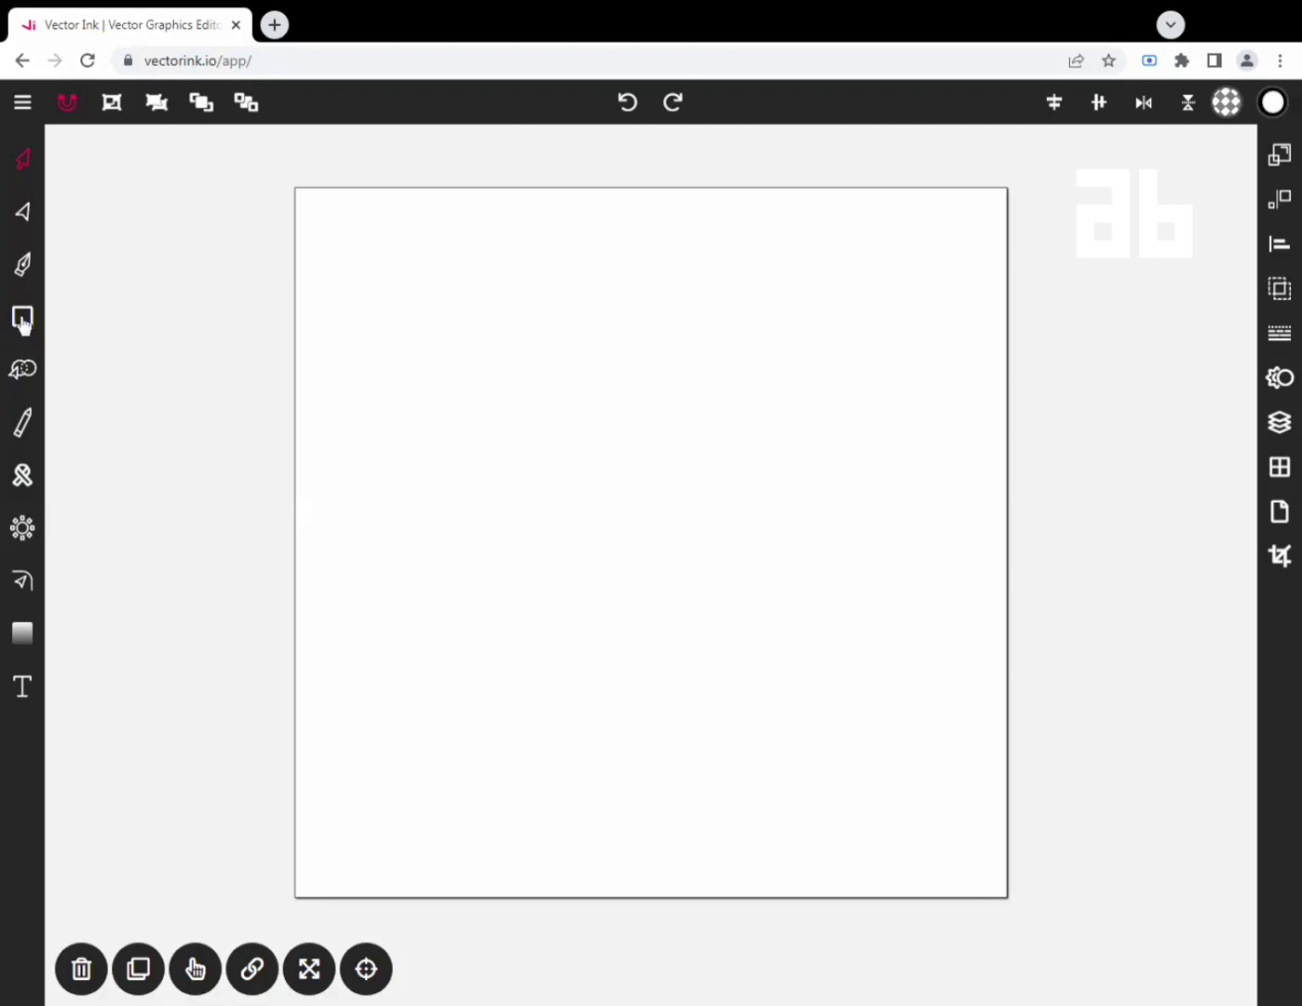
Draw a proportion-constrained circle near the middle of the artboard.
{"action": "left_click", "coordinate": [23, 319]}
{"action": "left_click", "coordinate": [22, 317]}
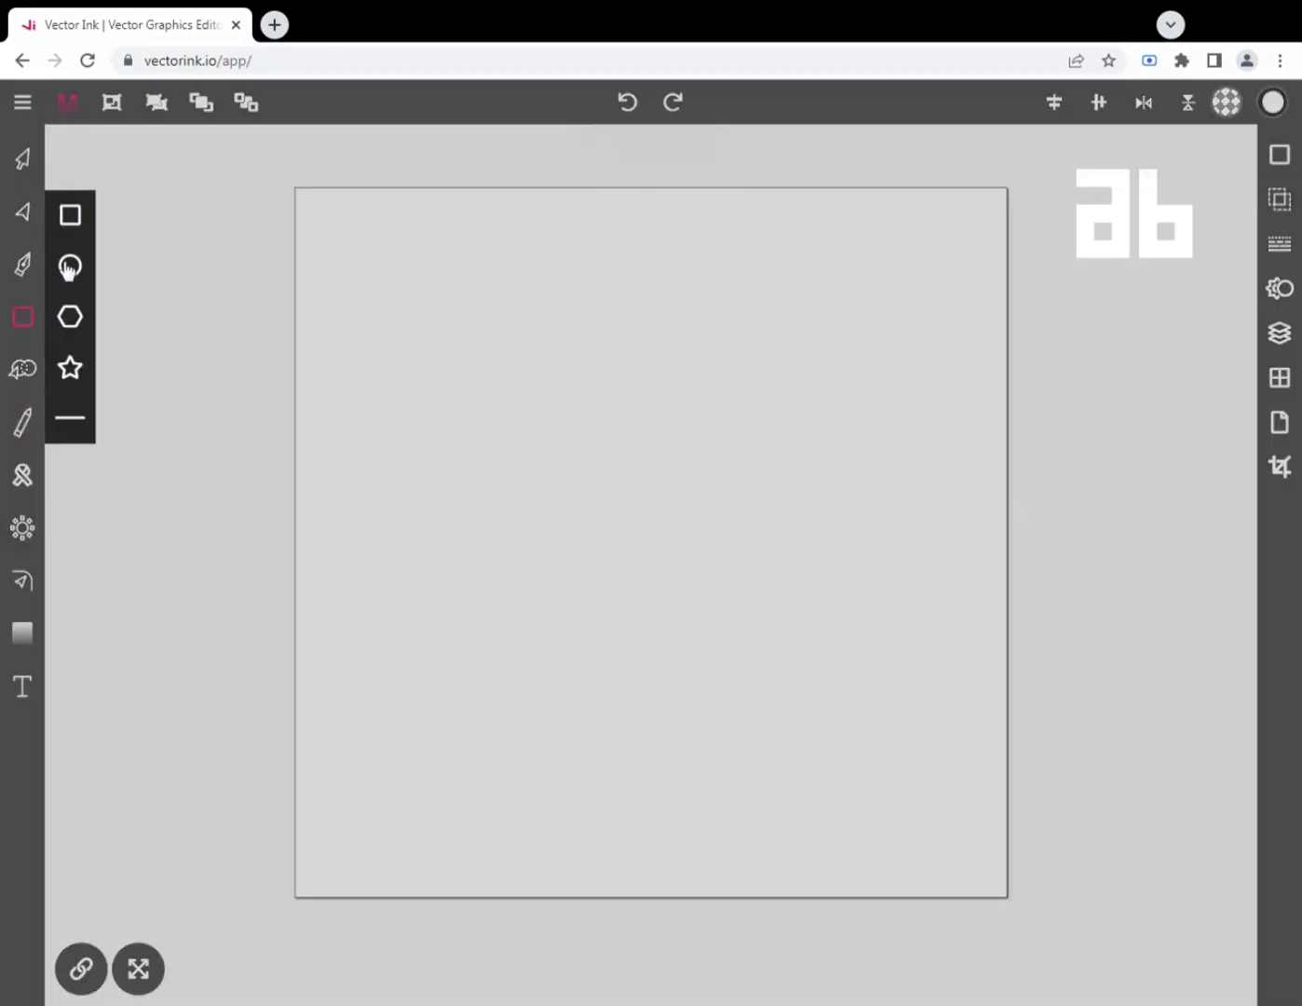
{"action": "left_click", "coordinate": [72, 267]}
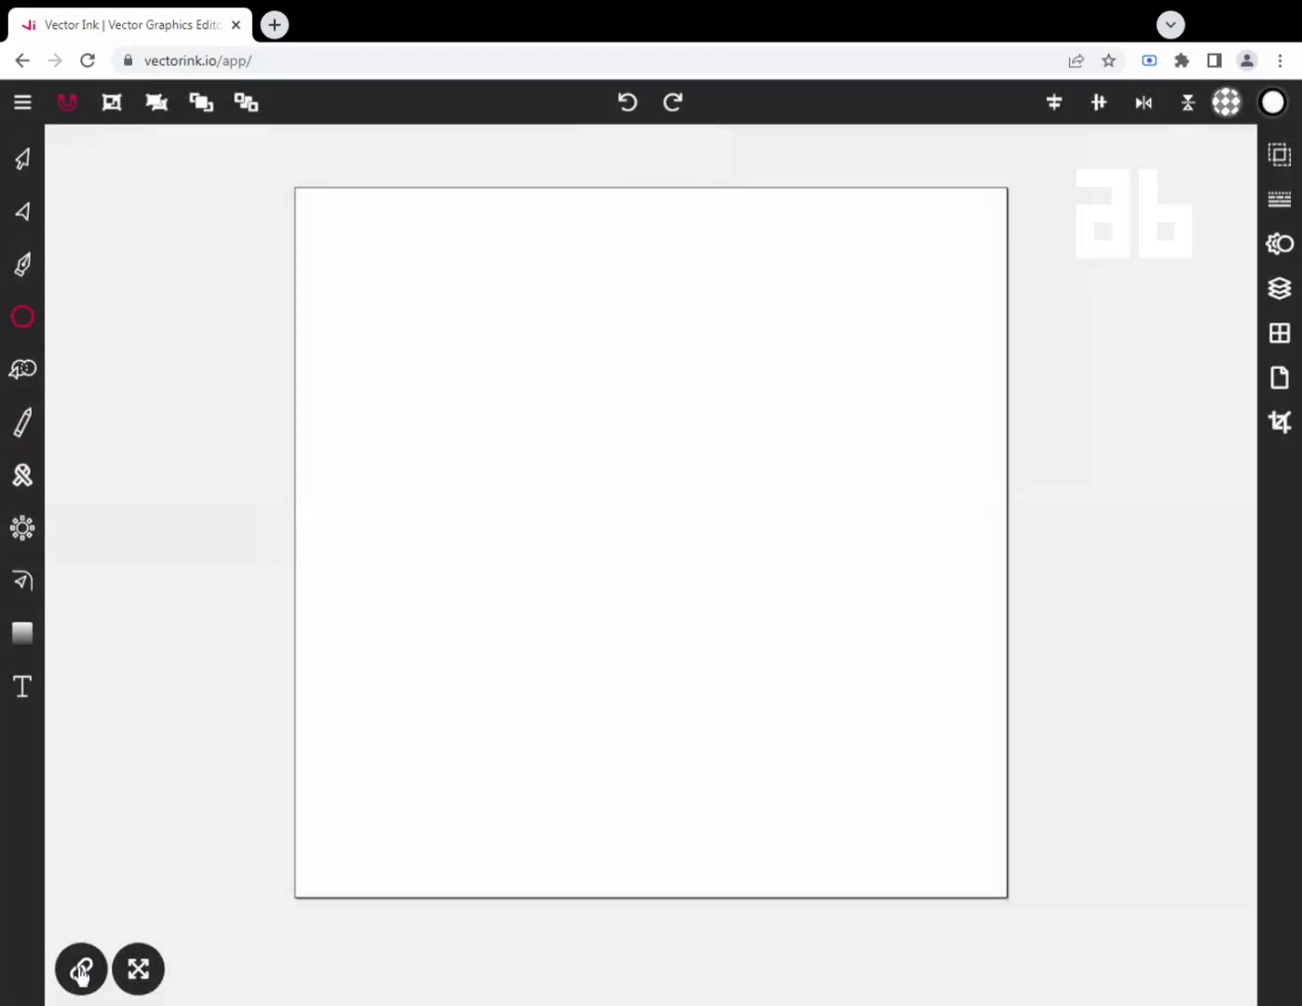
{"action": "left_click", "coordinate": [81, 968]}
{"action": "left_click_drag", "start_coordinate": [565, 394], "coordinate": [778, 708]}
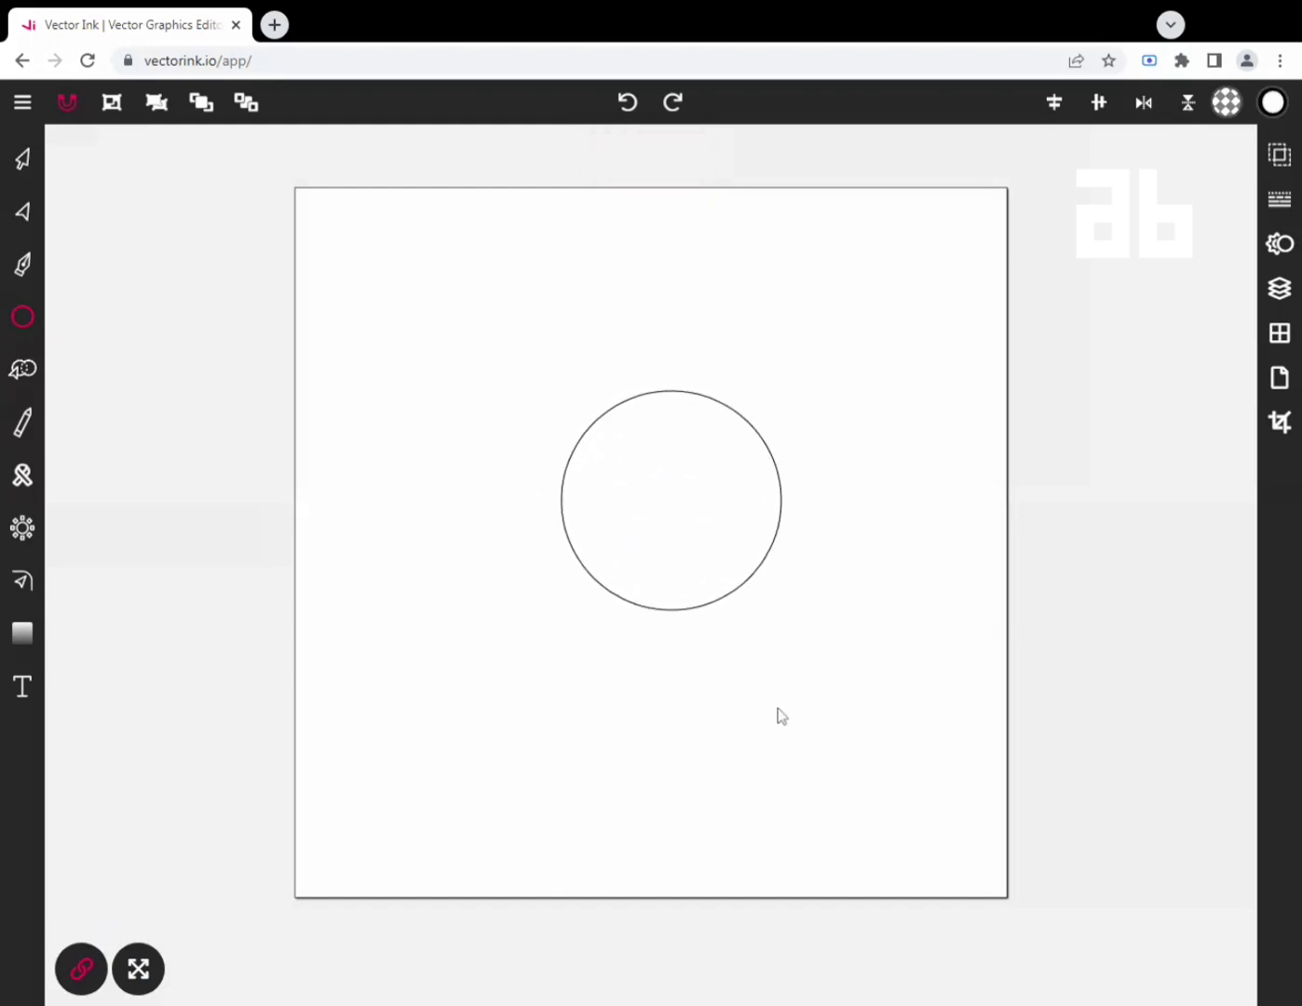
Center the circle horizontally and vertically on the artboard, then deselect it.
{"action": "left_click", "coordinate": [22, 159]}
{"action": "left_click", "coordinate": [1054, 103]}
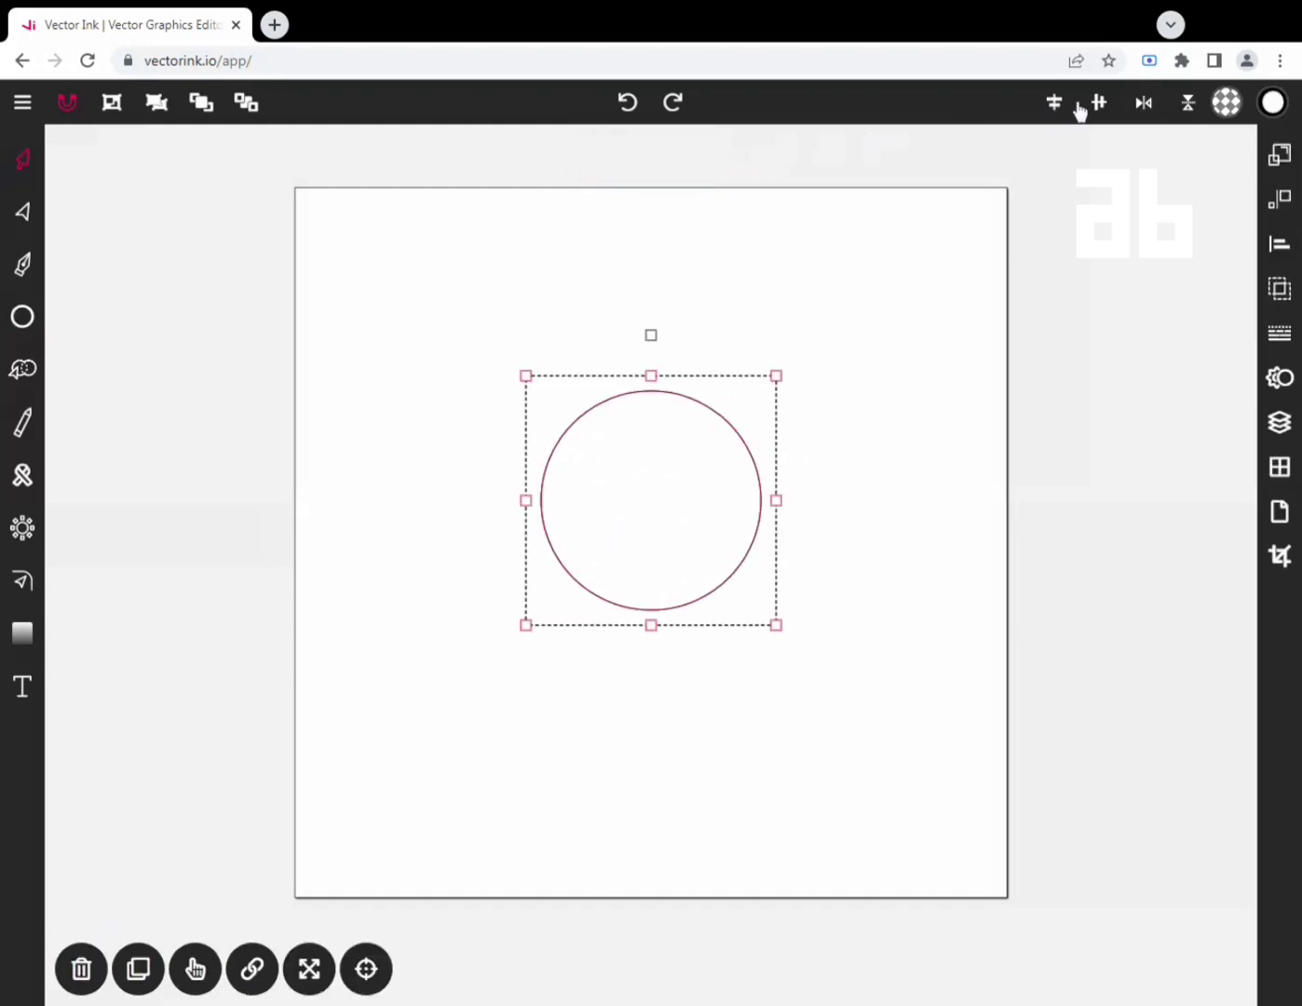
{"action": "left_click", "coordinate": [1098, 103]}
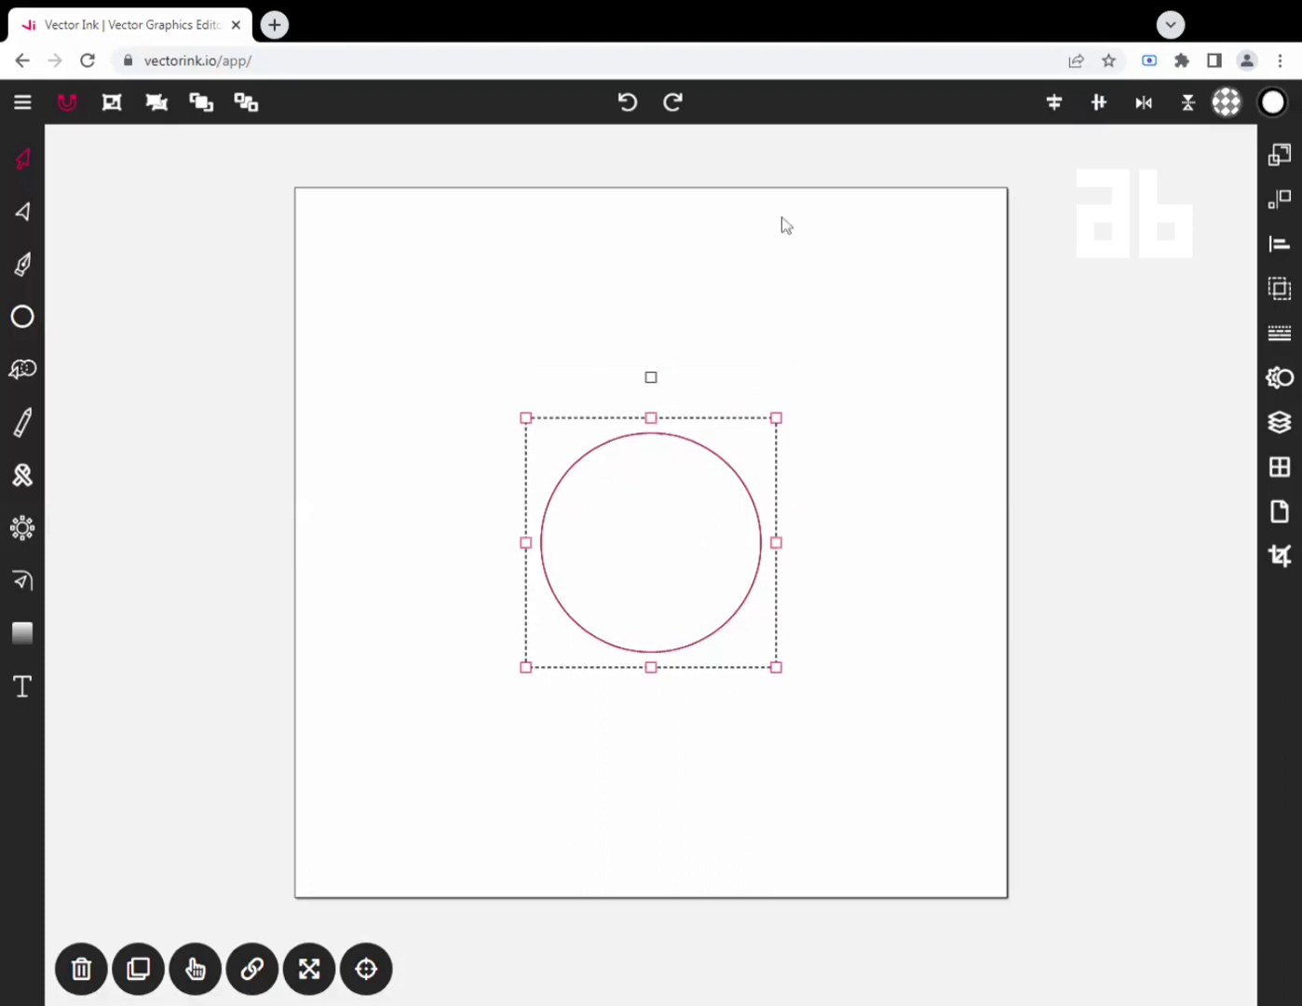
{"action": "left_click", "coordinate": [557, 304]}
Draw a constrained vertical line longer than the circle's diameter and center it horizontally and vertically on the artboard.
{"action": "left_click", "coordinate": [22, 317]}
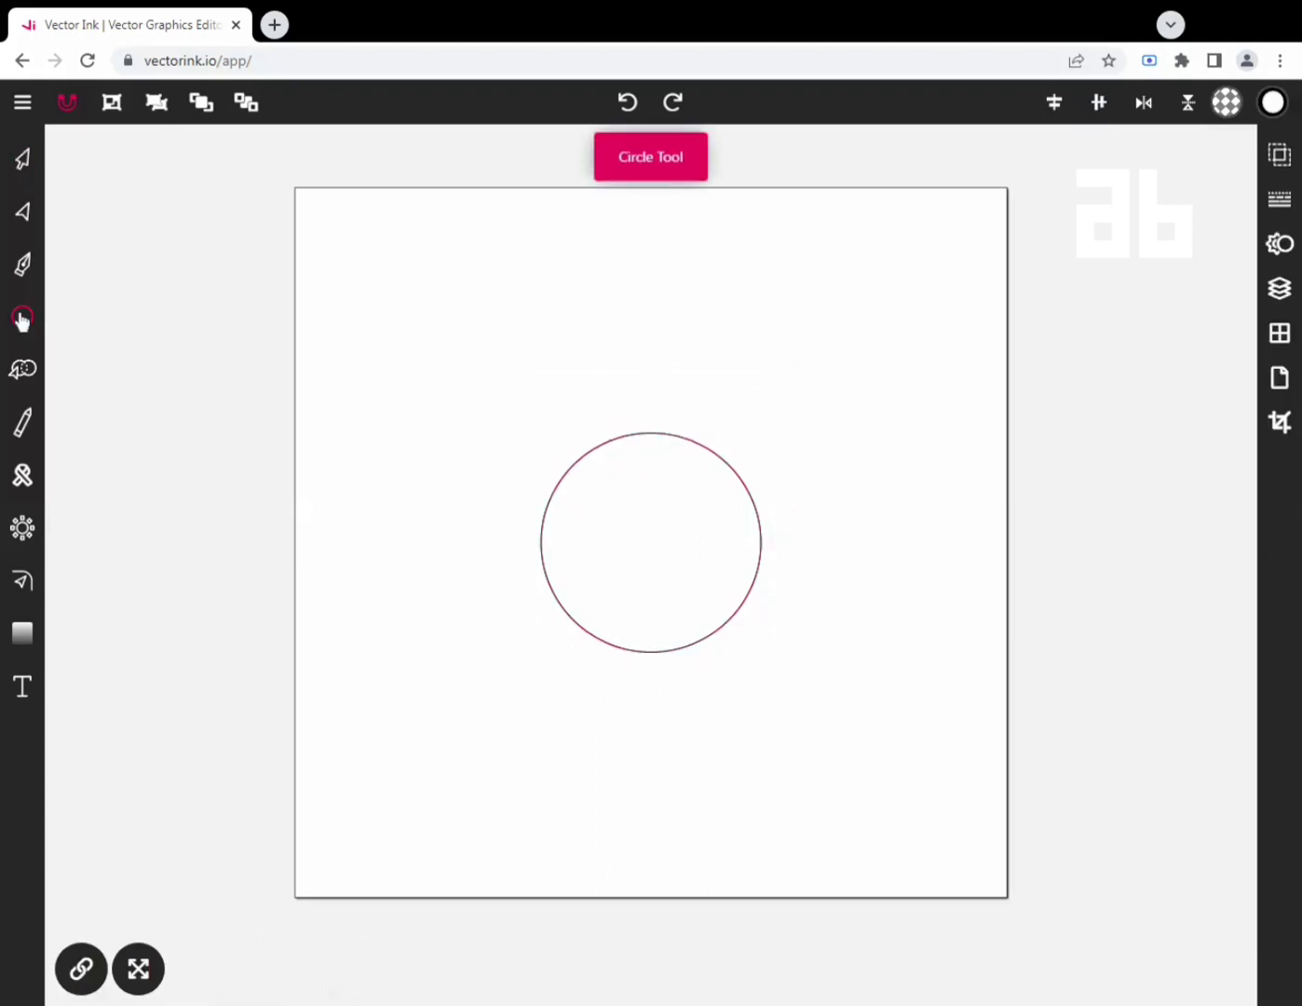
{"action": "left_click", "coordinate": [22, 318]}
{"action": "left_click", "coordinate": [74, 421]}
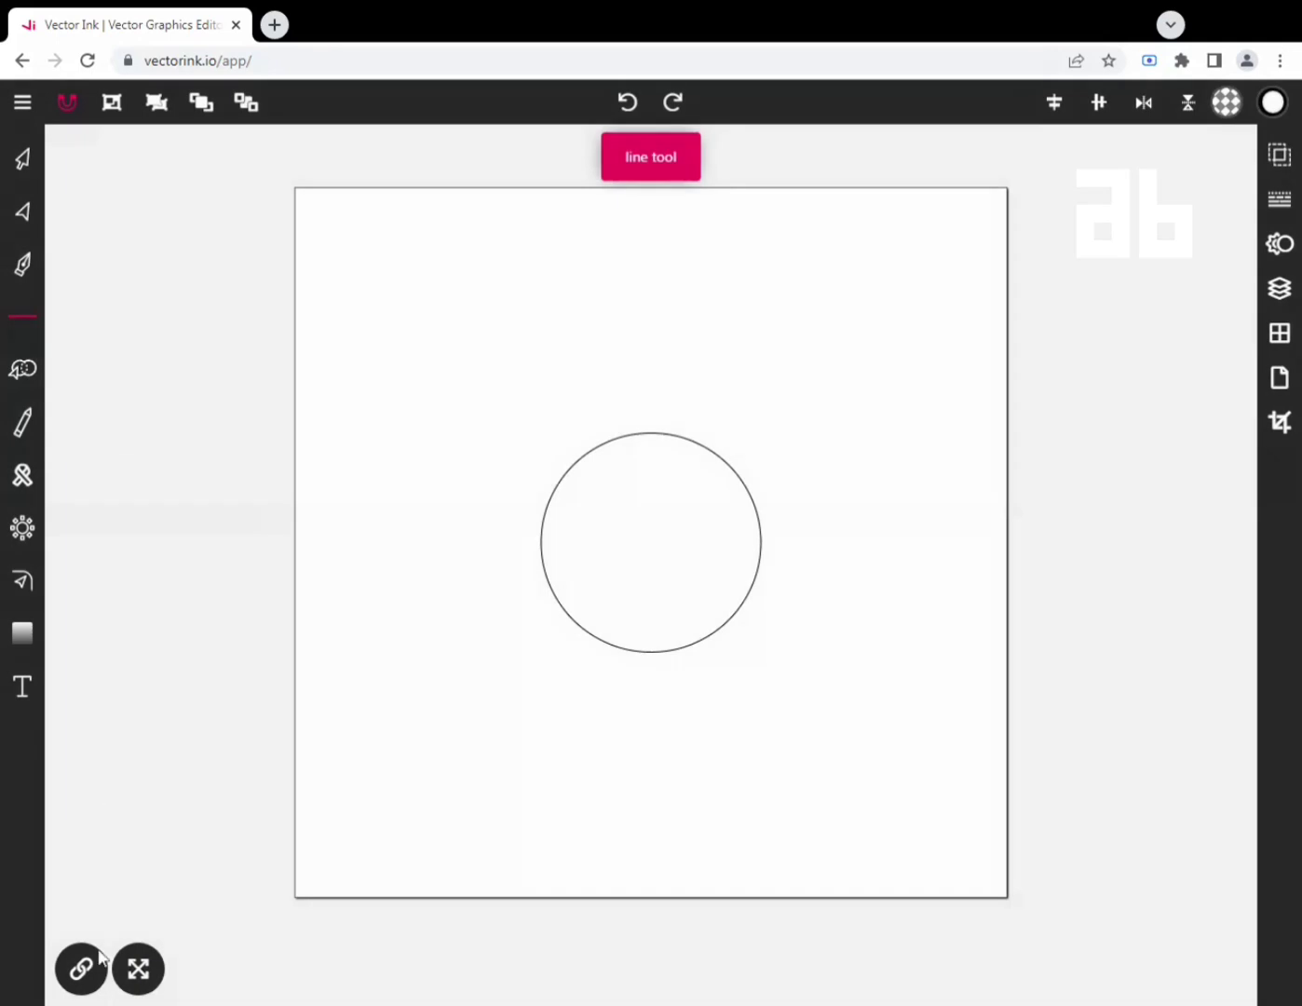
{"action": "left_click", "coordinate": [80, 968]}
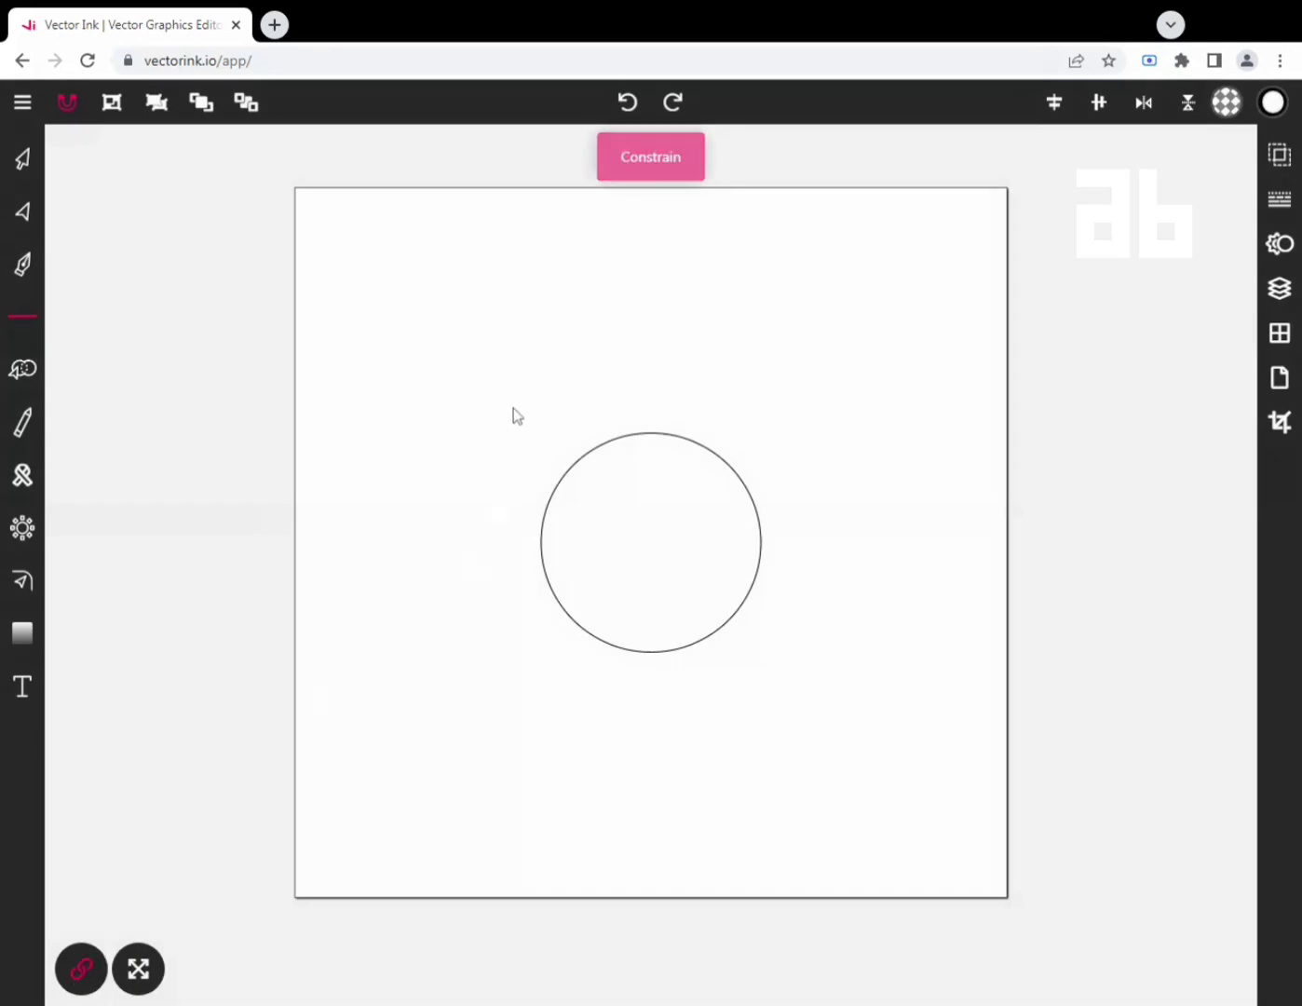
{"action": "left_click_drag", "start_coordinate": [513, 408], "coordinate": [537, 713]}
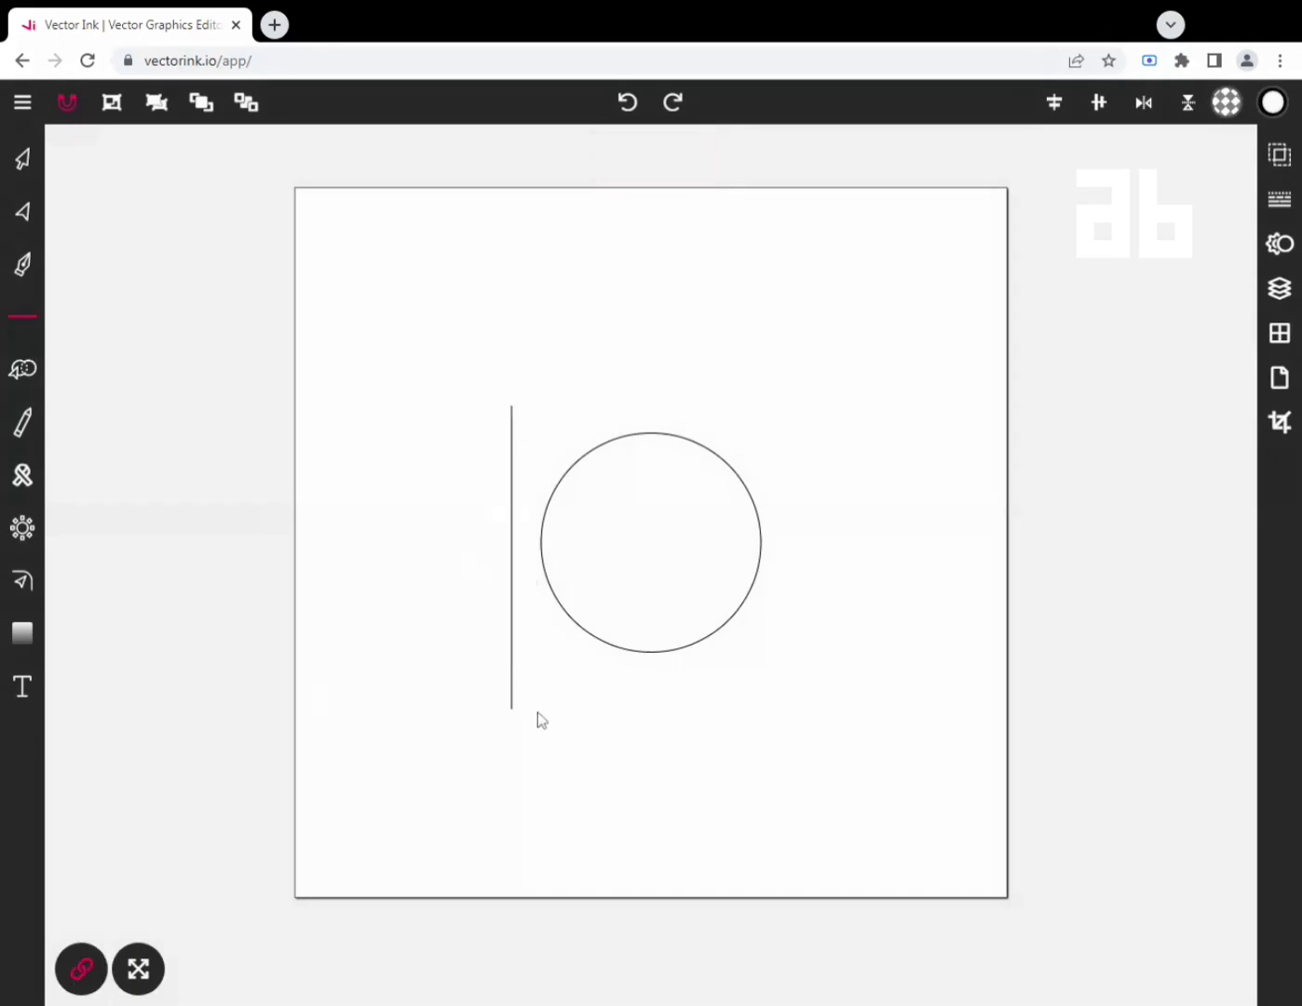
{"action": "left_click", "coordinate": [23, 160]}
{"action": "left_click", "coordinate": [1103, 104]}
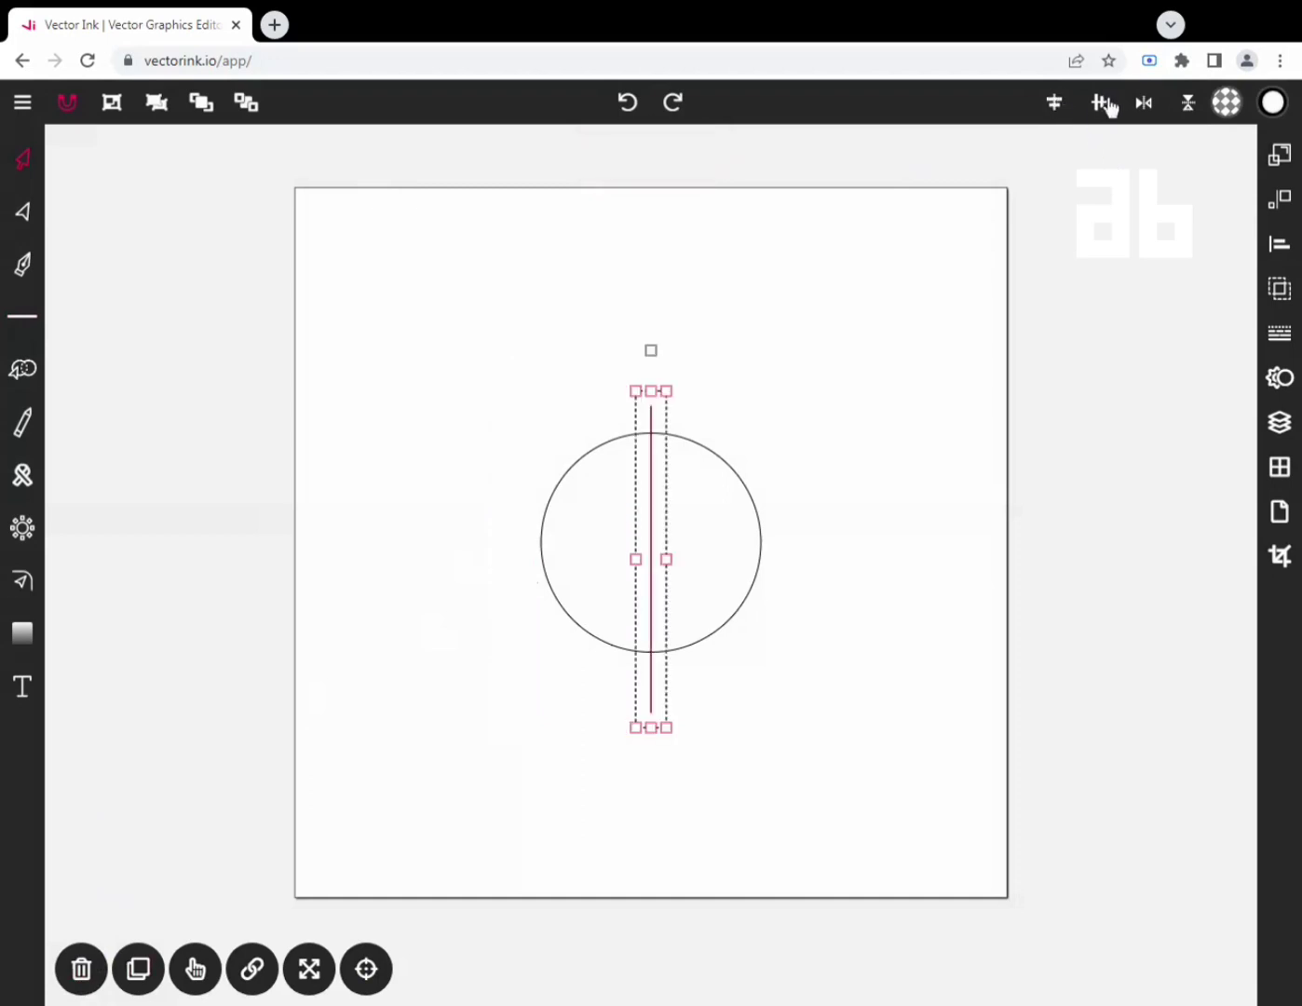
{"action": "left_click", "coordinate": [1107, 104]}
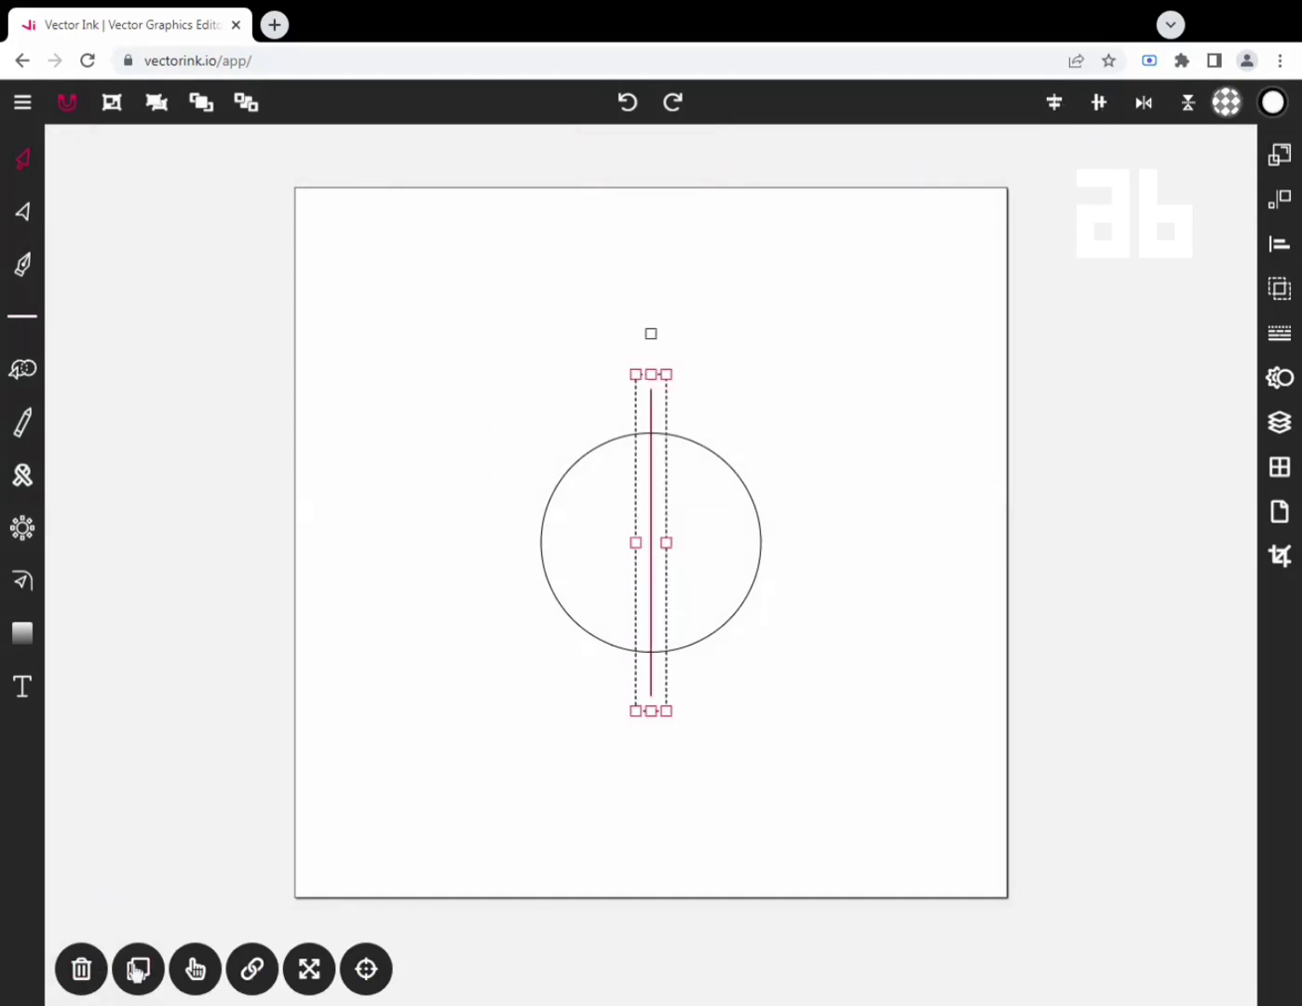
Duplicate the vertical line and set the copy's rotation to 90 degrees.
{"action": "left_click", "coordinate": [137, 970]}
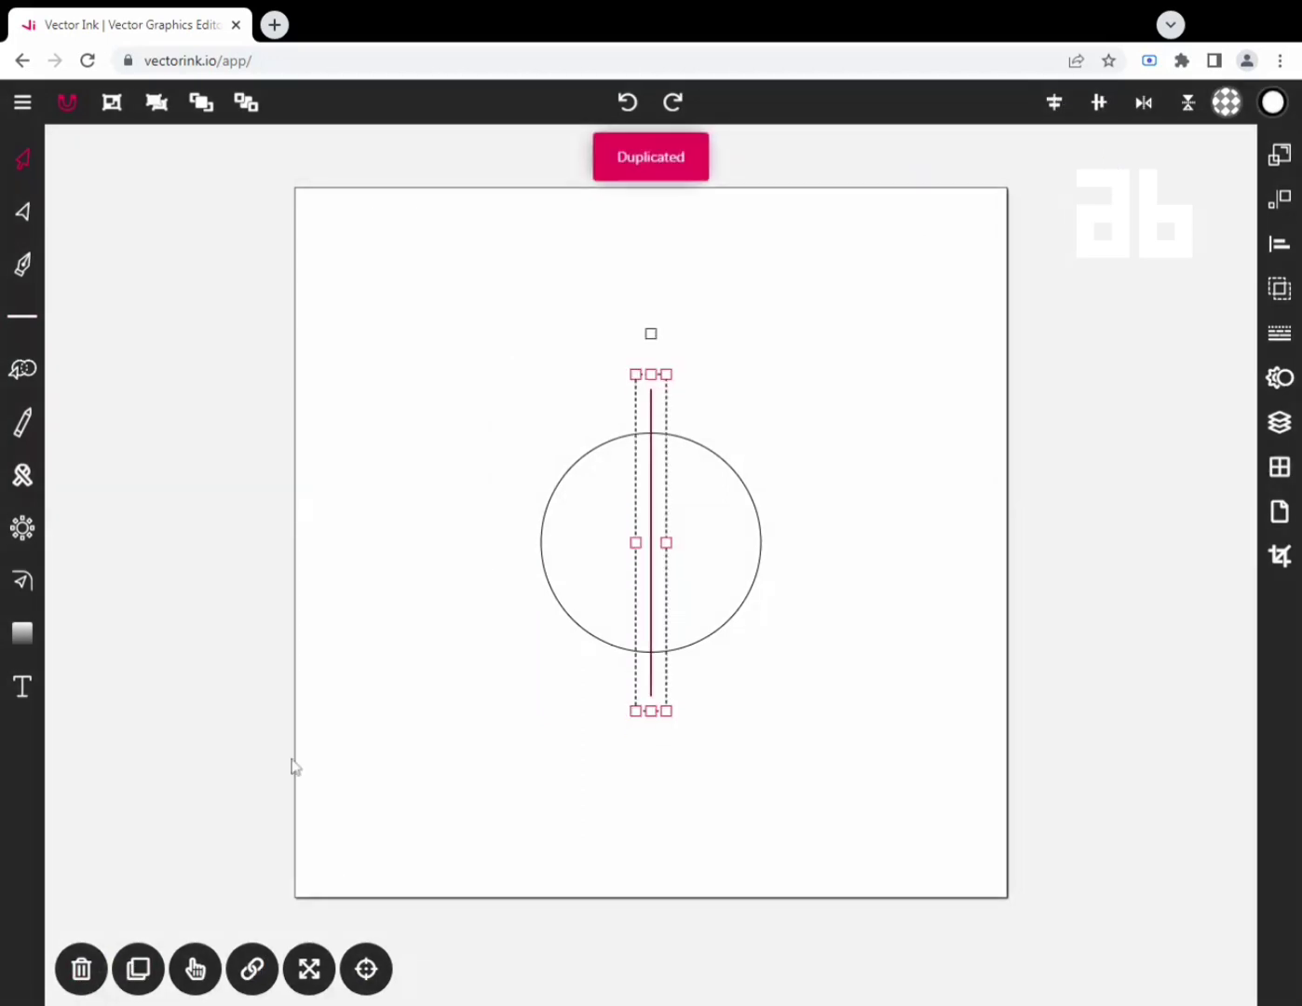
{"action": "left_click", "coordinate": [1280, 156]}
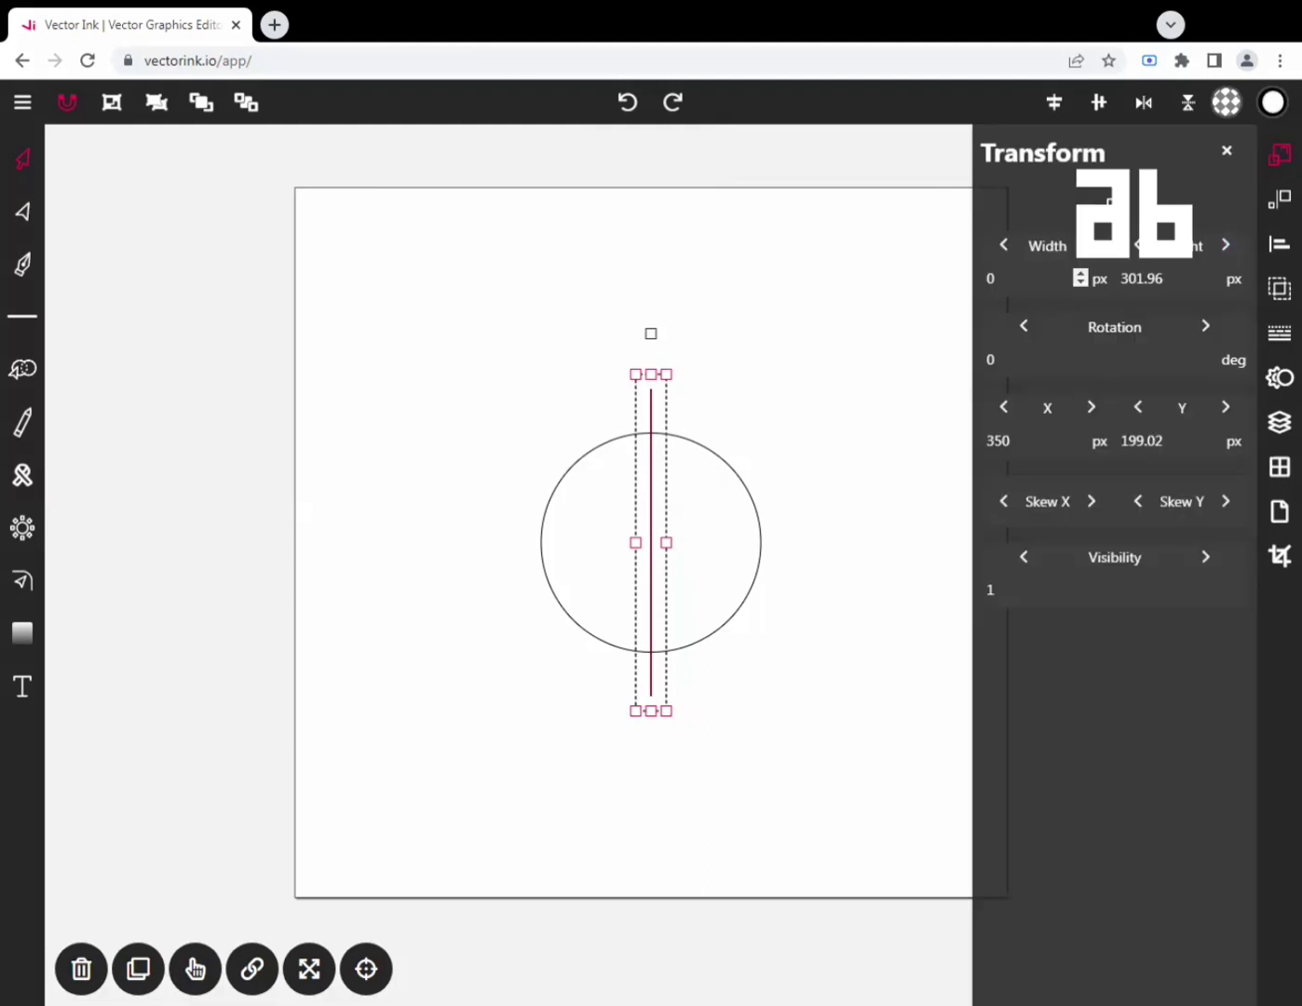
{"action": "left_click", "coordinate": [1201, 360]}
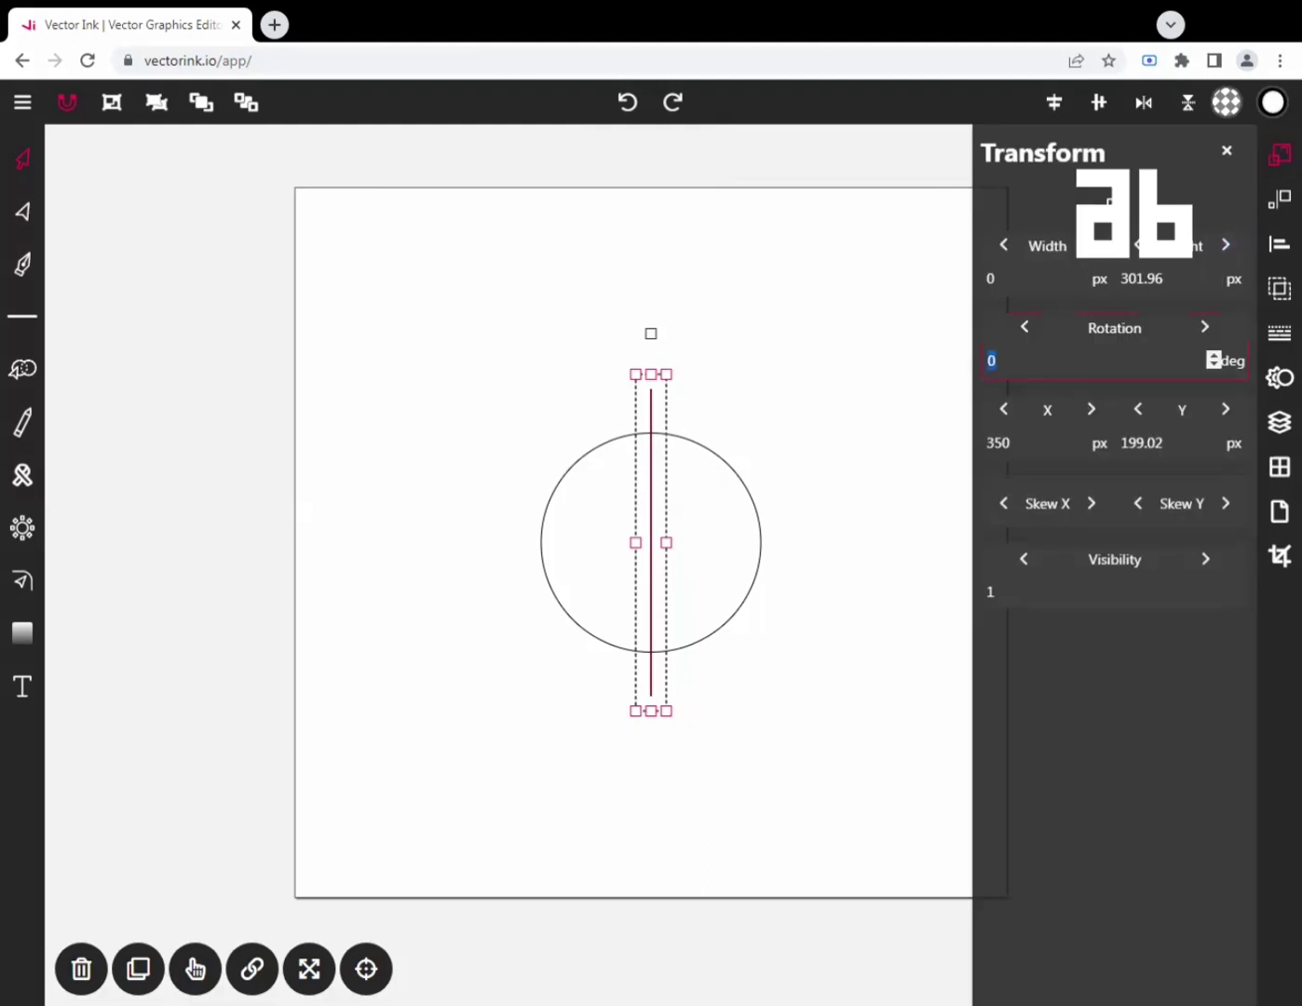
{"action": "type", "text": "90"}
{"action": "key", "text": "Return"}
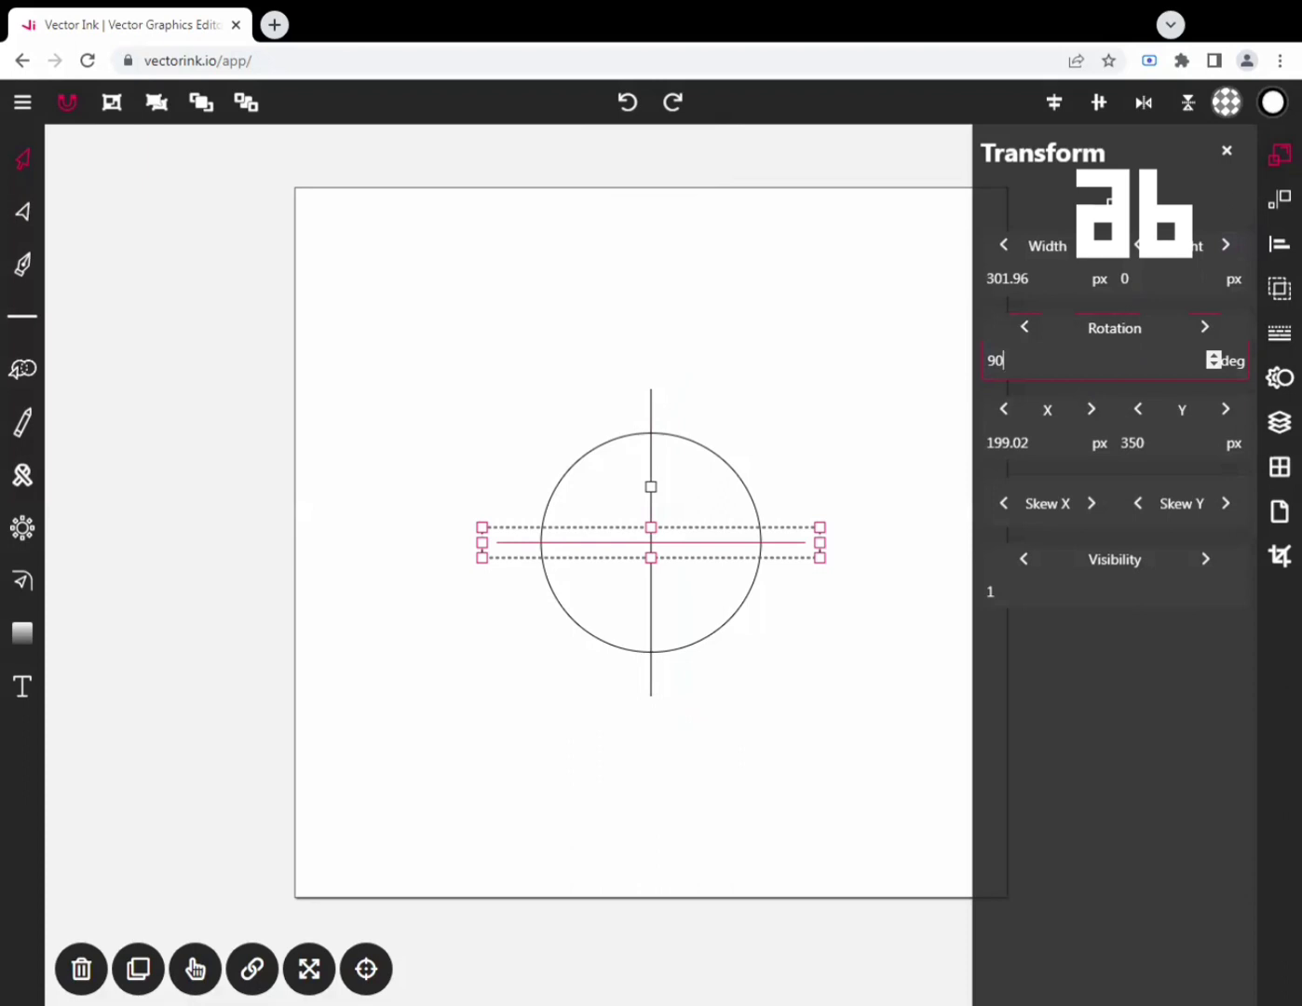
{"action": "left_click", "coordinate": [1229, 149]}
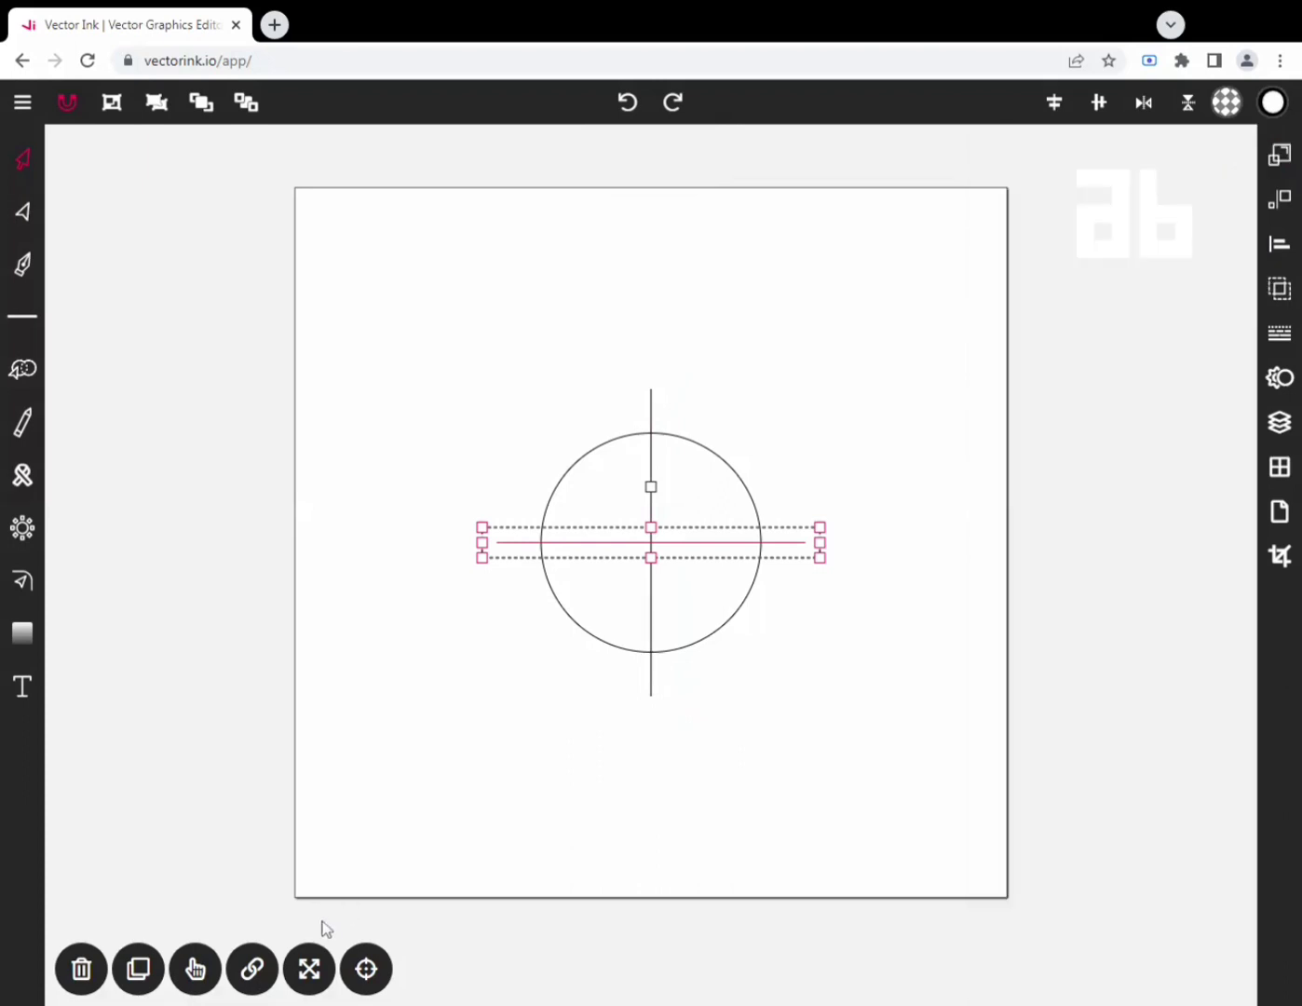
Select both crossing lines together, duplicate them and rotate the copies 45 degrees to divide the circle into eight equal sectors.
{"action": "left_click", "coordinate": [194, 968]}
{"action": "left_click", "coordinate": [652, 691]}
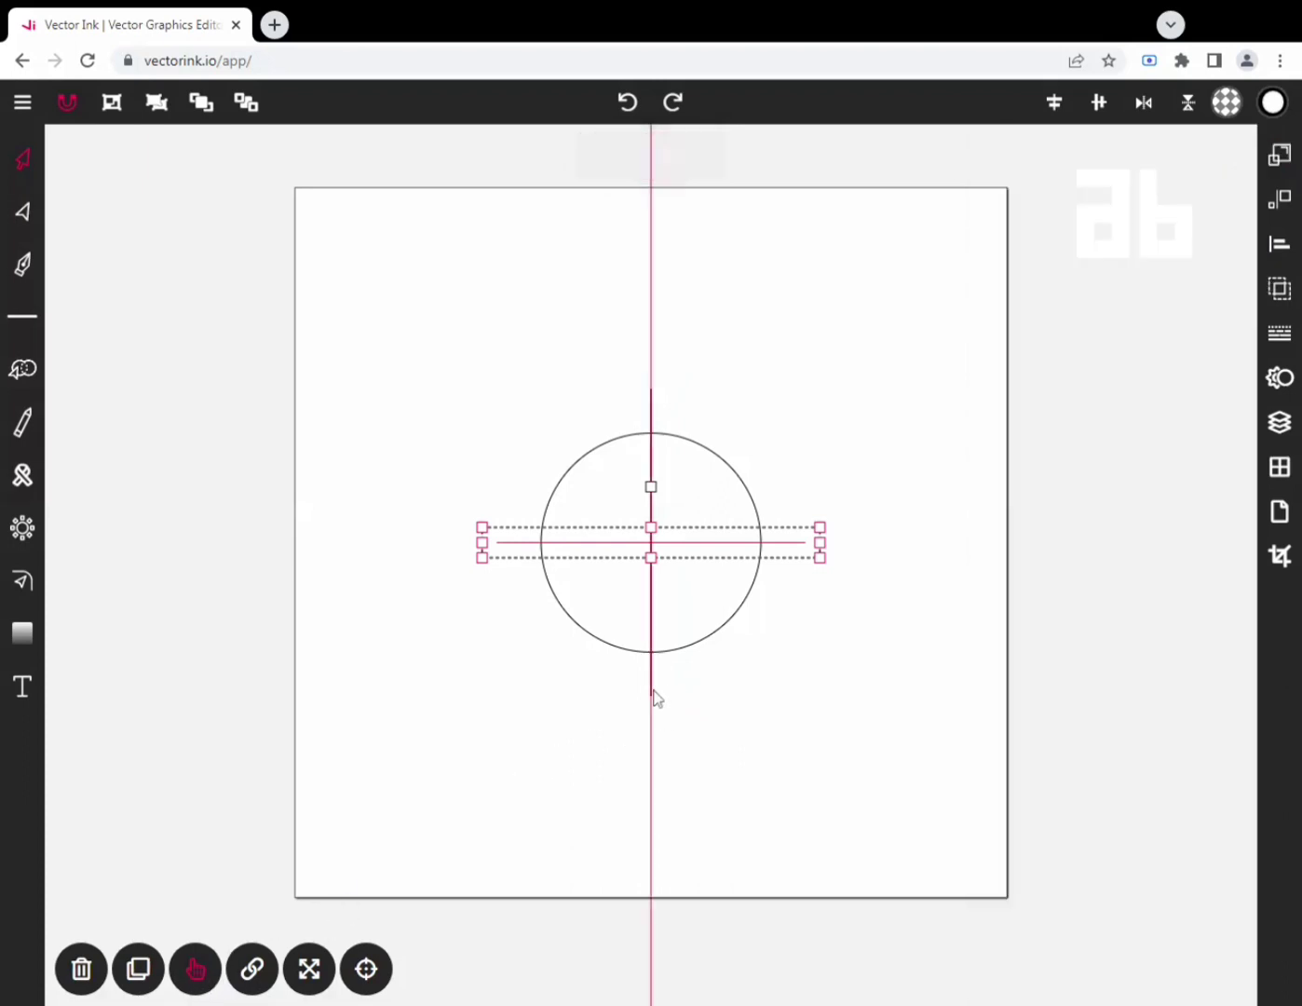
{"action": "left_click", "coordinate": [138, 969]}
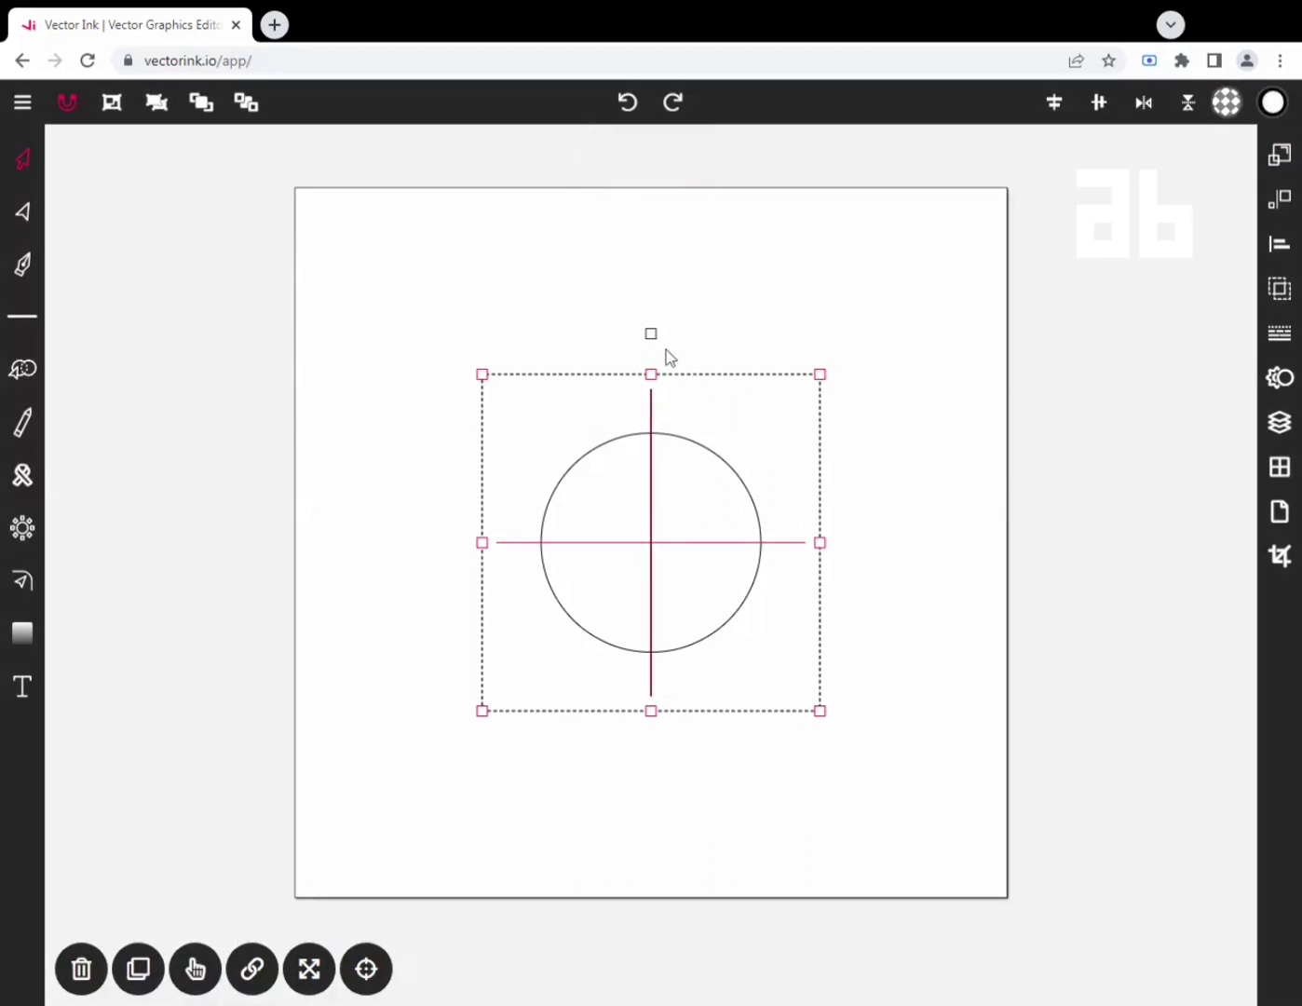
{"action": "left_click_drag", "start_coordinate": [651, 333], "coordinate": [771, 413]}
{"action": "left_click", "coordinate": [810, 315]}
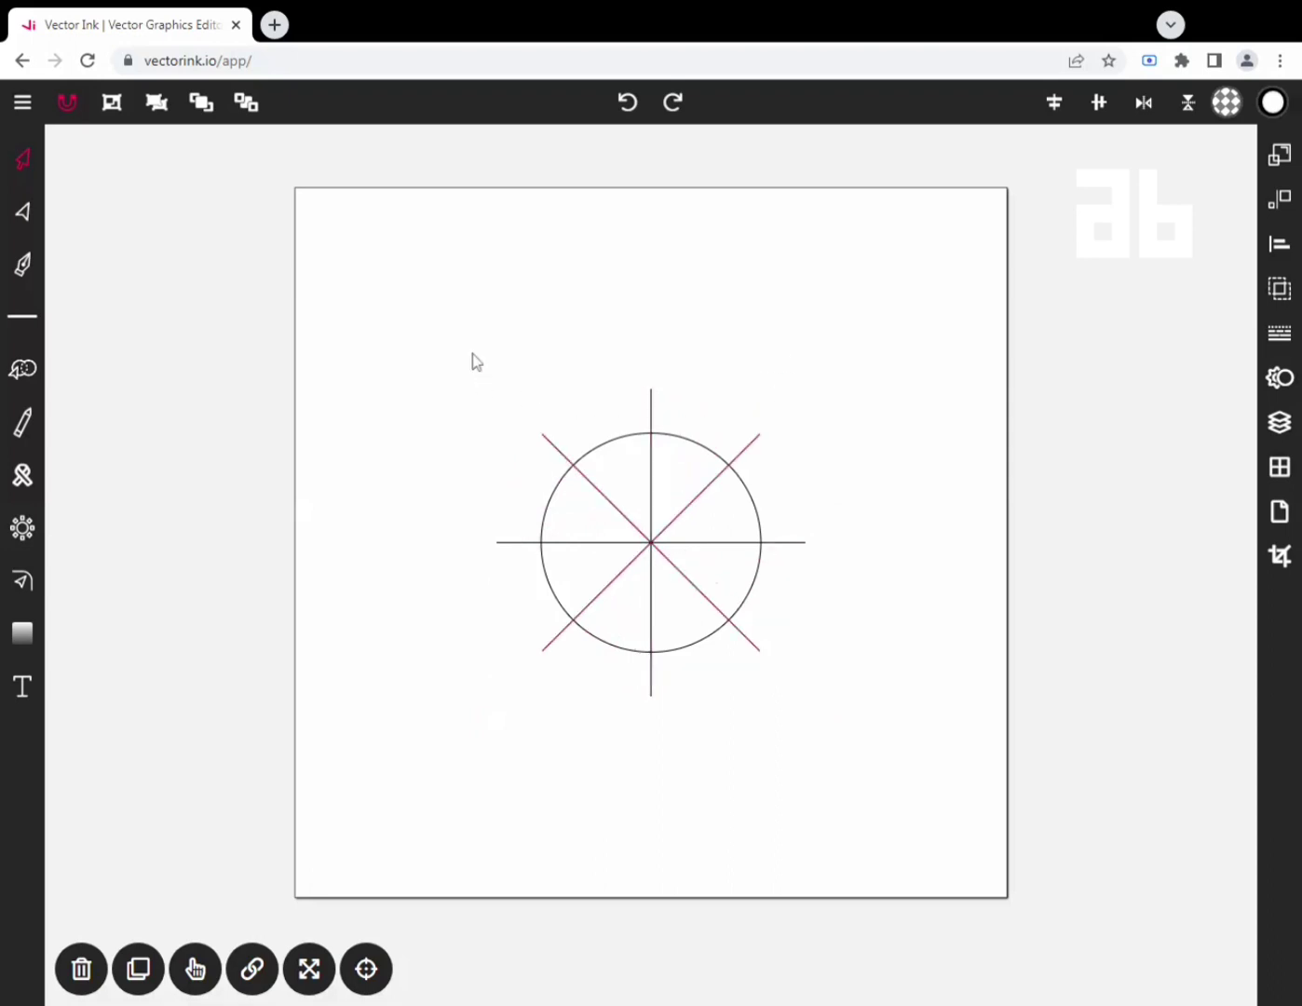
Use the Path Builder on the circle and all lines to create four separate wedges from the circle's lower half.
{"action": "left_click_drag", "start_coordinate": [441, 291], "coordinate": [890, 803]}
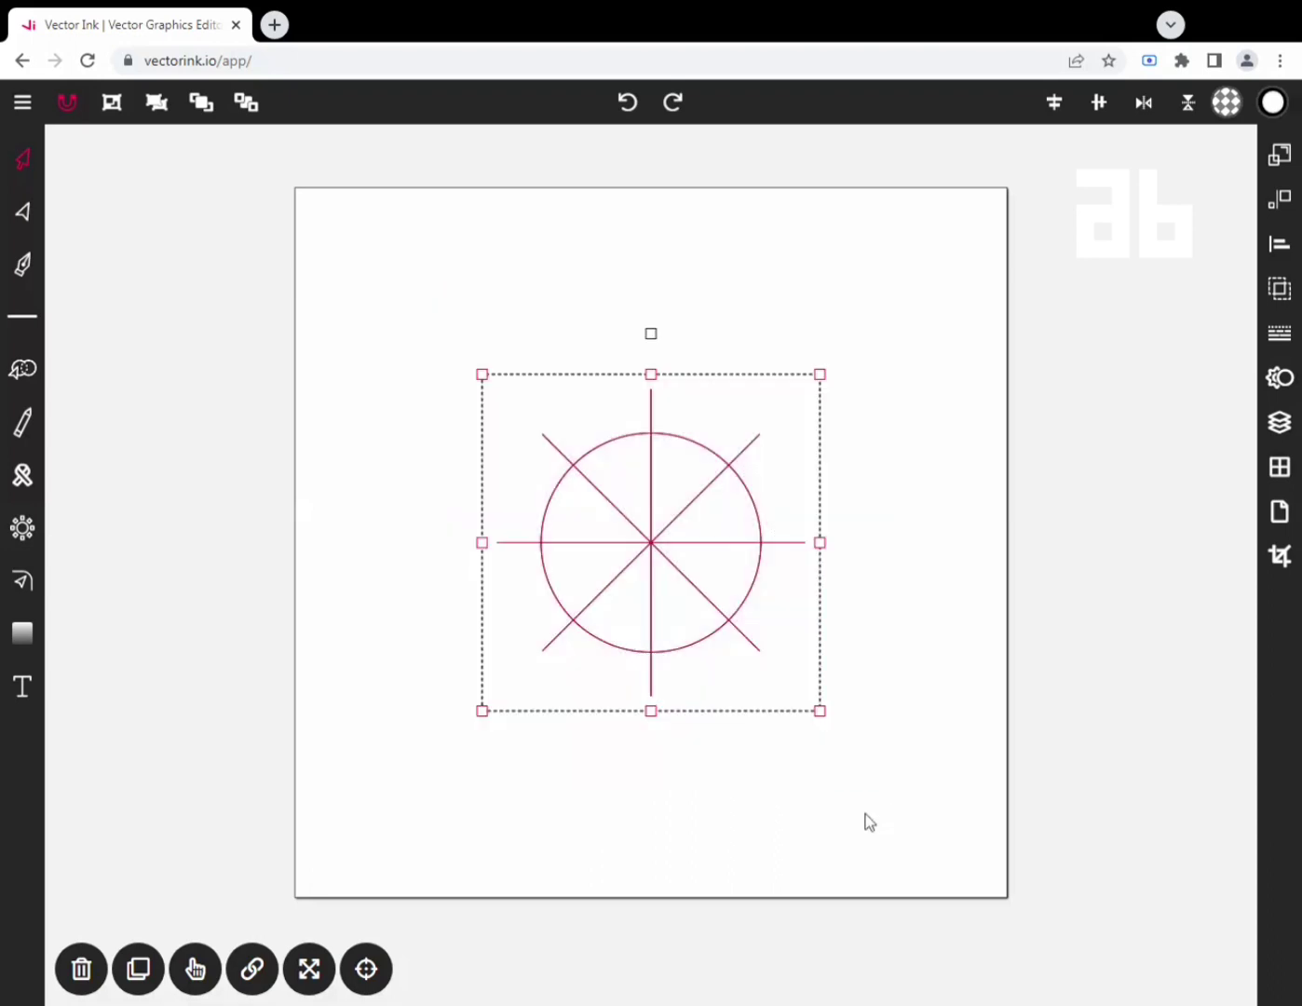
{"action": "left_click", "coordinate": [20, 372]}
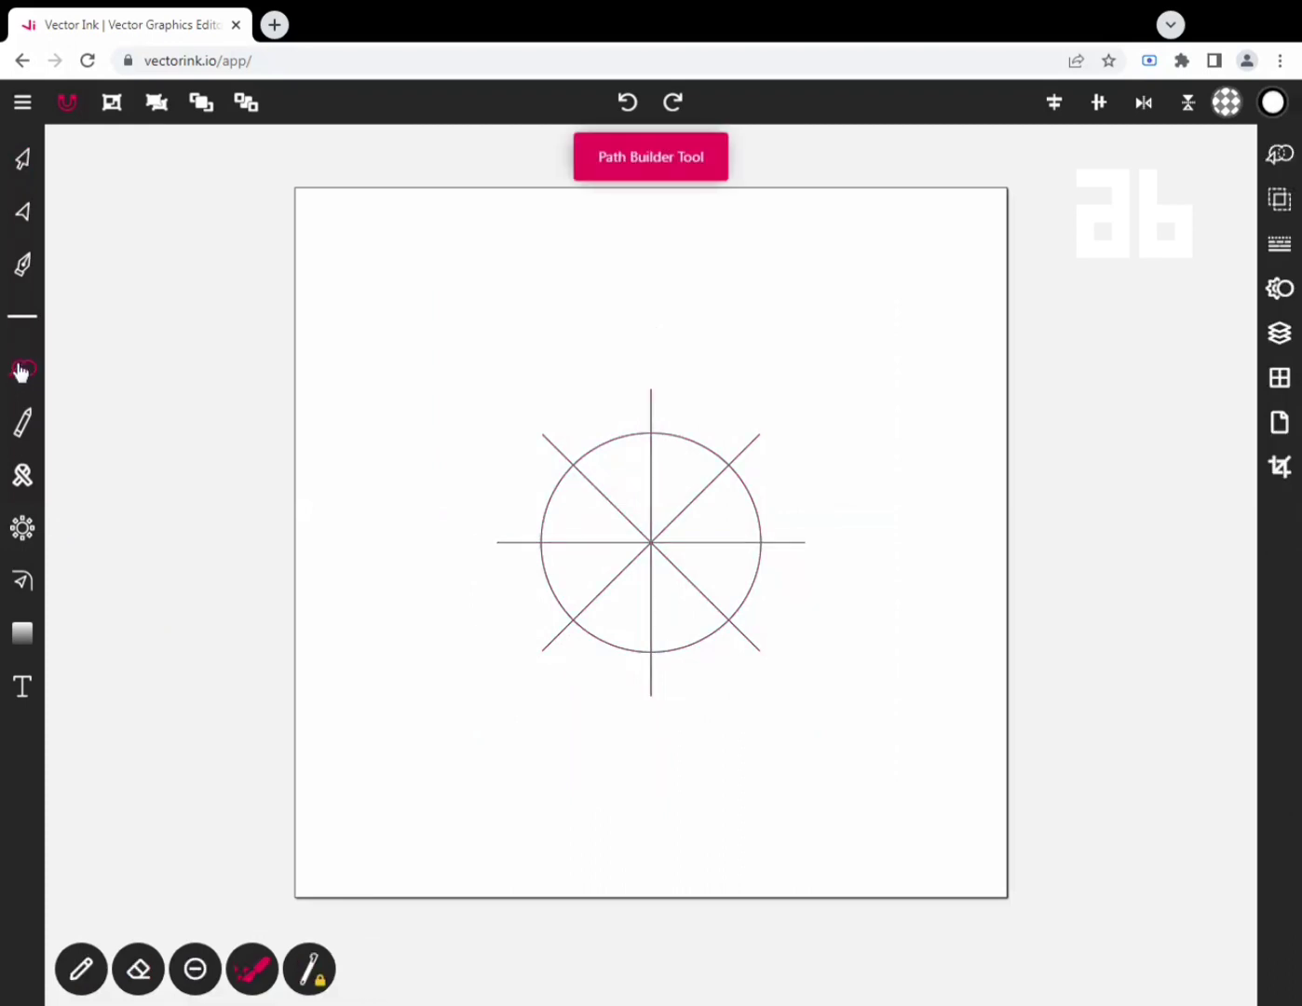
{"action": "left_click", "coordinate": [588, 579]}
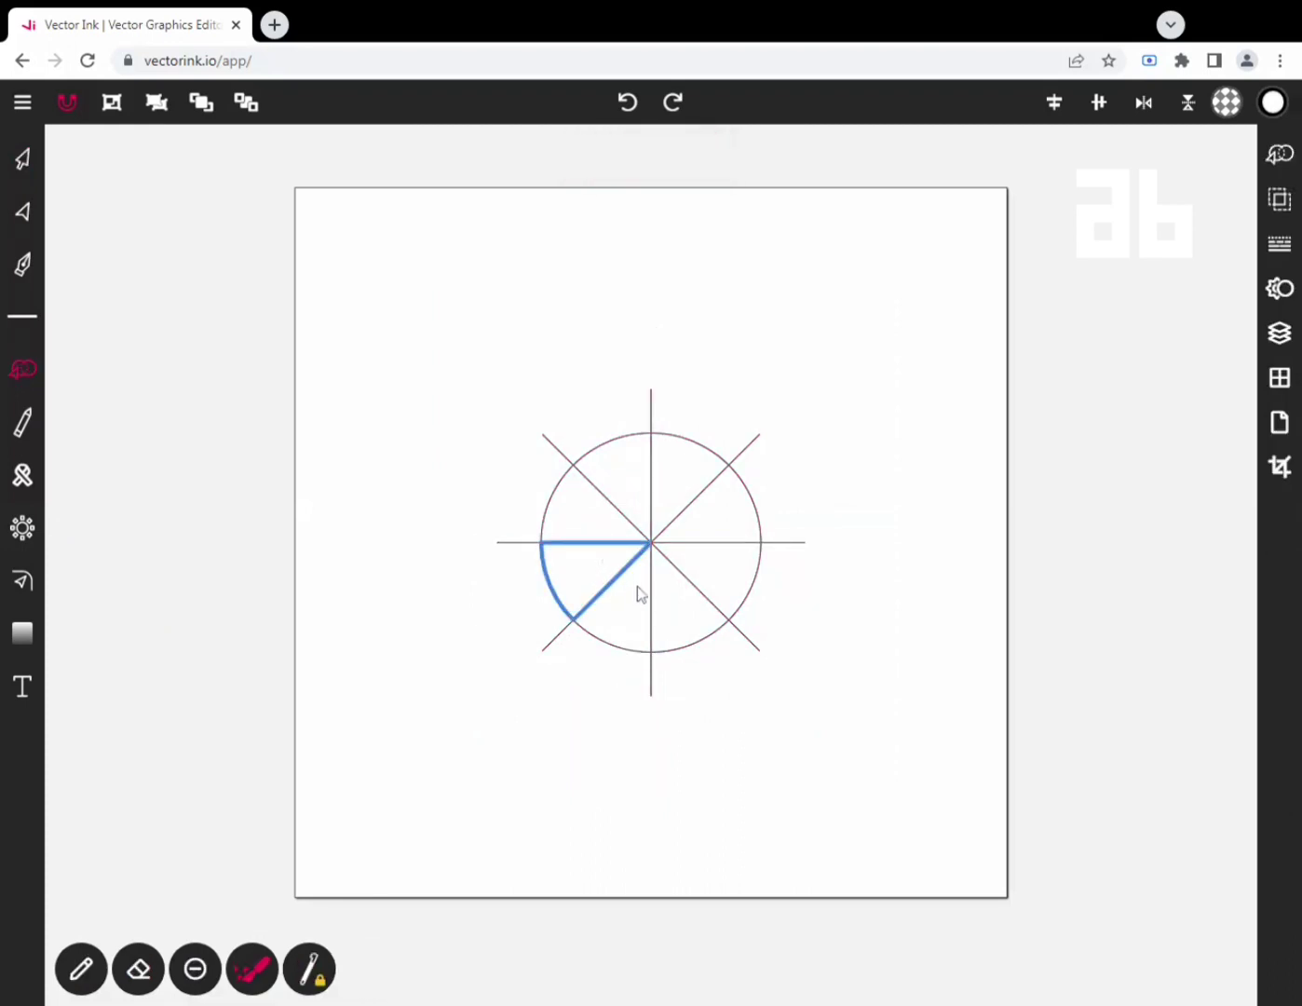
{"action": "left_click", "coordinate": [639, 602]}
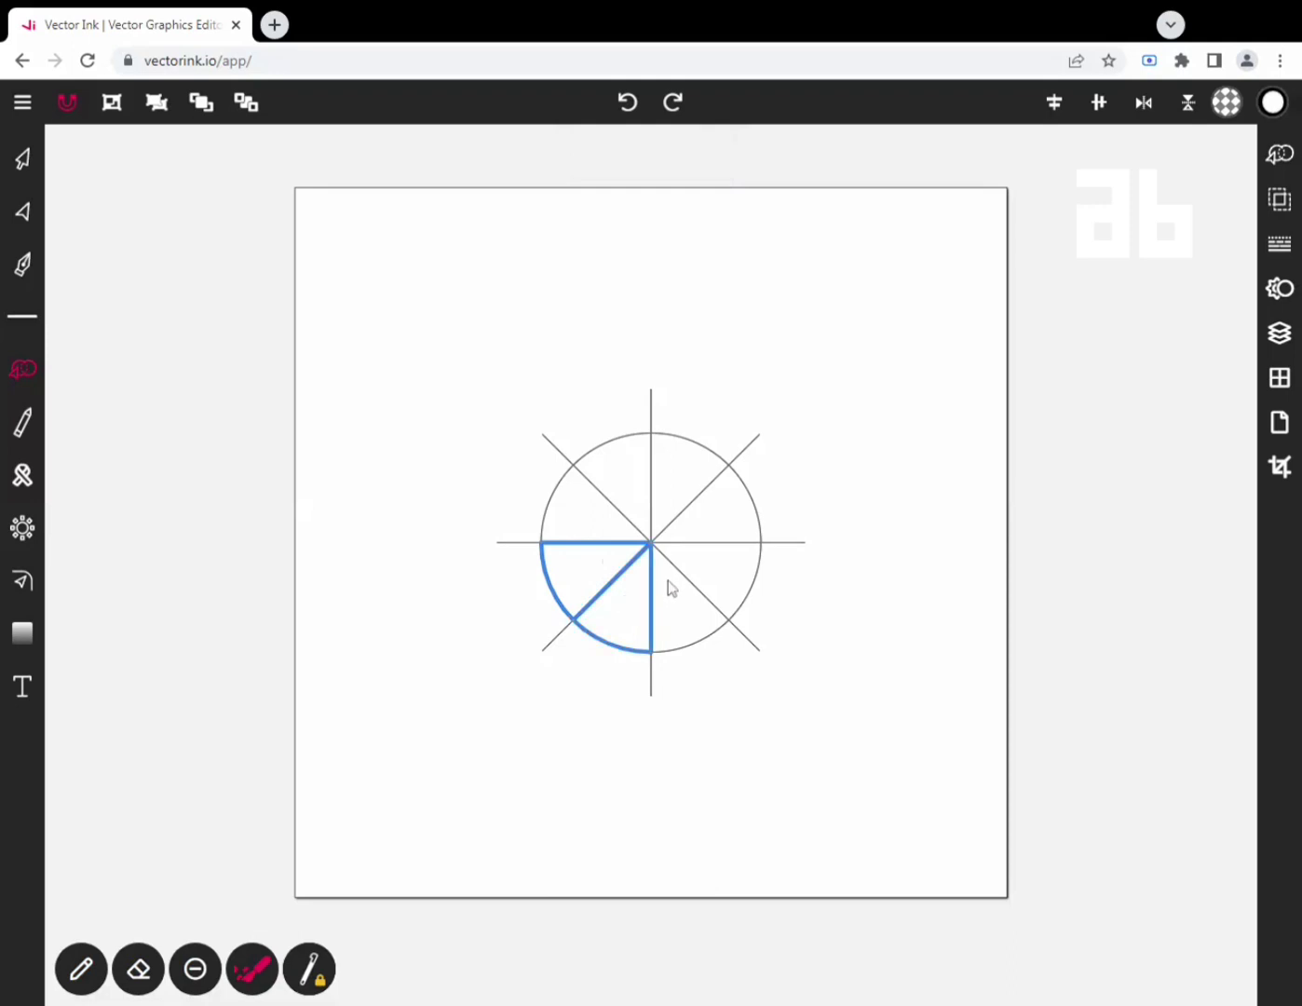
{"action": "left_click", "coordinate": [679, 607]}
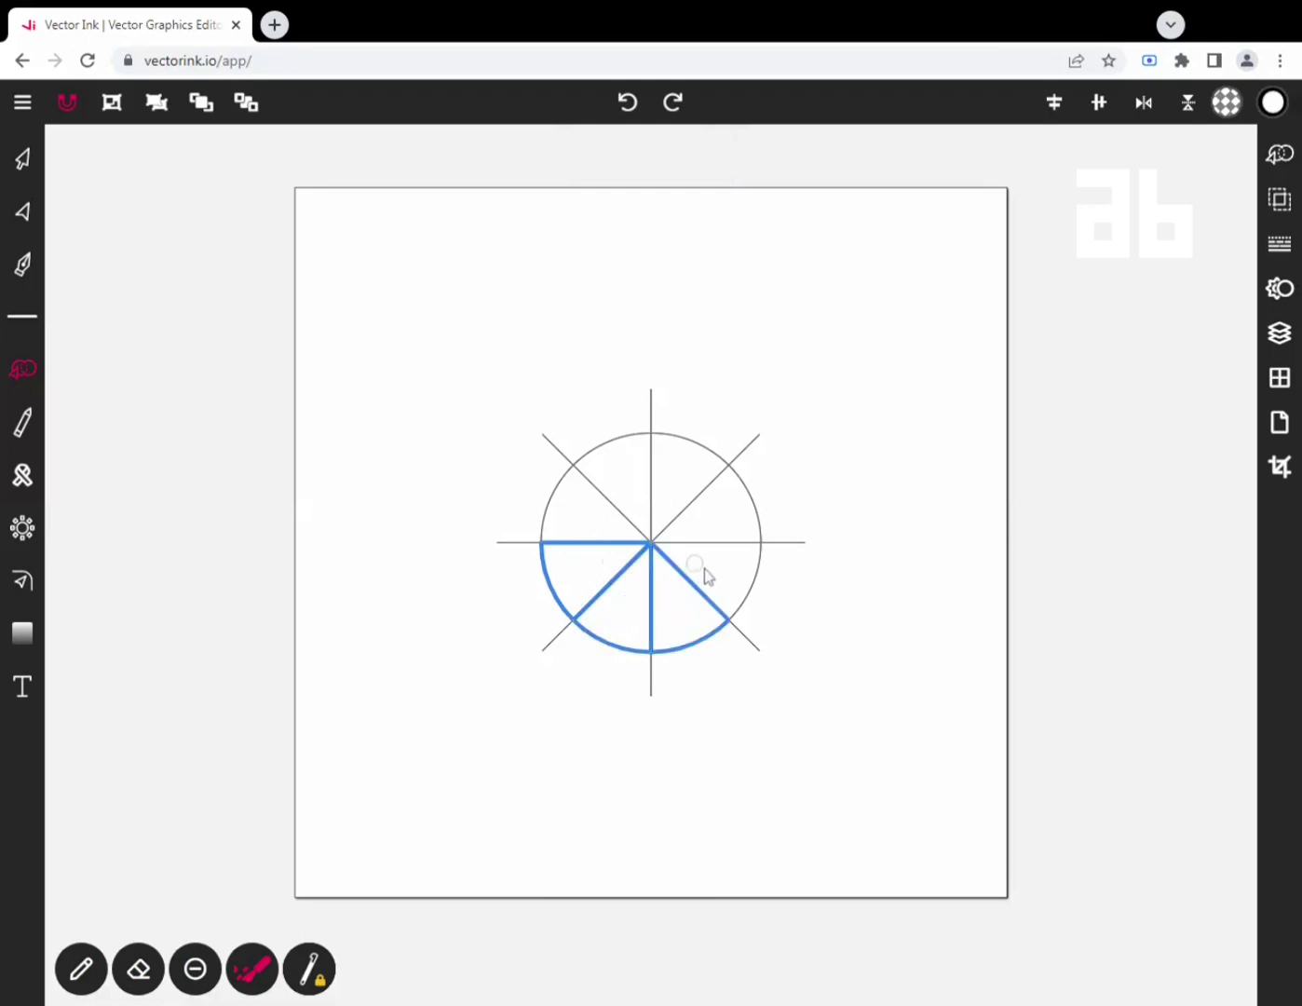
{"action": "left_click", "coordinate": [23, 159]}
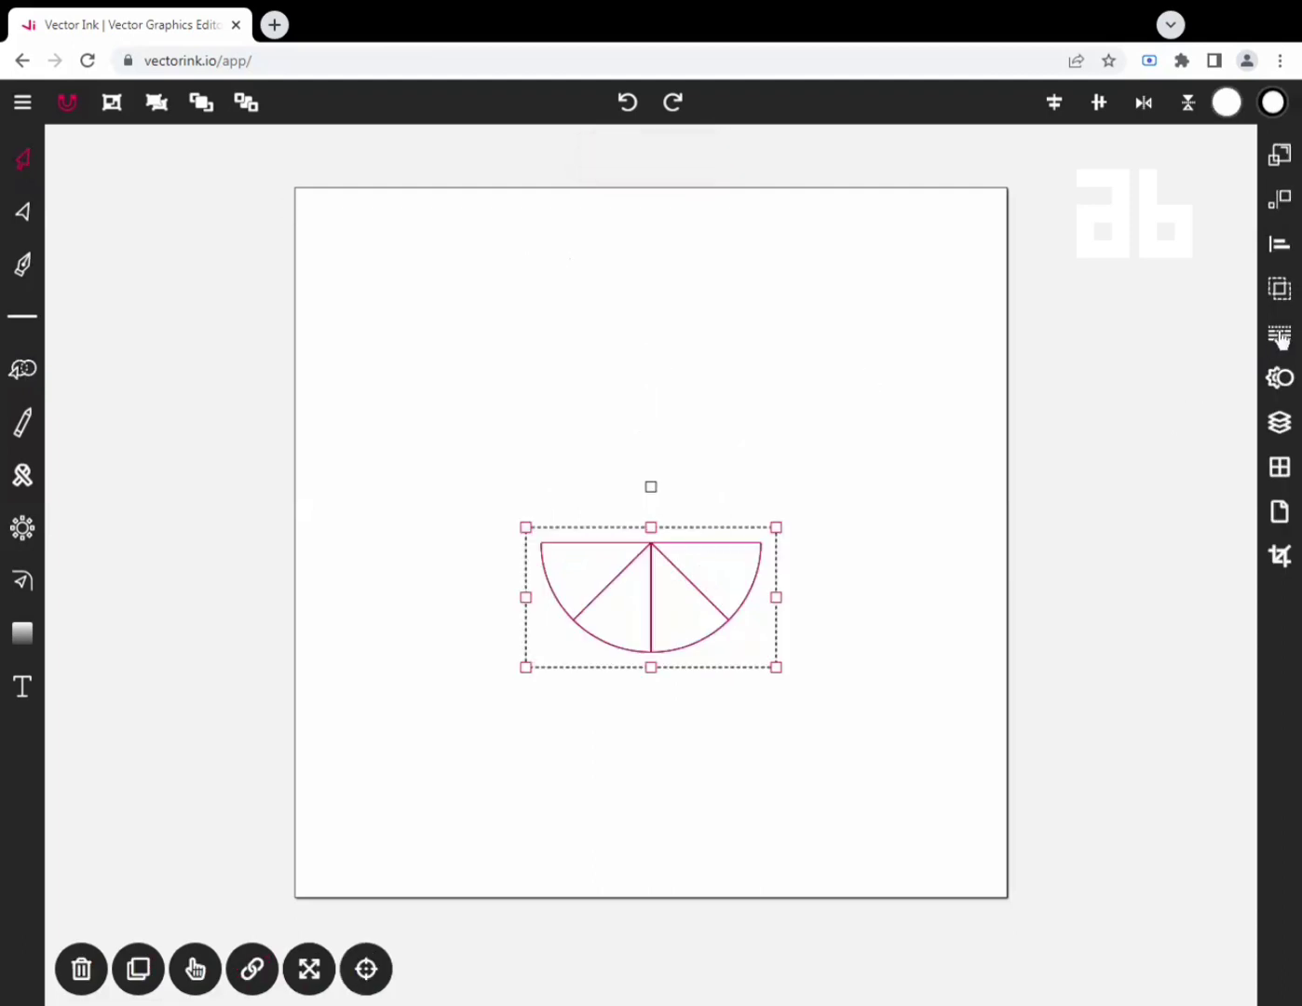
Set the stroke width of the four wedges to 10 and convert their strokes to paths.
{"action": "left_click", "coordinate": [1280, 334]}
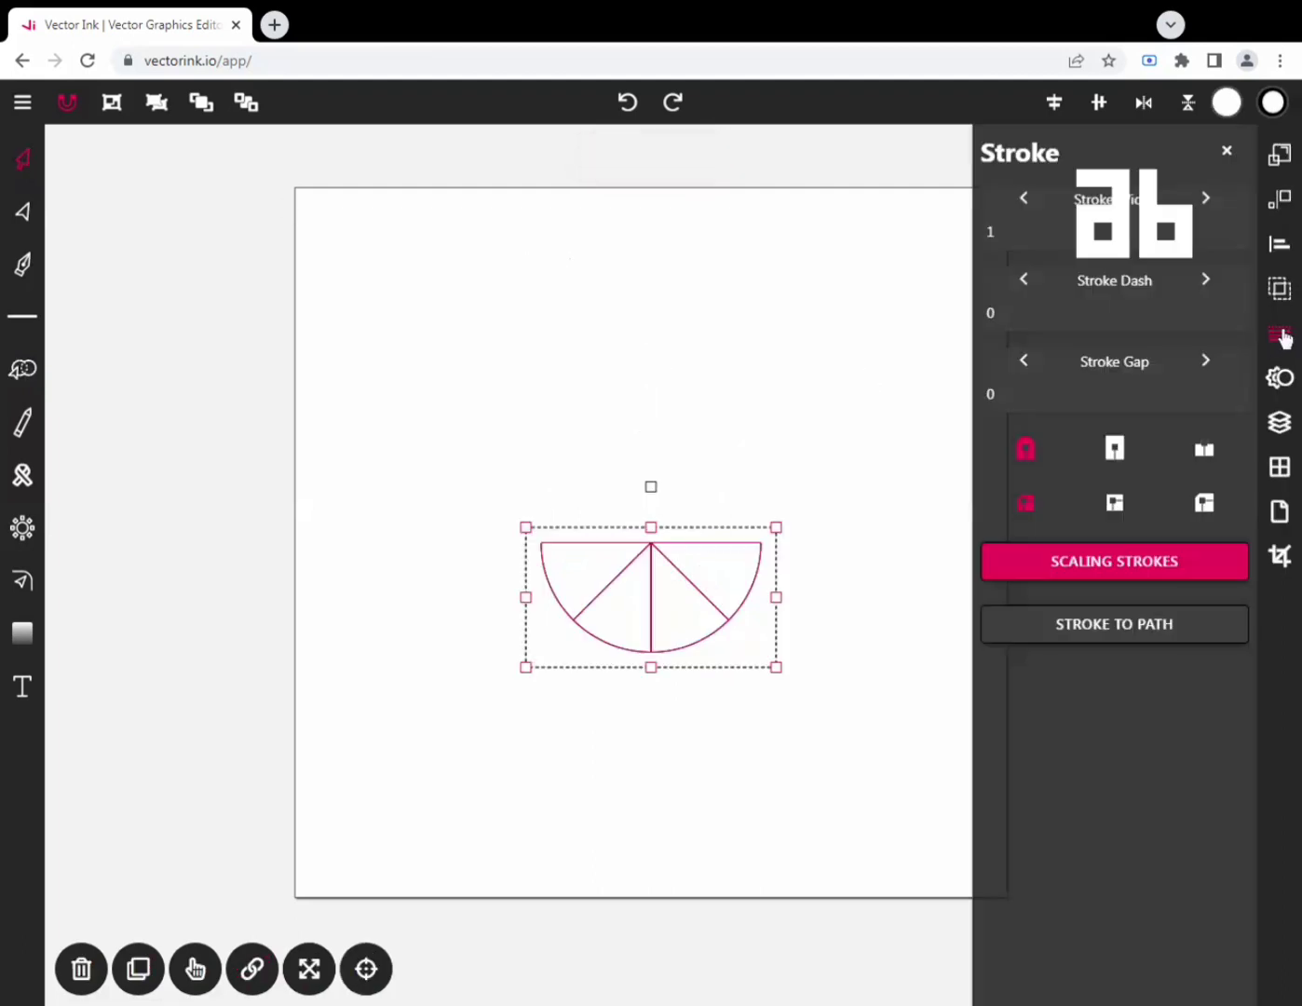
{"action": "left_click", "coordinate": [1206, 200]}
{"action": "left_click", "coordinate": [1207, 199]}
{"action": "left_click", "coordinate": [1207, 199]}
{"action": "left_click", "coordinate": [1206, 199]}
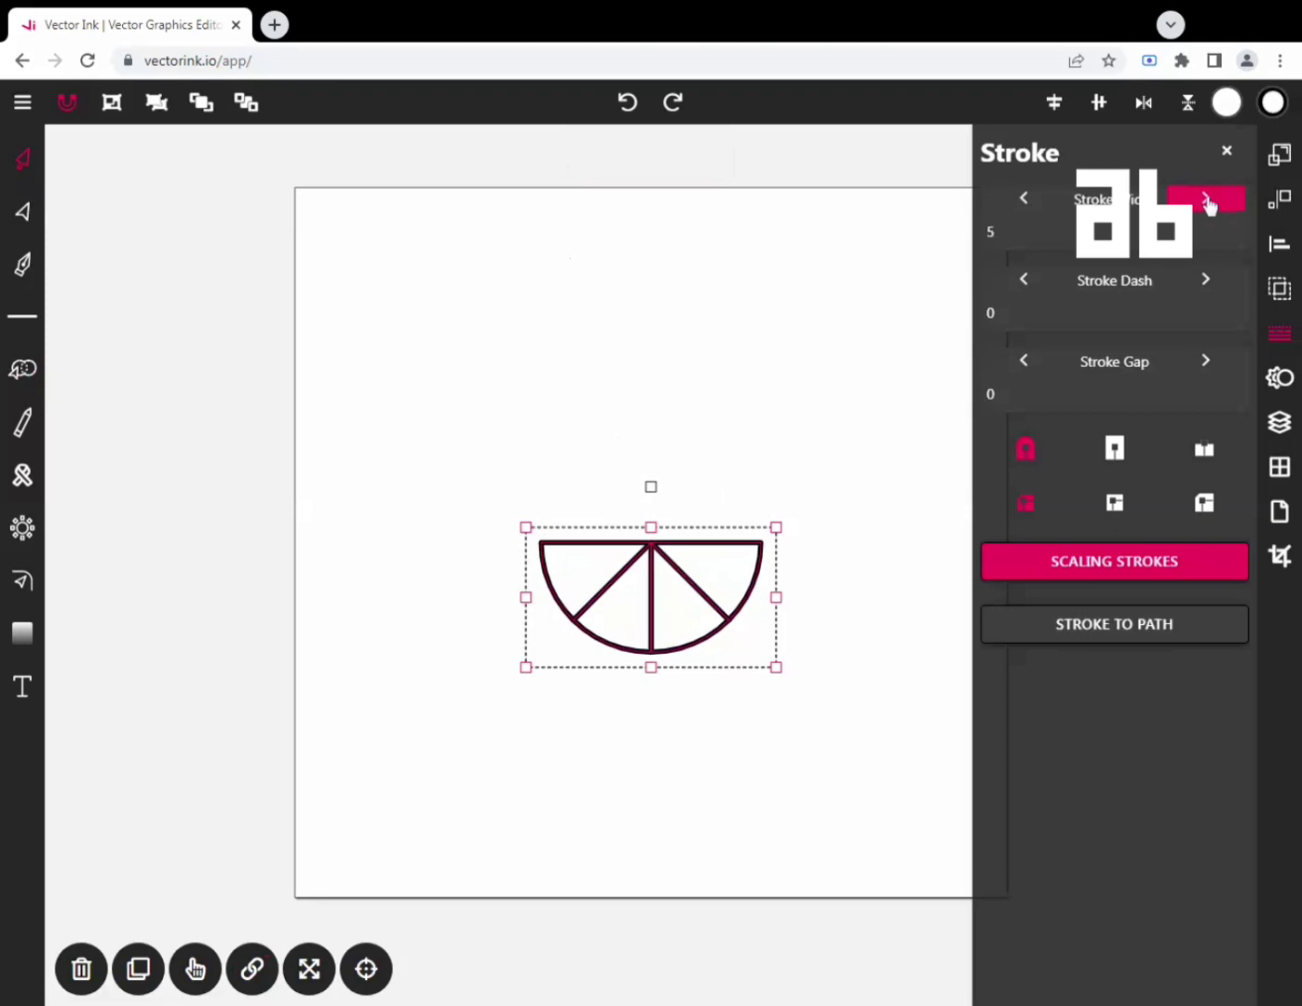
{"action": "left_click", "coordinate": [1207, 199]}
{"action": "left_click", "coordinate": [1206, 199]}
{"action": "left_click", "coordinate": [1206, 199]}
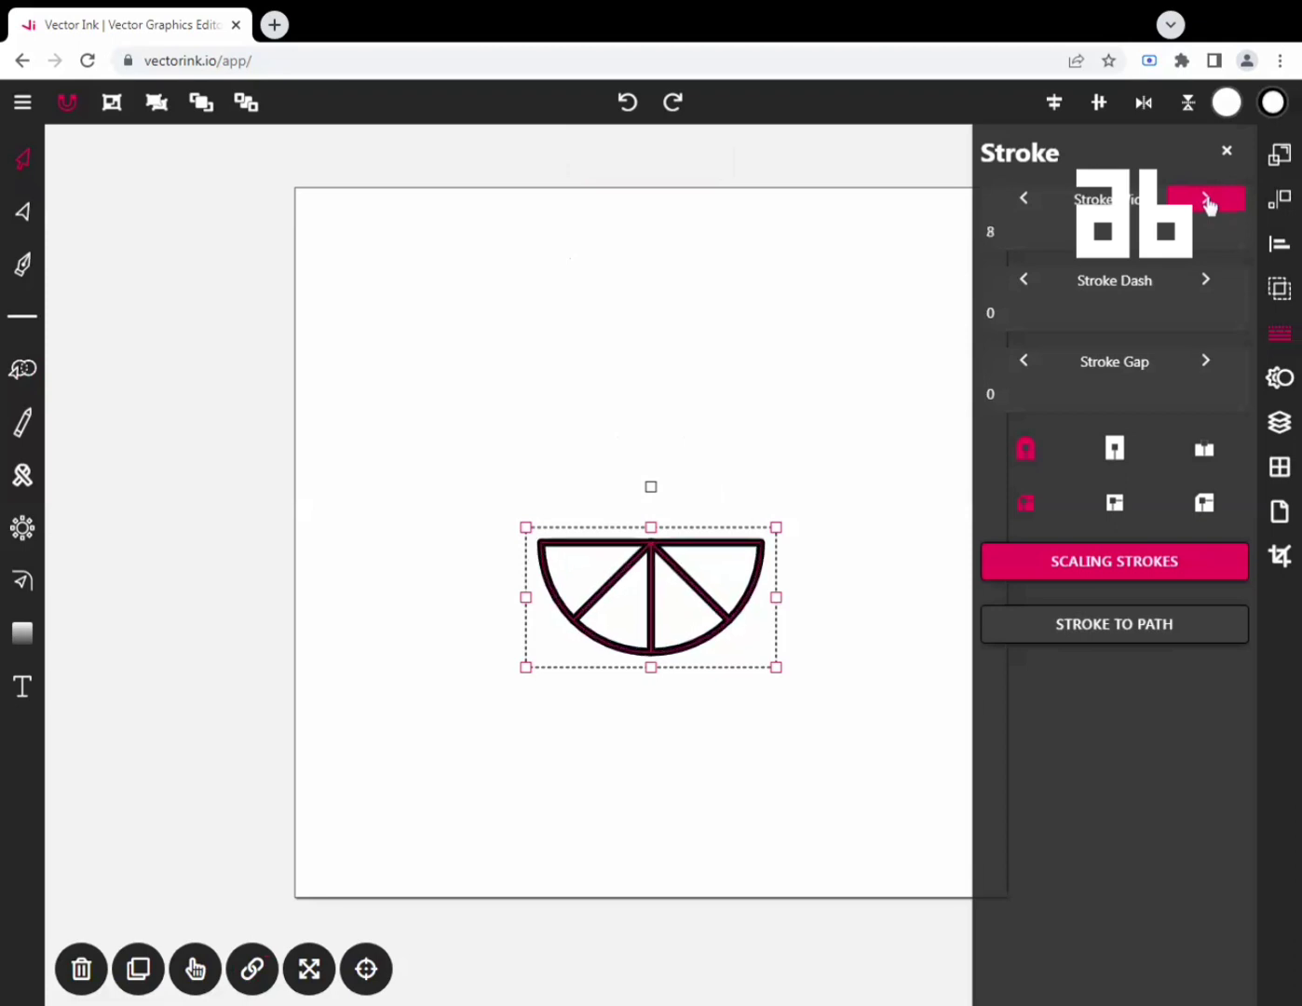
{"action": "left_click", "coordinate": [1207, 199]}
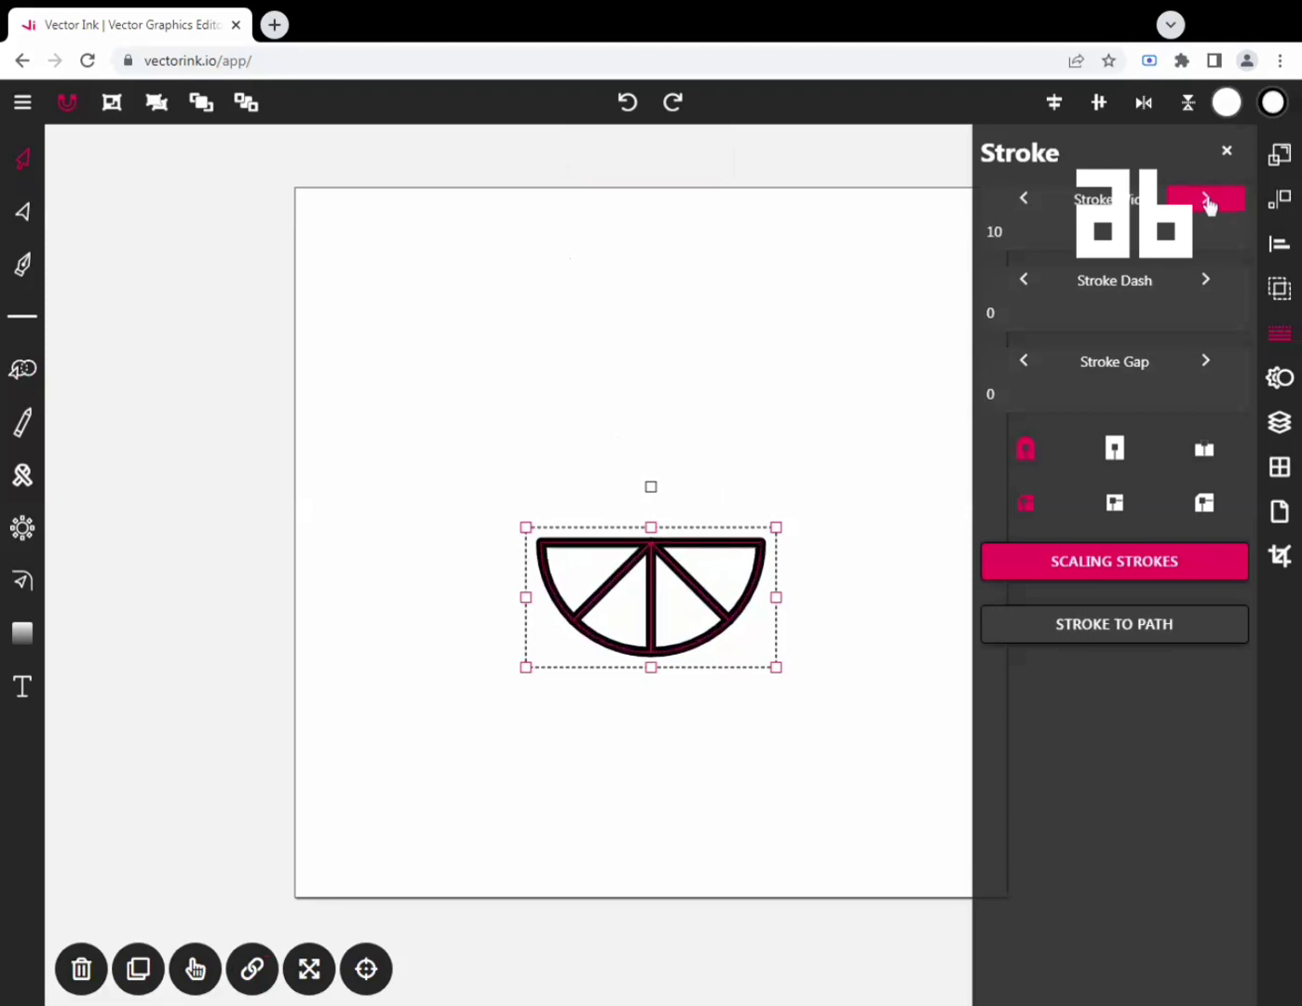
{"action": "left_click", "coordinate": [1106, 634]}
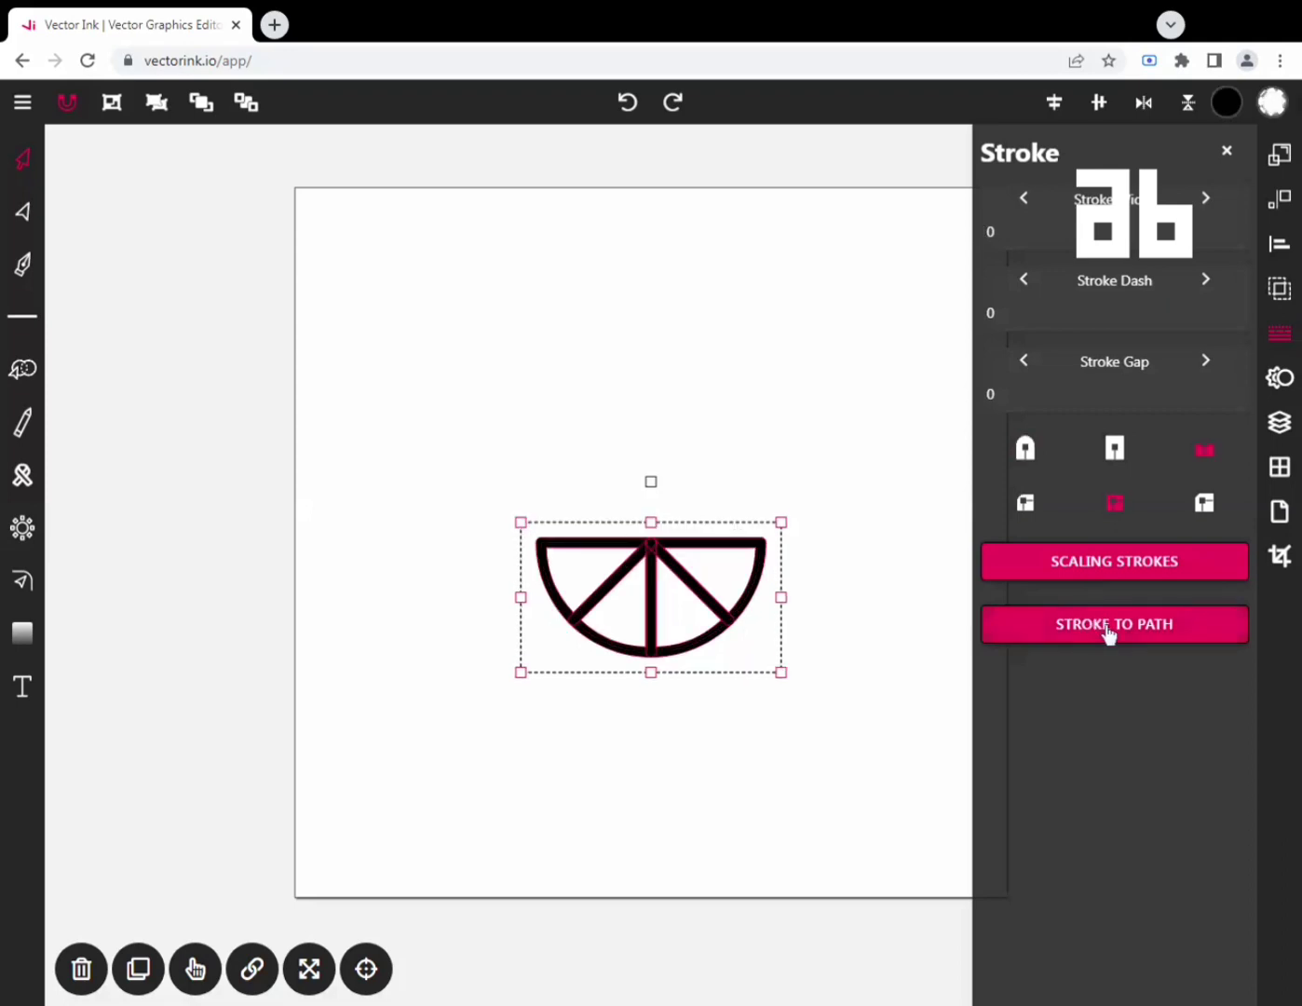
{"action": "left_click", "coordinate": [1227, 150]}
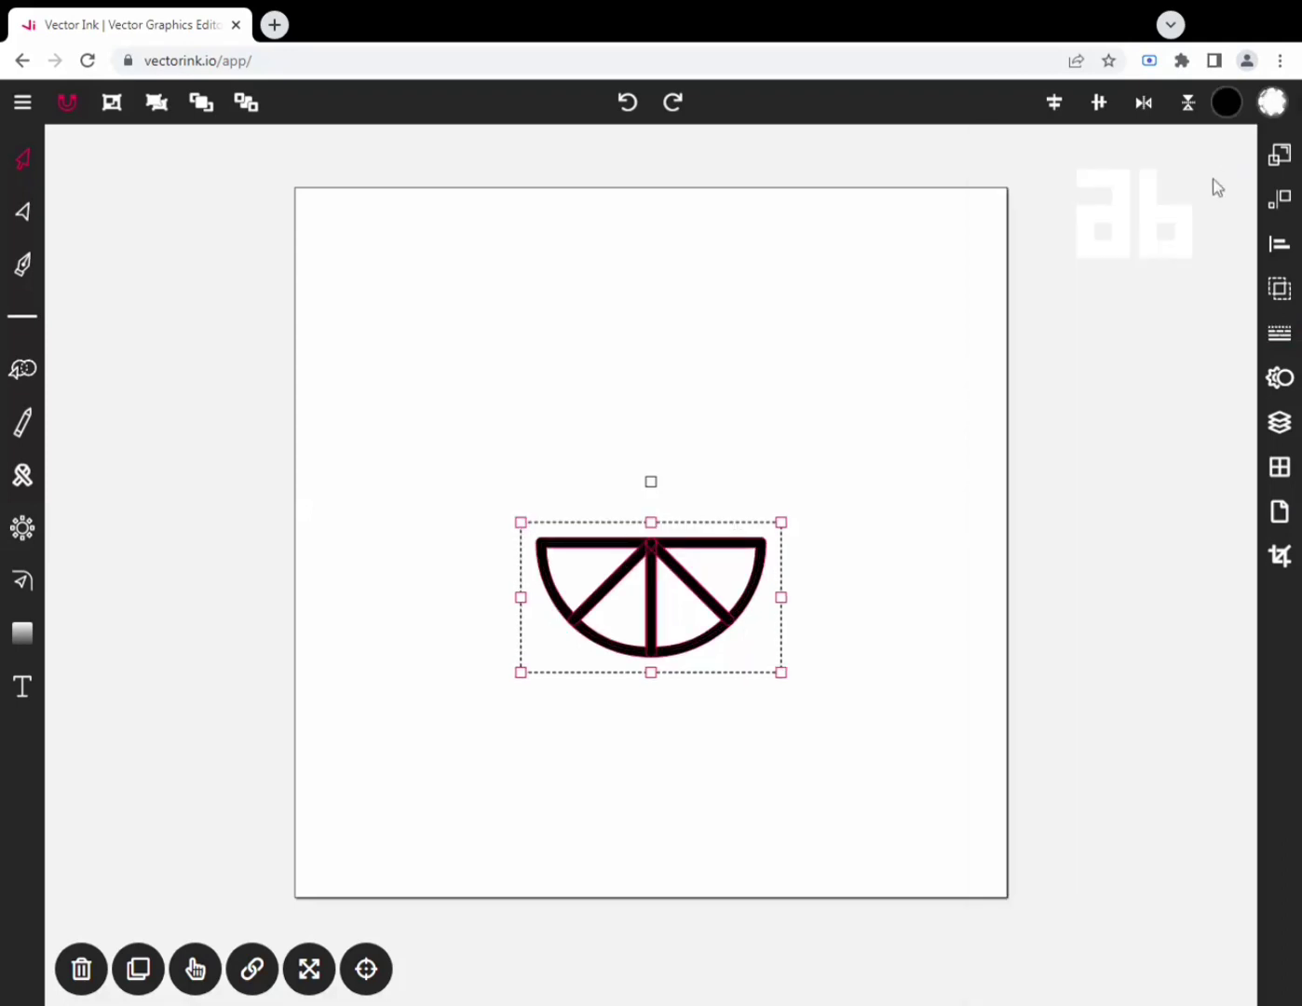
Use the Path Builder to create four separate shapes from the inner areas enclosed by the thick wedge outlines.
{"action": "left_click", "coordinate": [22, 370]}
{"action": "left_click", "coordinate": [644, 620]}
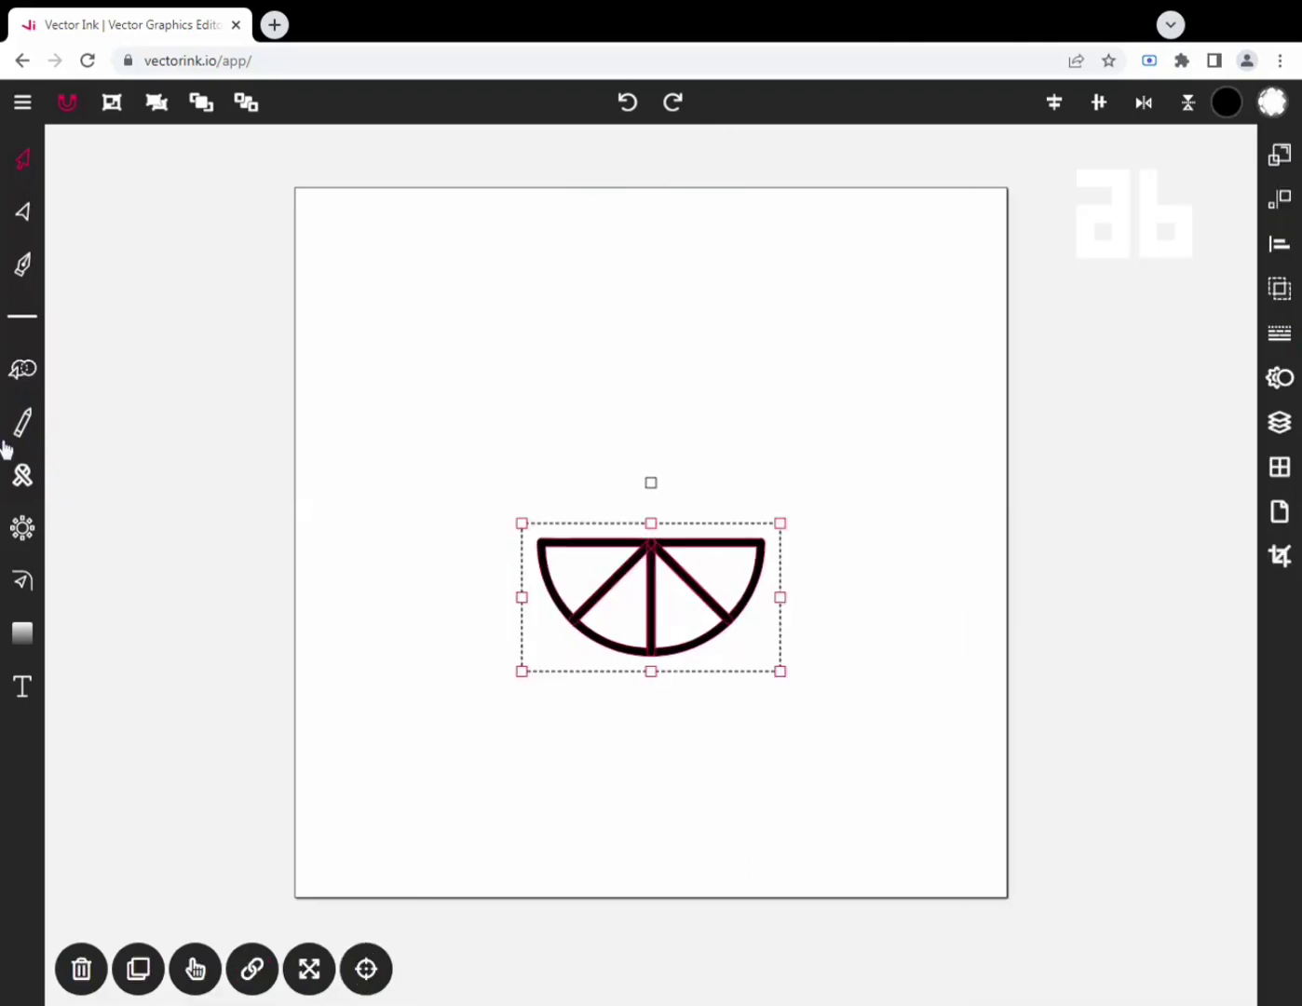
{"action": "left_click", "coordinate": [22, 371]}
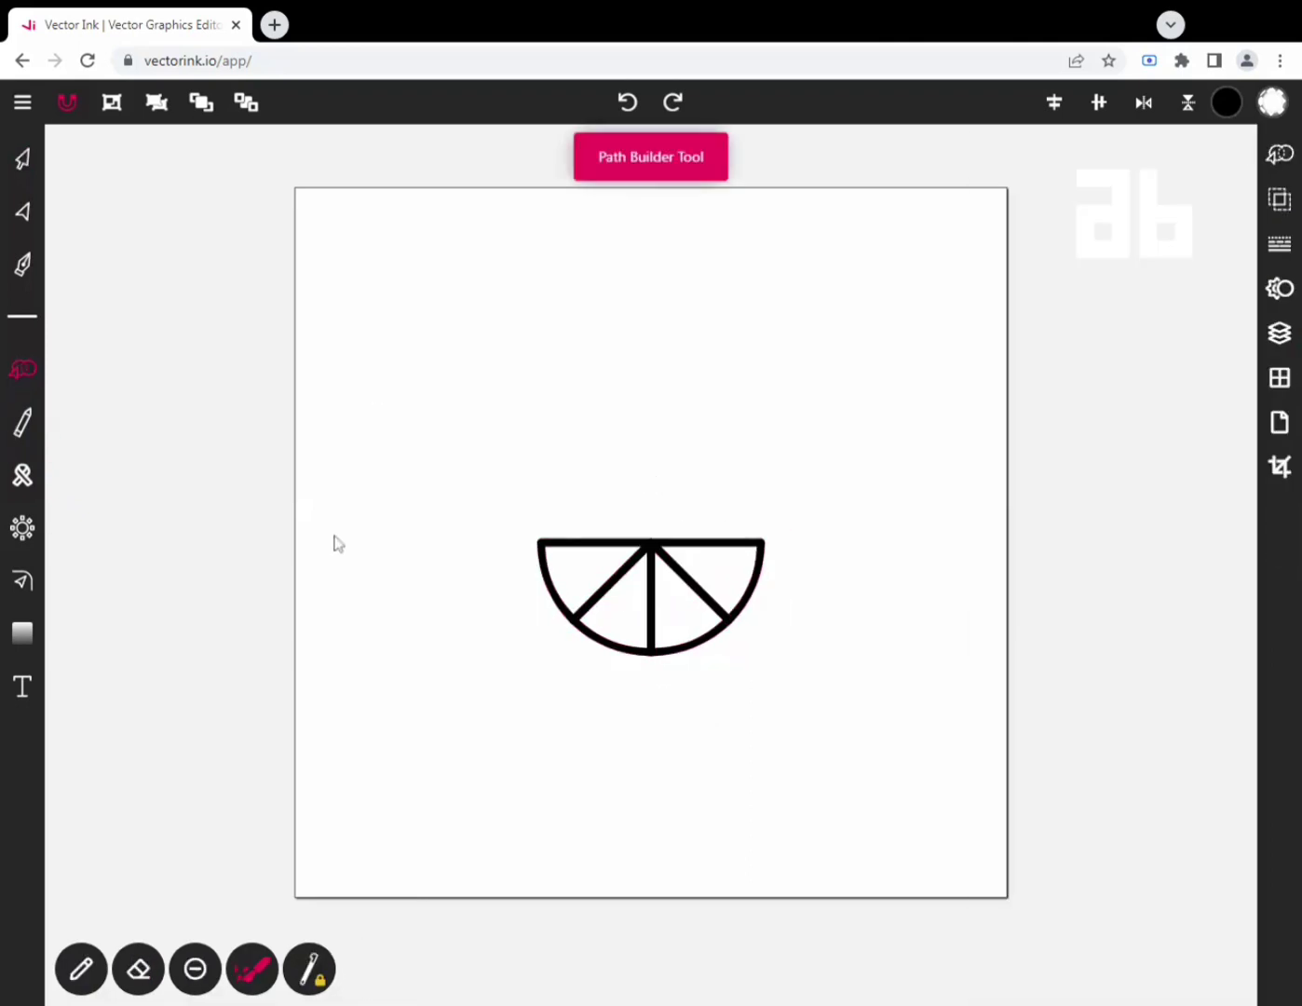
{"action": "left_click", "coordinate": [589, 567]}
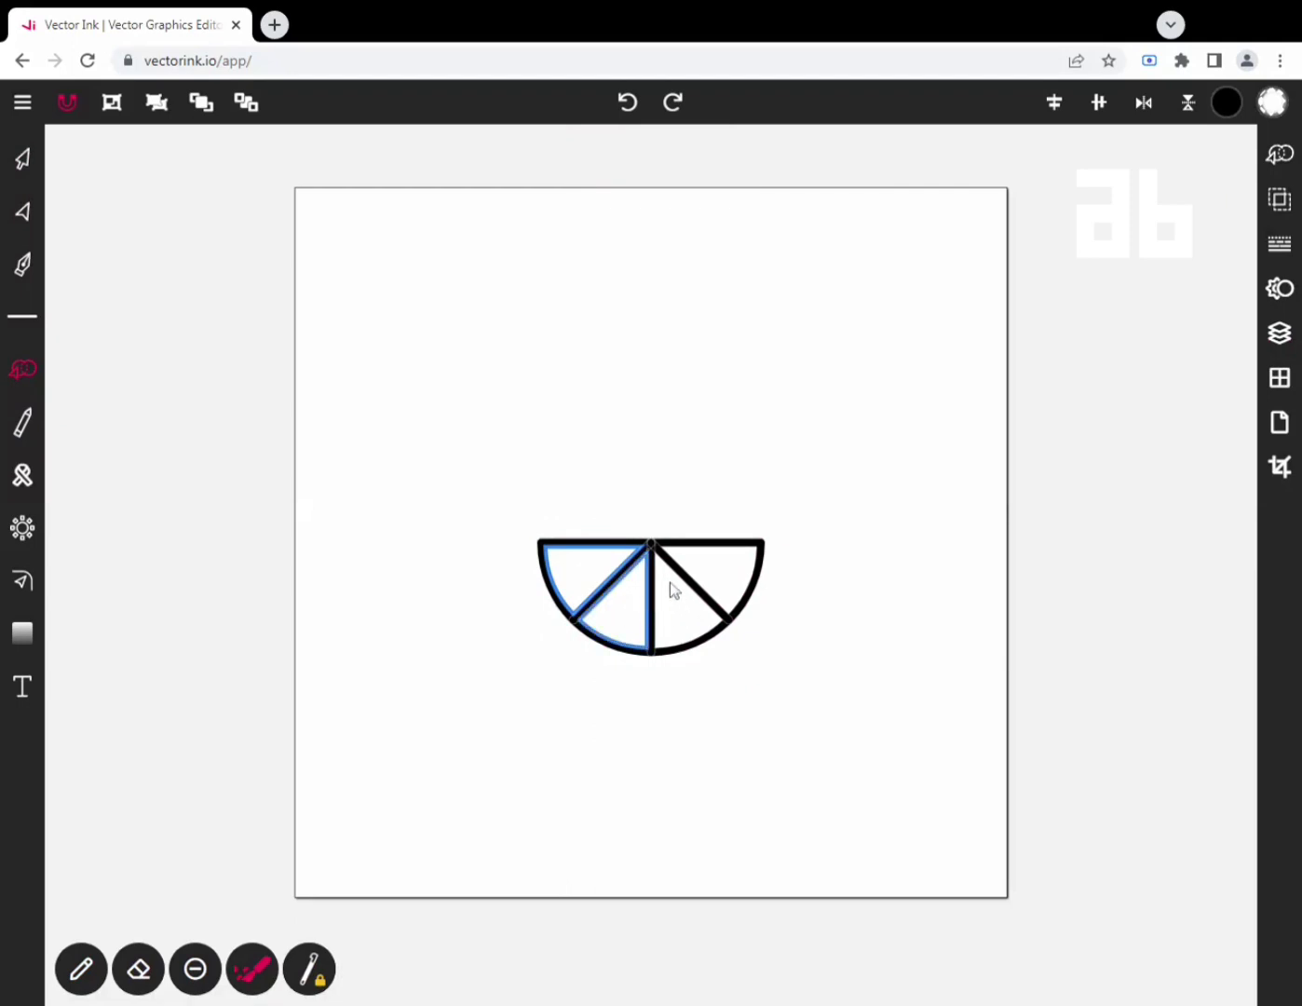
{"action": "left_click", "coordinate": [674, 599]}
{"action": "left_click", "coordinate": [19, 160]}
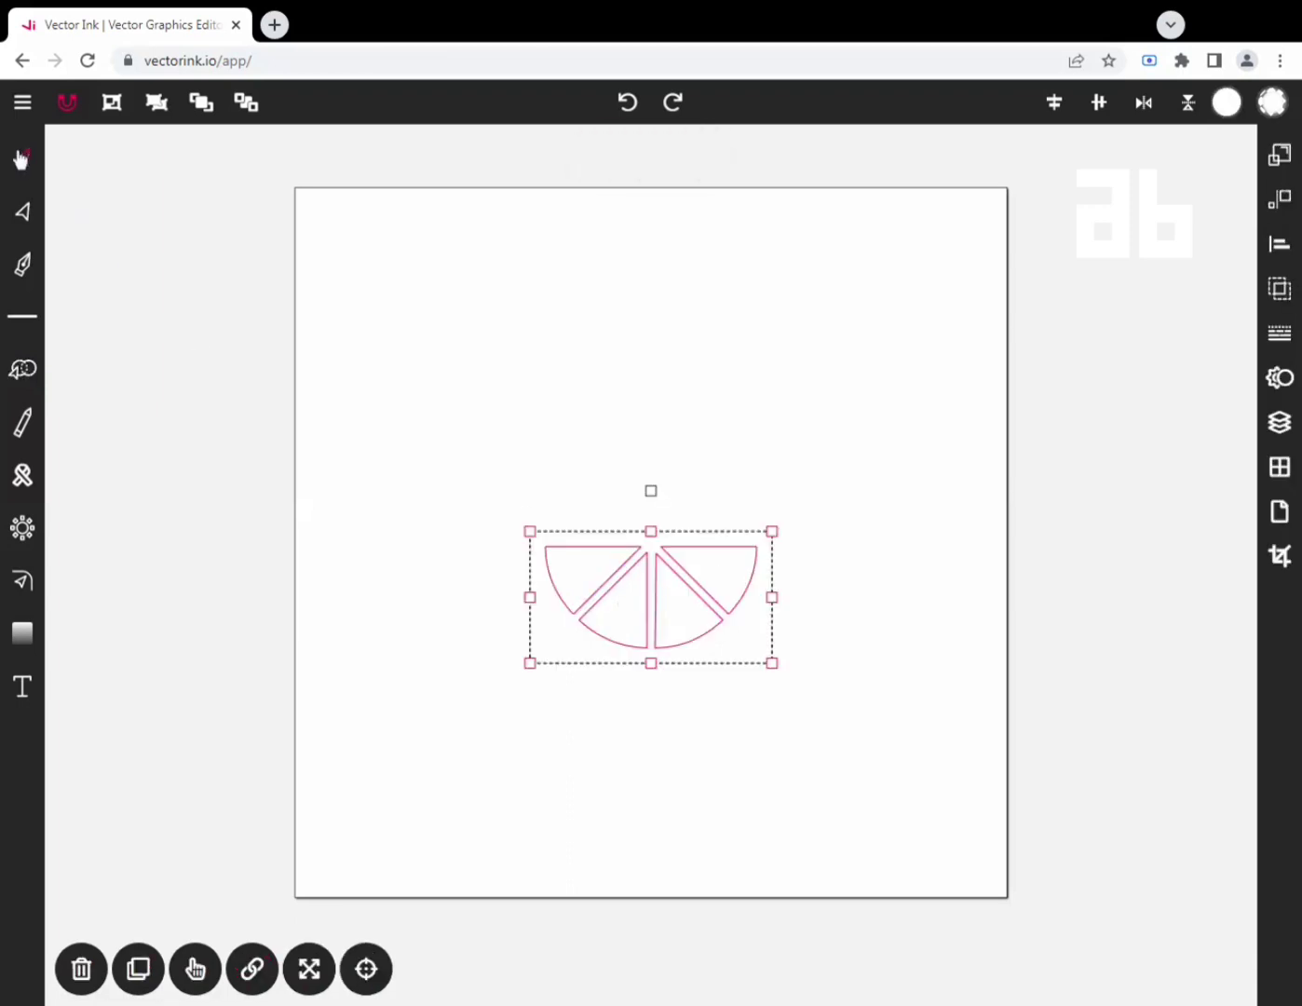
Set the fill color of the four selected wedges to black.
{"action": "left_click", "coordinate": [1227, 102]}
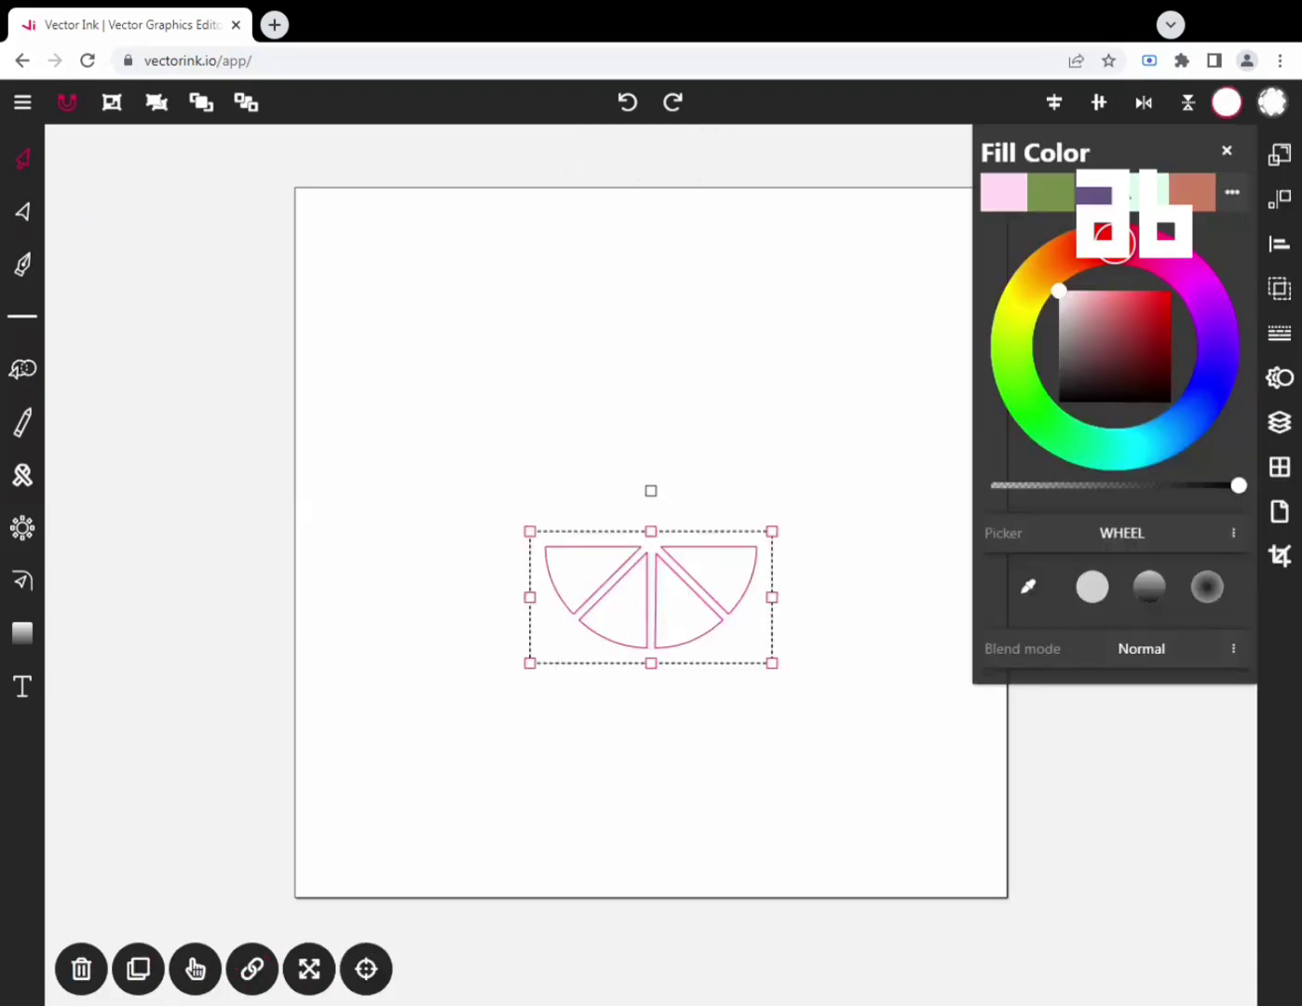
{"action": "left_click", "coordinate": [1056, 428]}
{"action": "left_click", "coordinate": [1061, 403]}
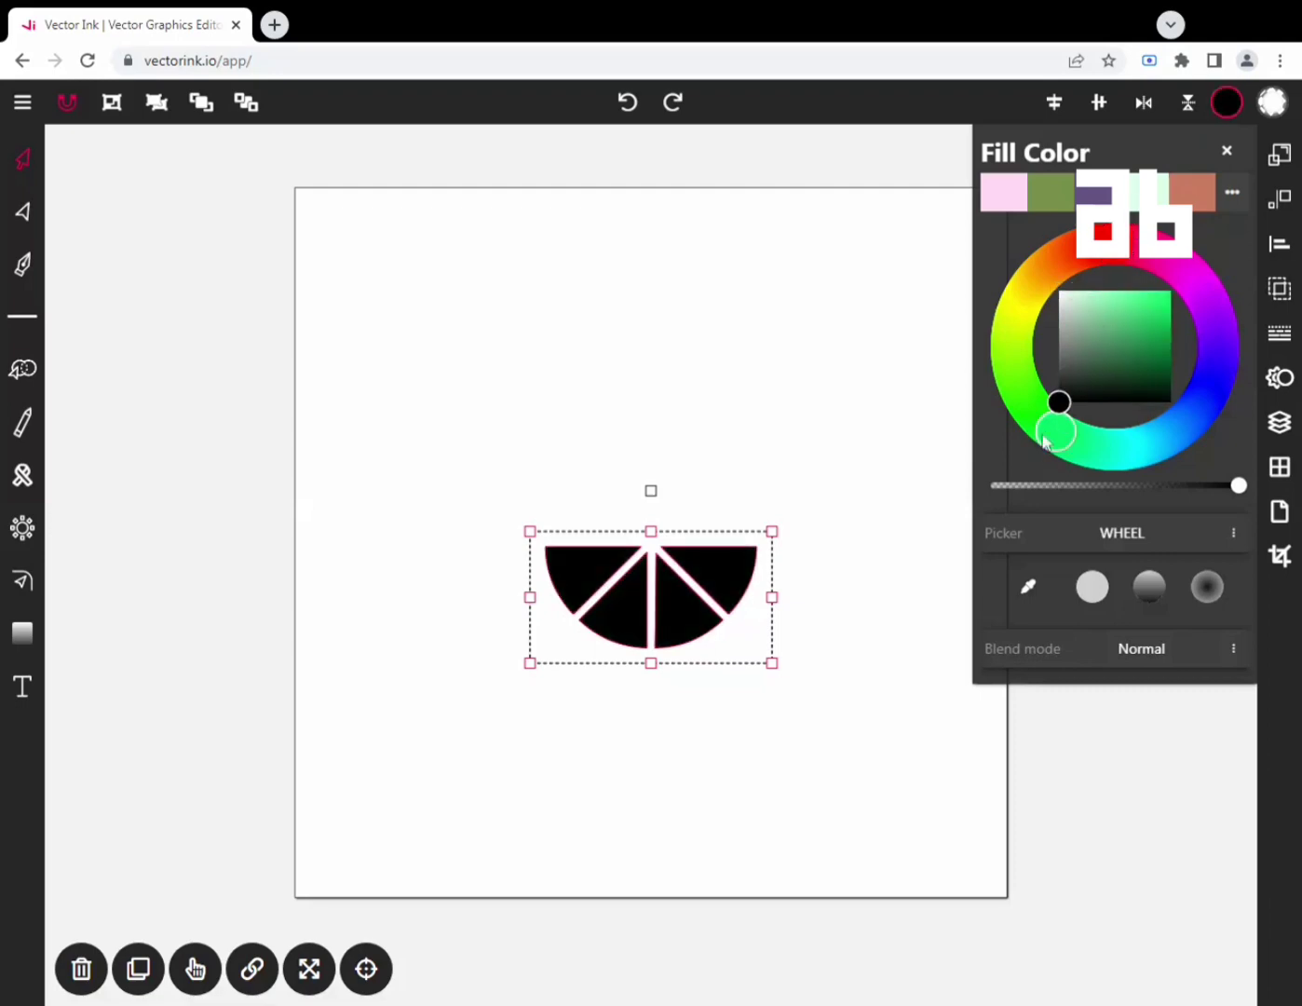
{"action": "left_click", "coordinate": [1228, 152]}
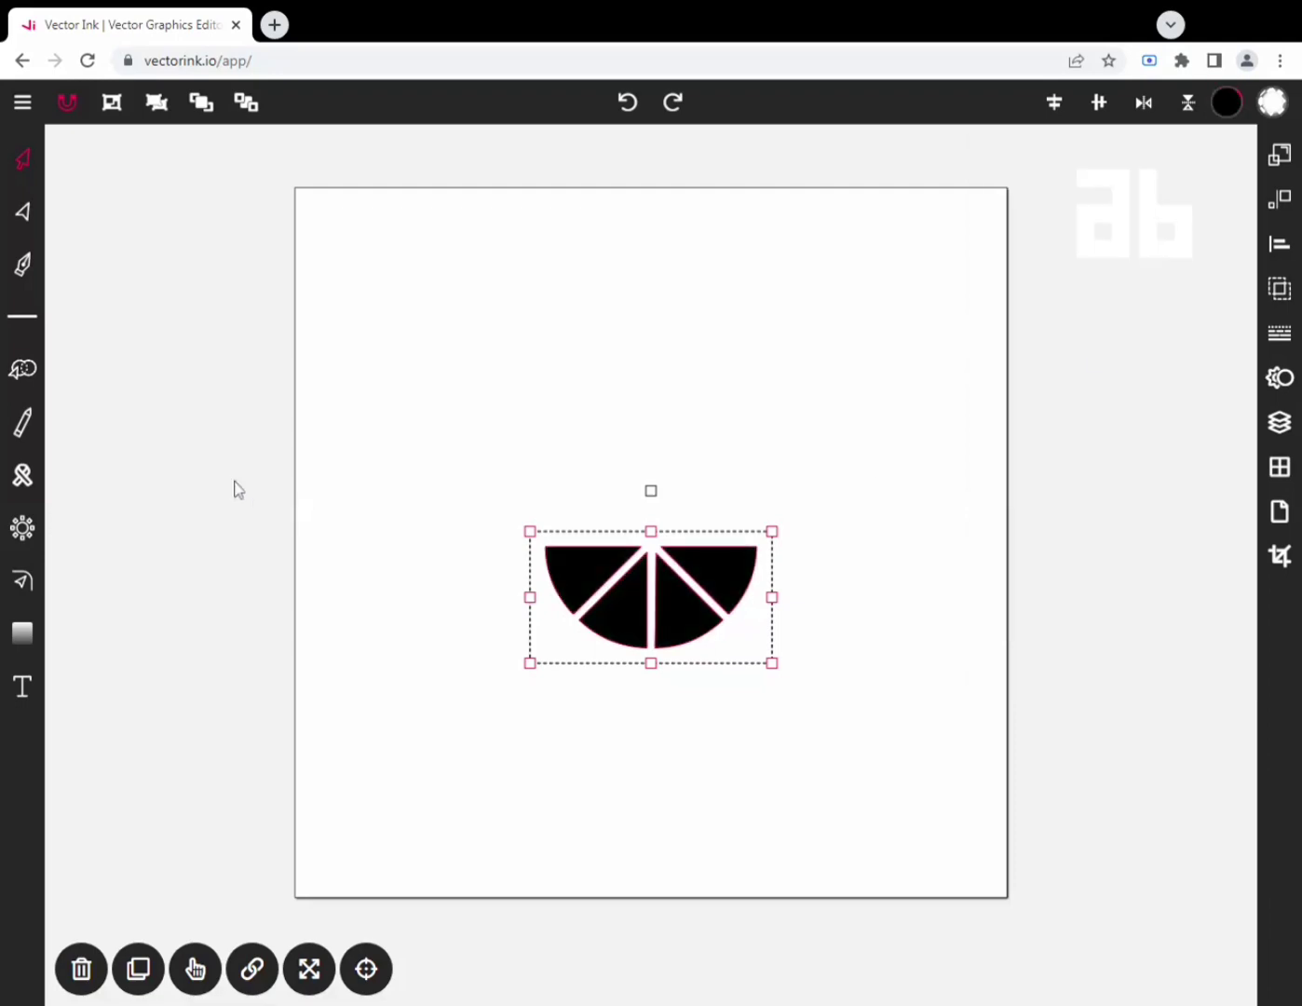
{"action": "left_click", "coordinate": [21, 583]}
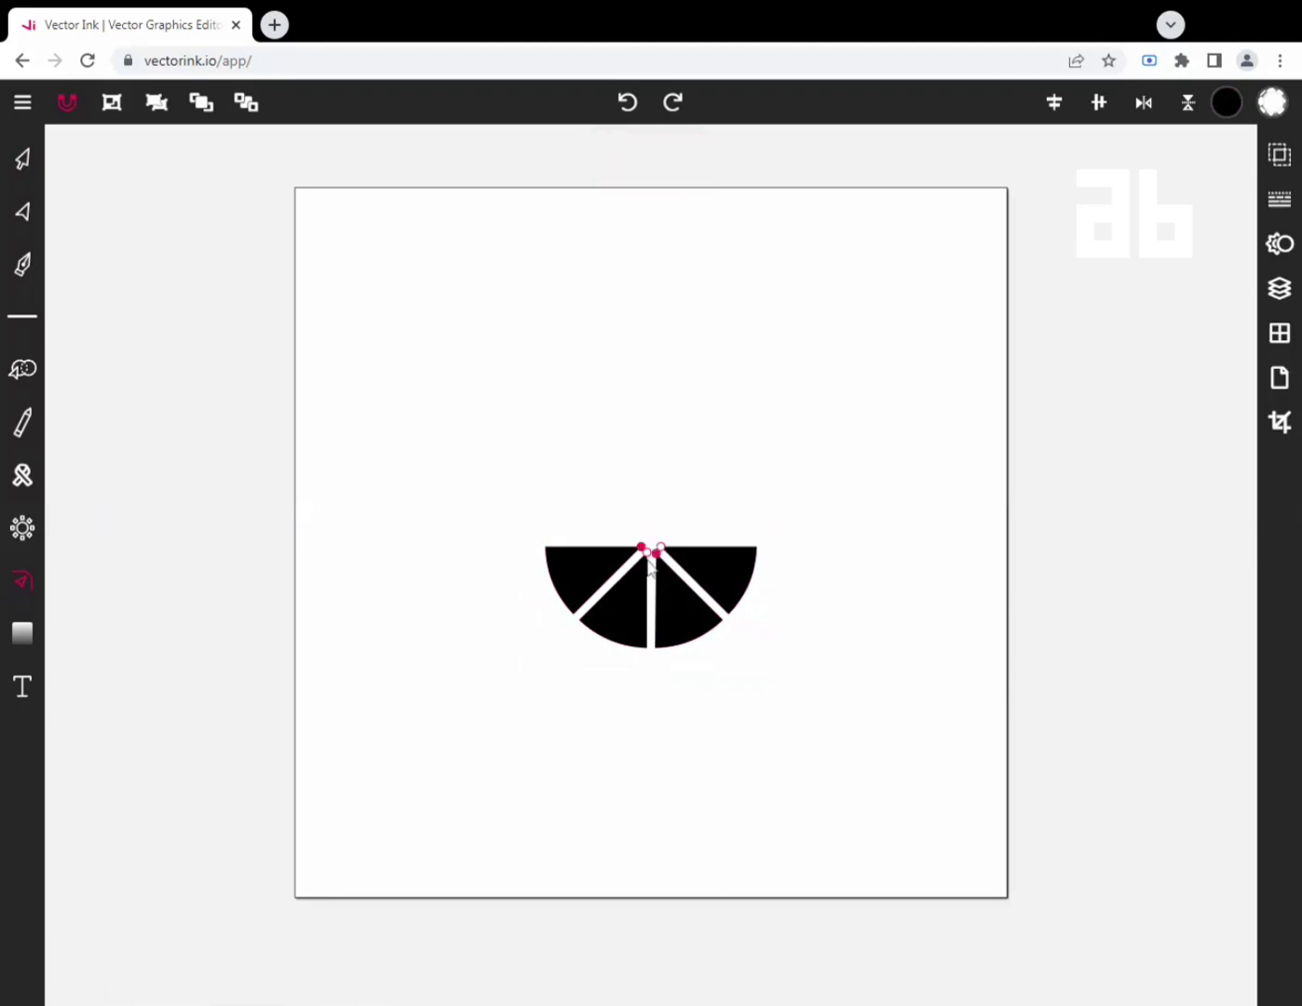
{"action": "left_click_drag", "start_coordinate": [639, 568], "coordinate": [648, 570]}
{"action": "left_click", "coordinate": [625, 519]}
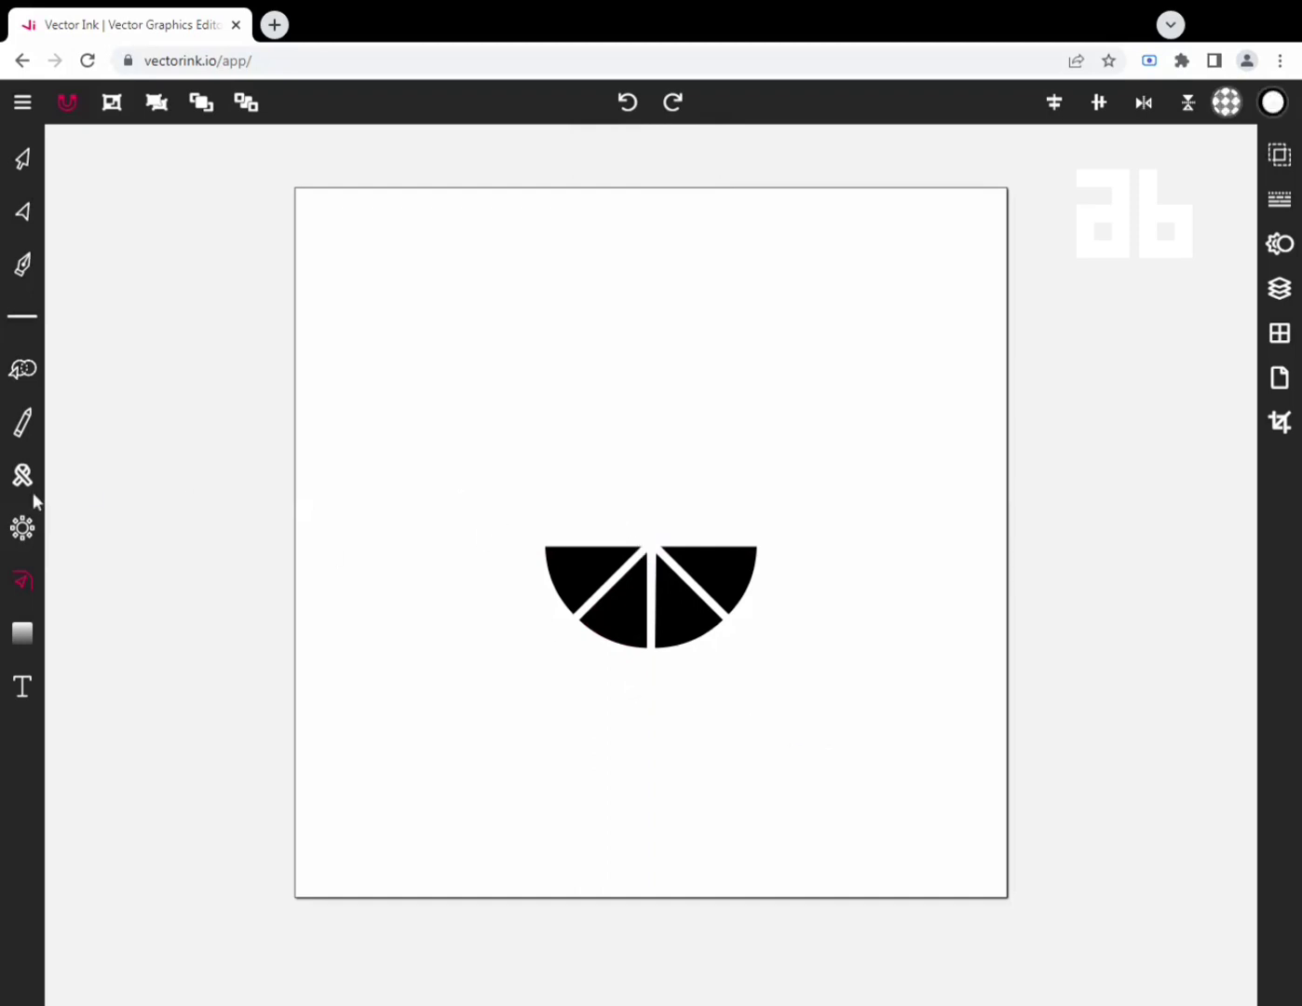
Select all four wedges and slightly round their inner corners where they meet at the slice's center.
{"action": "left_click", "coordinate": [23, 158]}
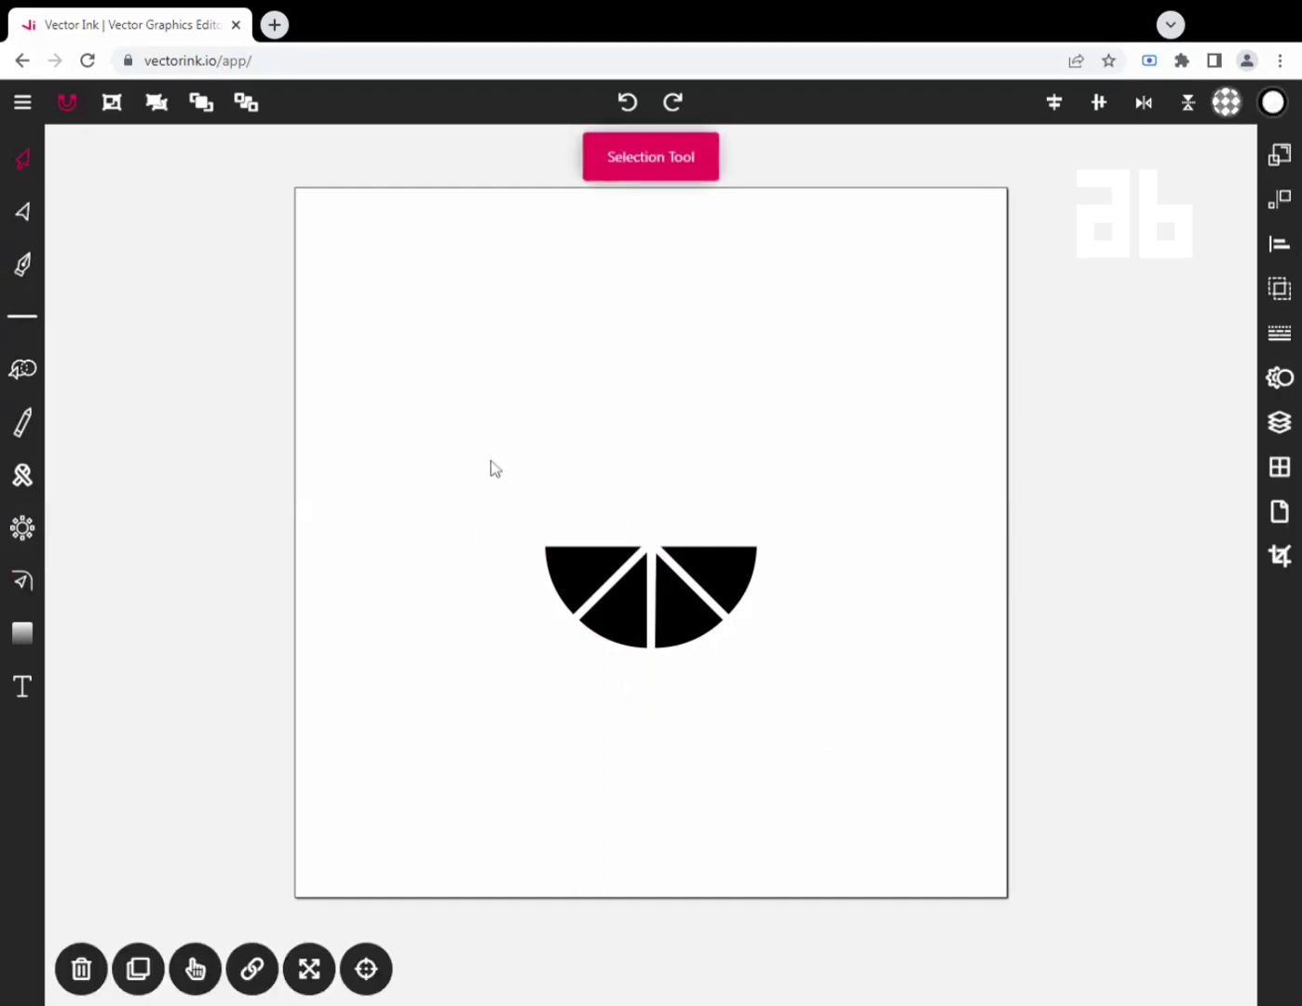
{"action": "left_click_drag", "start_coordinate": [477, 452], "coordinate": [881, 761]}
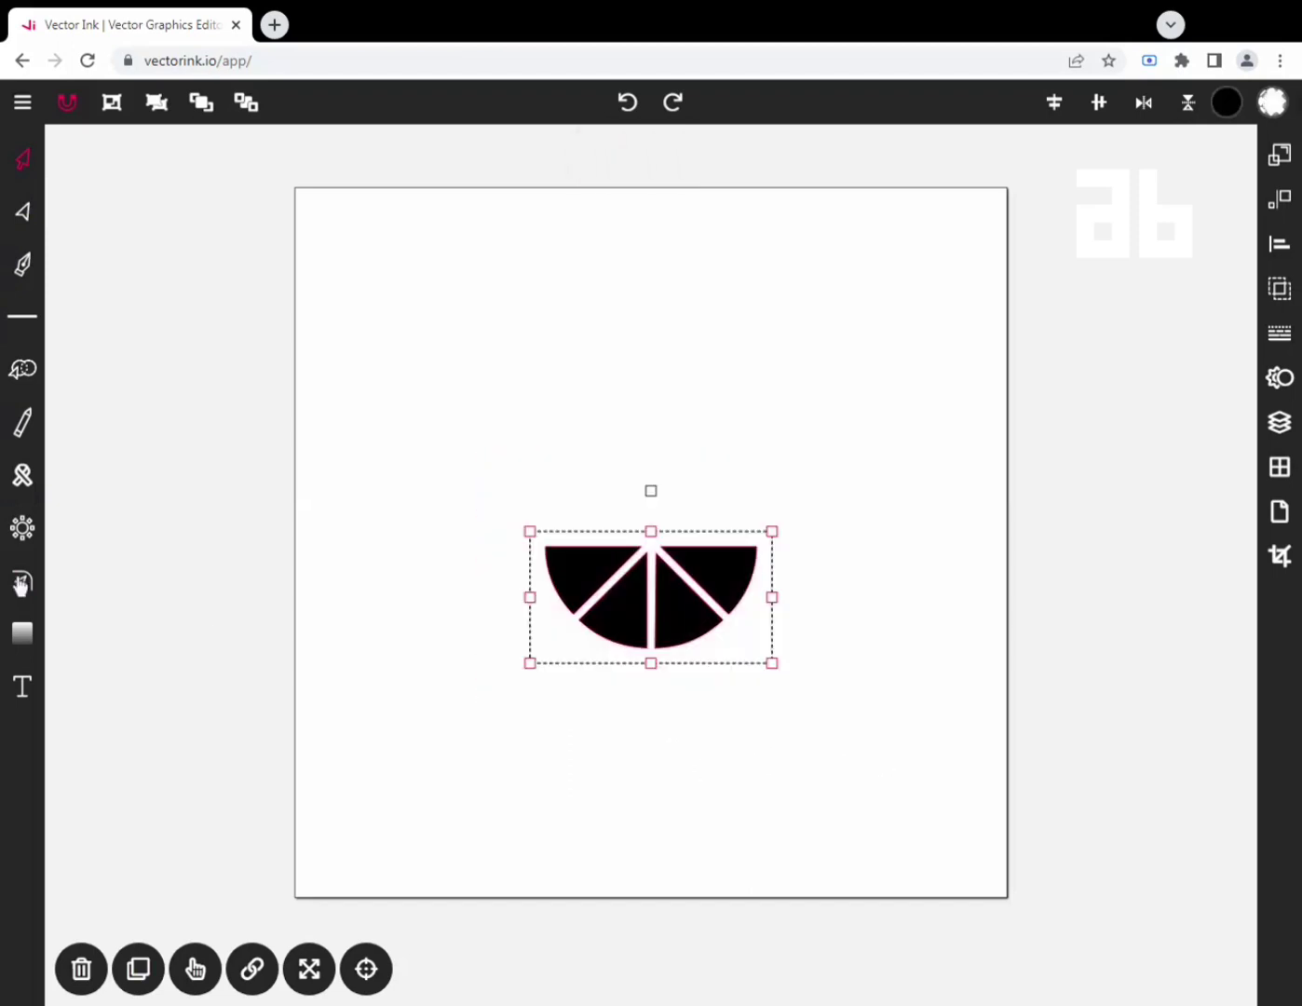
{"action": "key", "text": "c"}
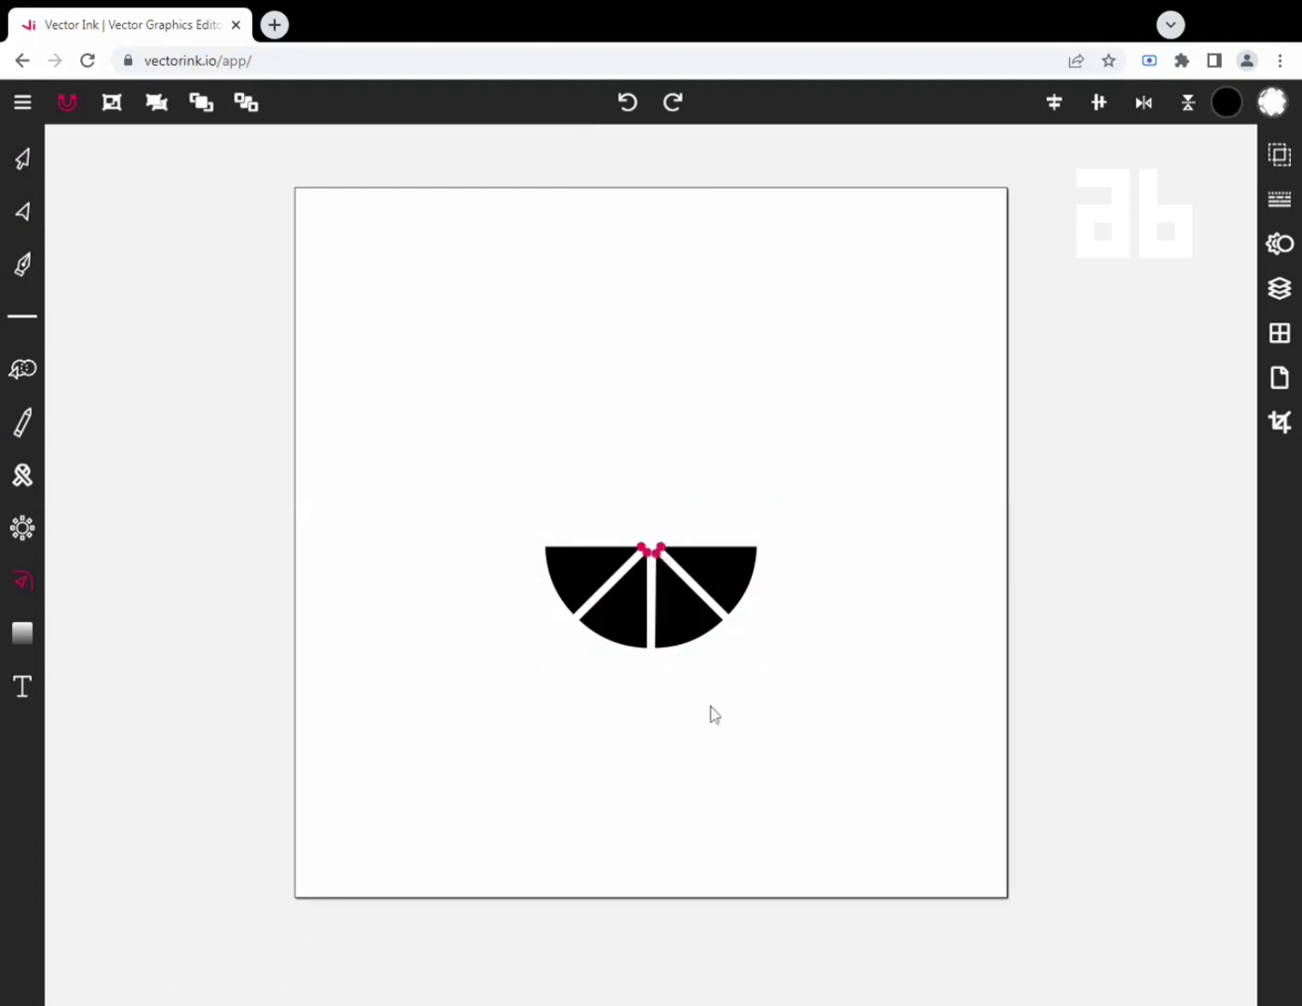
{"action": "key", "text": "ctrl+a"}
{"action": "left_click", "coordinate": [22, 160]}
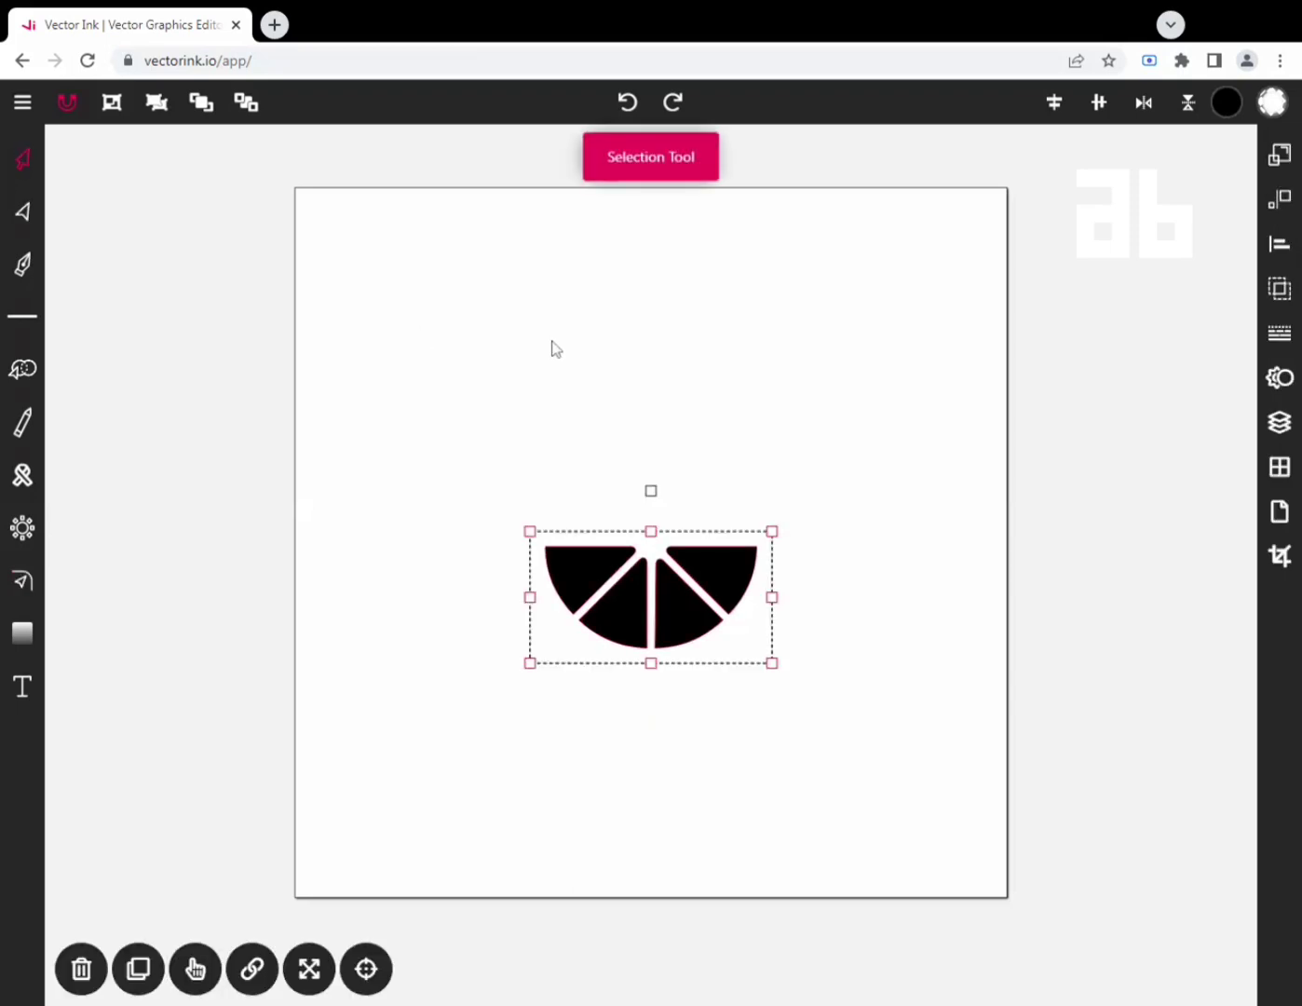
{"action": "left_click", "coordinate": [552, 344]}
Draw a circle with locked proportions around the wedges and center it horizontally and vertically on the artboard.
{"action": "left_click", "coordinate": [25, 318]}
{"action": "left_click", "coordinate": [27, 318]}
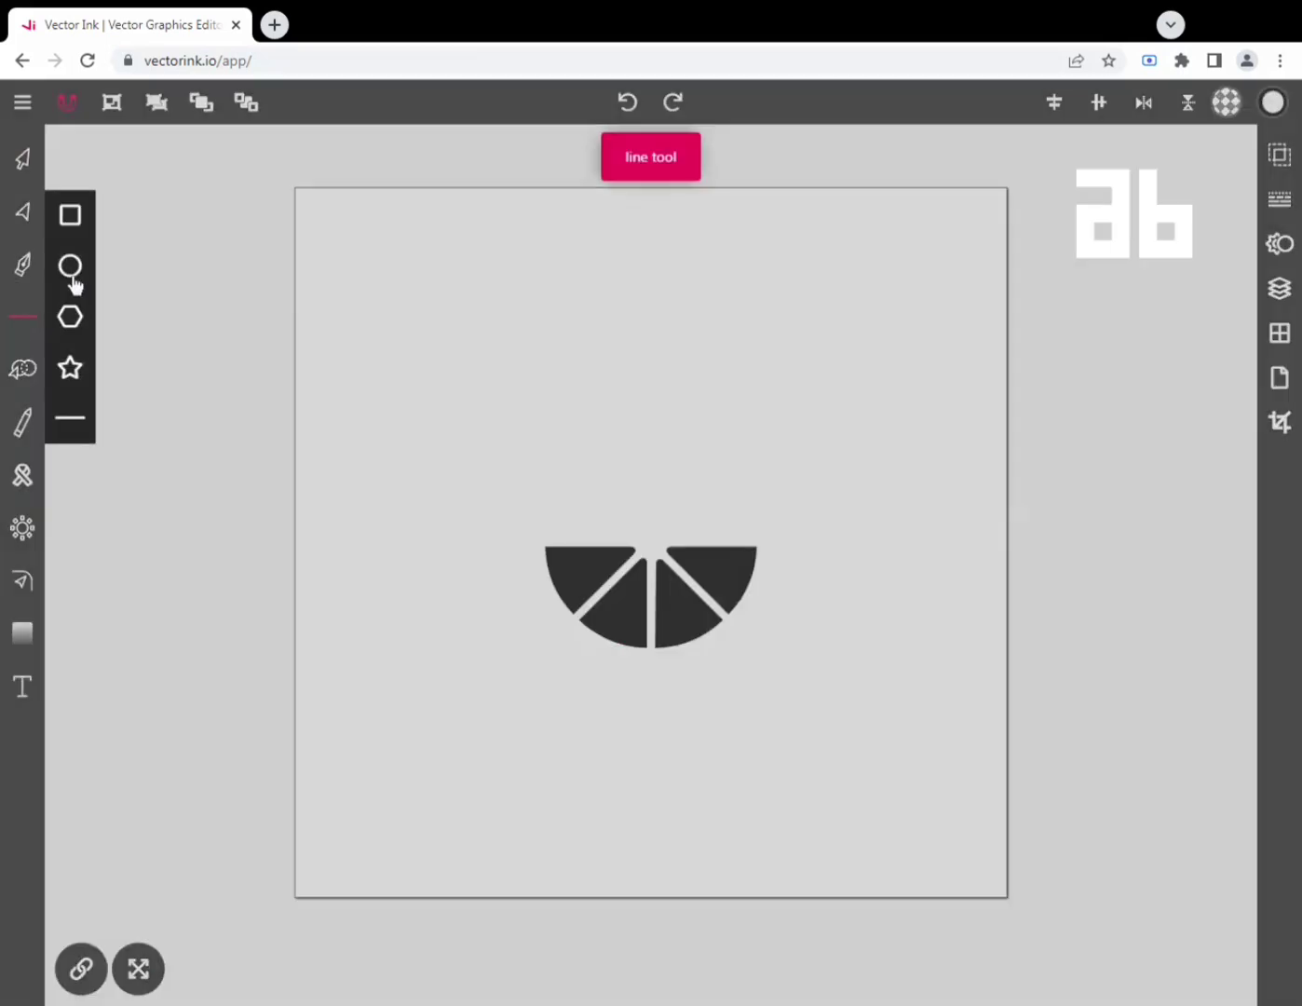
{"action": "left_click", "coordinate": [71, 266]}
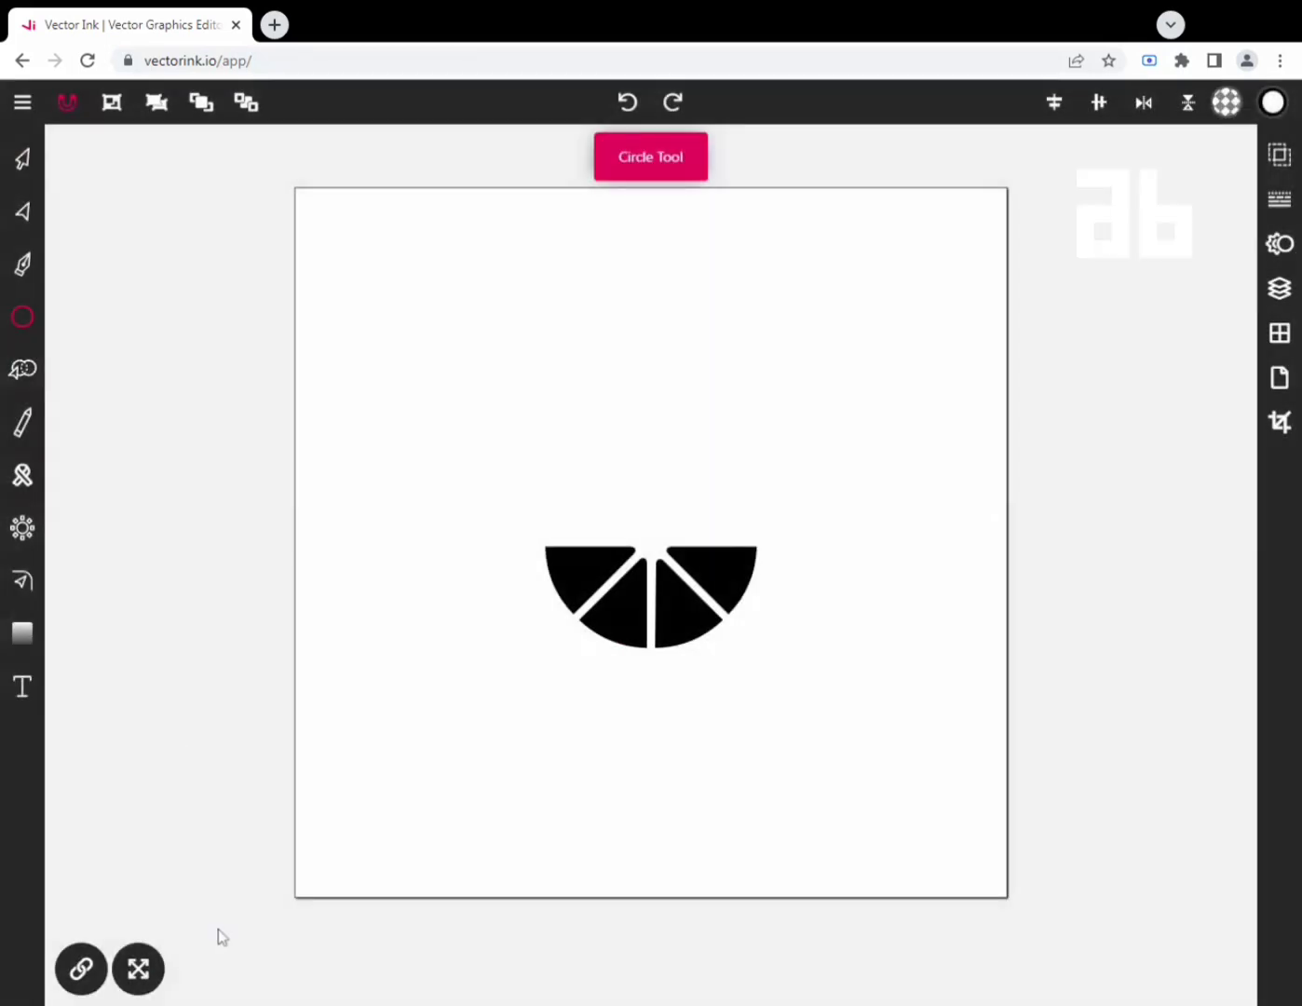
{"action": "left_click", "coordinate": [82, 968]}
{"action": "left_click_drag", "start_coordinate": [518, 485], "coordinate": [802, 756]}
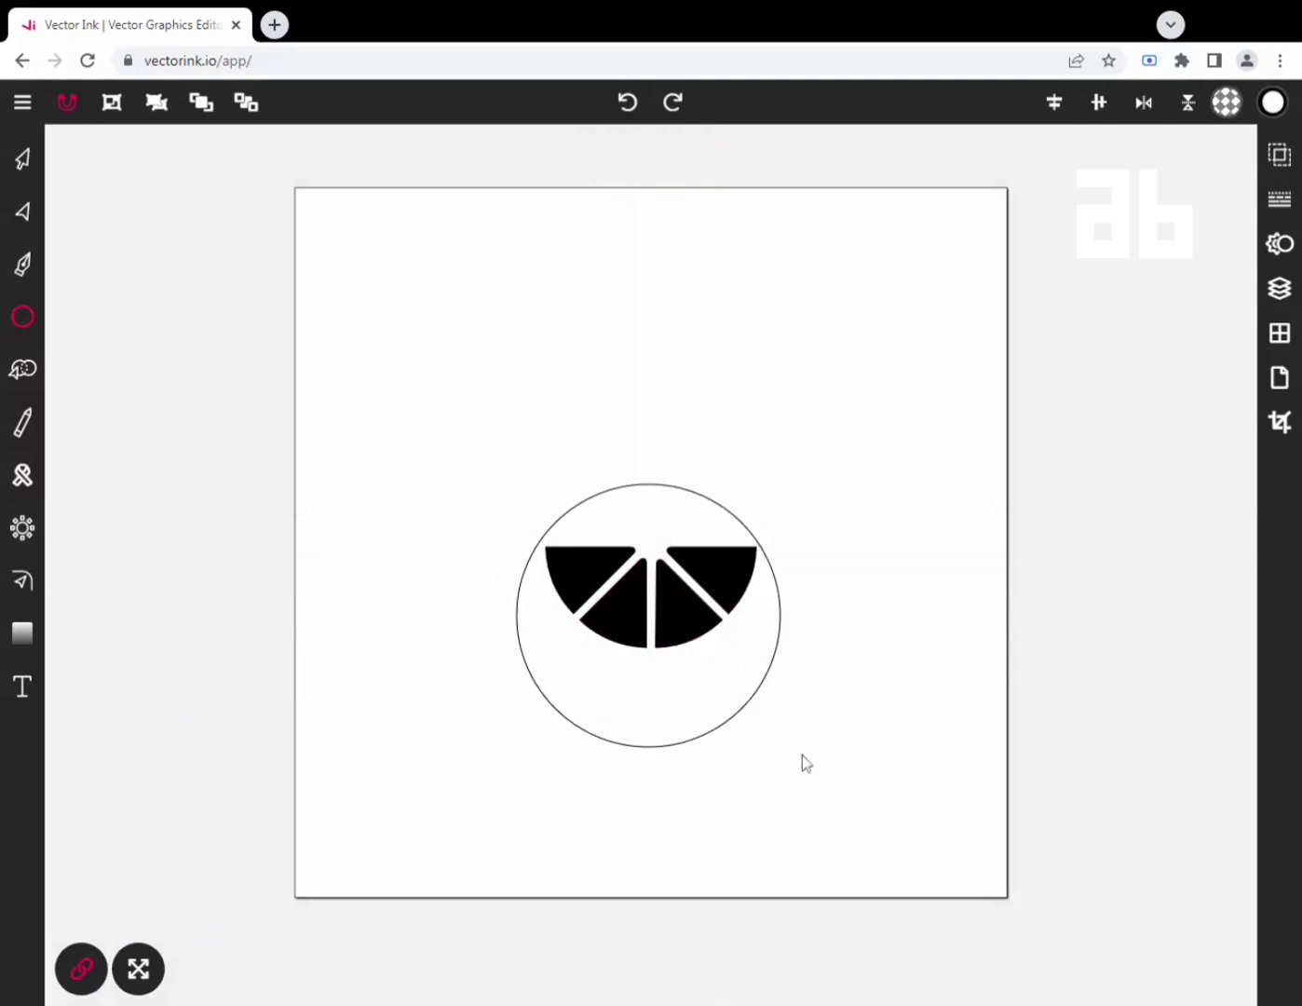
{"action": "left_click", "coordinate": [24, 161]}
{"action": "left_click", "coordinate": [1097, 104]}
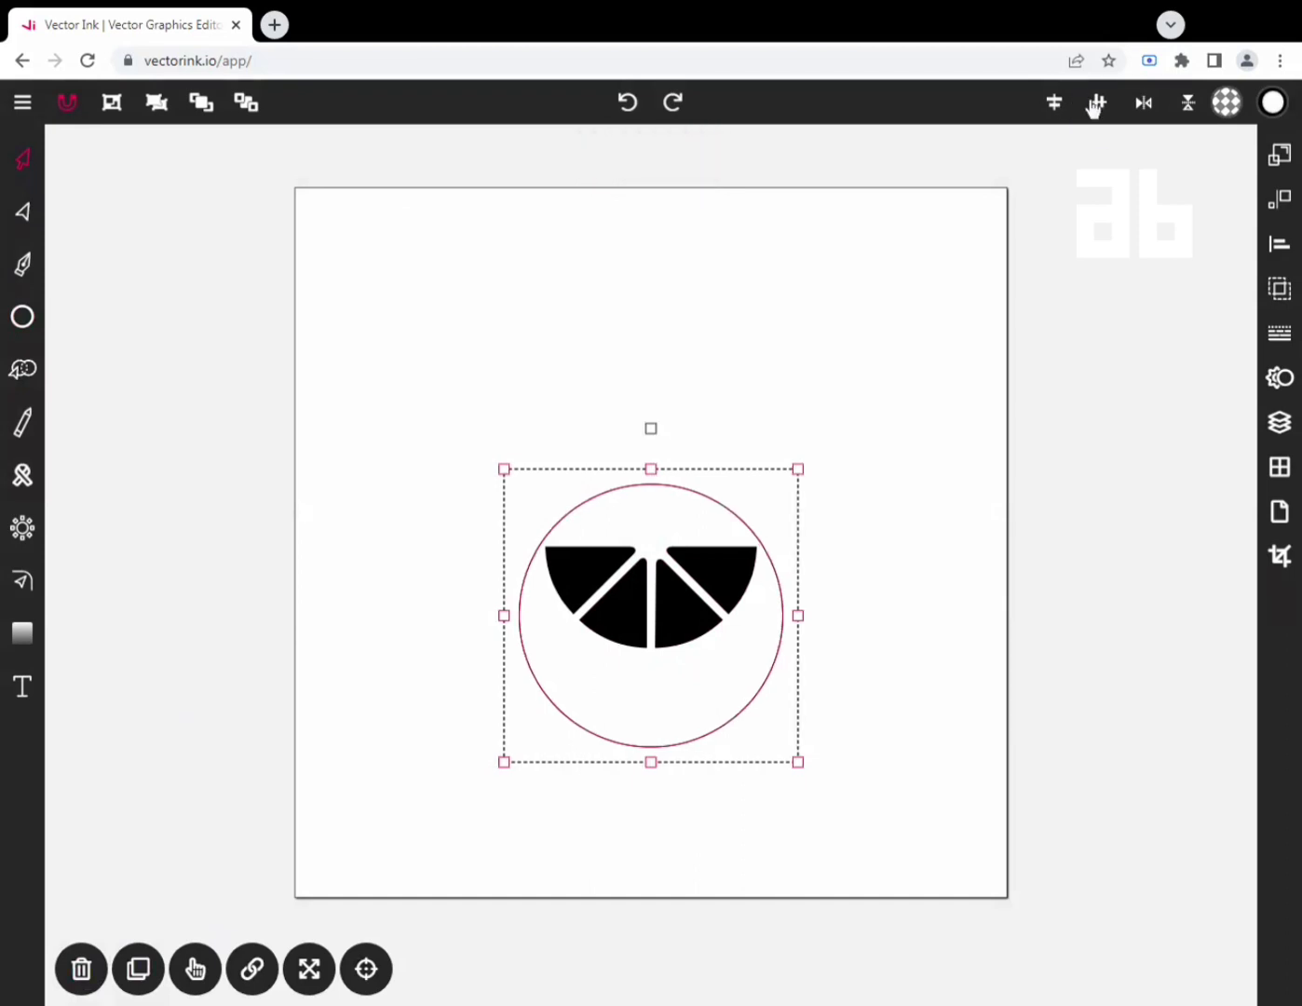
{"action": "left_click", "coordinate": [1053, 104]}
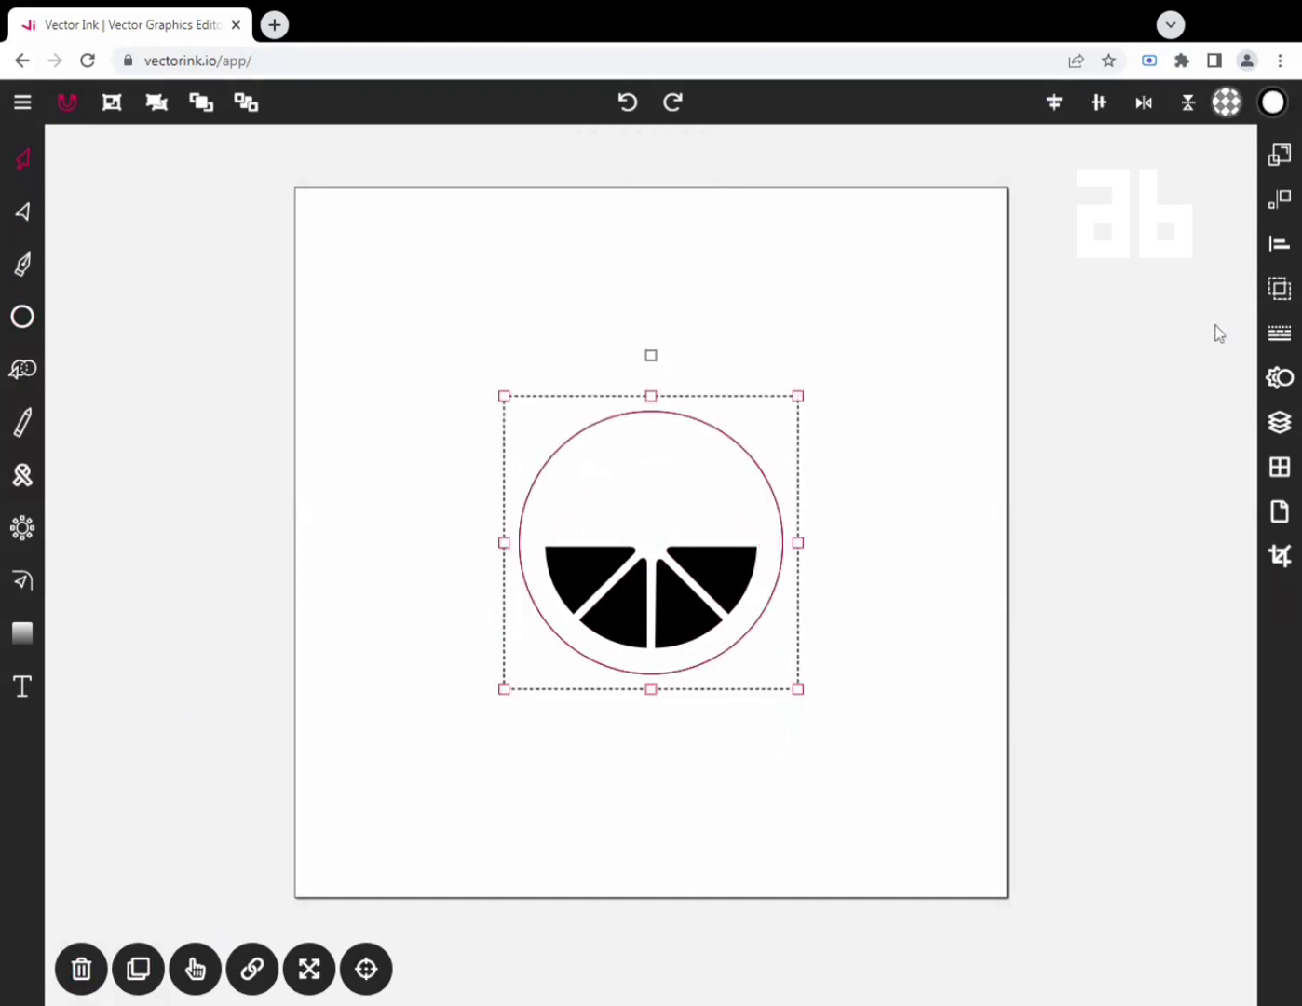
Set the circle's stroke width to 10 and scale the circle down about its center until a thin gap separates it from the wedges.
{"action": "left_click", "coordinate": [1282, 334]}
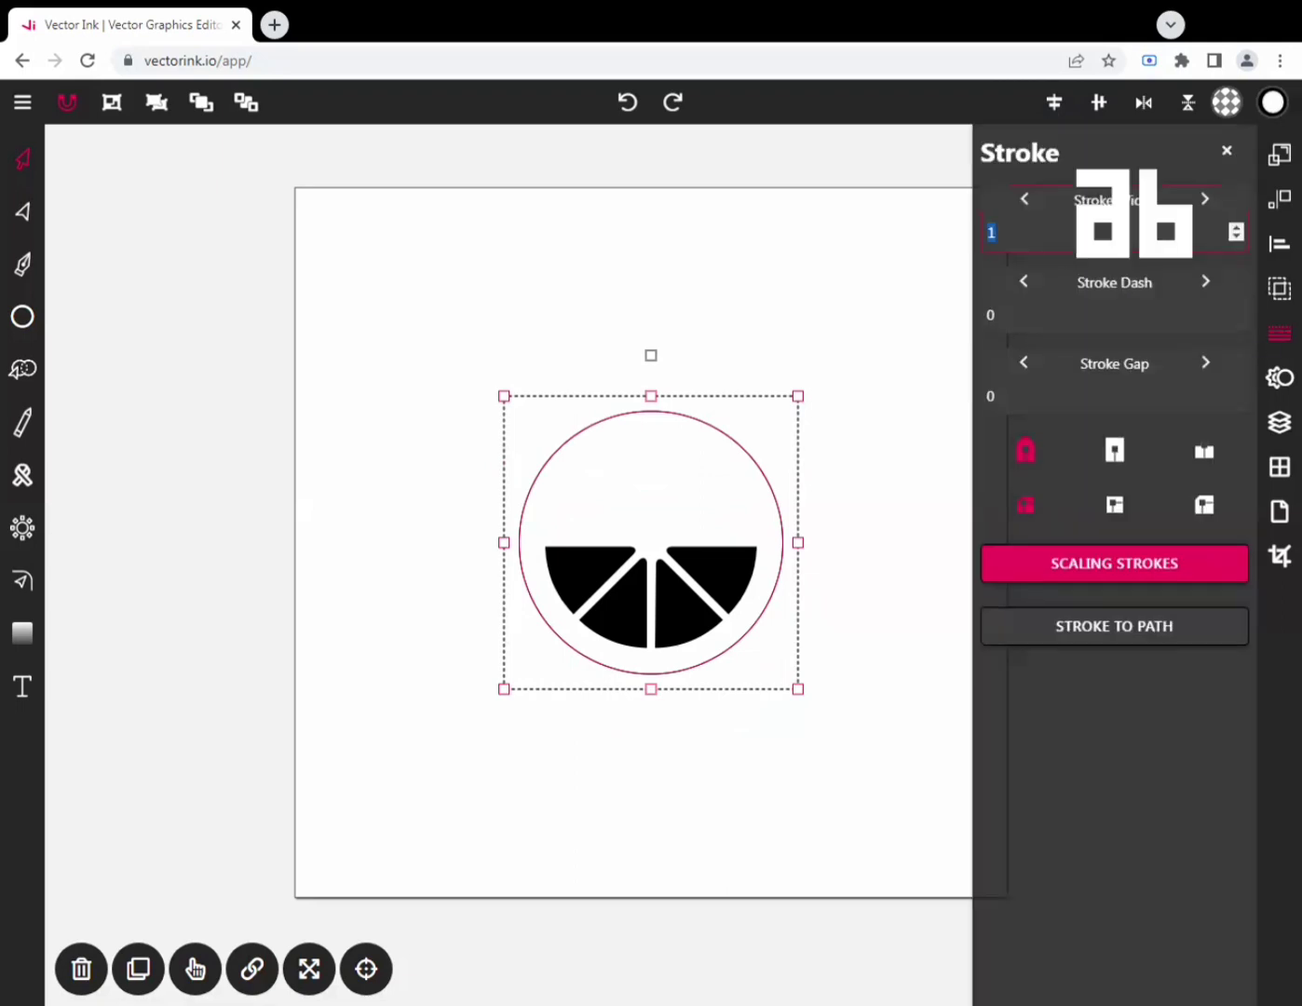
{"action": "key", "text": "Return"}
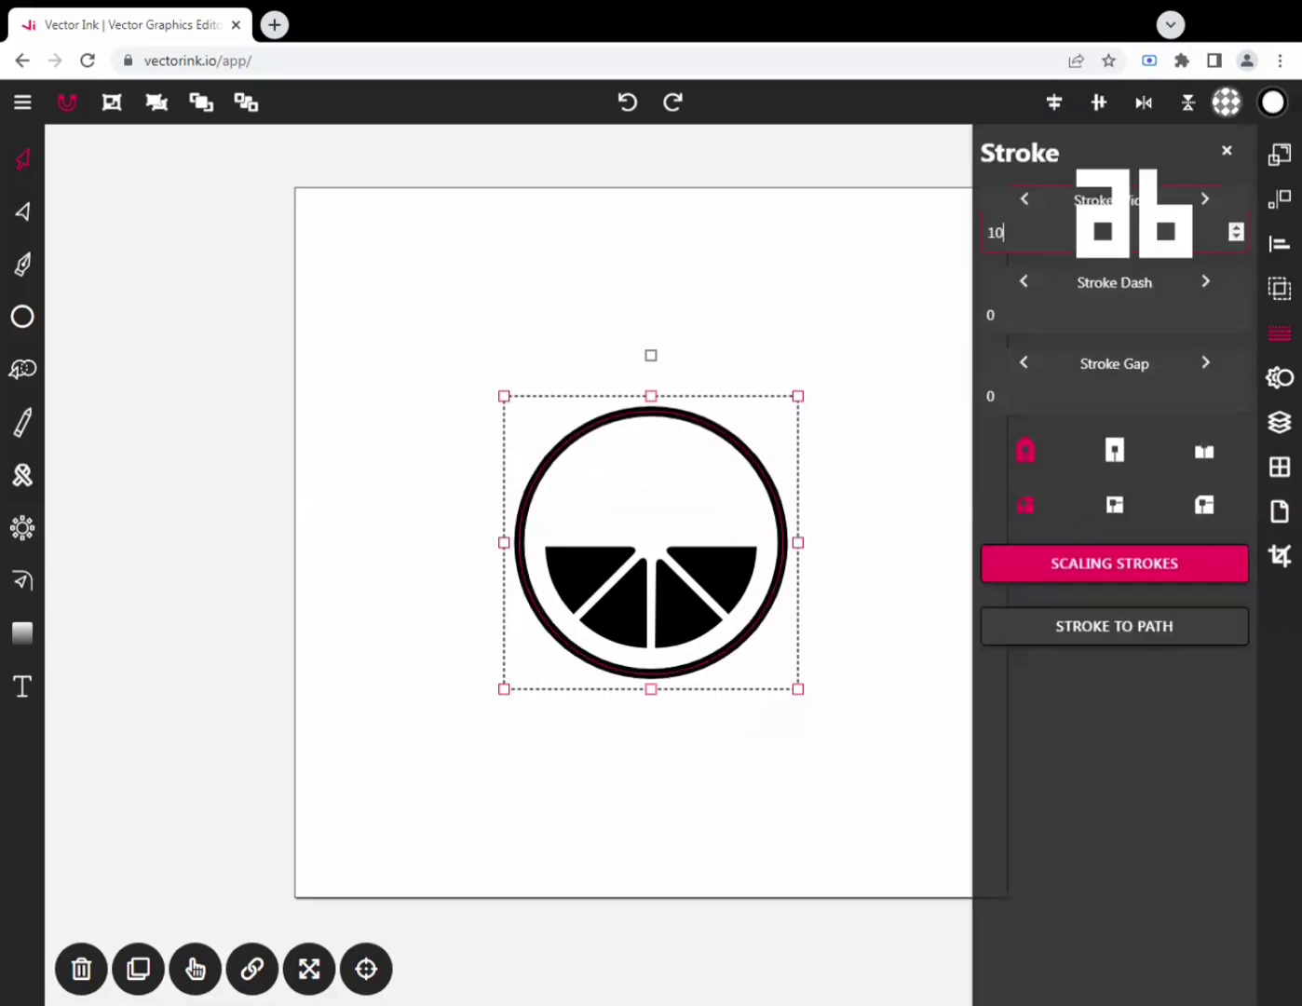
{"action": "left_click", "coordinate": [1226, 149]}
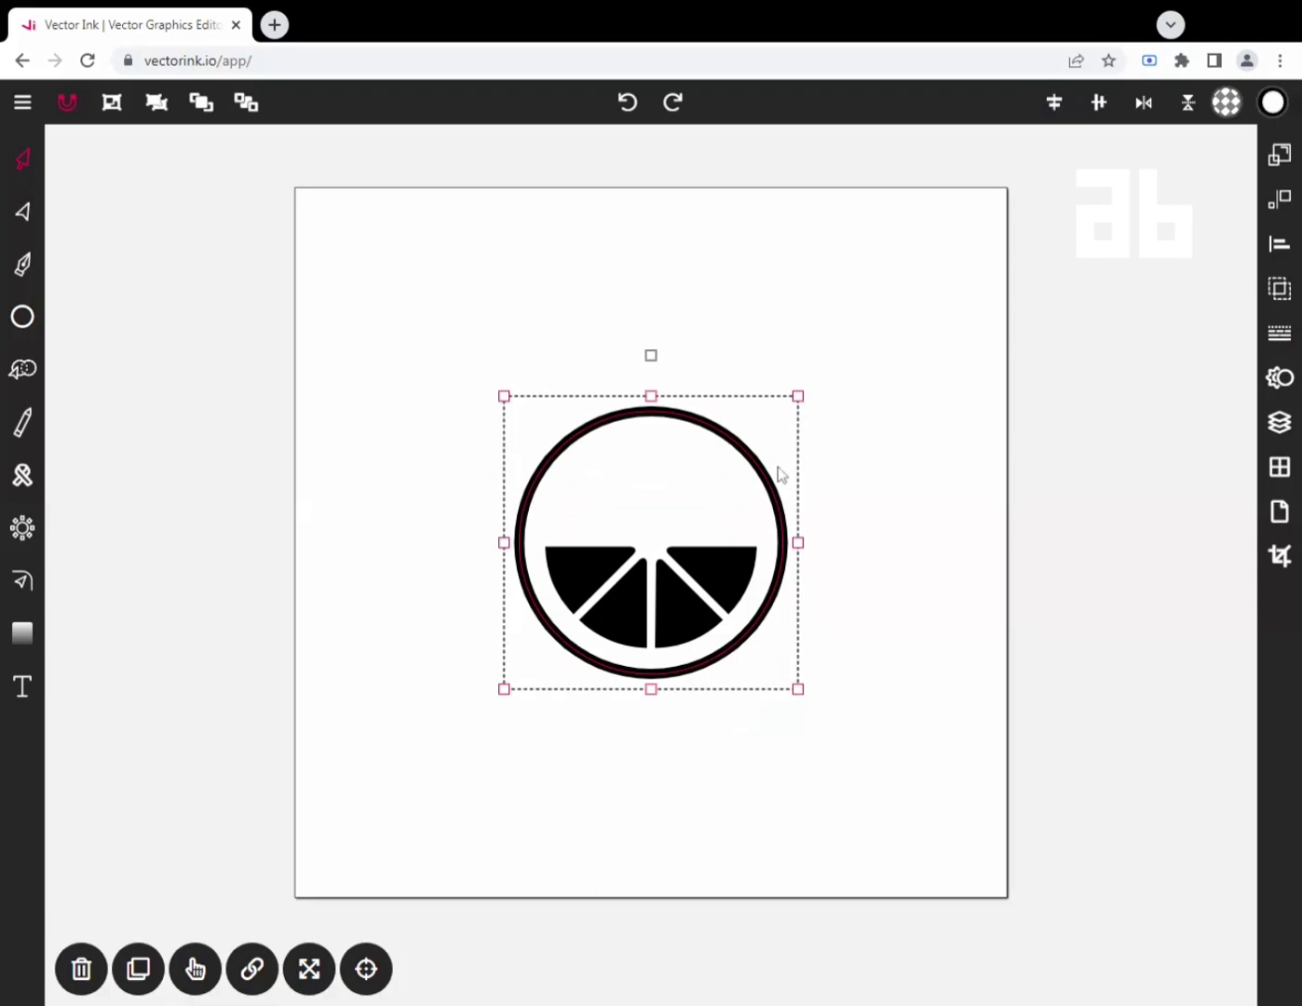
{"action": "left_click", "coordinate": [800, 406]}
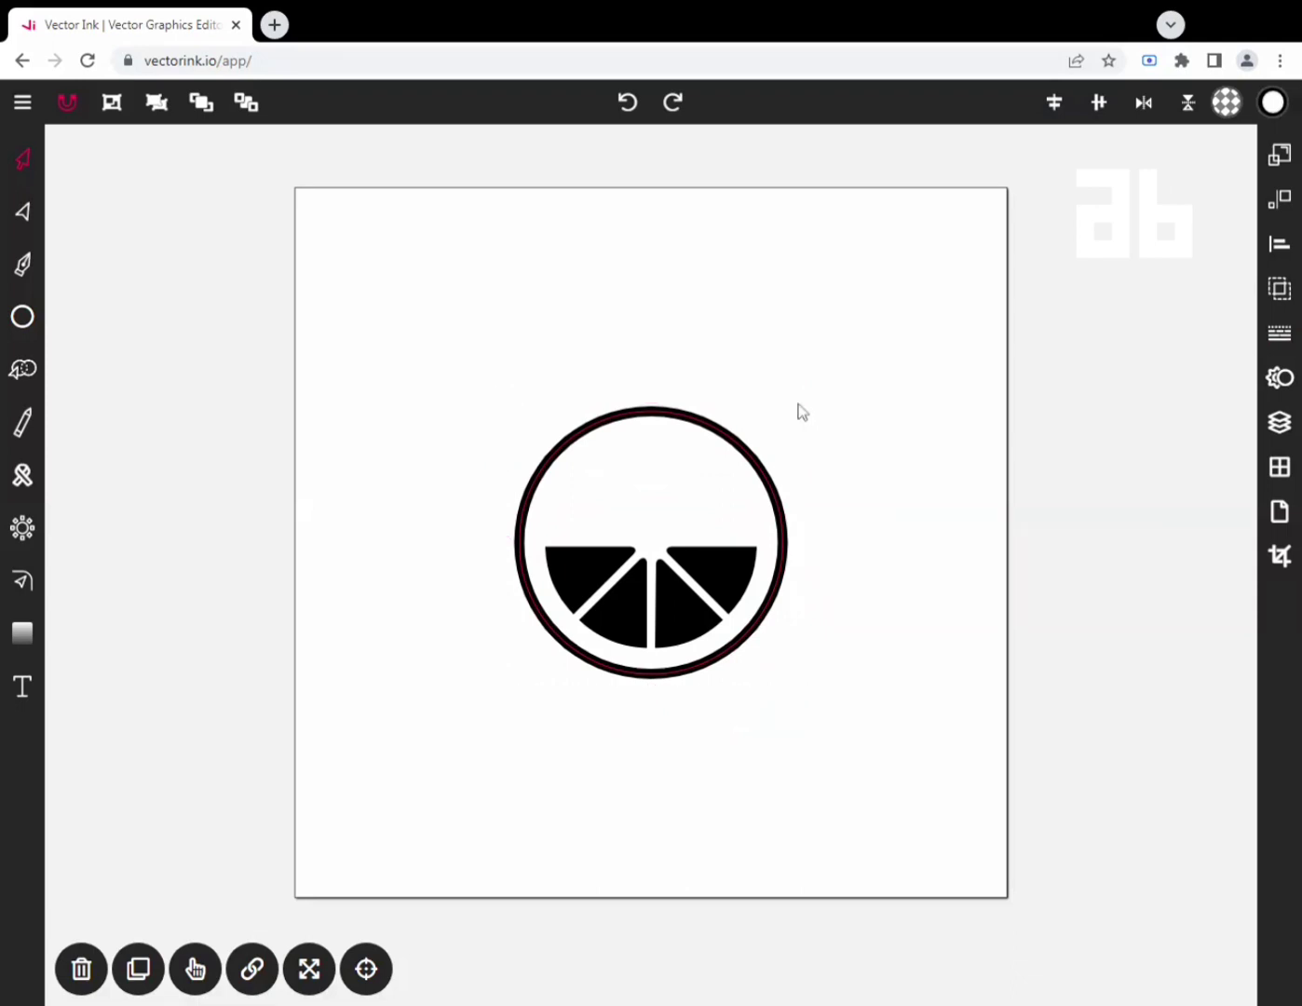
{"action": "left_click", "coordinate": [781, 447]}
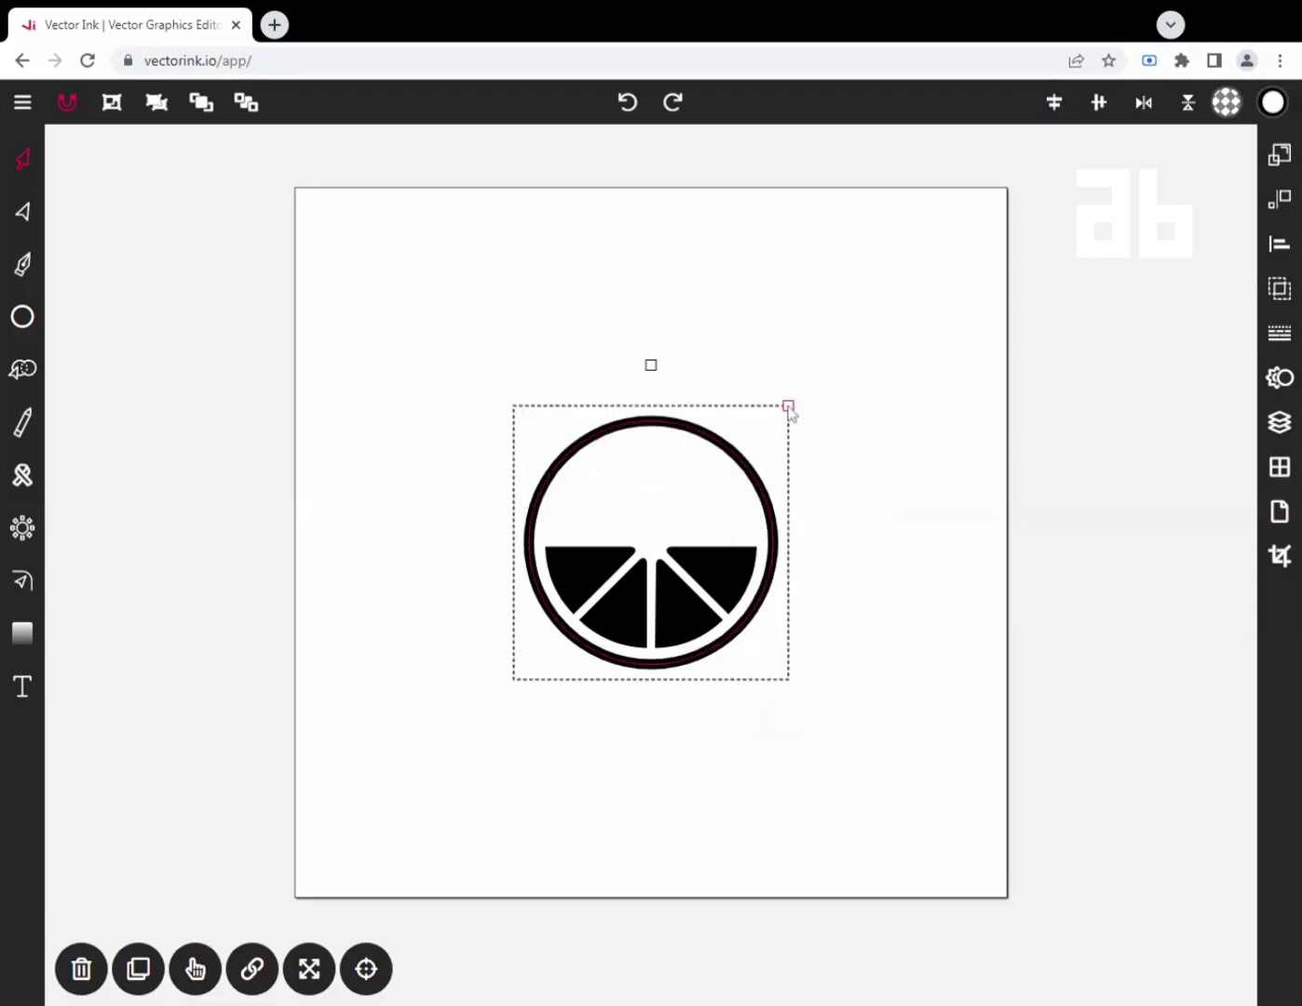
{"action": "left_click_drag", "start_coordinate": [789, 410], "coordinate": [785, 419]}
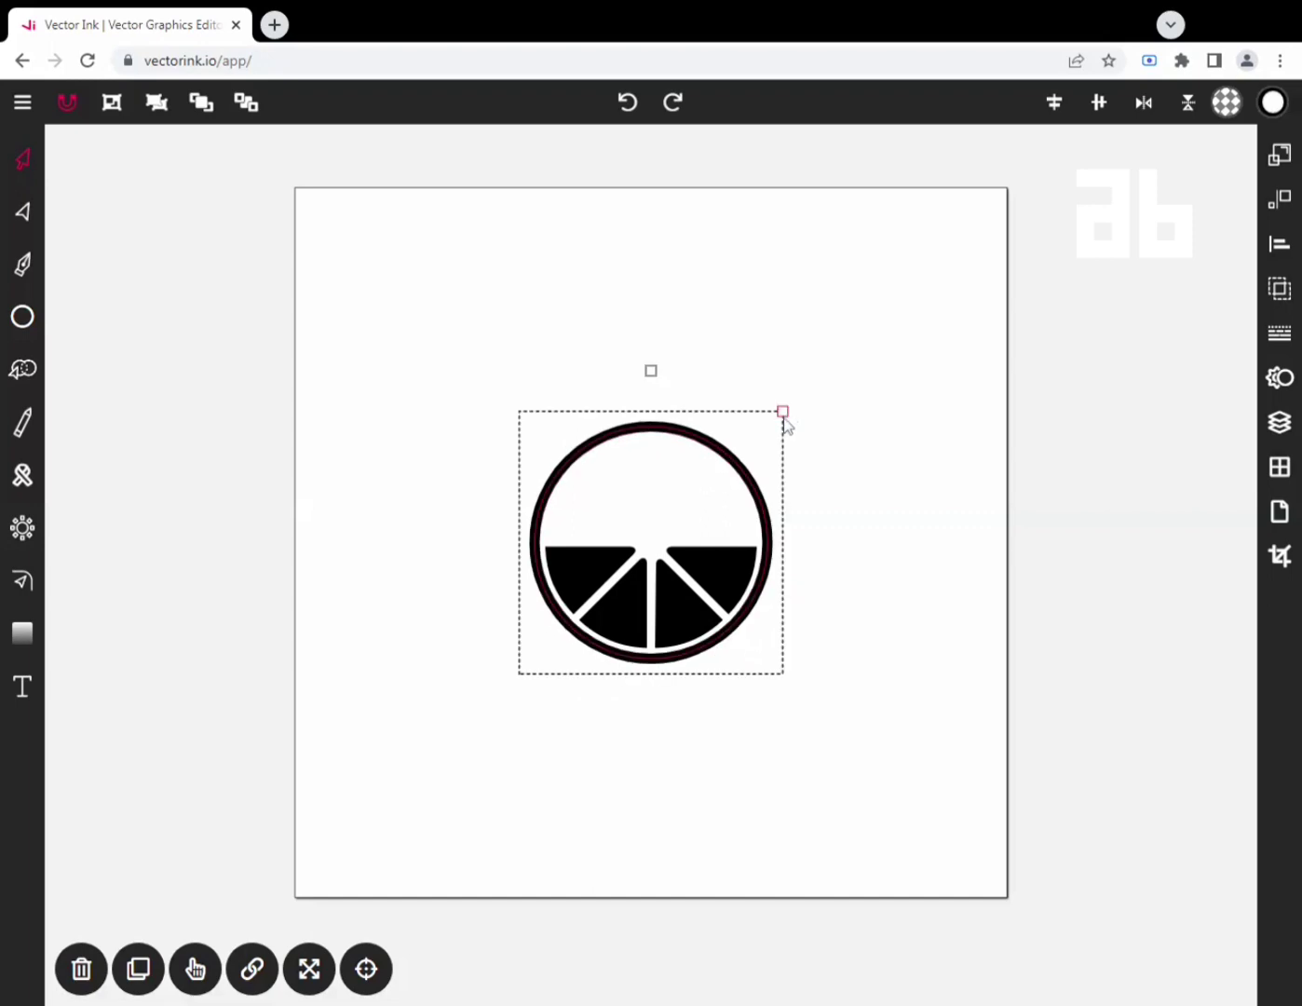
Convert the outer circle's stroke to a path and deselect it.
{"action": "left_click", "coordinate": [1281, 335]}
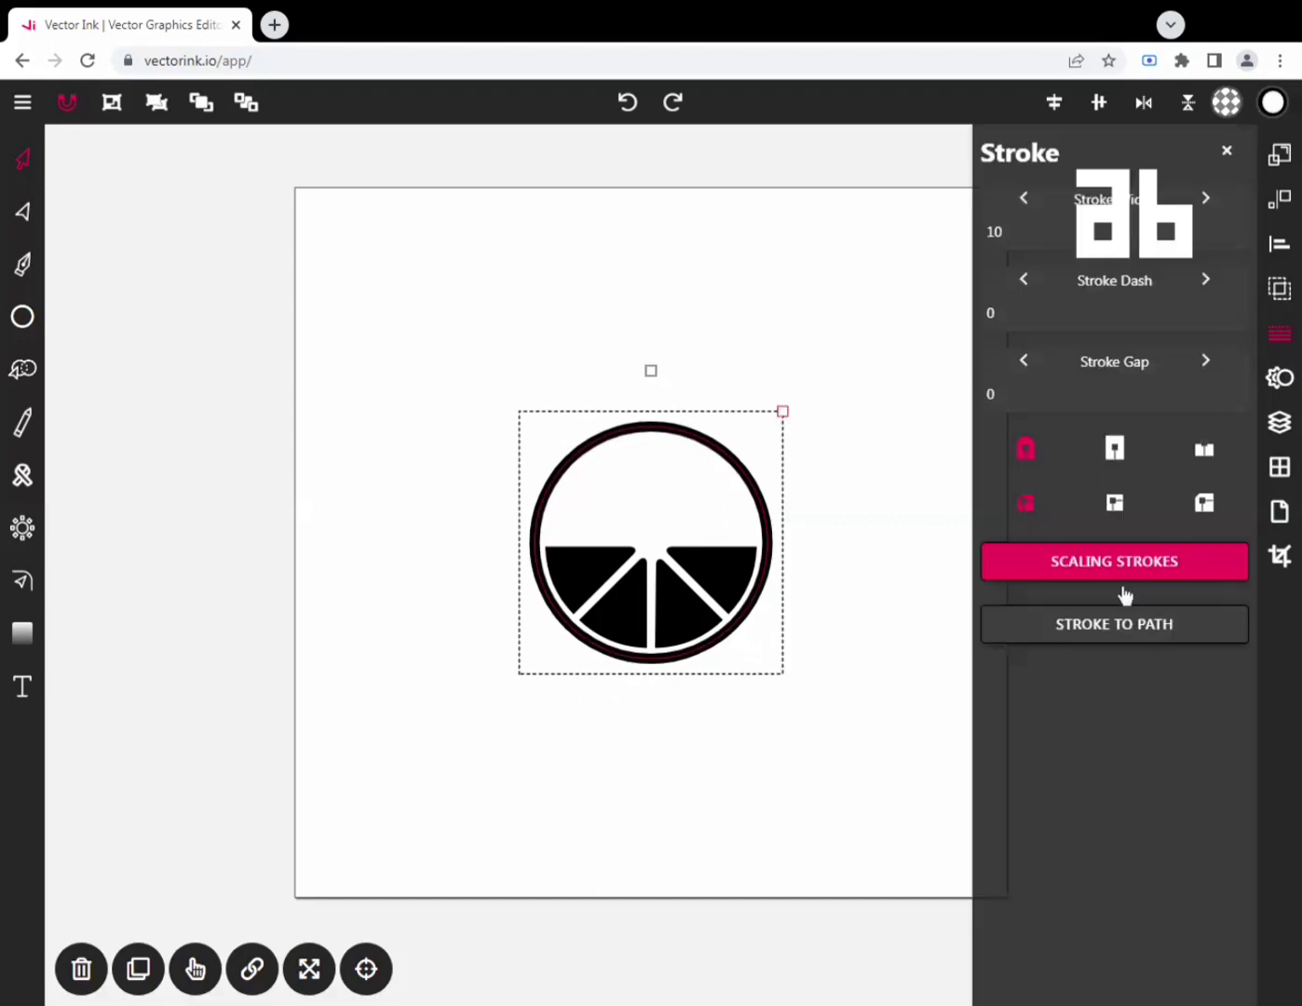
{"action": "left_click", "coordinate": [1121, 624]}
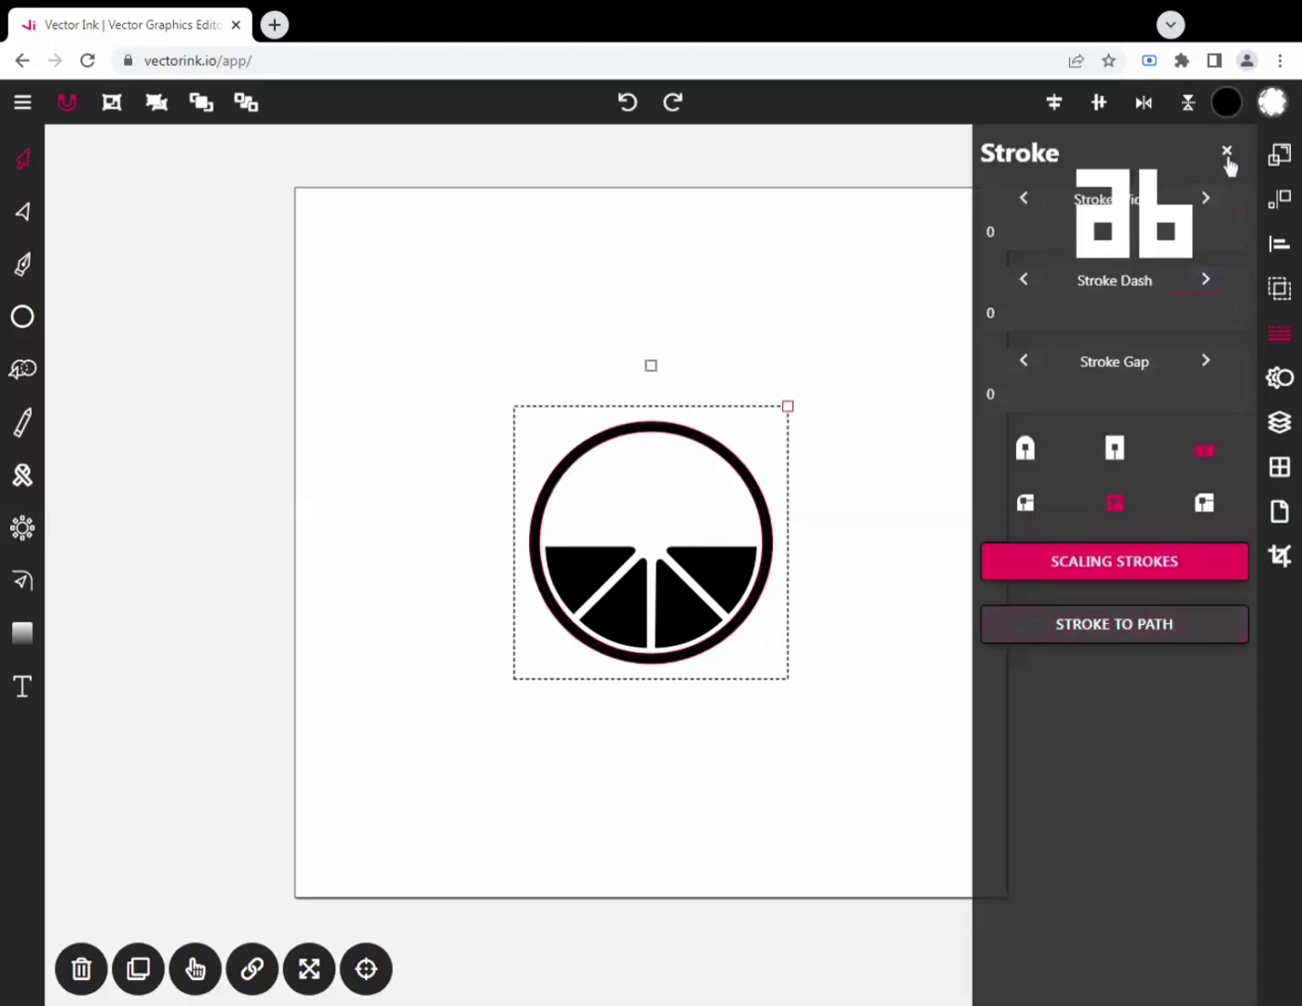
{"action": "left_click", "coordinate": [1226, 152]}
{"action": "left_click", "coordinate": [425, 369]}
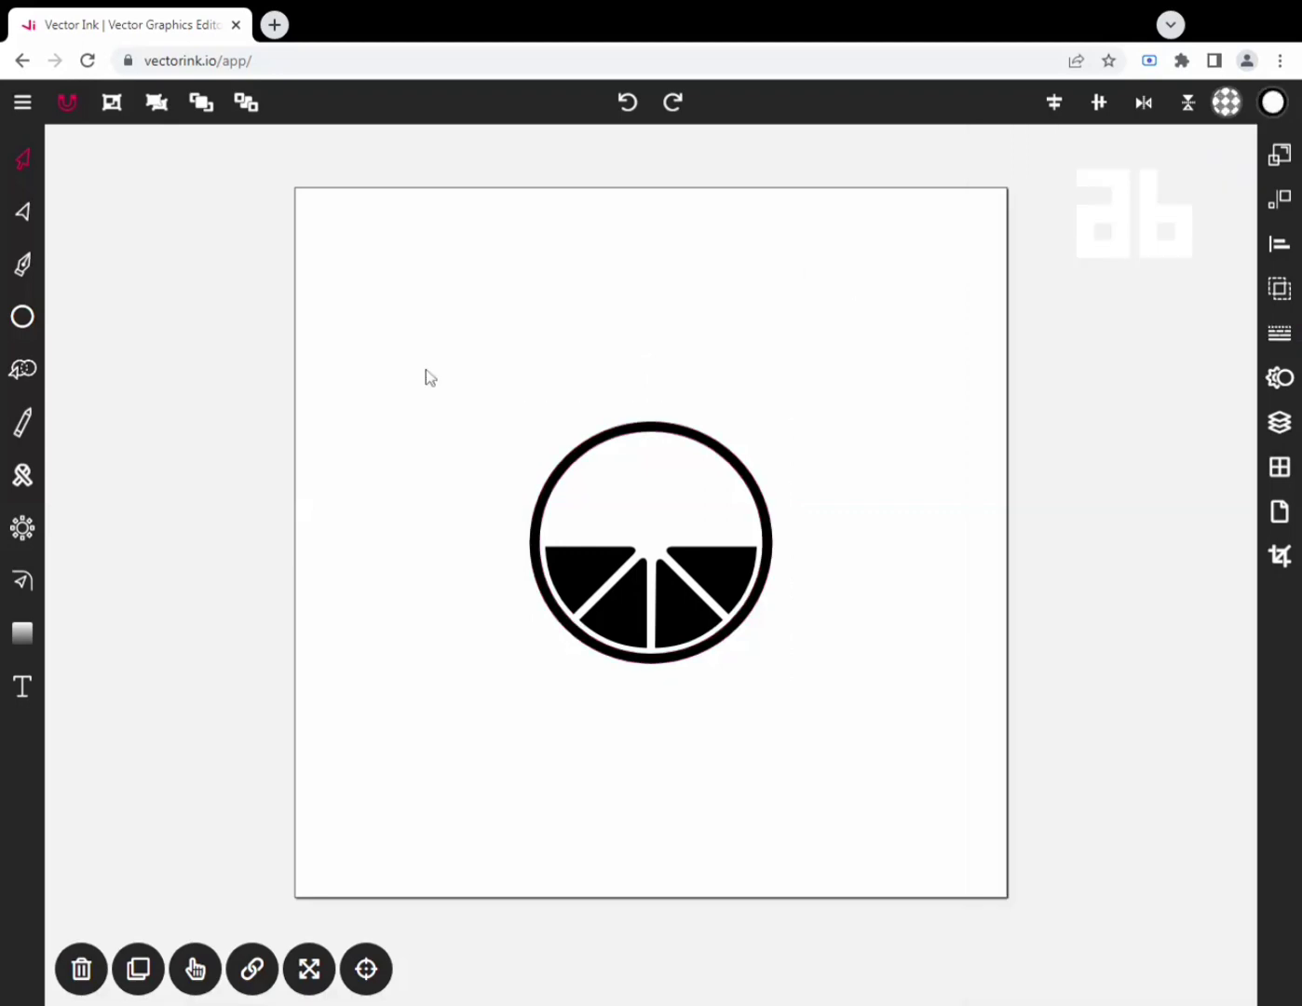
Draw a rectangle over the ring's upper-left quarter, extending down to the wedges' flat top edge and across to just past the center.
{"action": "left_click", "coordinate": [22, 320]}
{"action": "left_click", "coordinate": [22, 319]}
{"action": "left_click", "coordinate": [70, 215]}
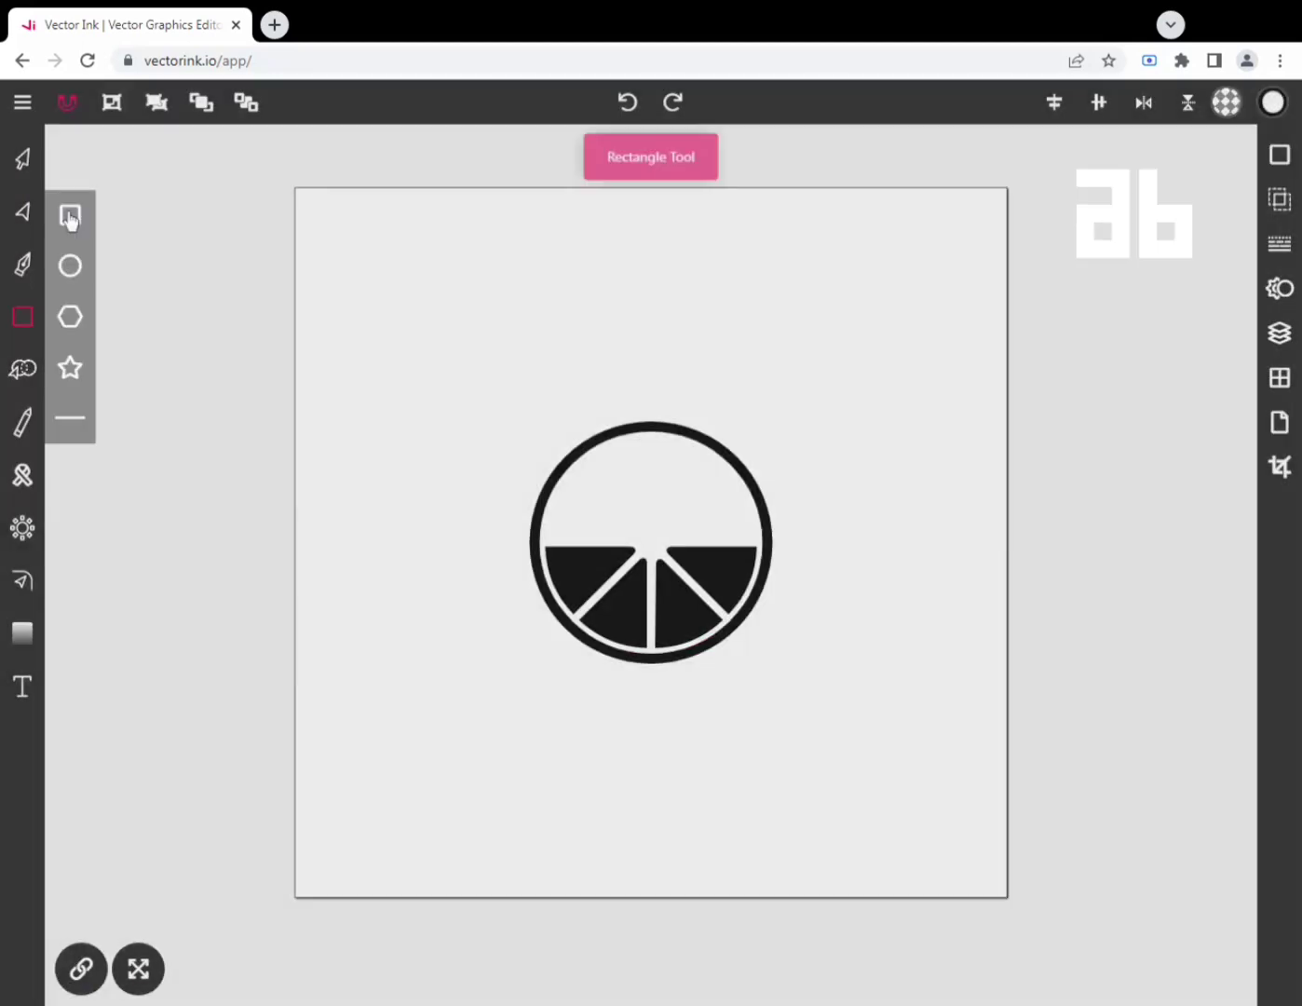
{"action": "left_click_drag", "start_coordinate": [478, 372], "coordinate": [611, 521]}
{"action": "left_click", "coordinate": [23, 158]}
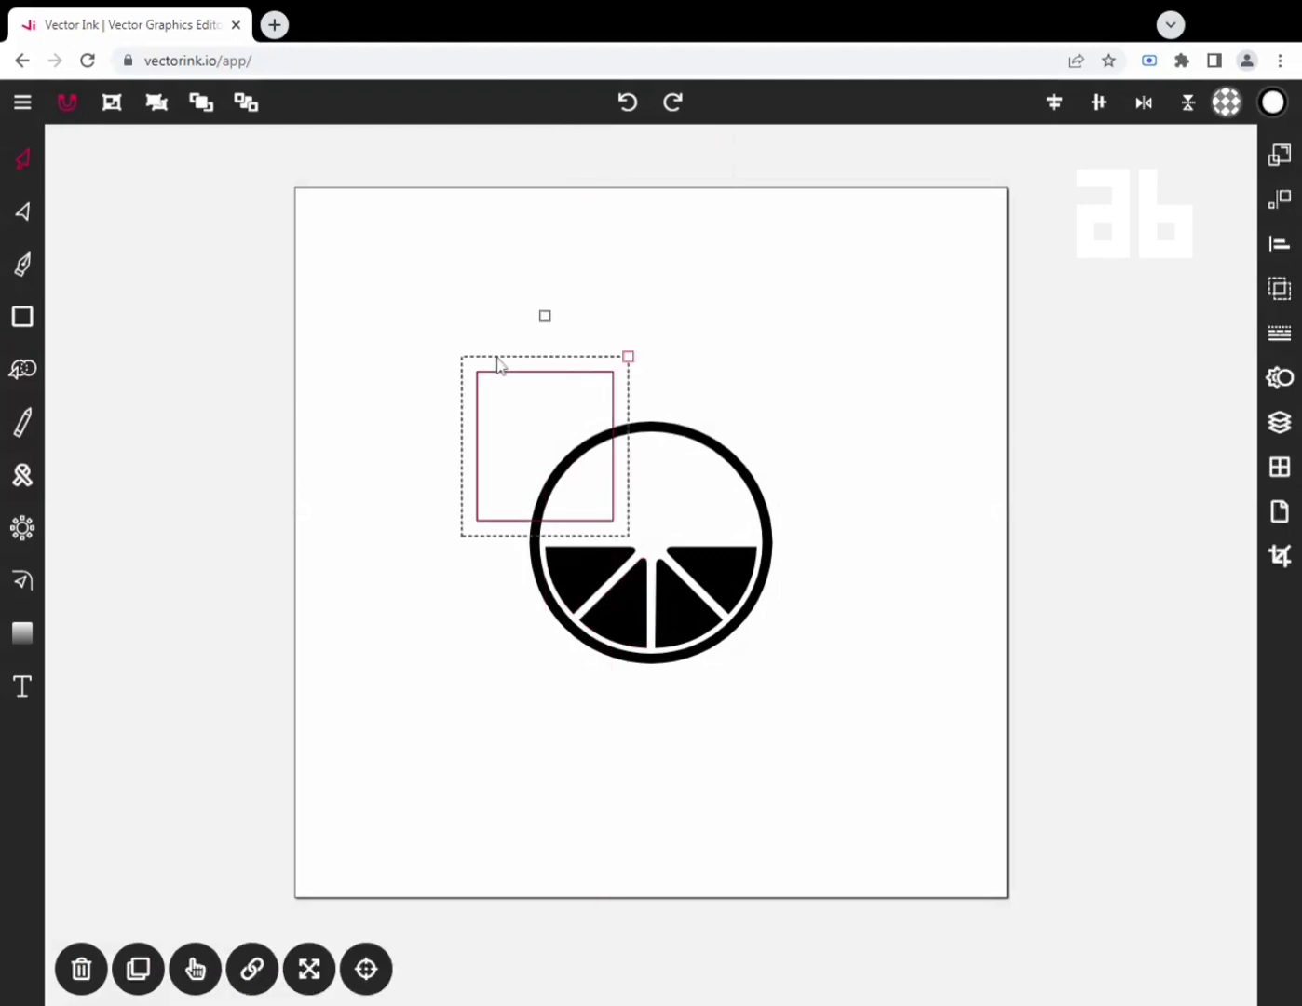
{"action": "left_click", "coordinate": [626, 404]}
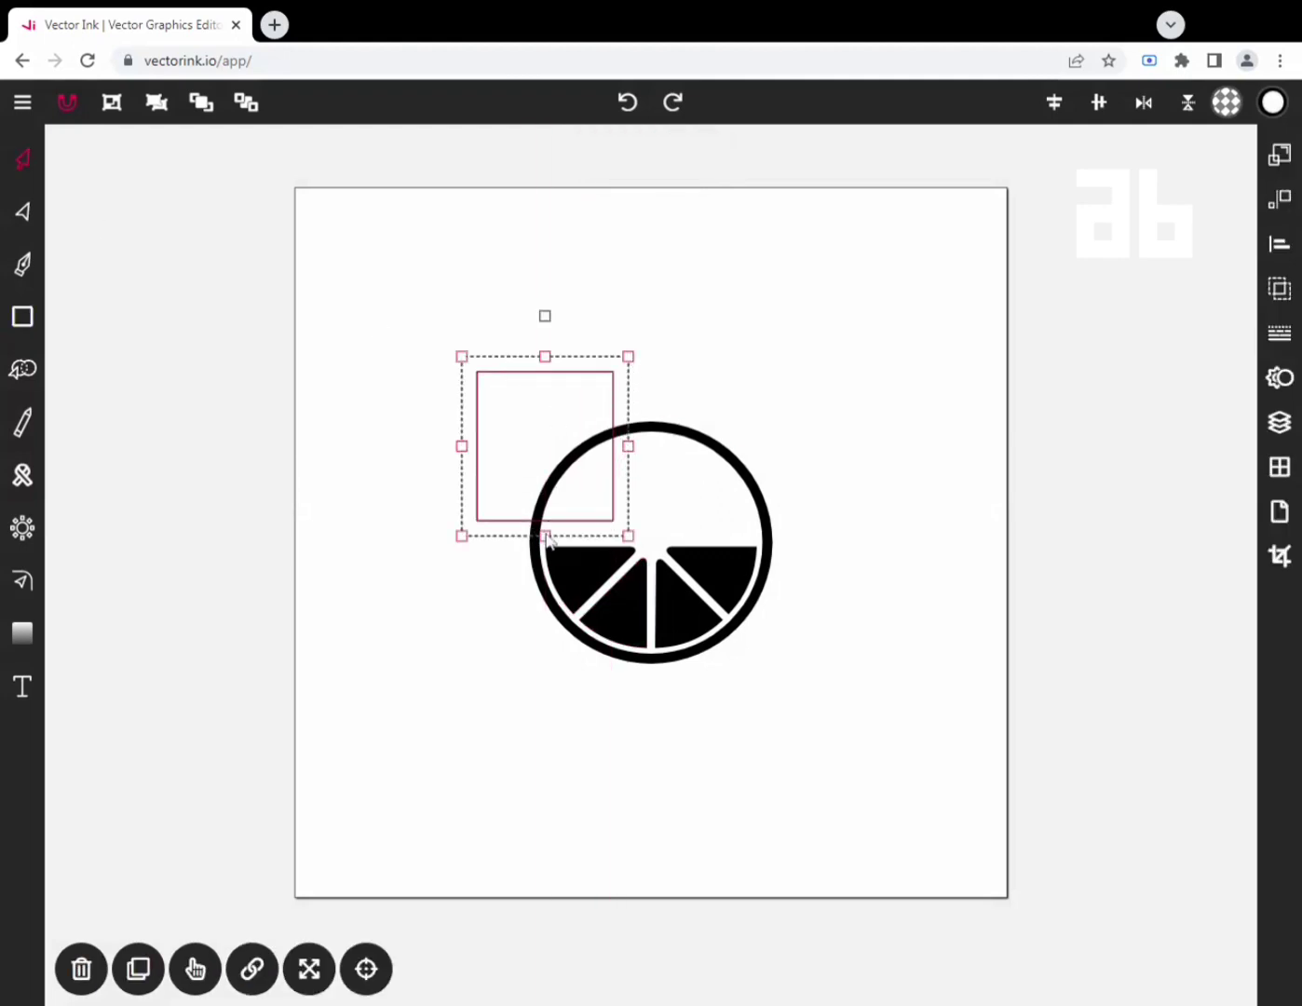
{"action": "left_click_drag", "start_coordinate": [545, 536], "coordinate": [553, 560]}
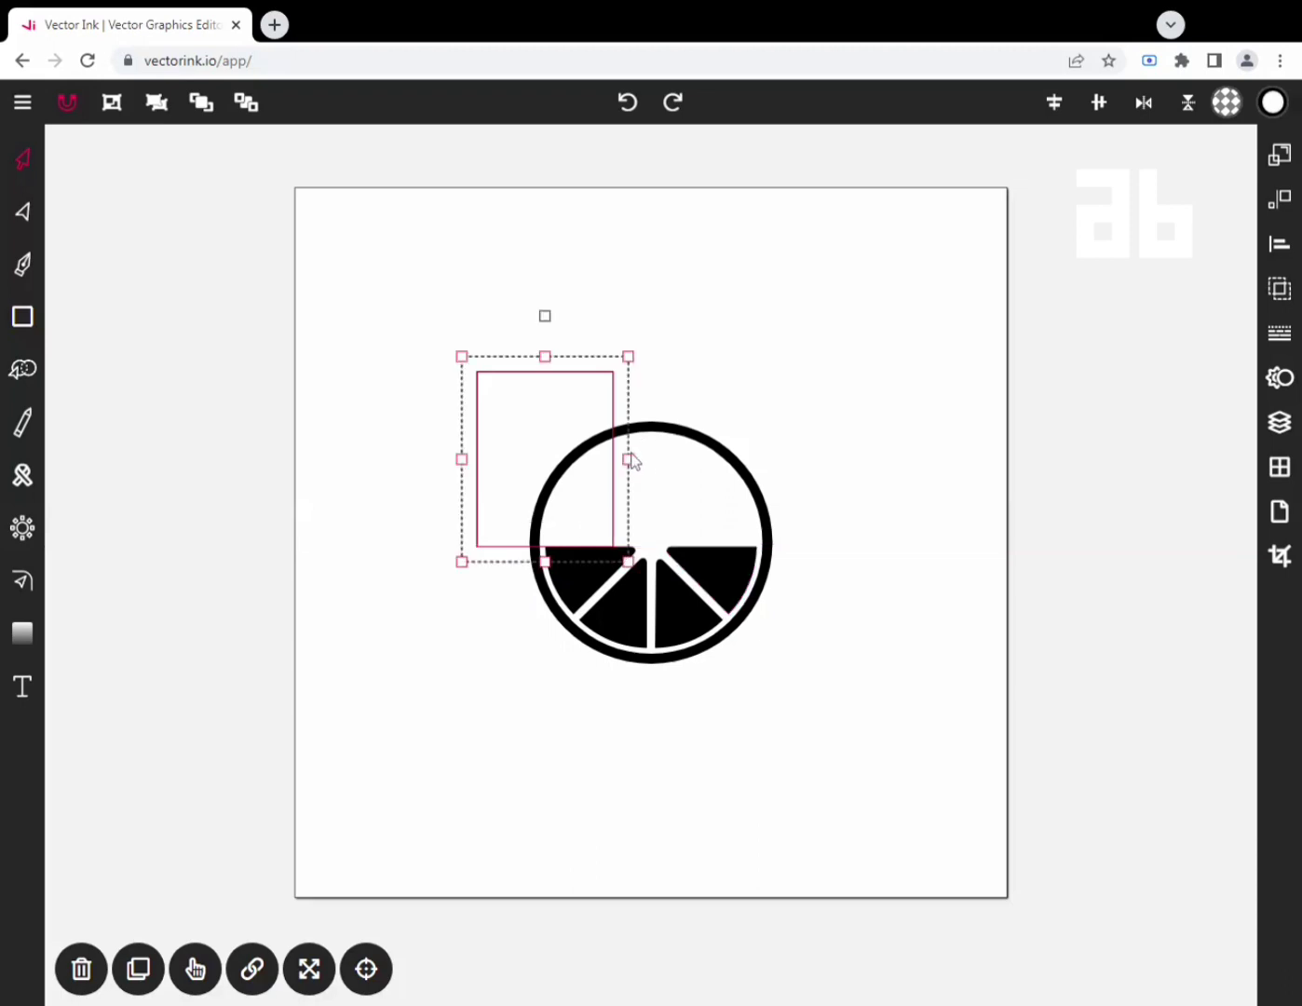
{"action": "left_click_drag", "start_coordinate": [631, 459], "coordinate": [657, 473]}
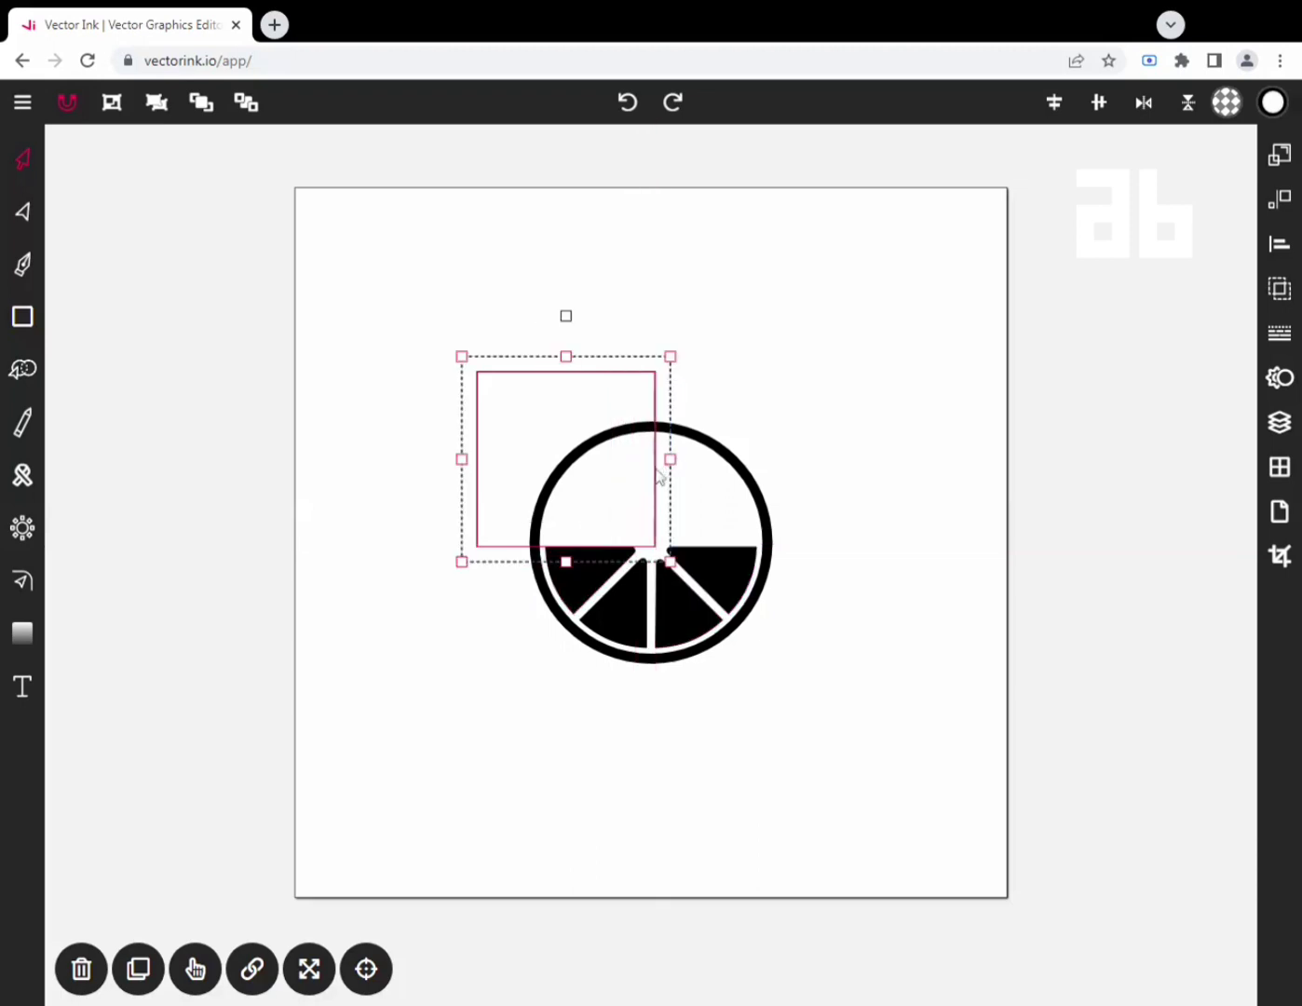
Subtract the rectangle from the ring to remove the ring's upper-left quarter.
{"action": "left_click", "coordinate": [197, 973]}
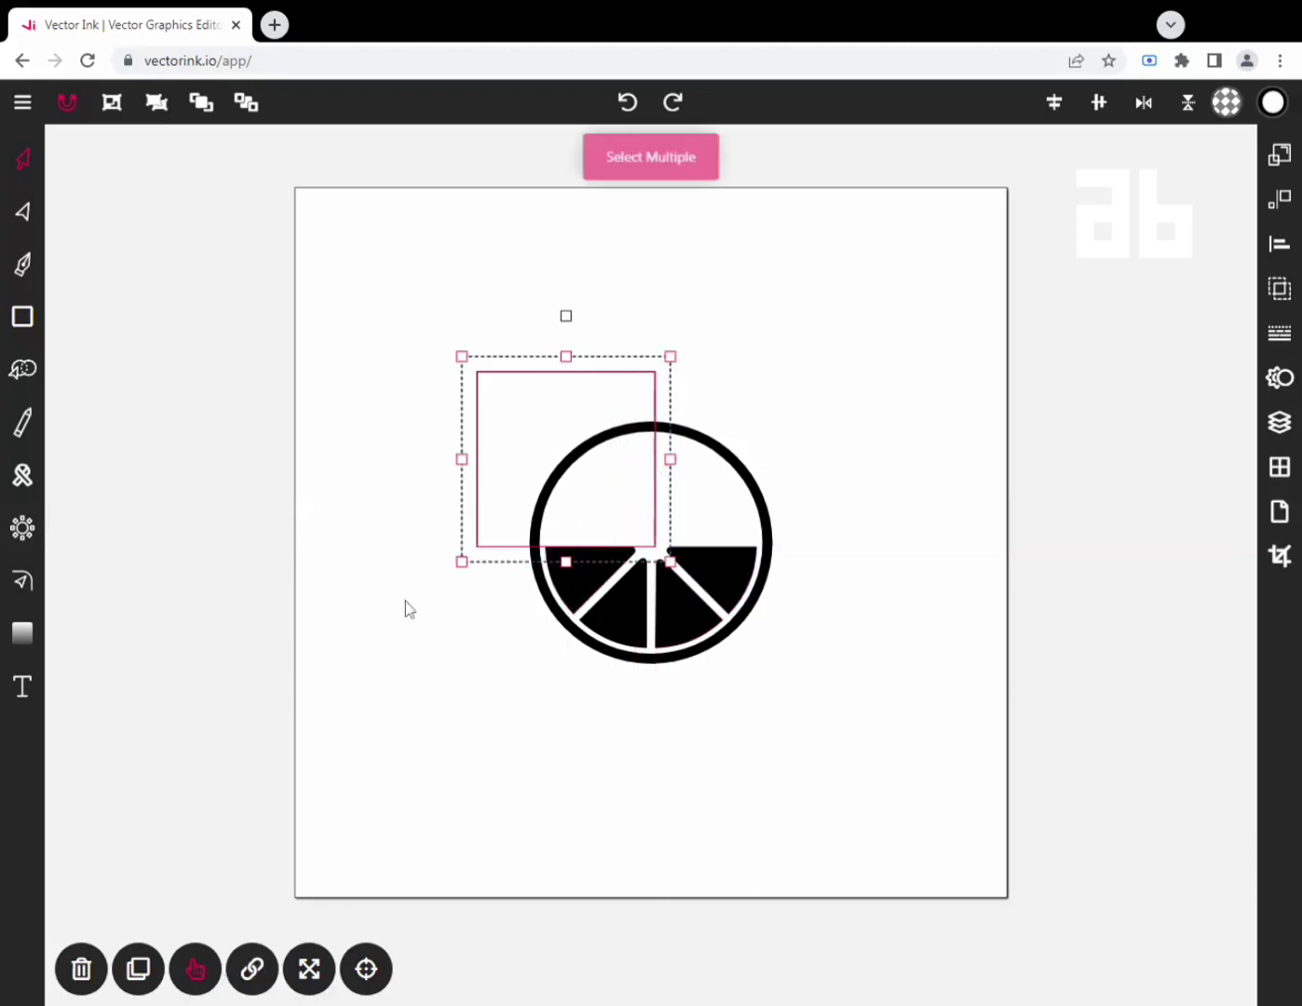
{"action": "left_click", "coordinate": [738, 472]}
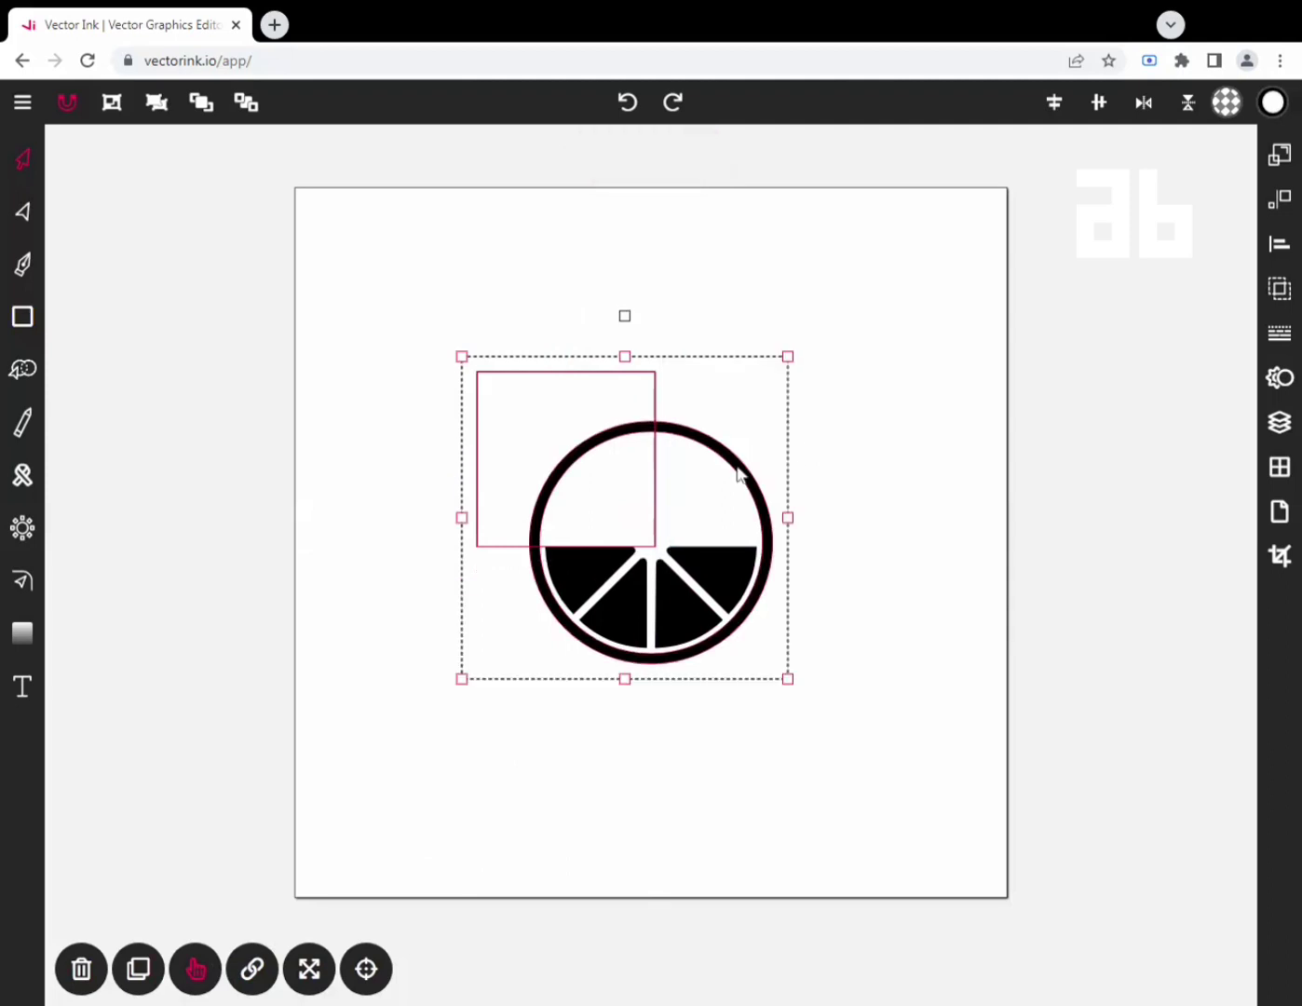
{"action": "left_click", "coordinate": [1278, 290]}
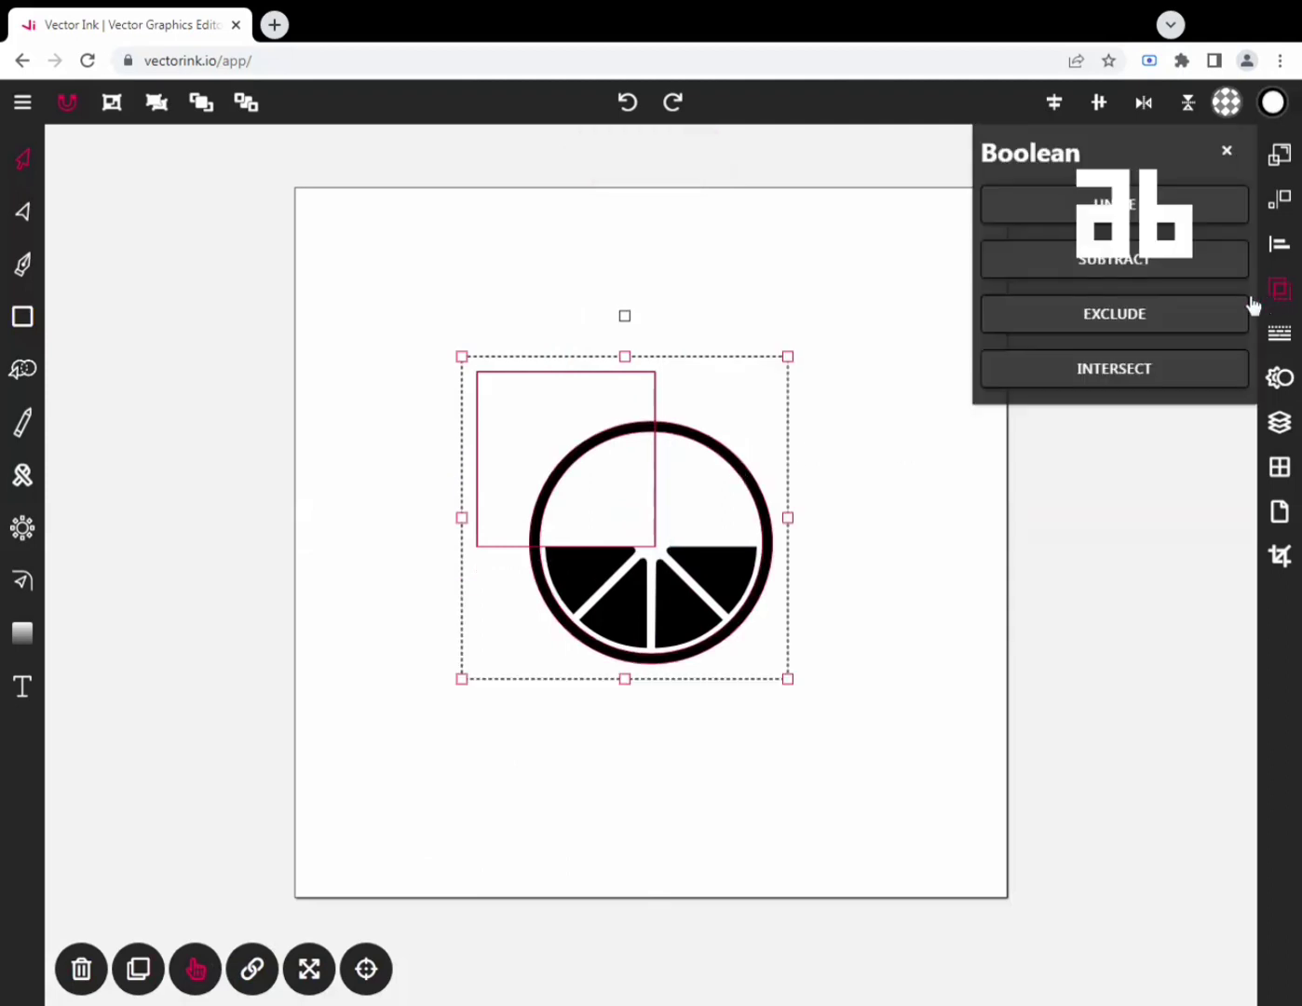
{"action": "left_click", "coordinate": [1123, 269]}
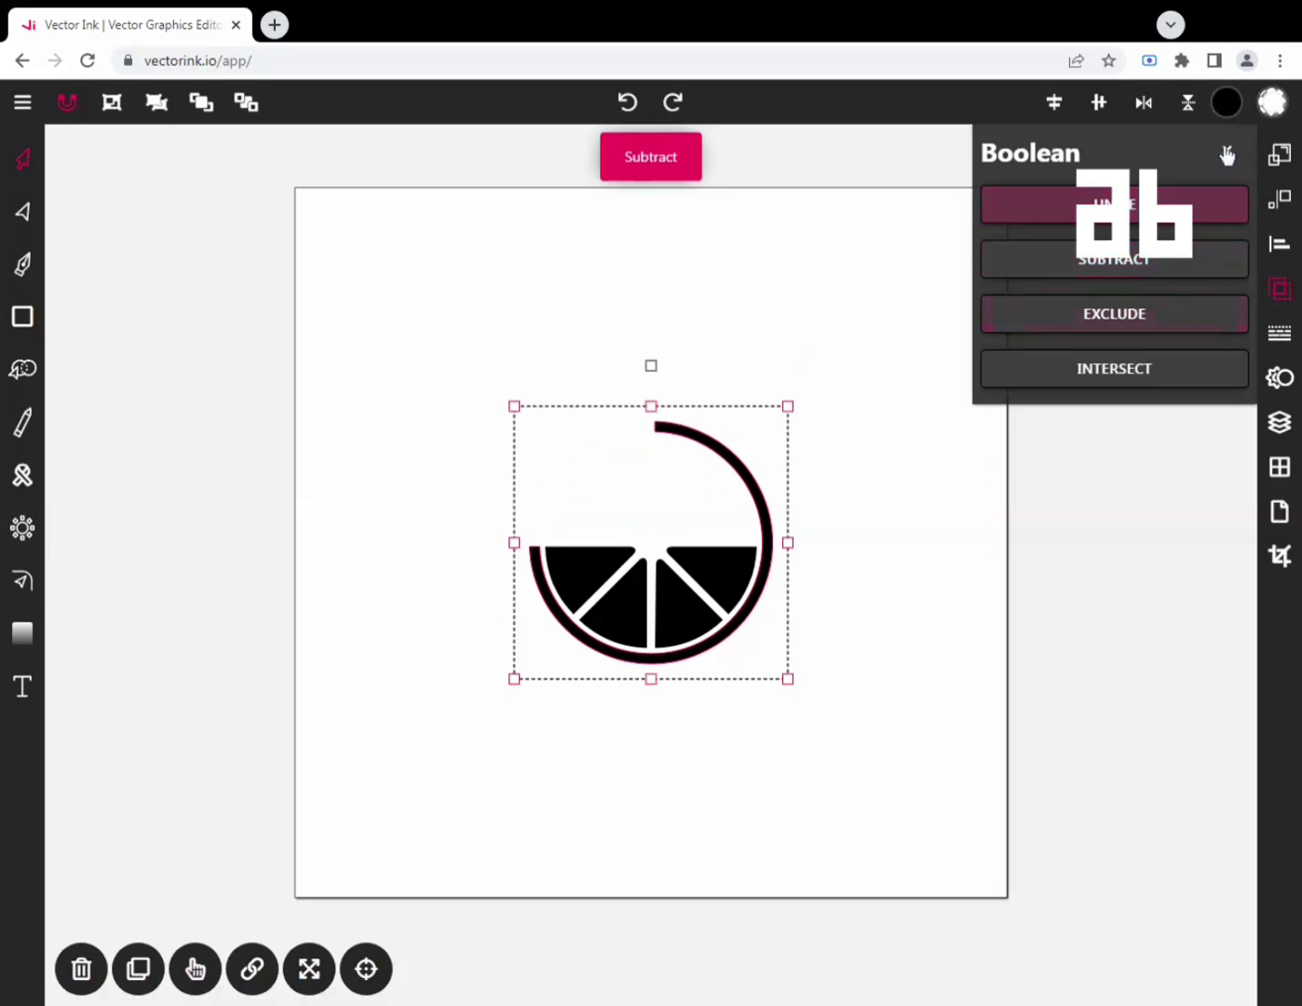
{"action": "left_click", "coordinate": [1228, 155]}
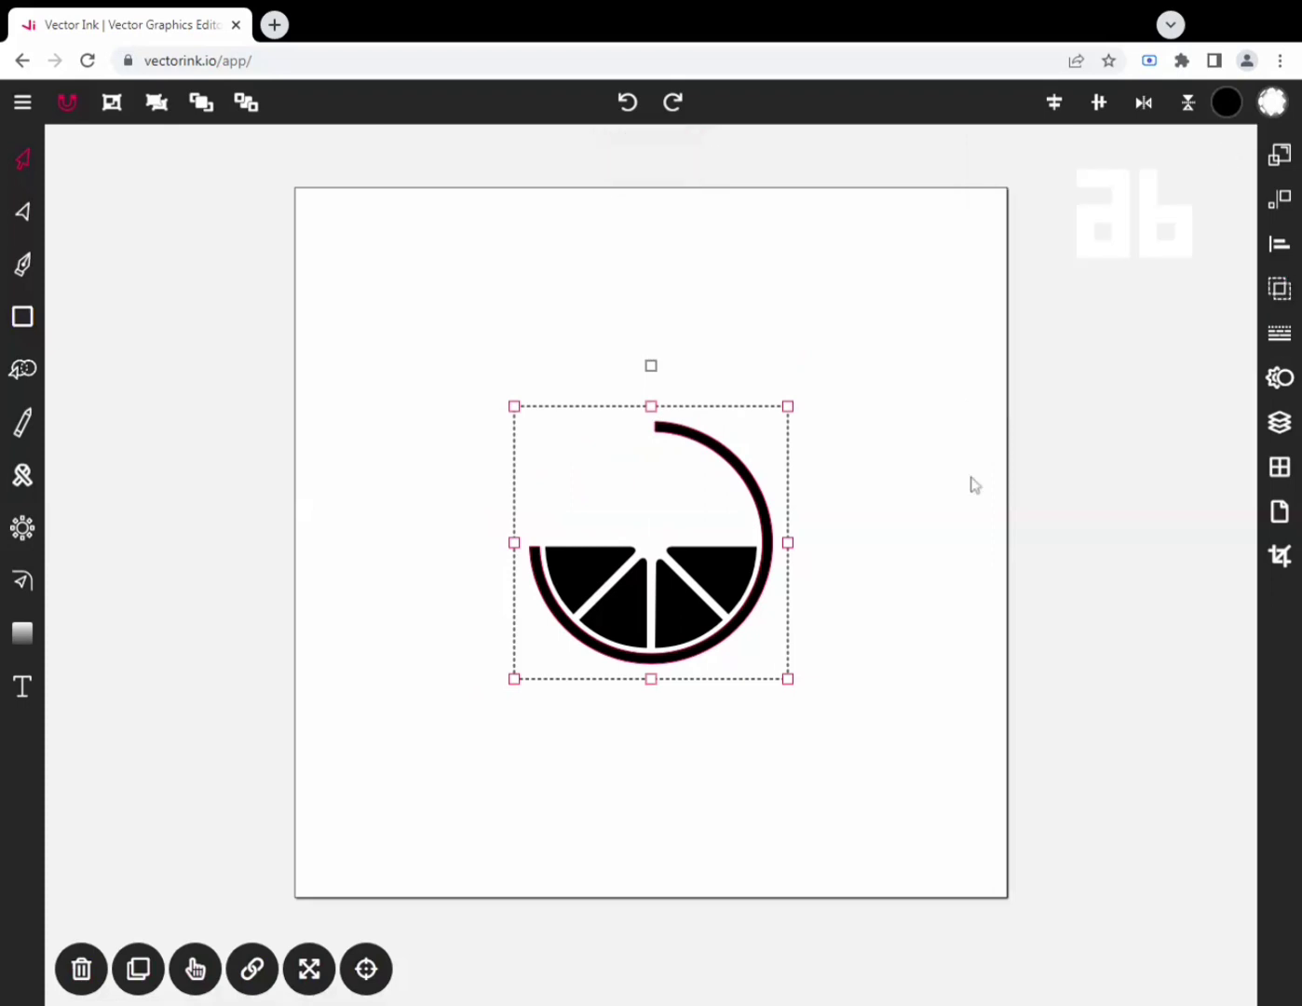
{"action": "left_click", "coordinate": [911, 583]}
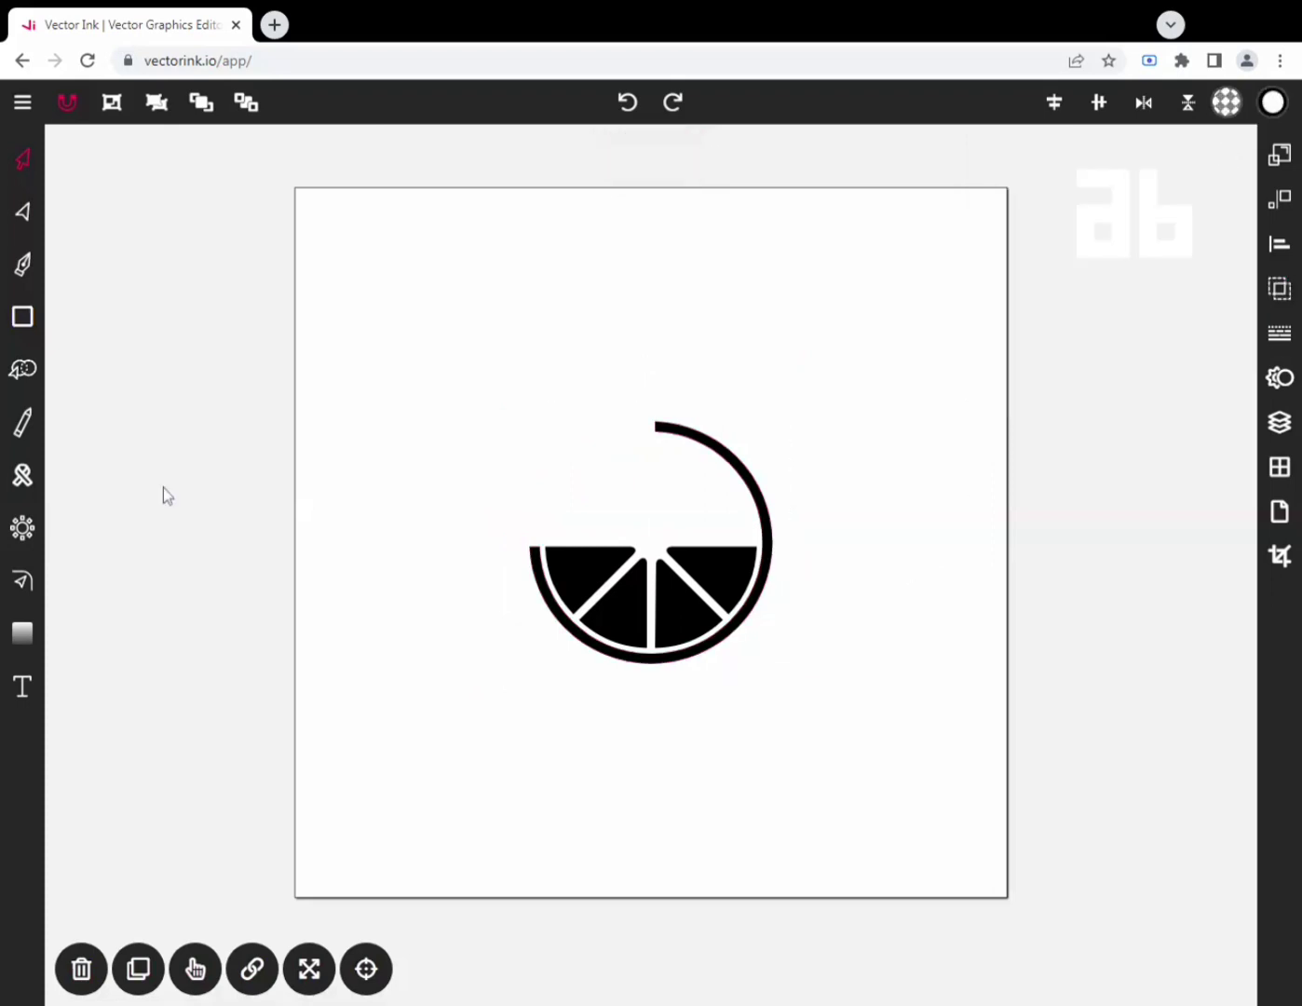
Draw a small square with constrained proportions in the empty area above and left of the ring.
{"action": "left_click", "coordinate": [24, 317]}
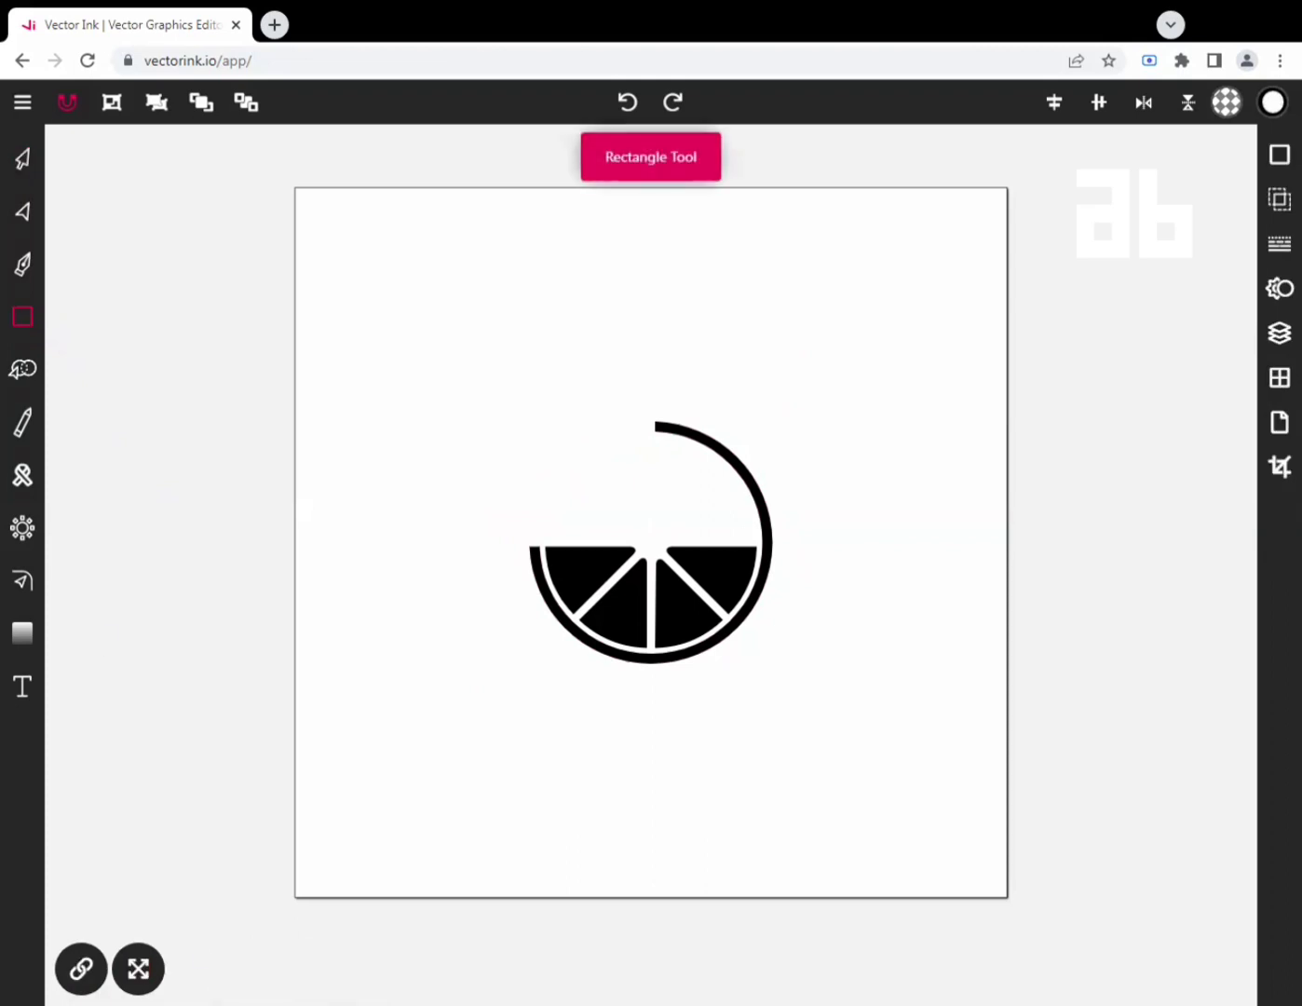
{"action": "left_click", "coordinate": [81, 968]}
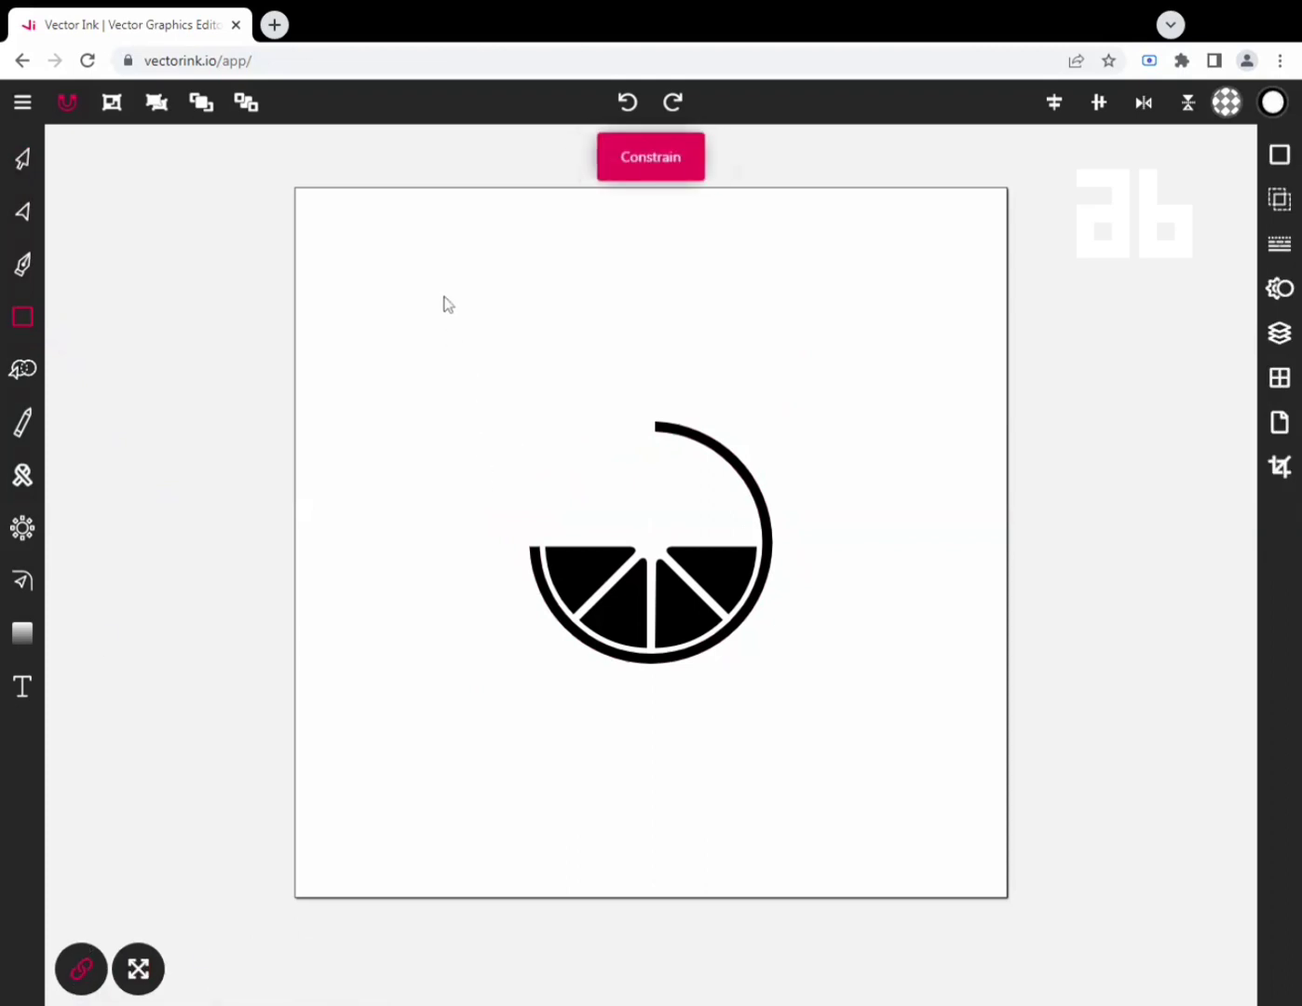
{"action": "left_click_drag", "start_coordinate": [443, 292], "coordinate": [512, 438]}
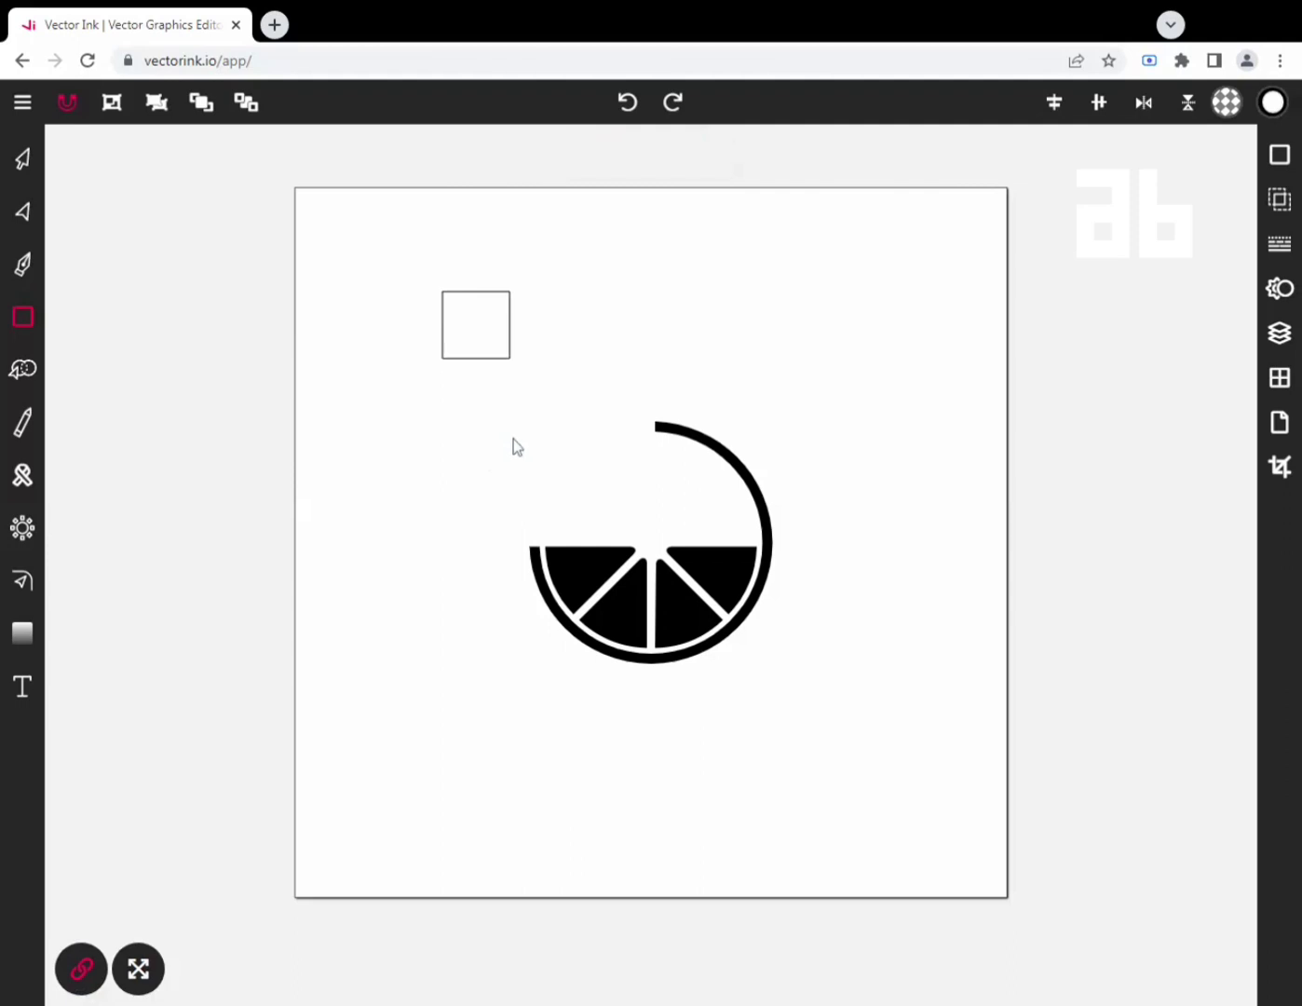
Fully round the square's upper-left and lower-right corners to form a leaf shape.
{"action": "left_click", "coordinate": [23, 164]}
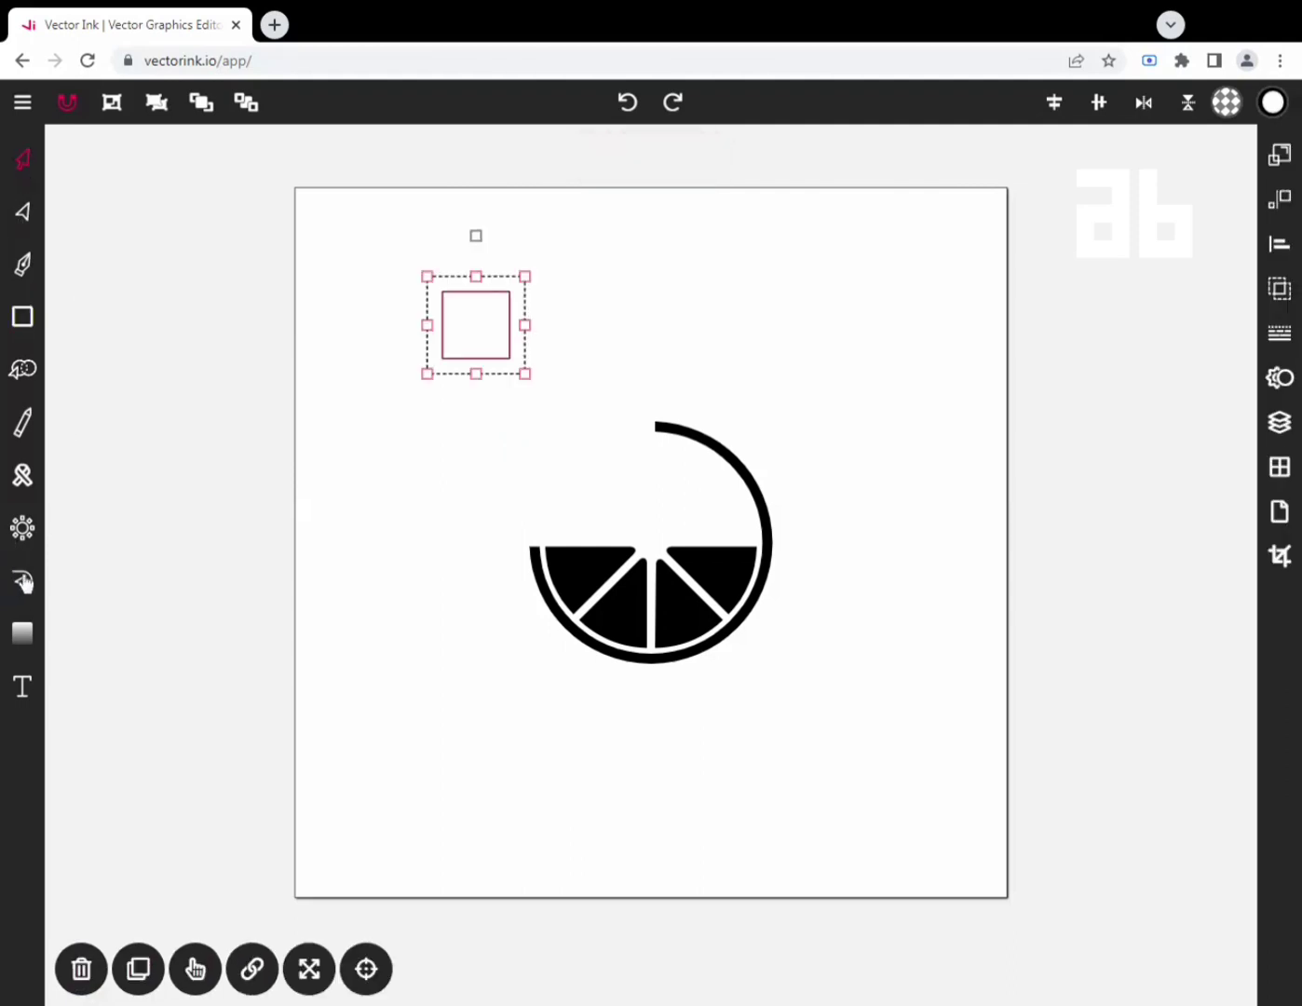
{"action": "left_click", "coordinate": [22, 579]}
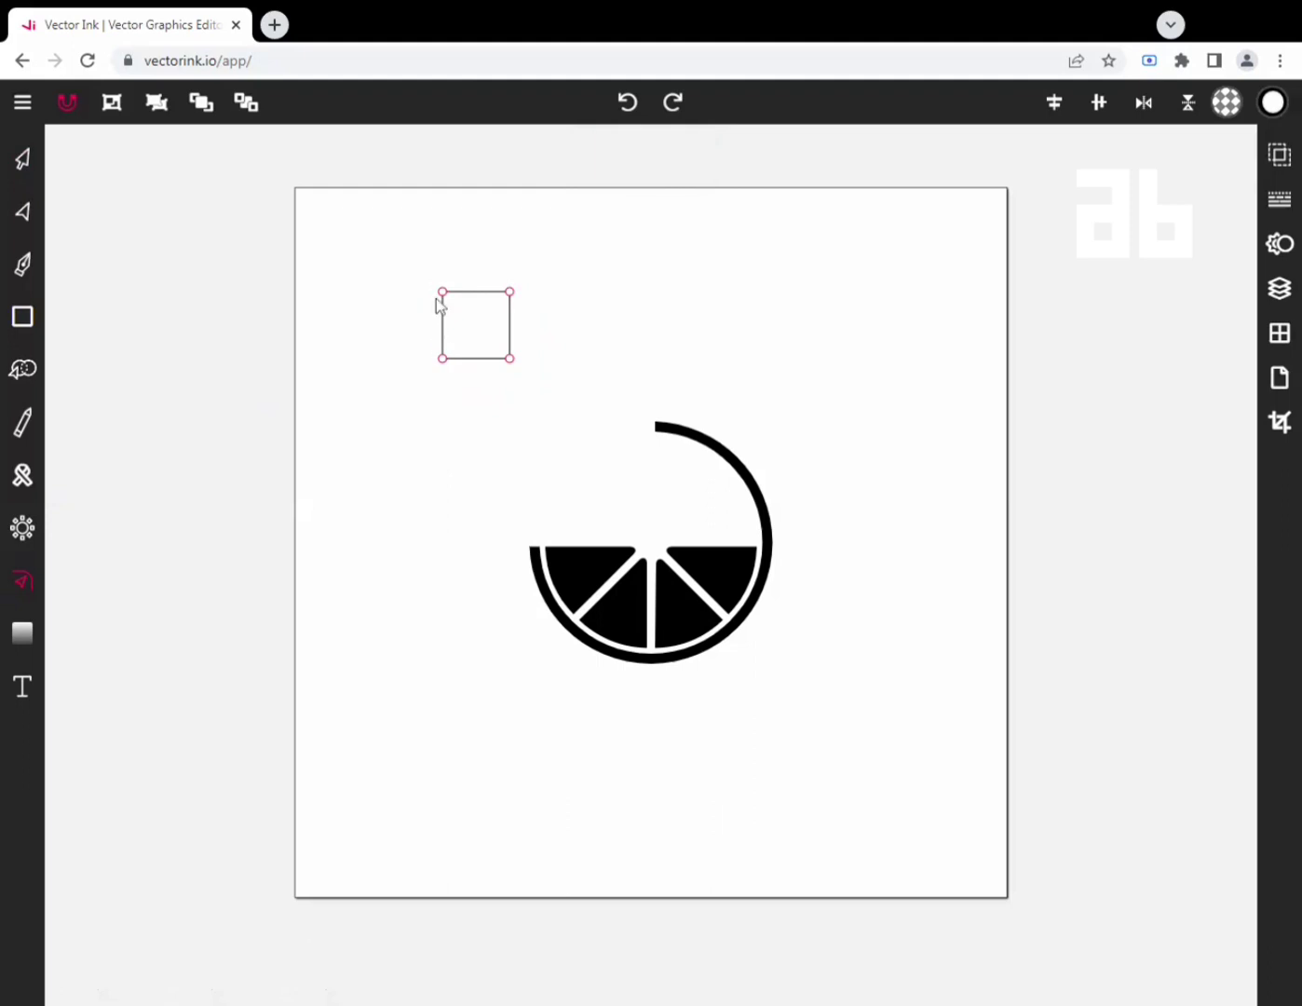
{"action": "left_click", "coordinate": [509, 358]}
{"action": "left_click_drag", "start_coordinate": [580, 355], "coordinate": [604, 411]}
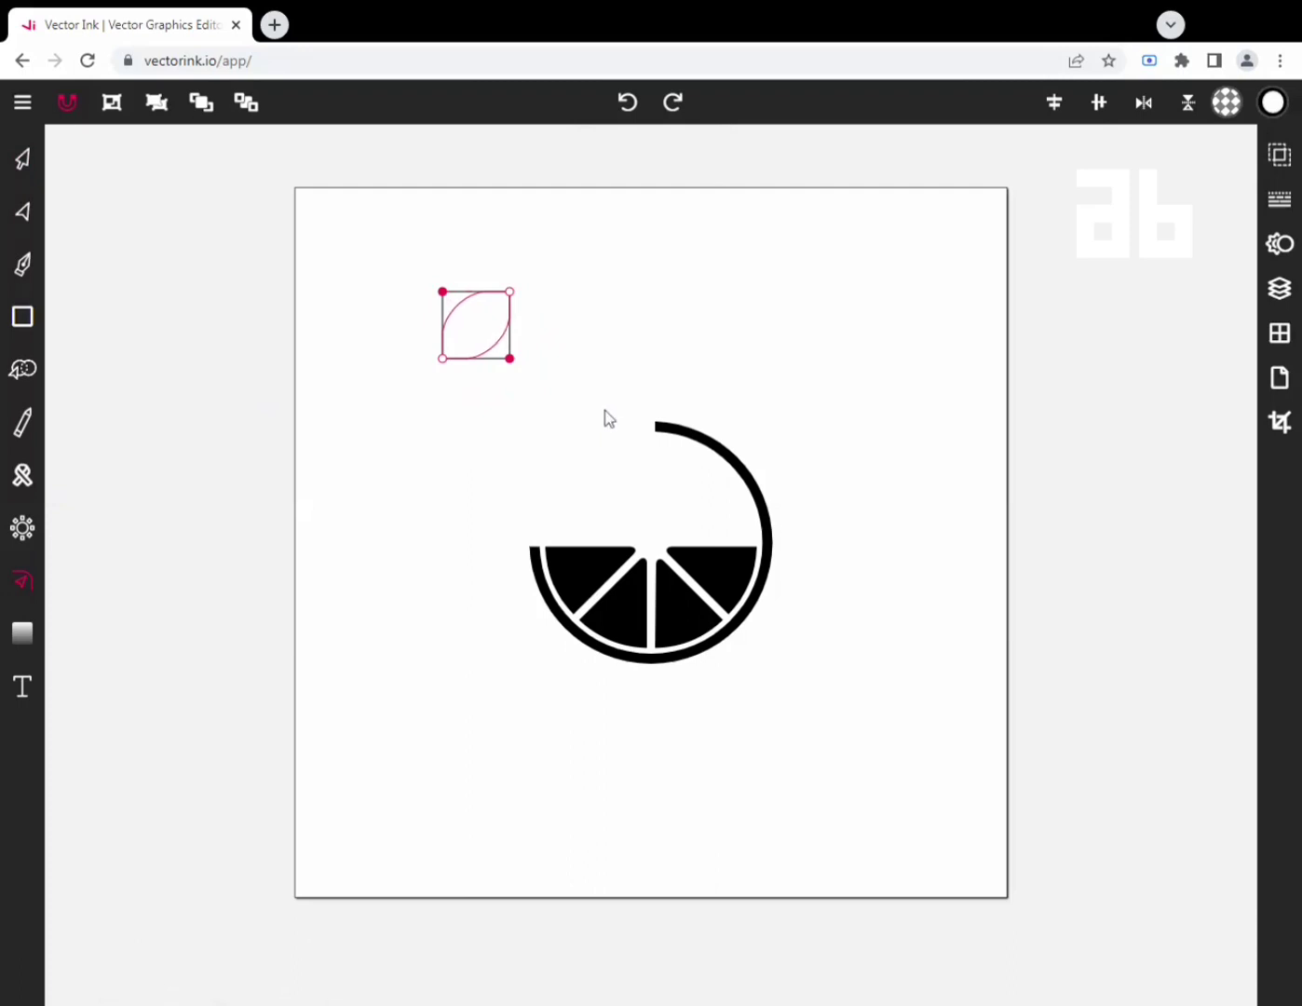
Fill the leaf shape with a slightly darkened lime green.
{"action": "left_click", "coordinate": [23, 160]}
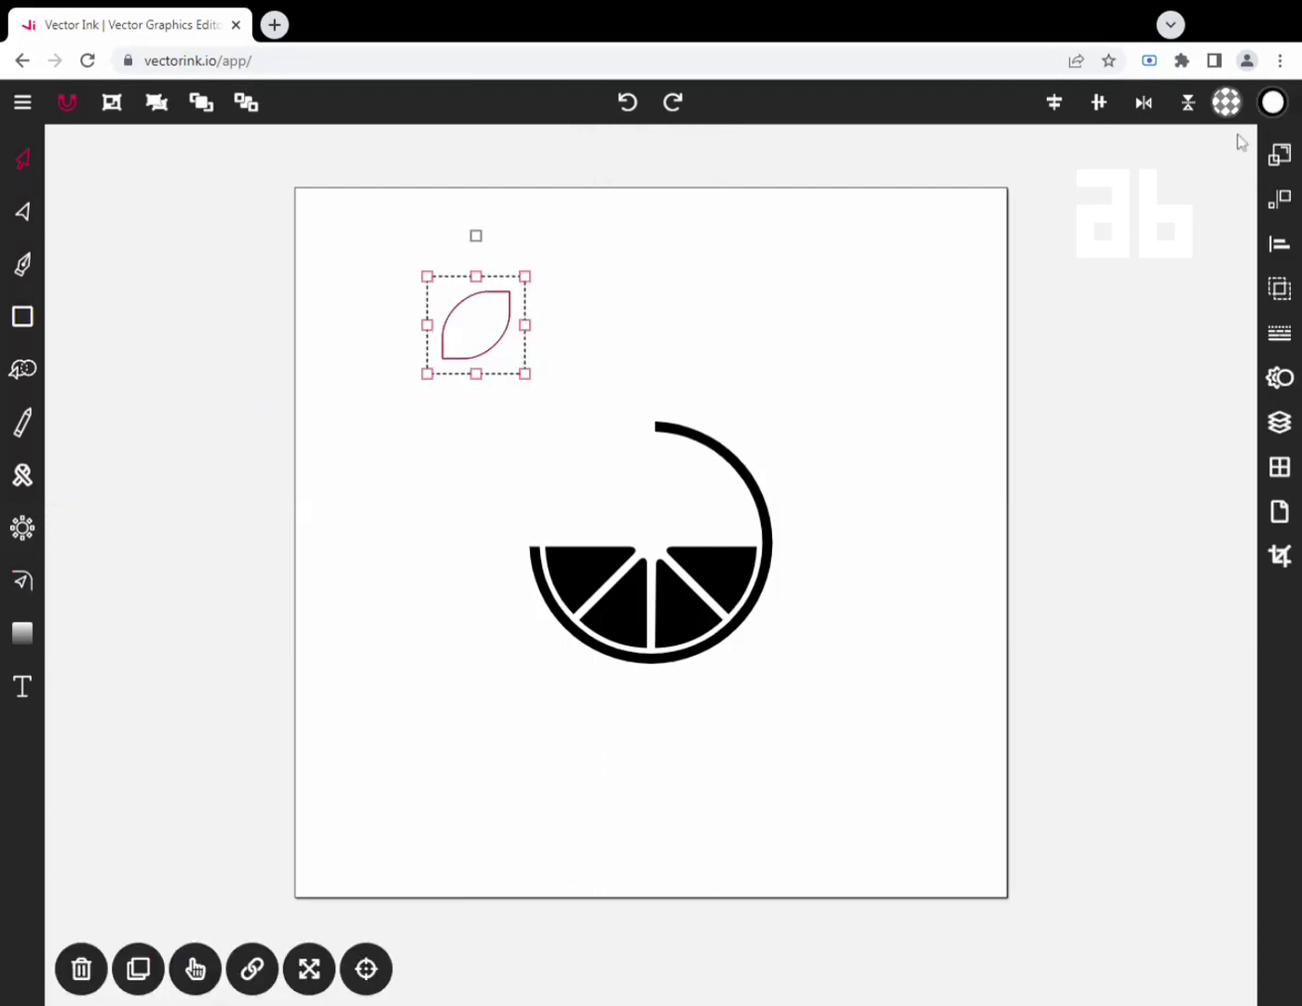
{"action": "left_click", "coordinate": [1227, 105]}
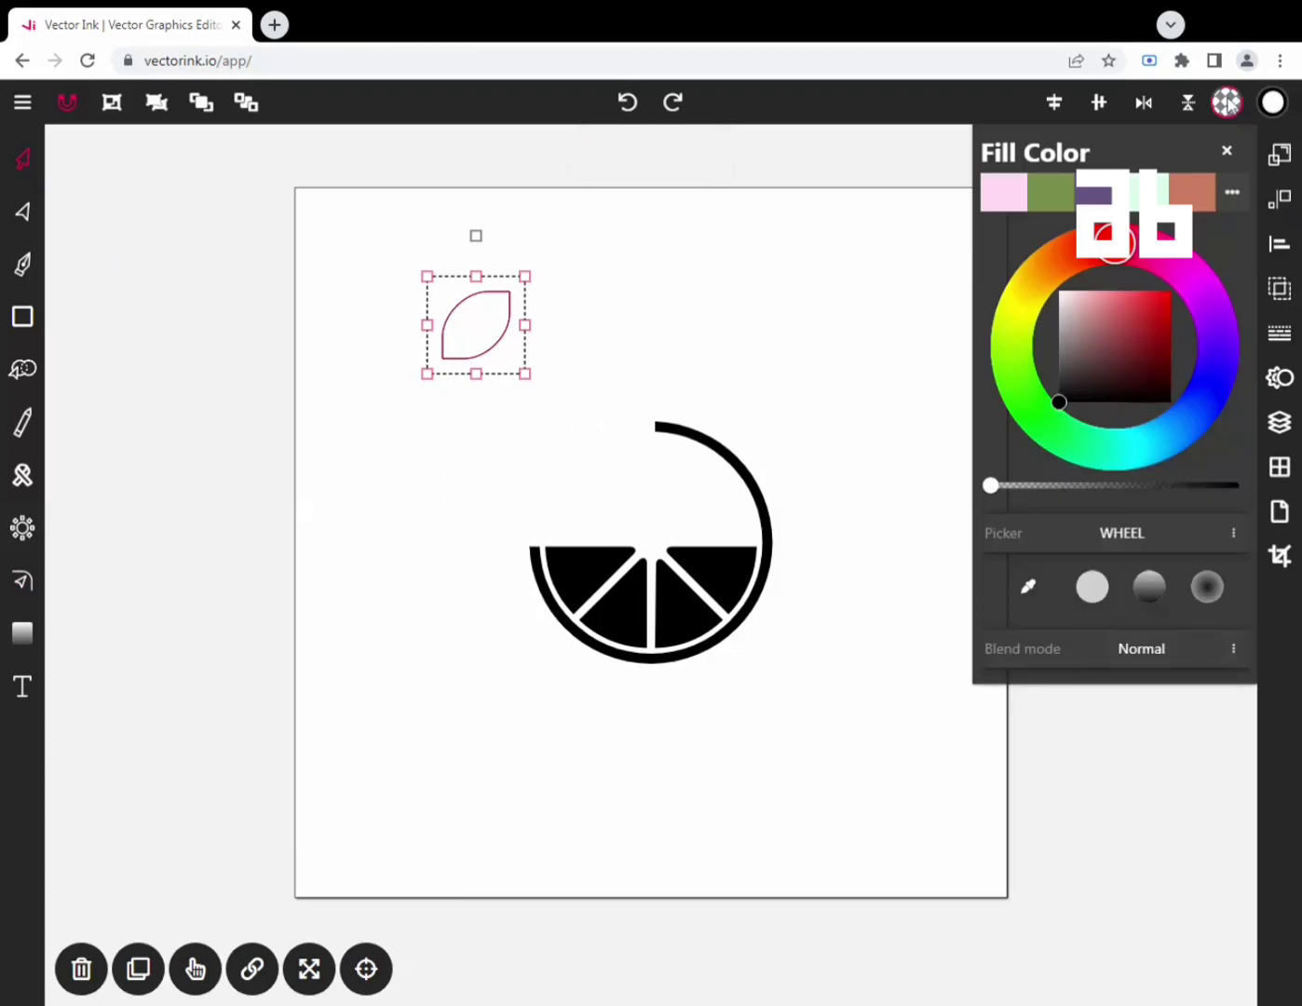
{"action": "left_click", "coordinate": [1052, 192]}
{"action": "left_click_drag", "start_coordinate": [1145, 342], "coordinate": [1169, 287]}
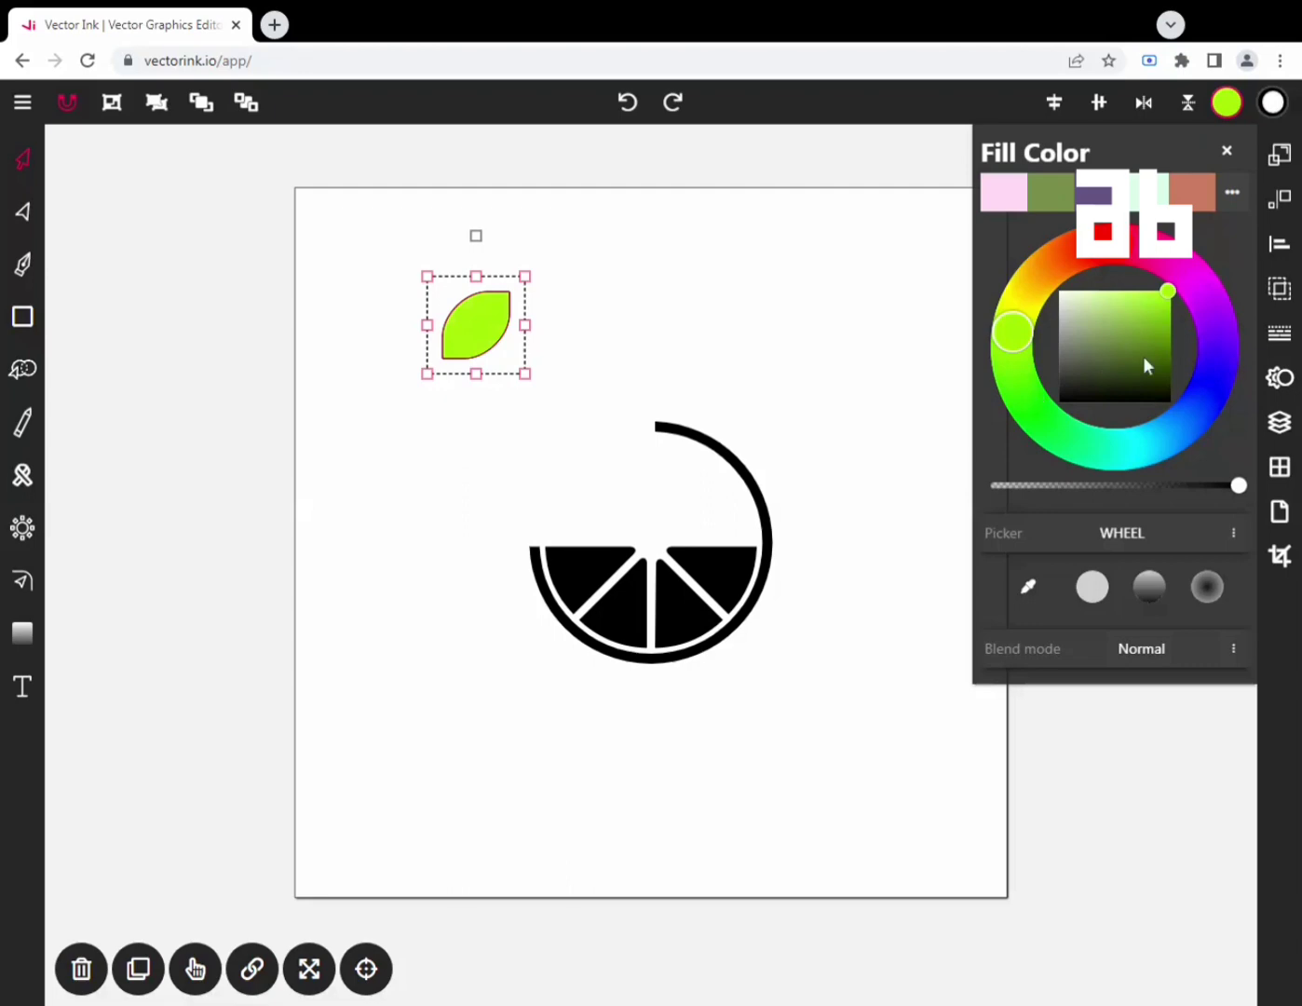
{"action": "left_click", "coordinate": [1159, 332]}
{"action": "left_click_drag", "start_coordinate": [1156, 338], "coordinate": [1157, 330]}
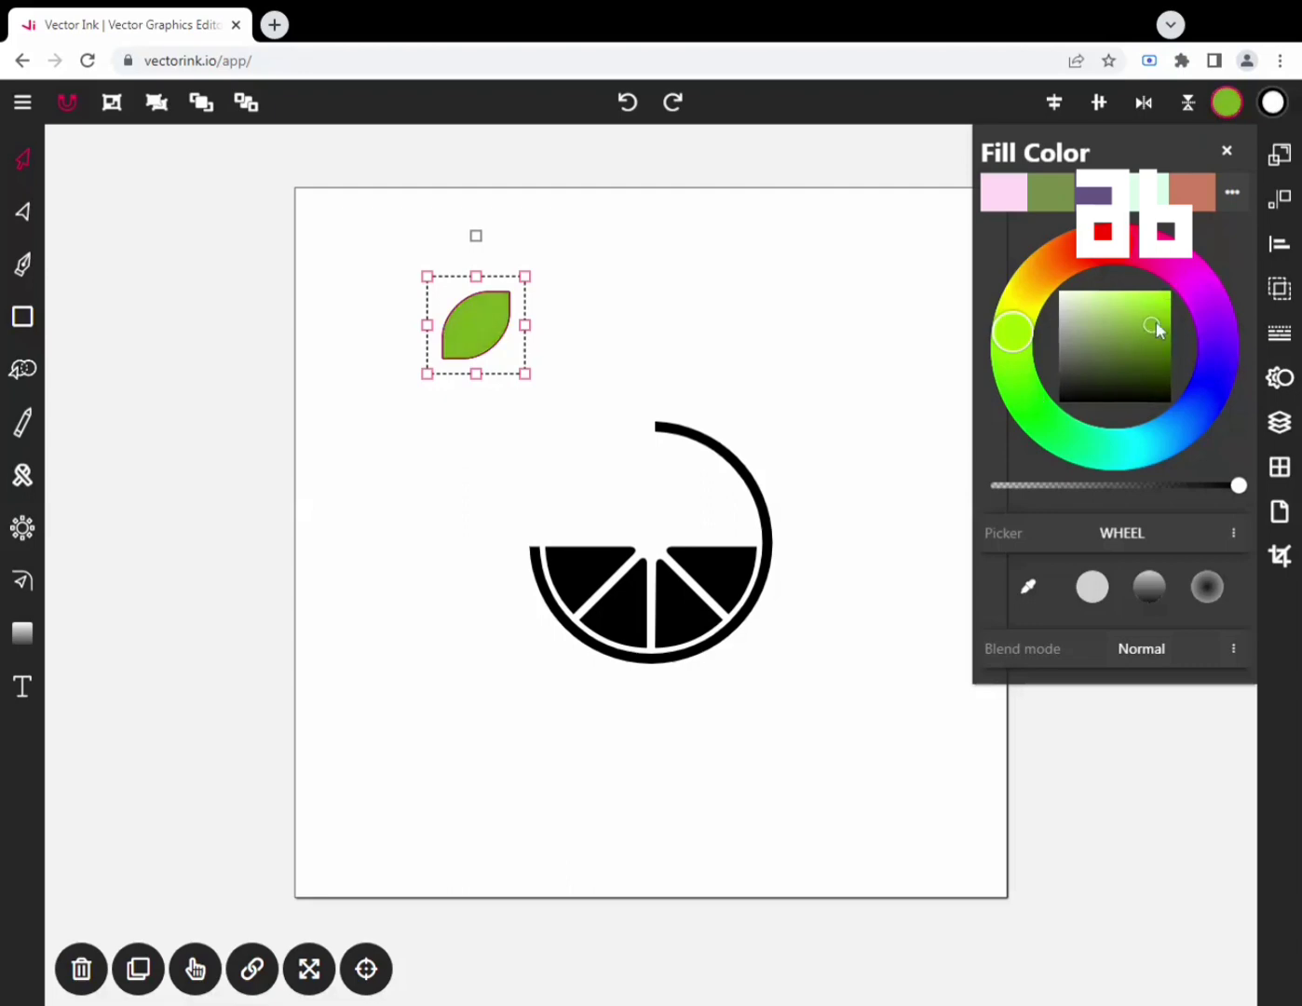
{"action": "left_click", "coordinate": [1229, 152]}
Remove the leaf's outline by reducing its stroke width and deselect it.
{"action": "left_click", "coordinate": [1279, 332]}
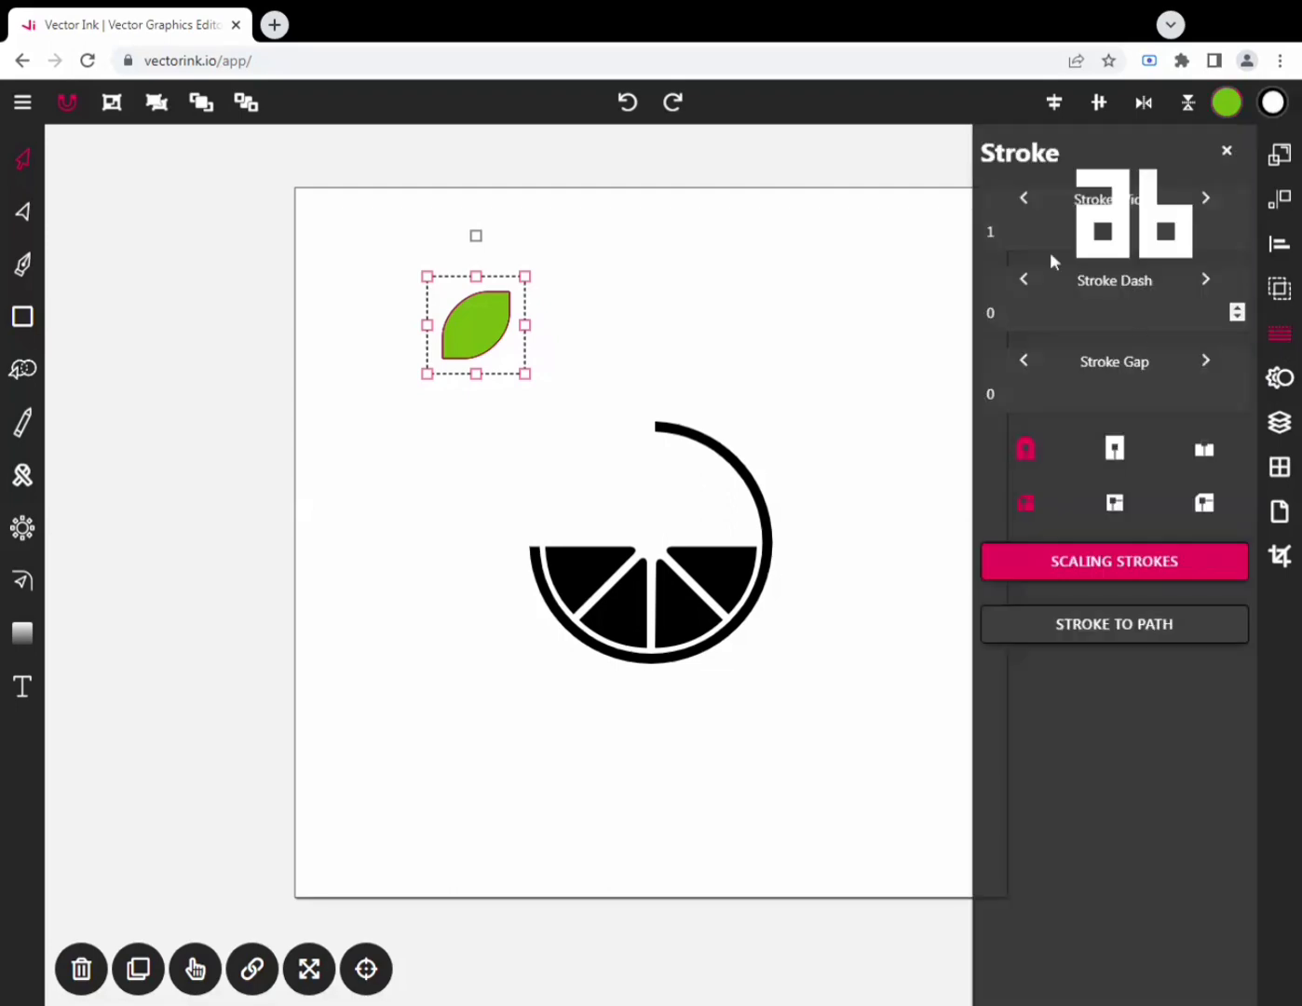
{"action": "left_click", "coordinate": [1023, 199]}
{"action": "left_click", "coordinate": [1227, 150]}
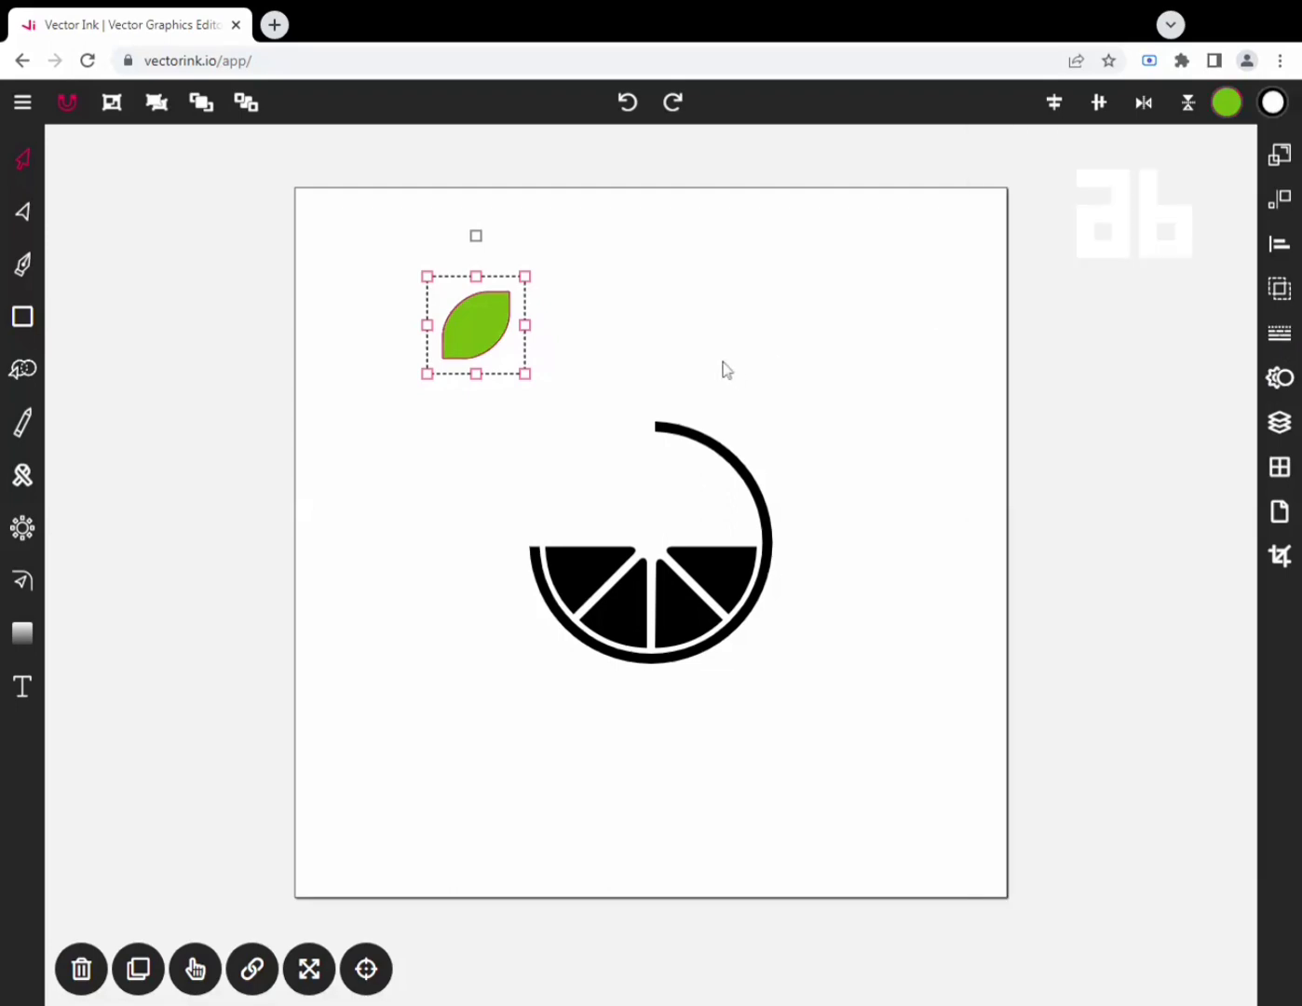
{"action": "left_click", "coordinate": [770, 354]}
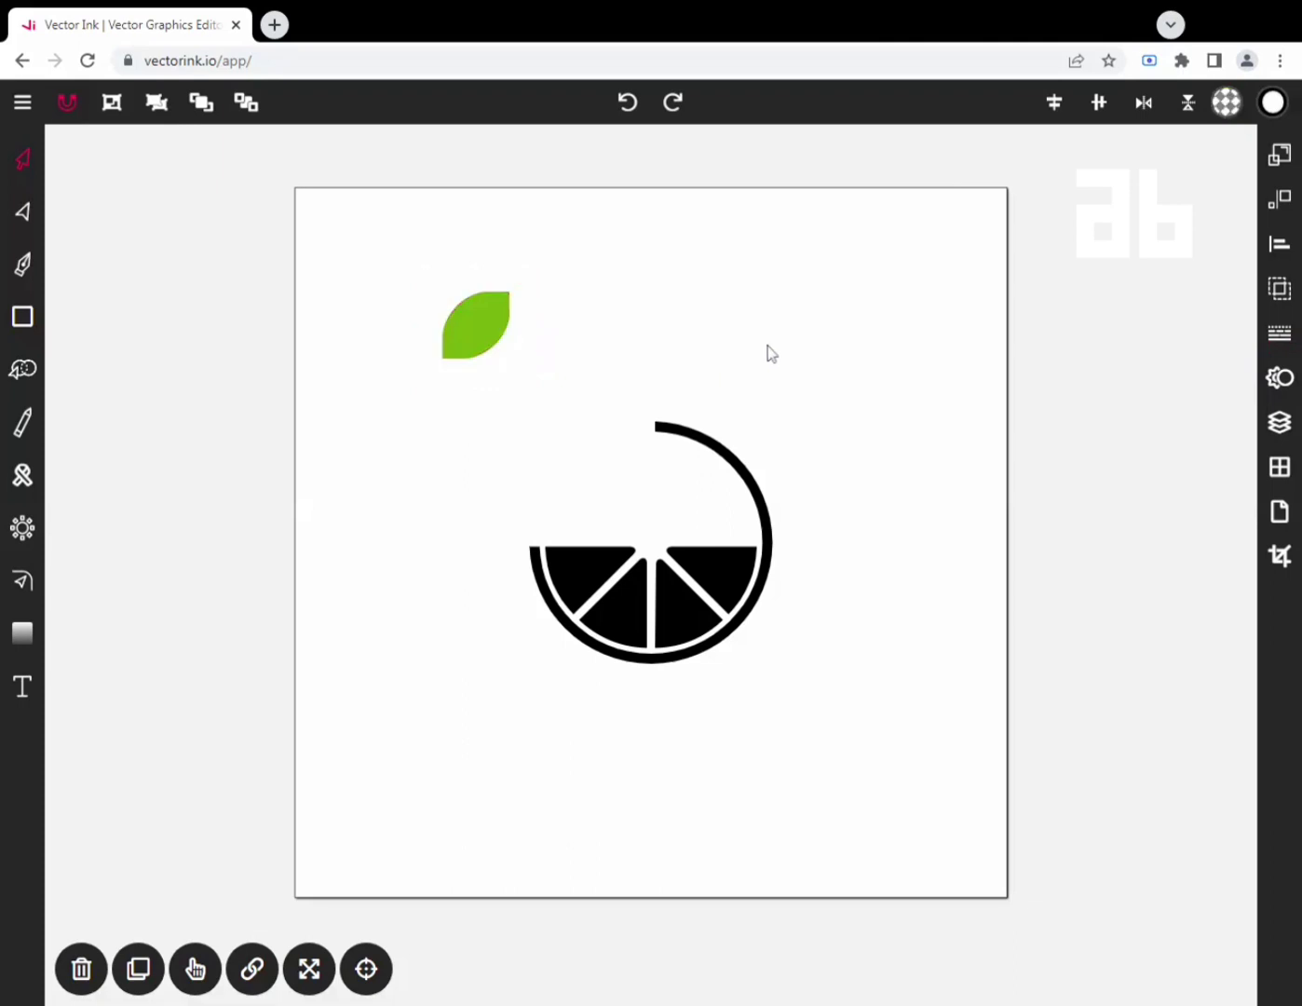
Draw a closed vein shape with the Pen tool, running from below the leaf's lower-left corner toward its upper-right tip, and select it.
{"action": "left_click", "coordinate": [24, 271]}
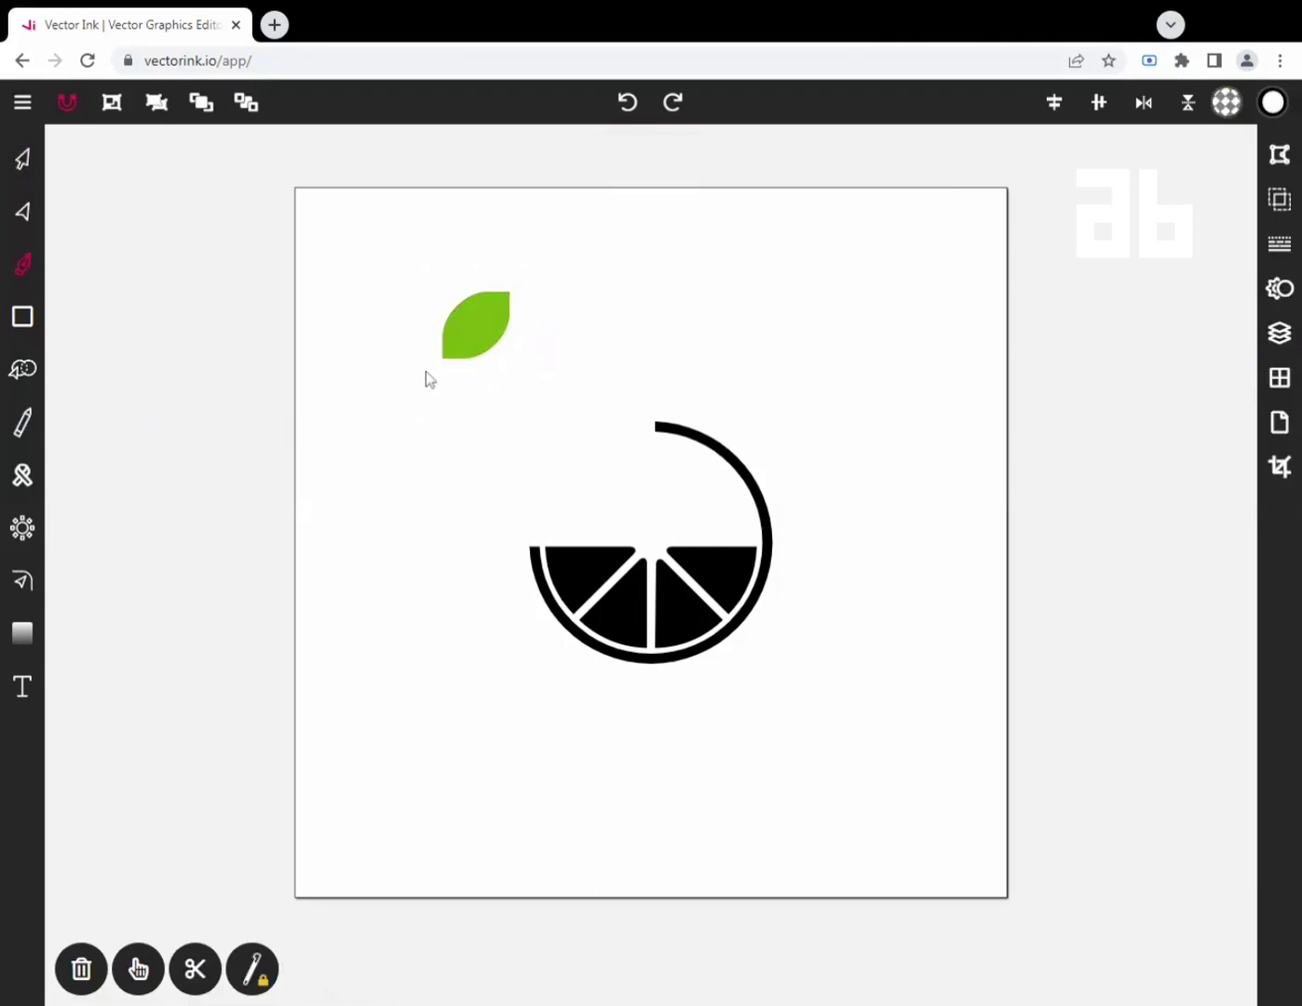
{"action": "left_click_drag", "start_coordinate": [488, 313], "coordinate": [537, 304]}
{"action": "left_click", "coordinate": [442, 379]}
{"action": "left_click", "coordinate": [17, 160]}
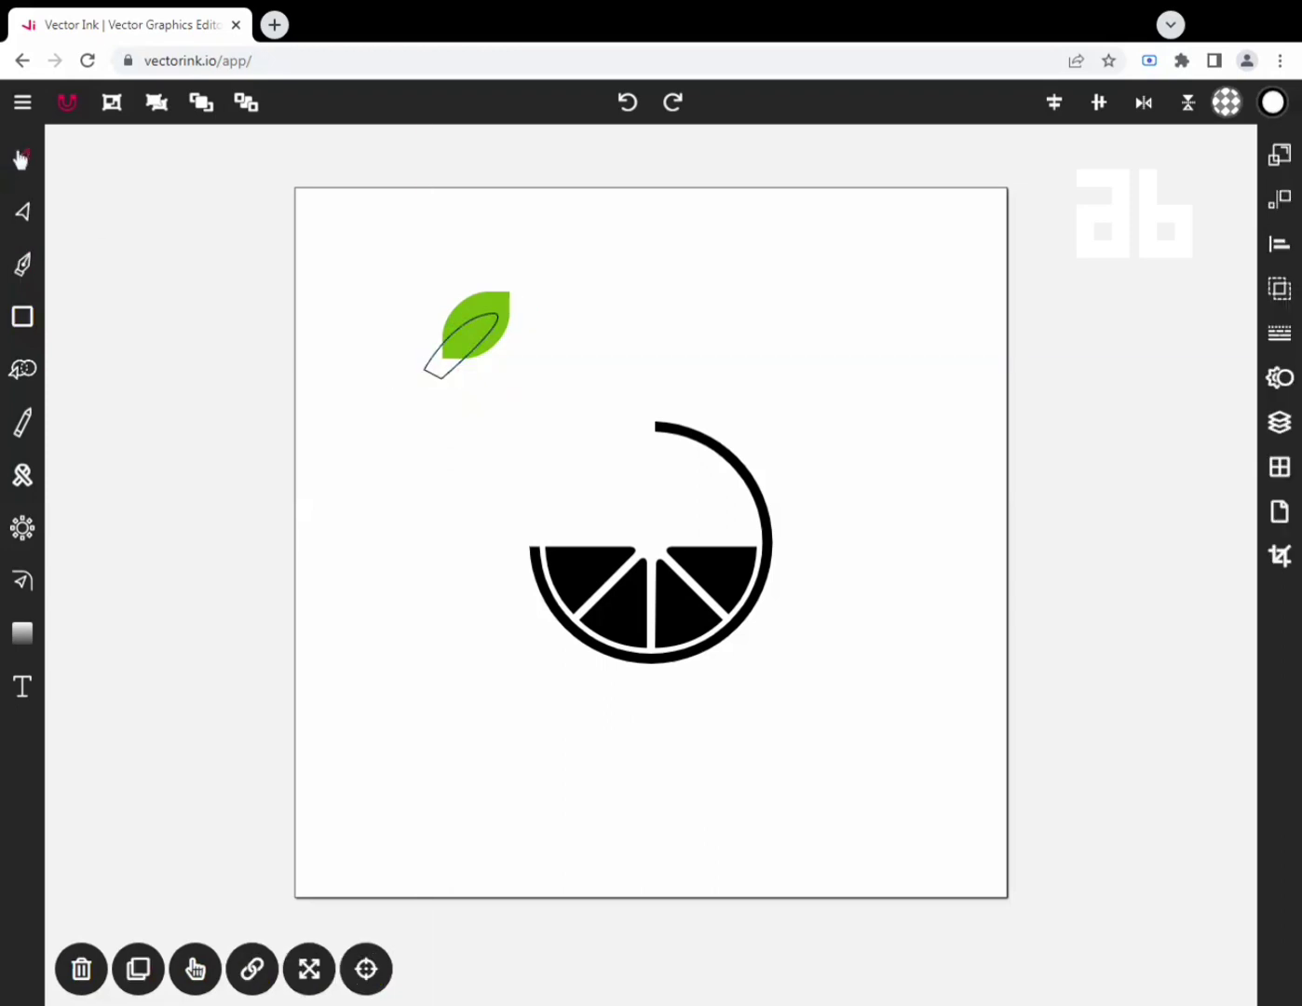
{"action": "left_click", "coordinate": [444, 381]}
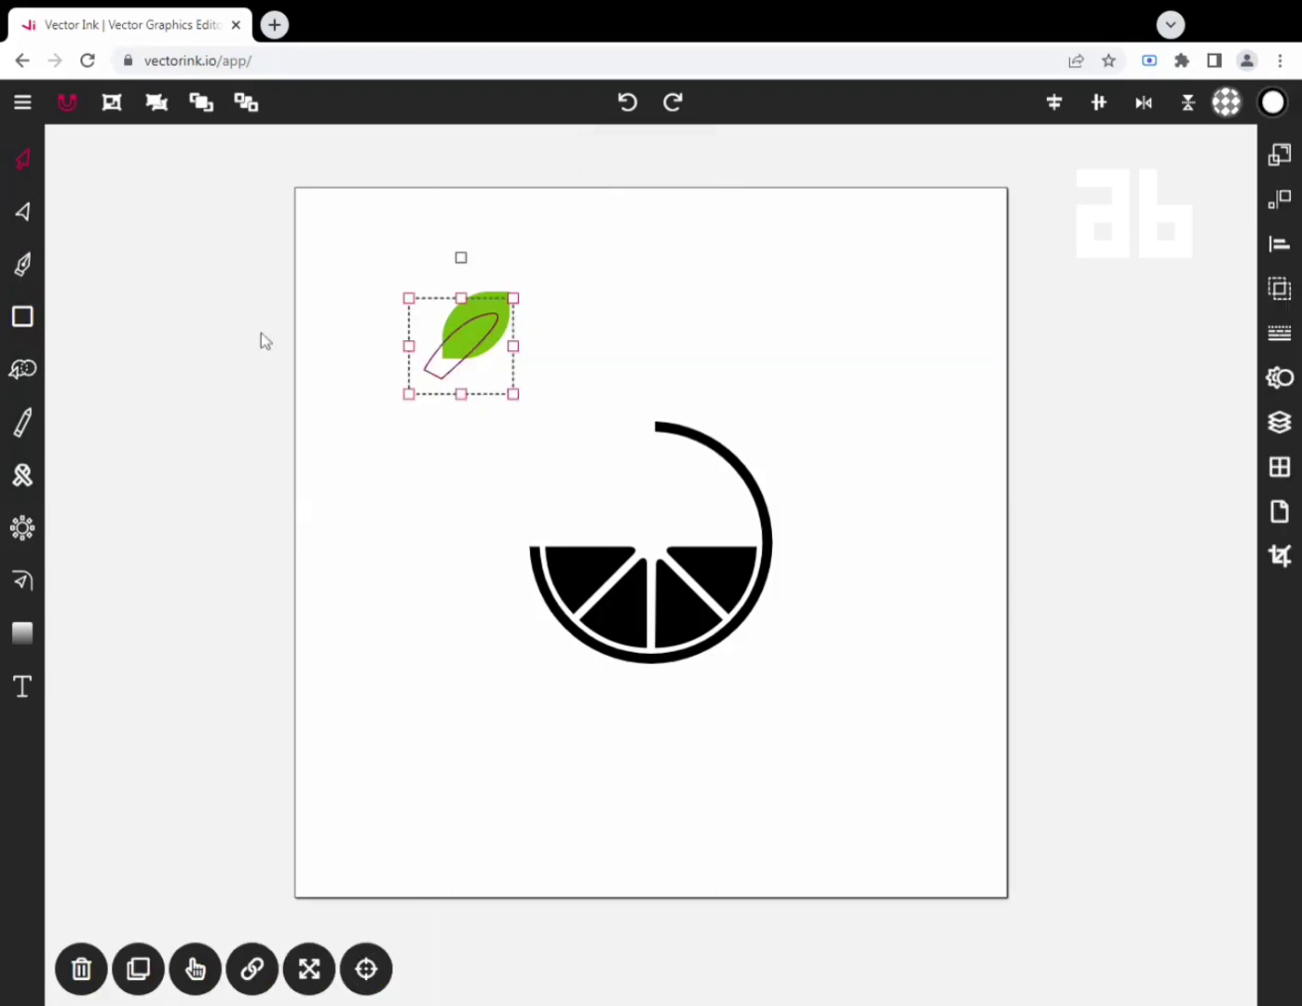
Adjust the curve handles at the vein's upper point so the shape tapers into a curved tip.
{"action": "left_click", "coordinate": [22, 212]}
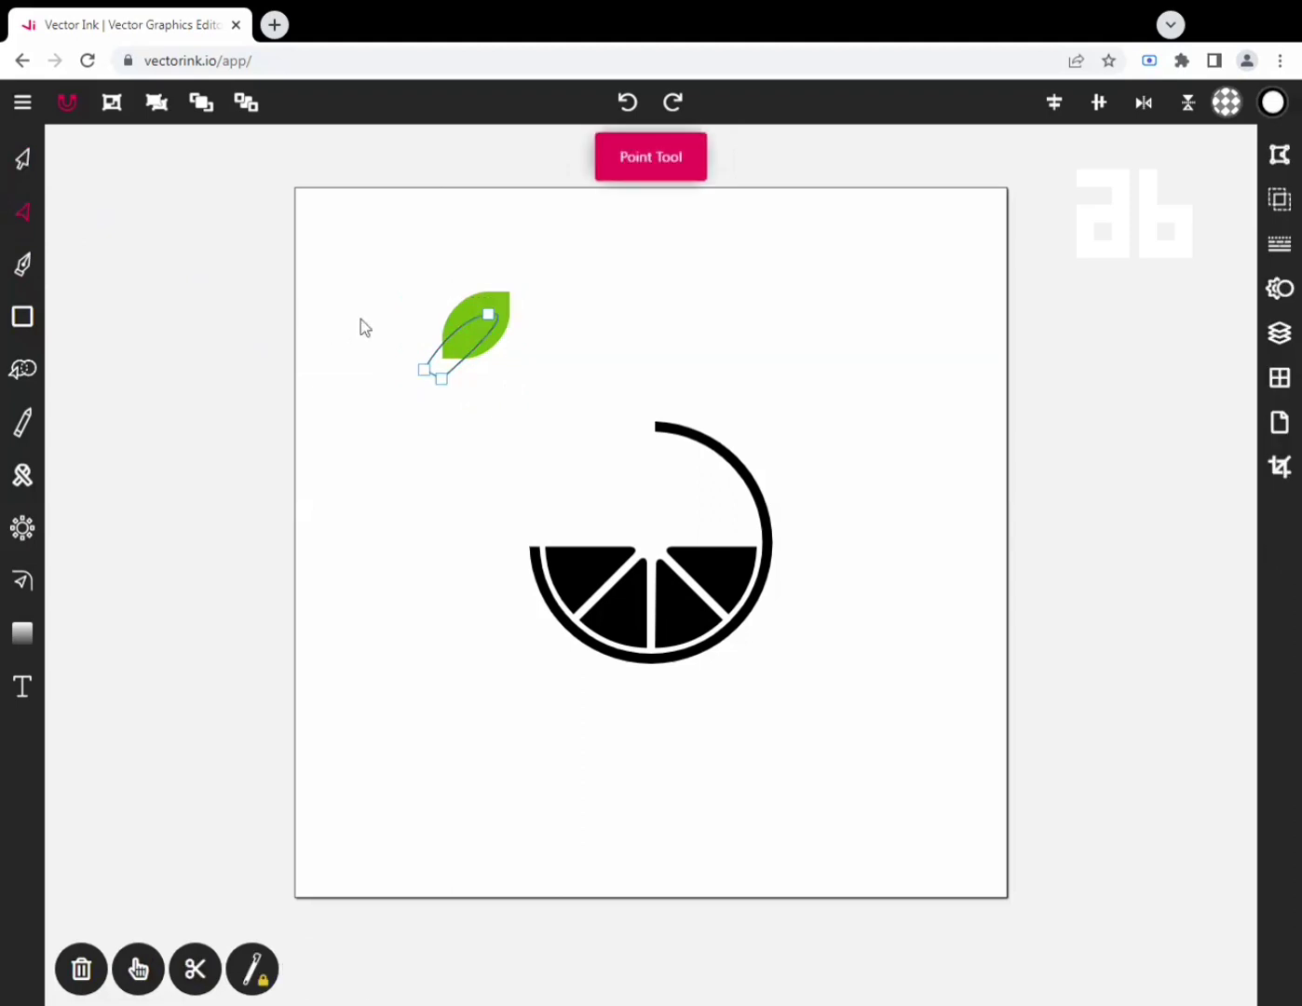
{"action": "left_click", "coordinate": [488, 314]}
{"action": "left_click_drag", "start_coordinate": [524, 314], "coordinate": [439, 358]}
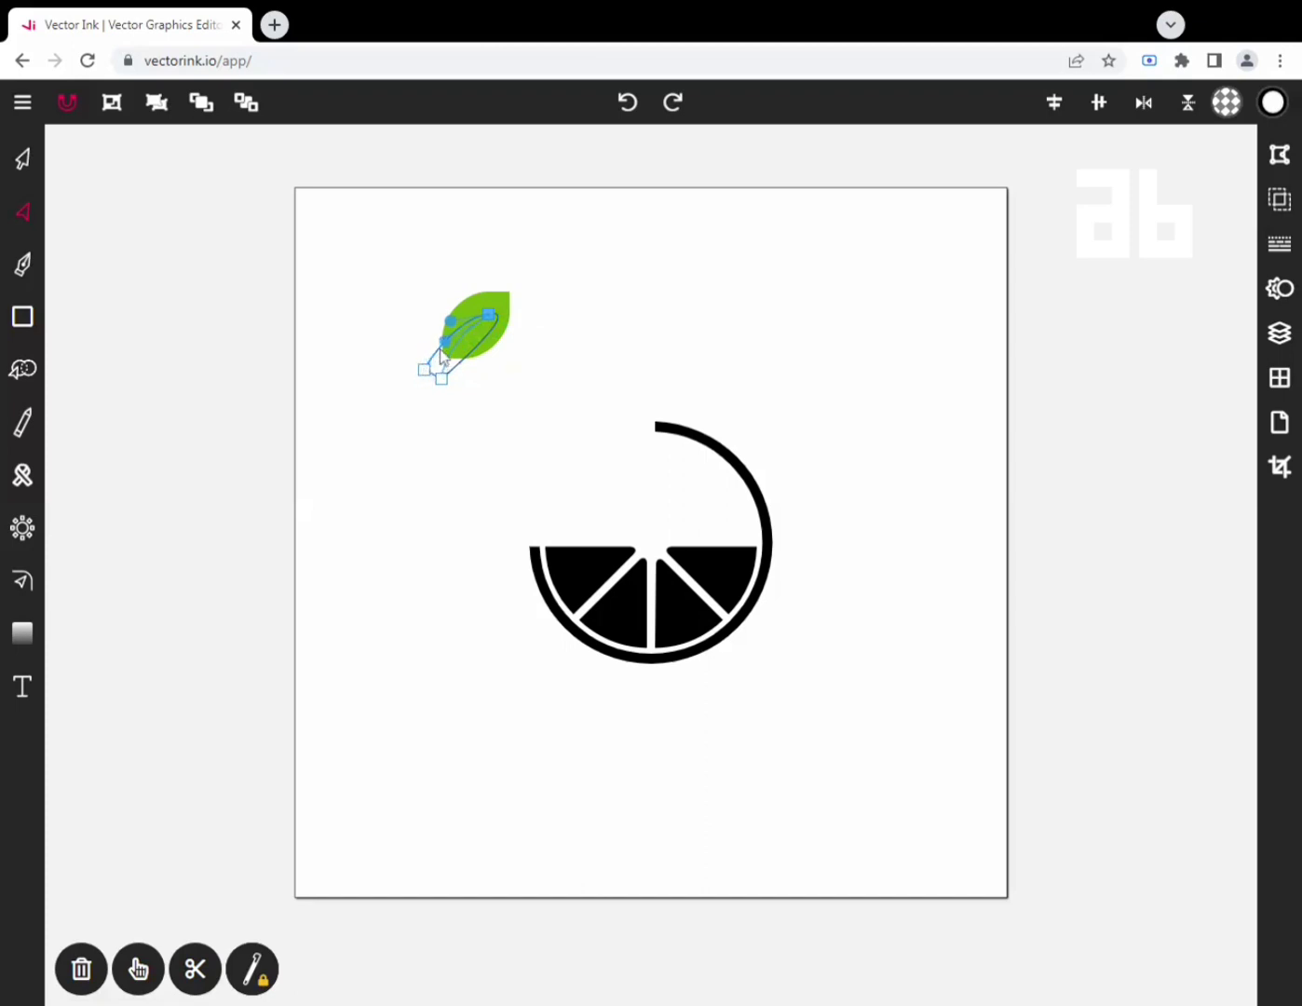
Fill the vein shape with a very light grey.
{"action": "left_click", "coordinate": [22, 160]}
{"action": "left_click", "coordinate": [1231, 105]}
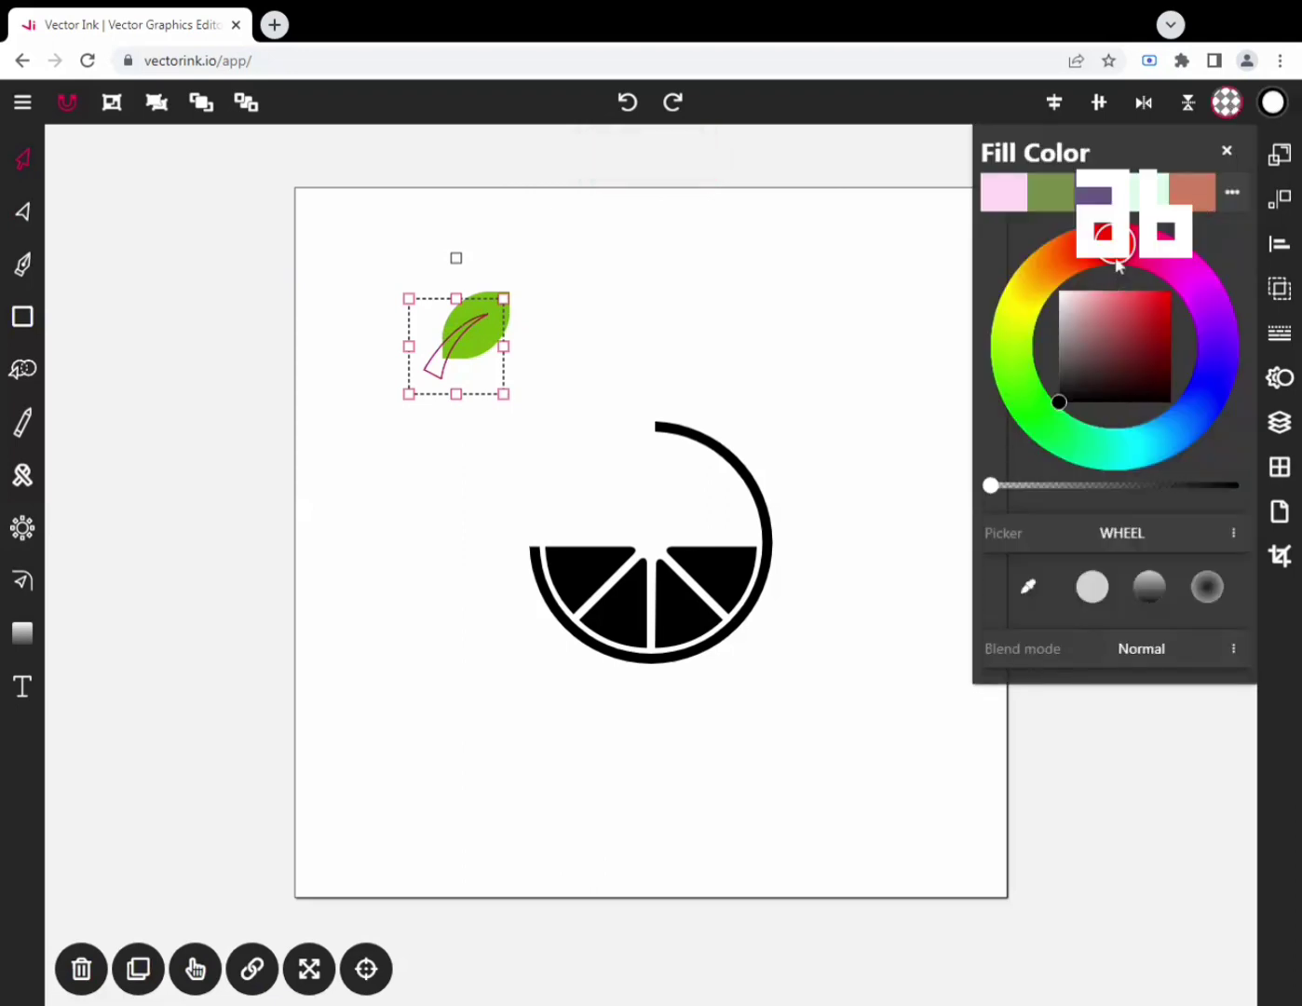
{"action": "left_click", "coordinate": [1062, 294]}
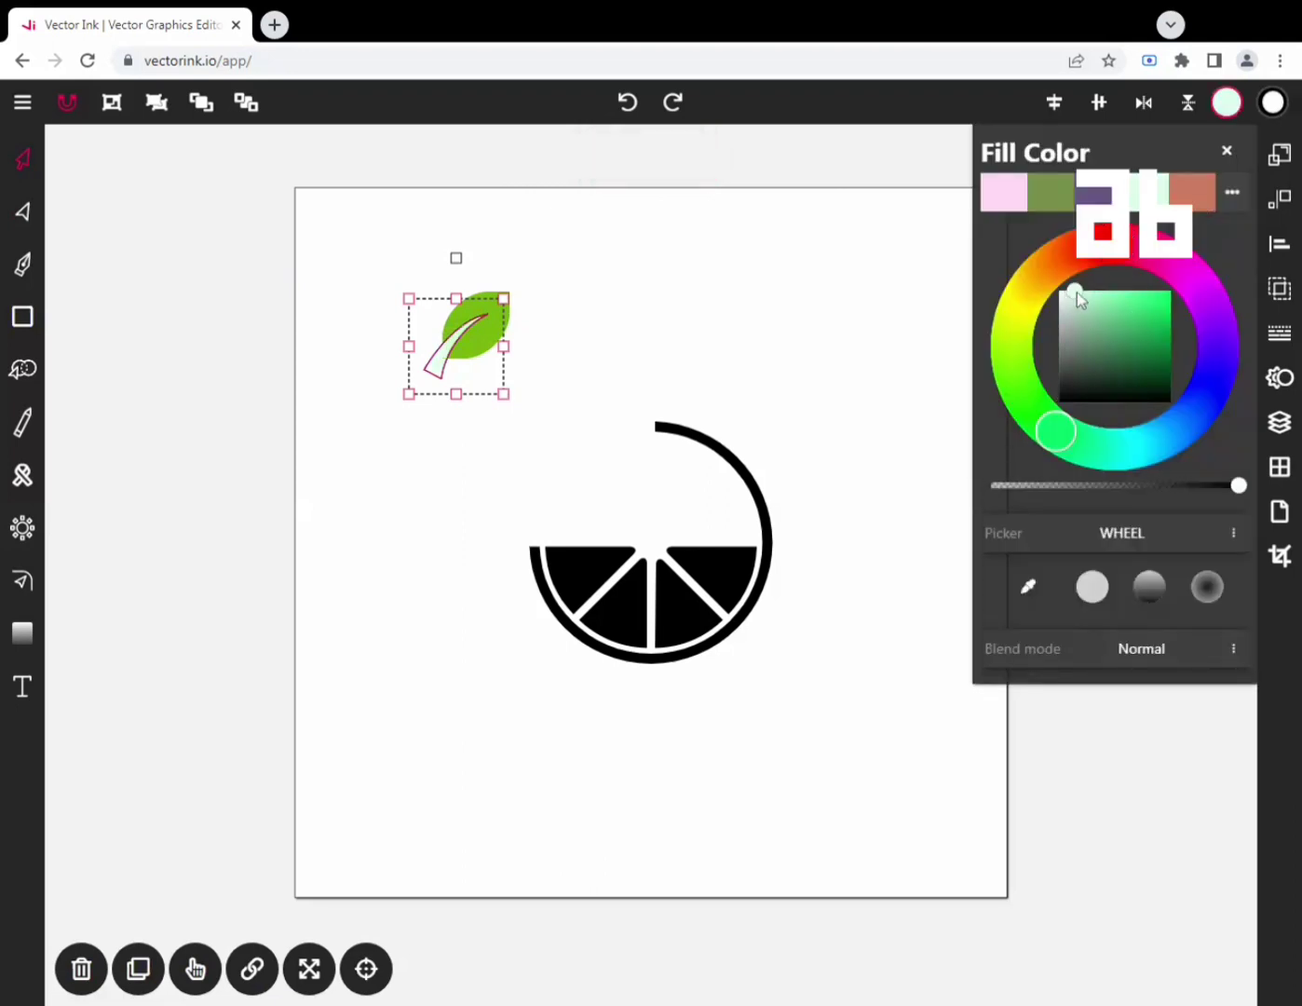
{"action": "left_click", "coordinate": [1227, 150]}
Remove the vein's outline by reducing its stroke width and deselect it.
{"action": "left_click", "coordinate": [1281, 331]}
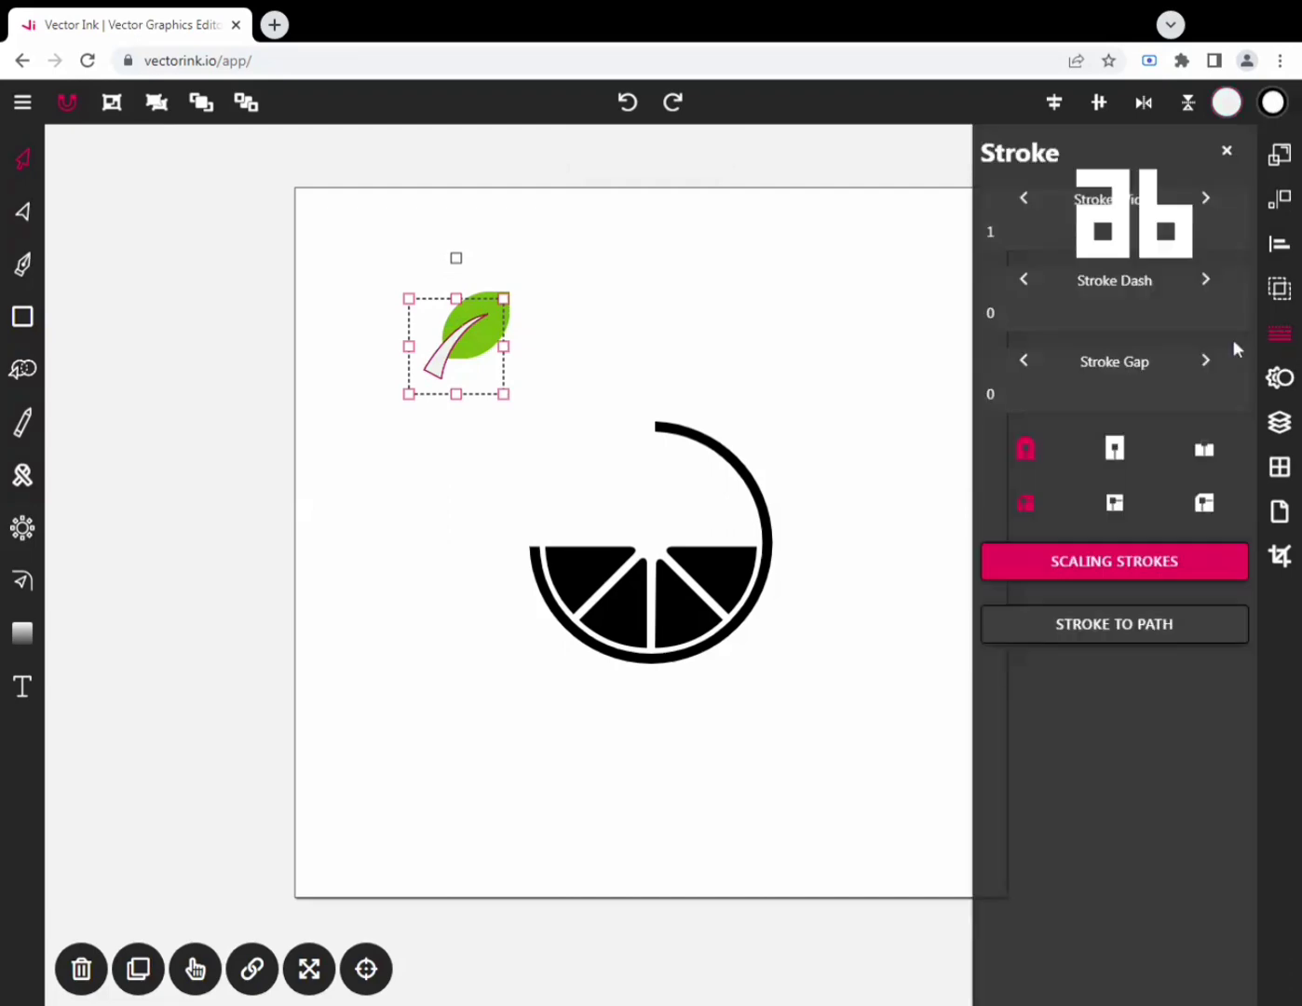
{"action": "left_click", "coordinate": [1027, 202]}
{"action": "left_click", "coordinate": [1227, 149]}
{"action": "left_click", "coordinate": [419, 296]}
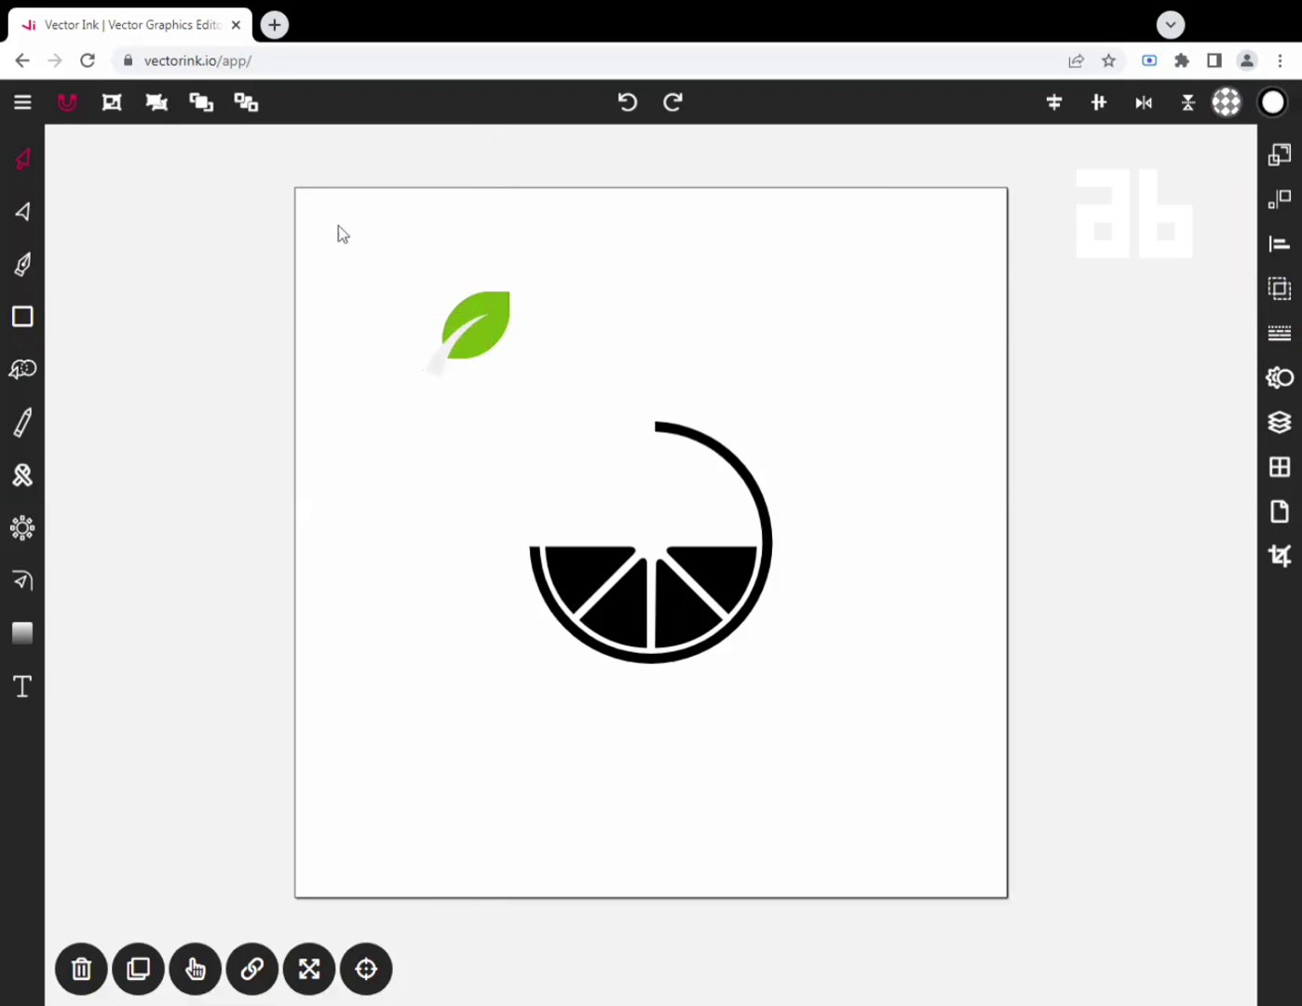
Combine the leaf and vein into a clip mask and move the clipped leaf against the ring's upper-right outer edge.
{"action": "left_click_drag", "start_coordinate": [338, 226], "coordinate": [575, 481]}
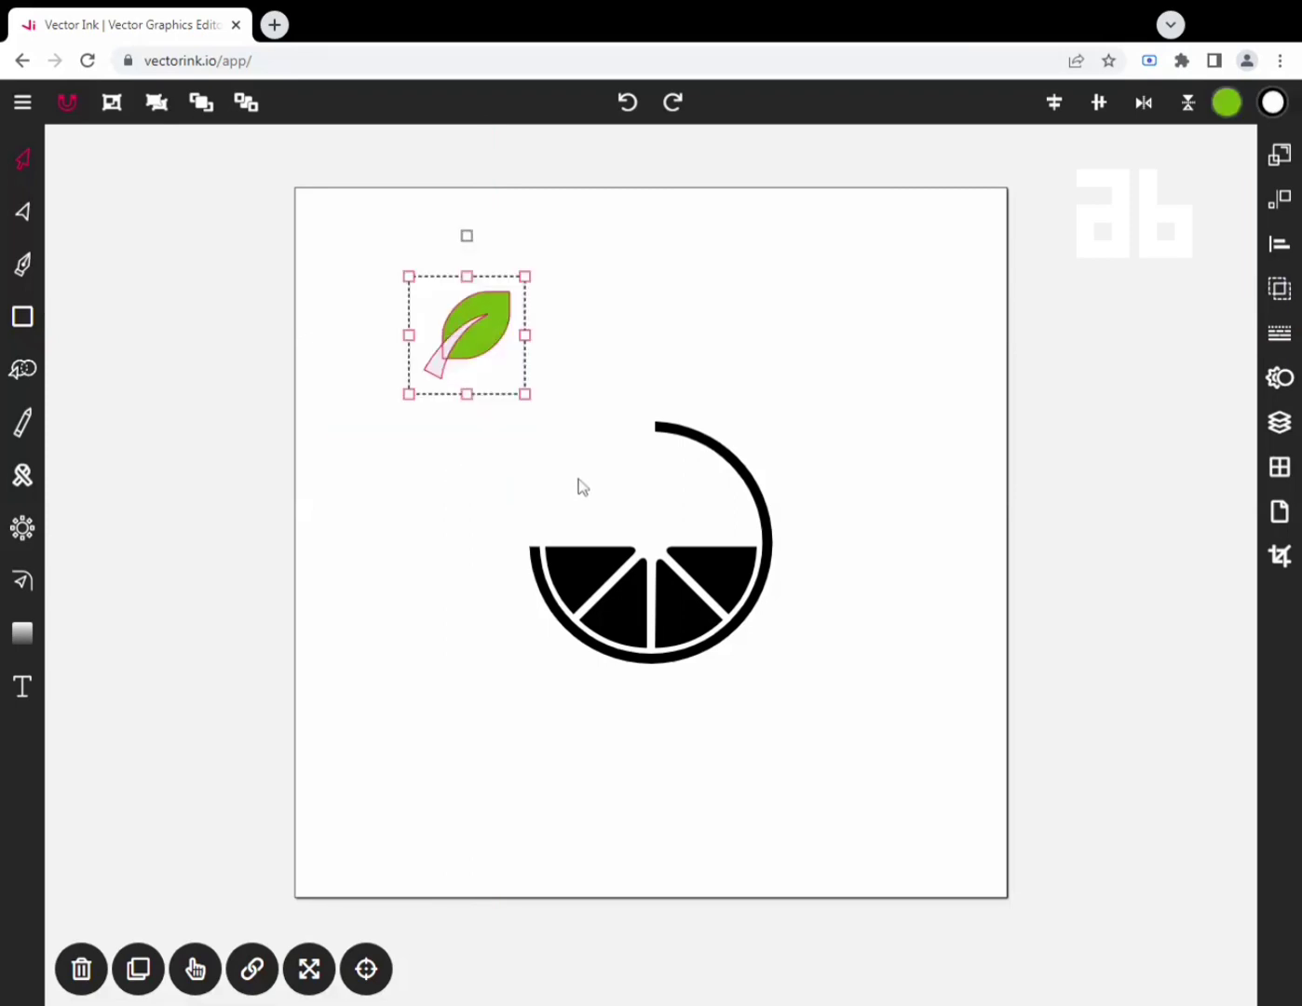
{"action": "left_click", "coordinate": [1281, 199]}
{"action": "left_click", "coordinate": [1118, 316]}
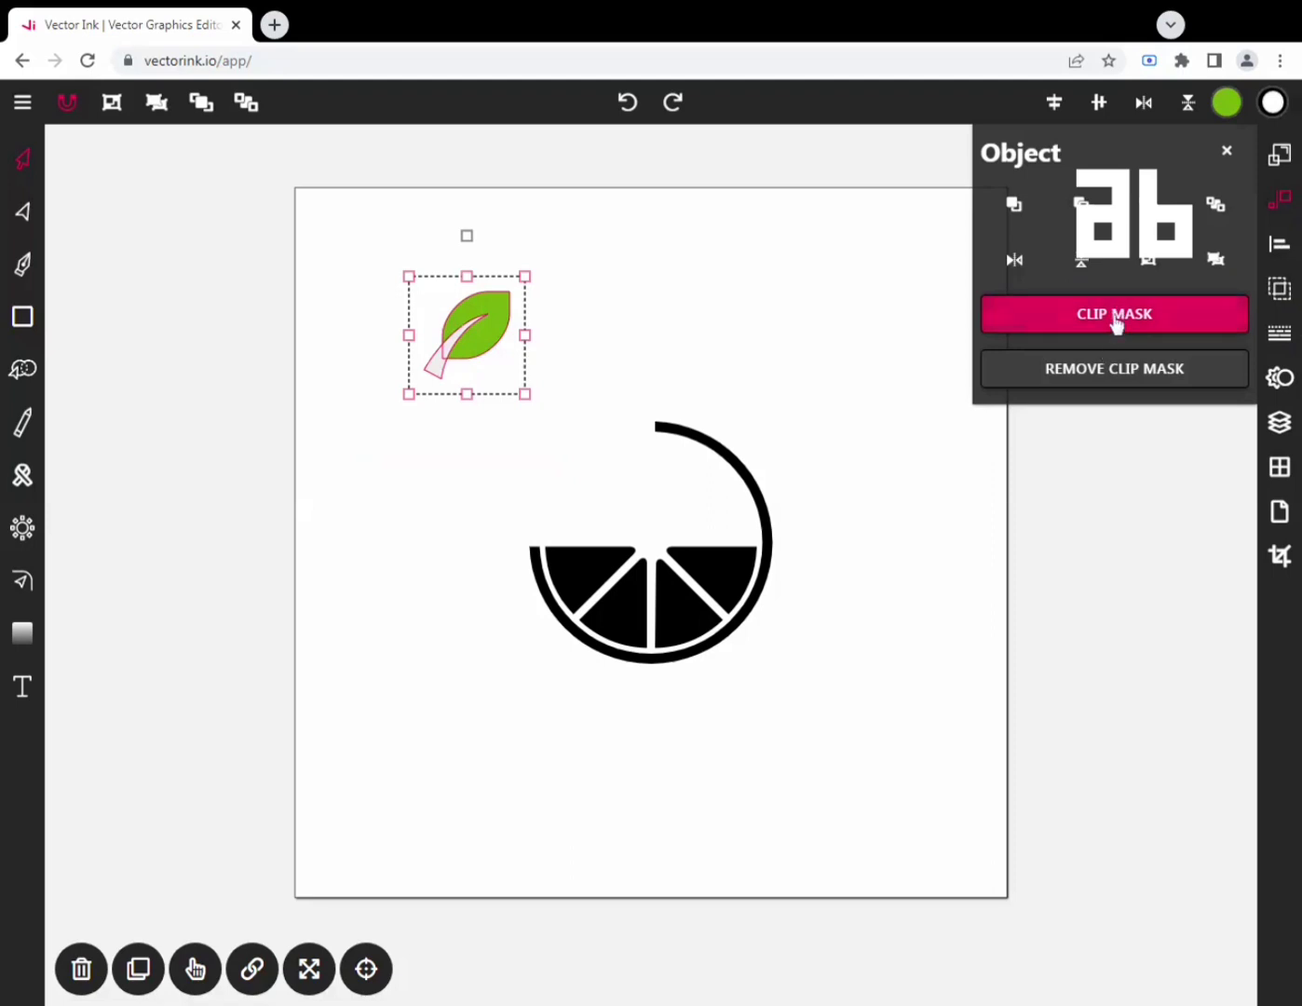
{"action": "left_click", "coordinate": [1231, 150]}
{"action": "left_click_drag", "start_coordinate": [493, 334], "coordinate": [889, 486]}
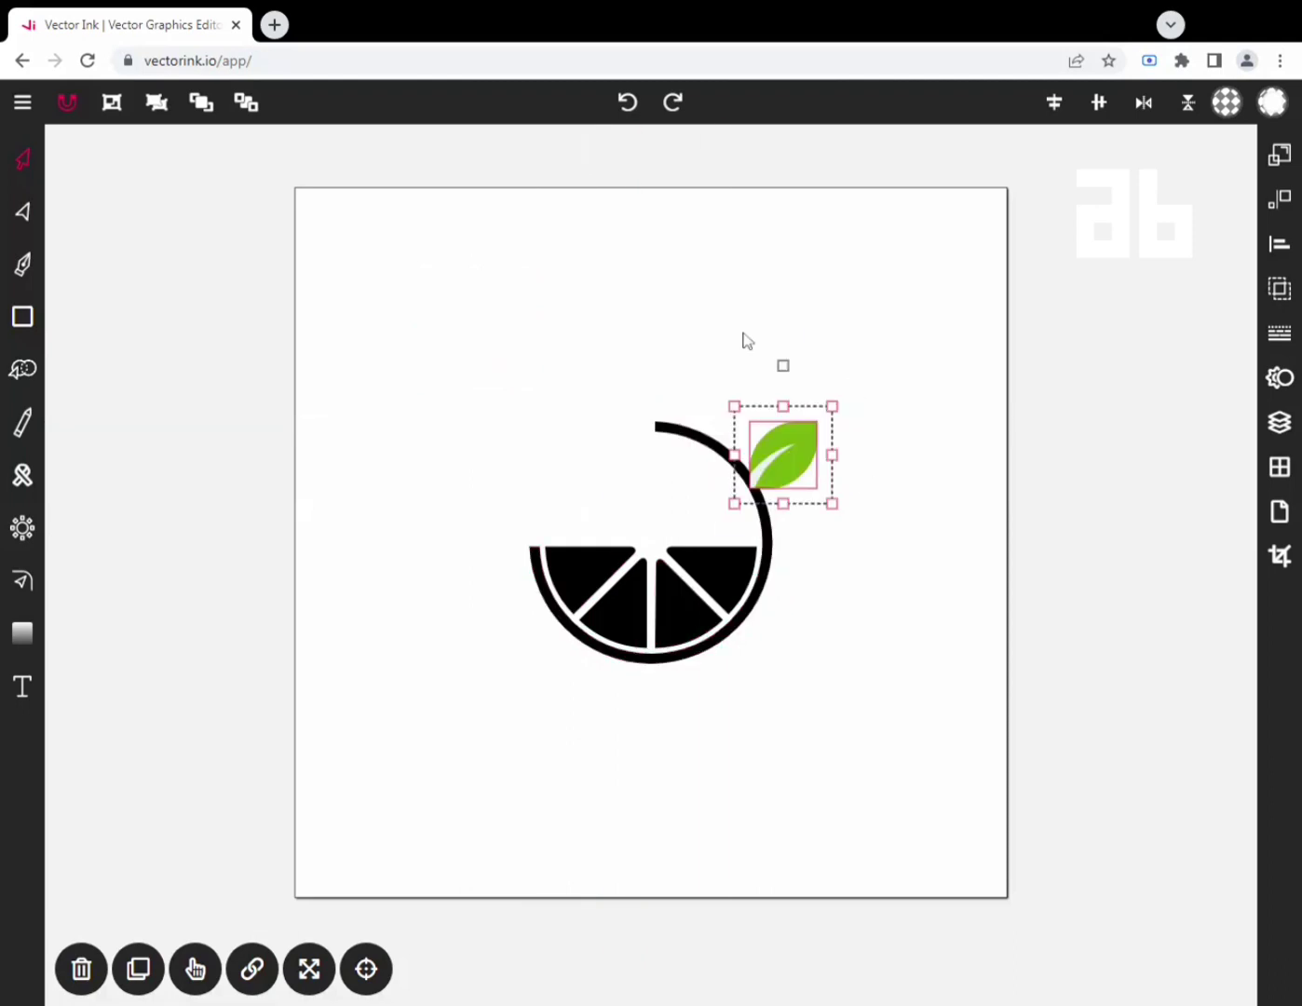
Delete the anchor points at the ring's cut upper end to shorten it into a pointed stem.
{"action": "left_click", "coordinate": [701, 414]}
{"action": "left_click", "coordinate": [688, 435]}
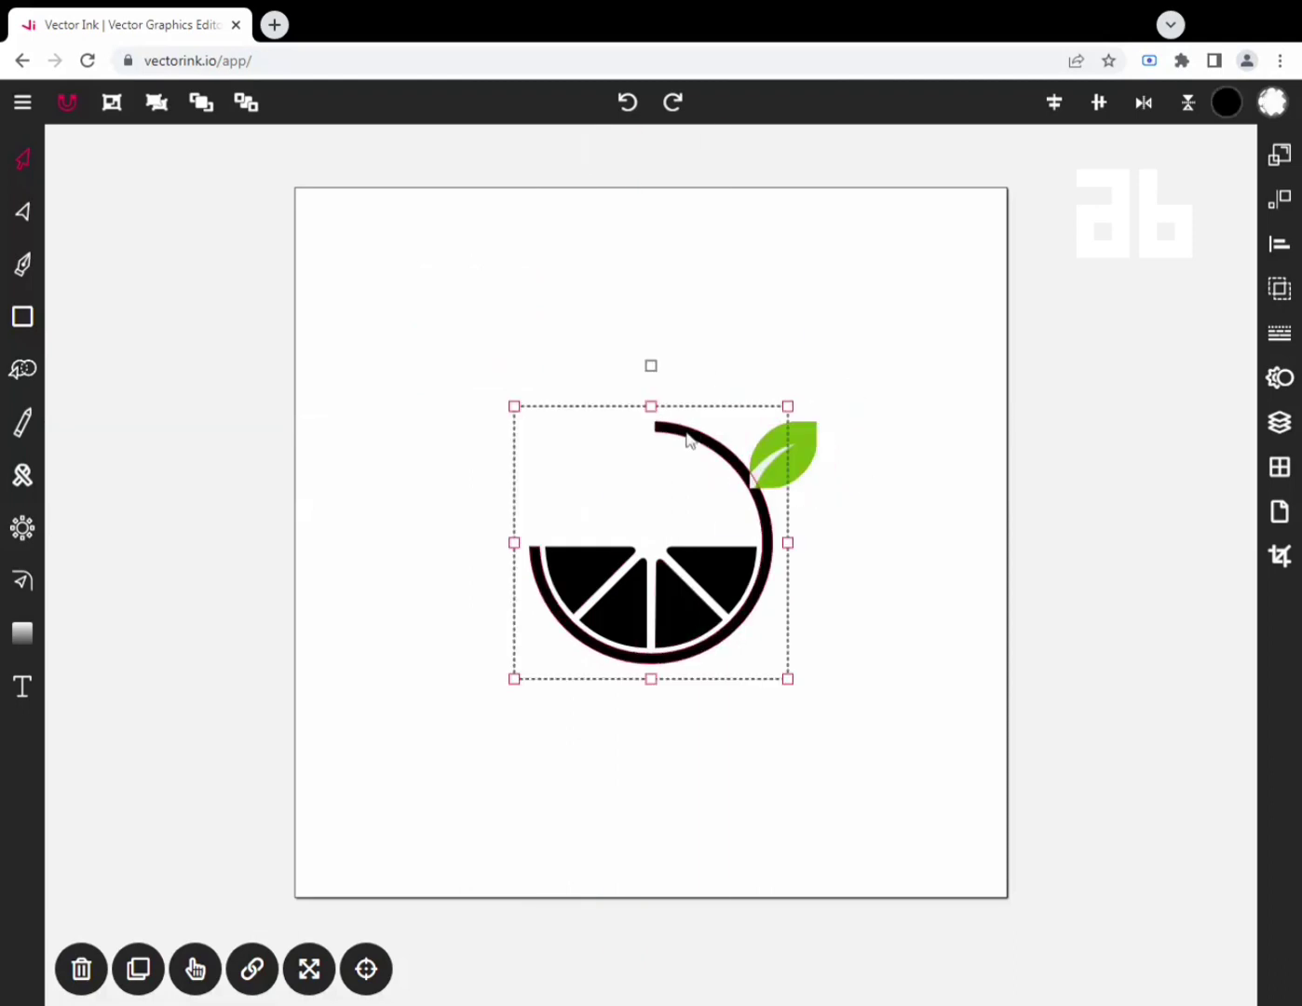
{"action": "left_click", "coordinate": [25, 213]}
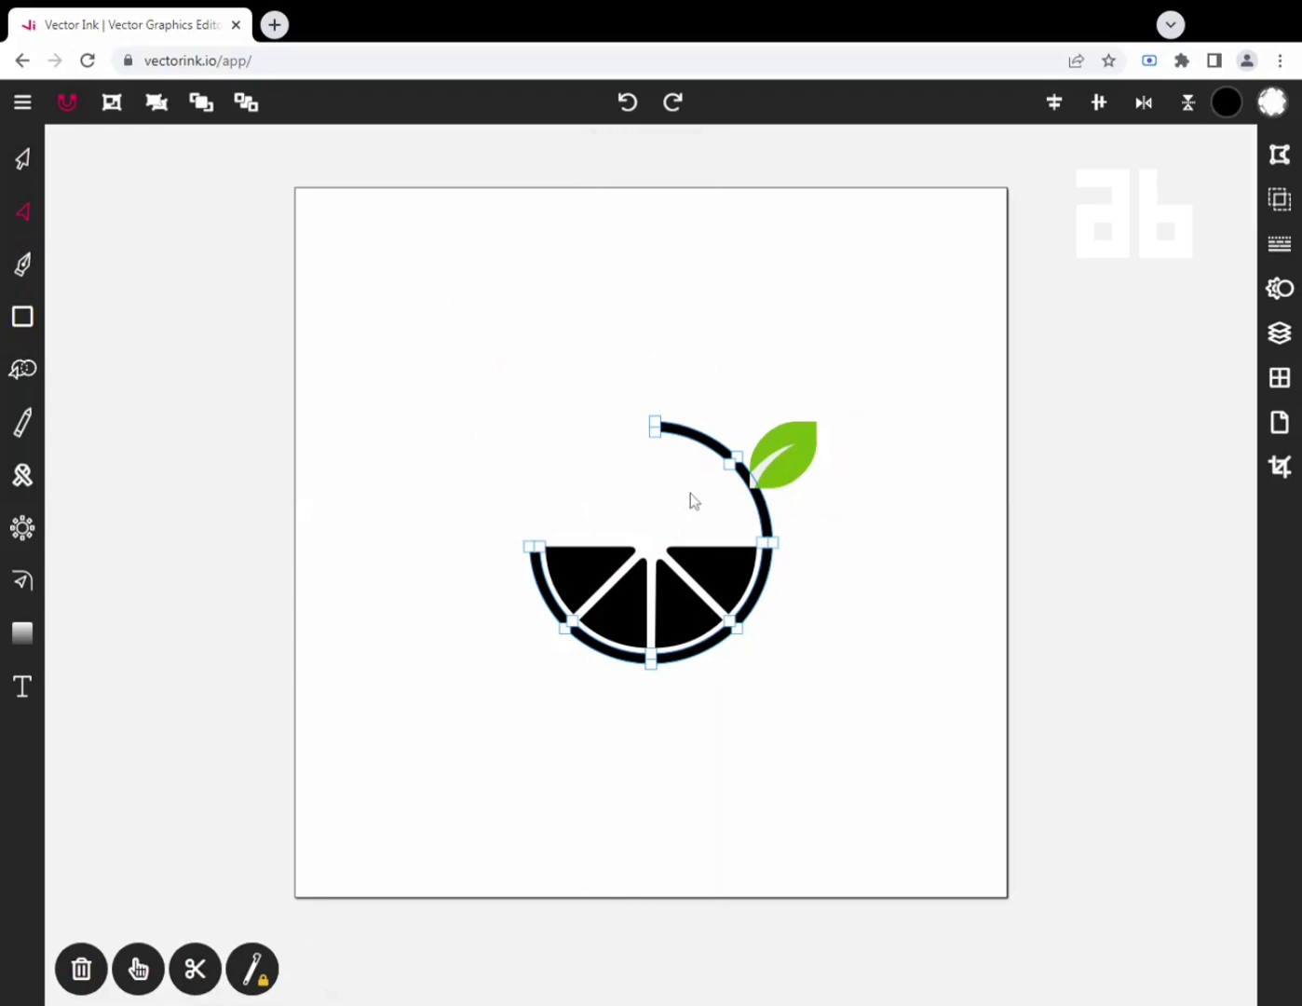
{"action": "left_click_drag", "start_coordinate": [597, 377], "coordinate": [679, 507]}
{"action": "left_click", "coordinate": [82, 969]}
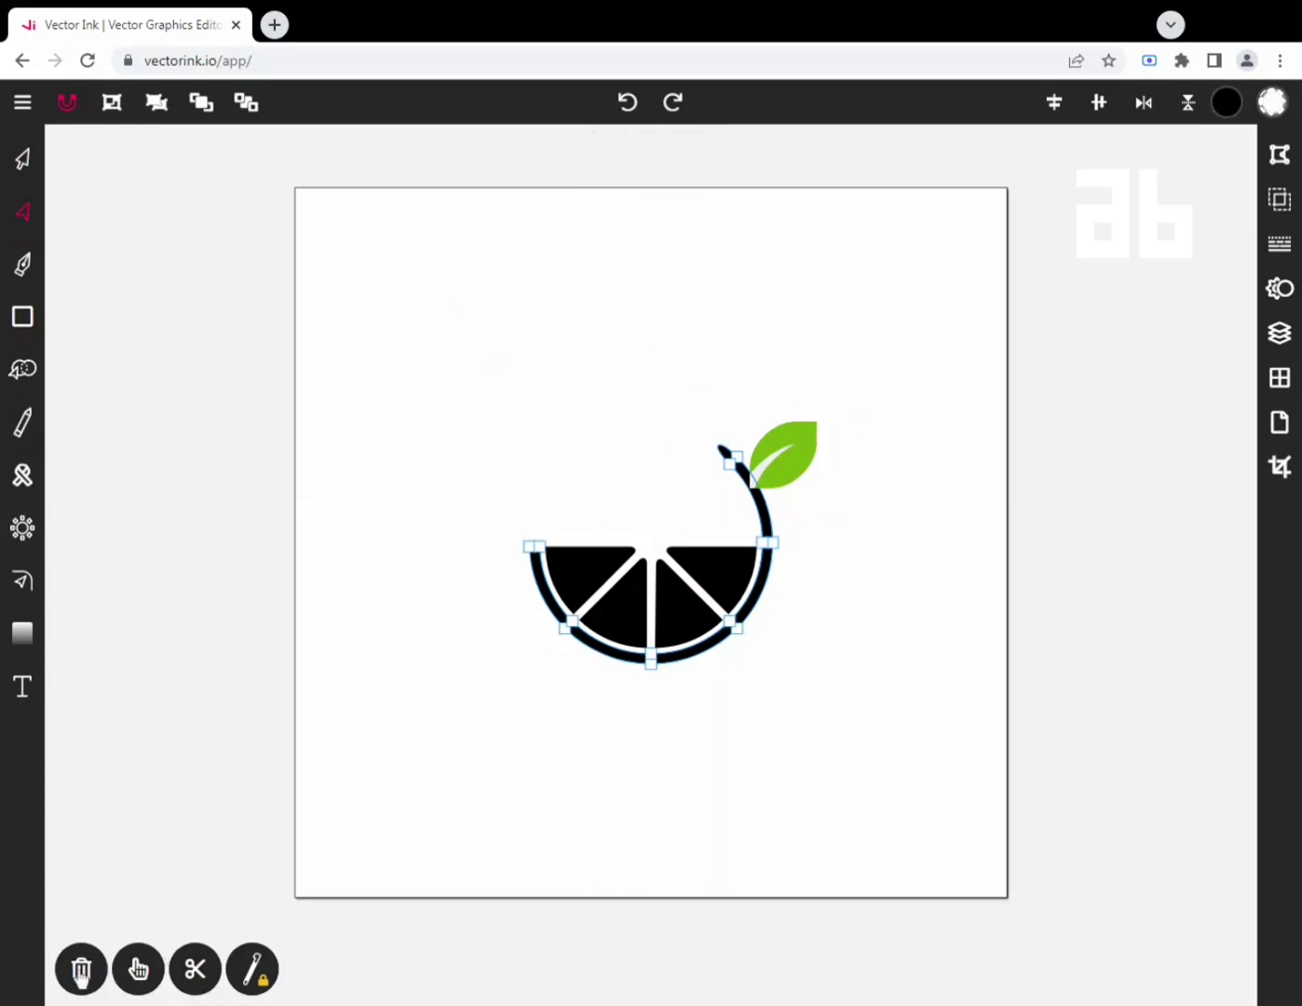
Fill the ring with the same green as the leaf and deselect it.
{"action": "left_click", "coordinate": [23, 160]}
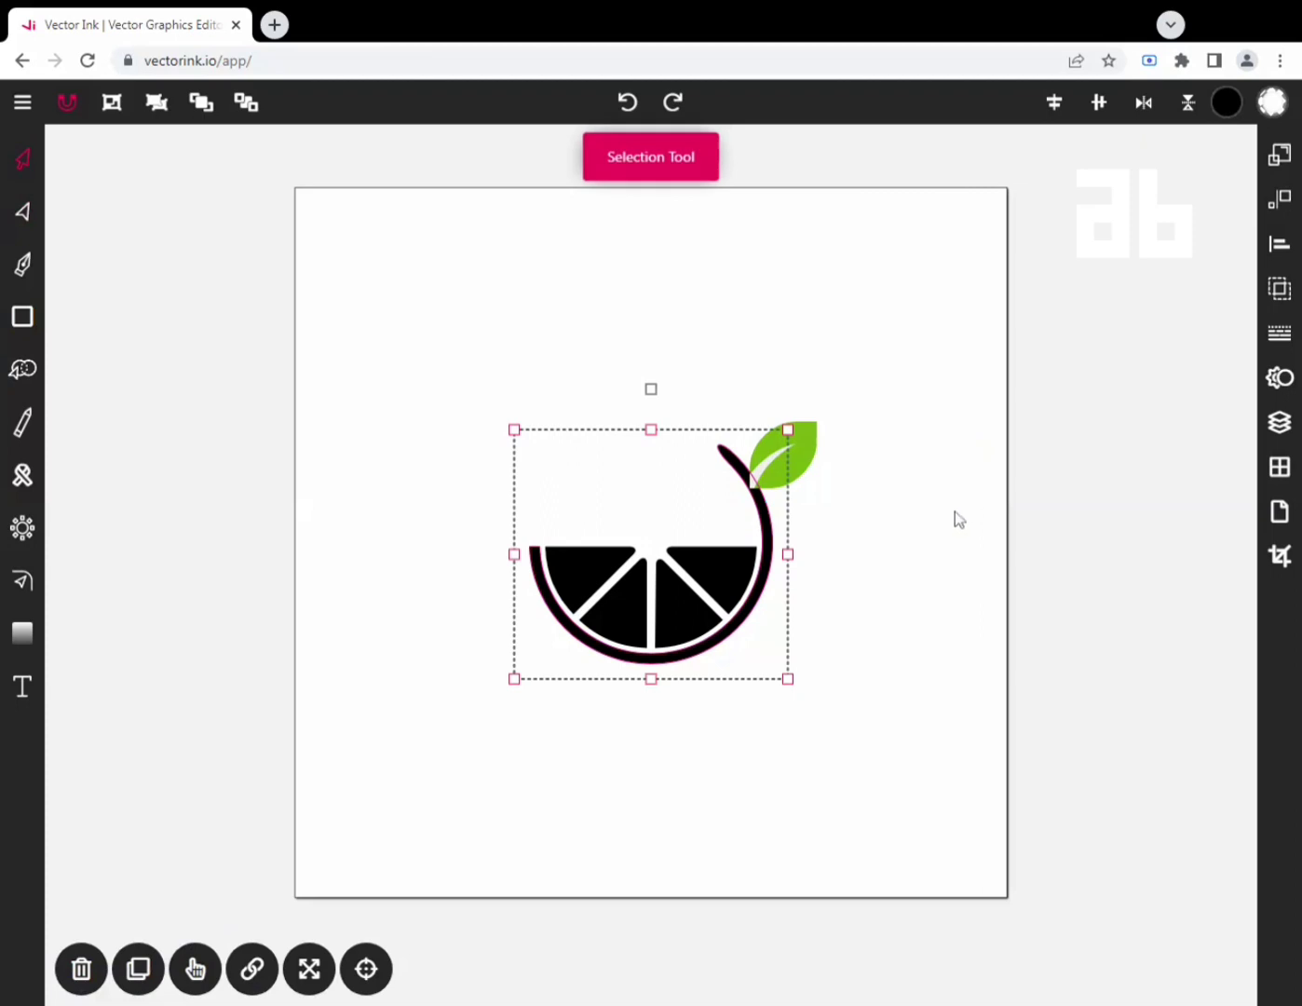
{"action": "left_click", "coordinate": [1225, 102]}
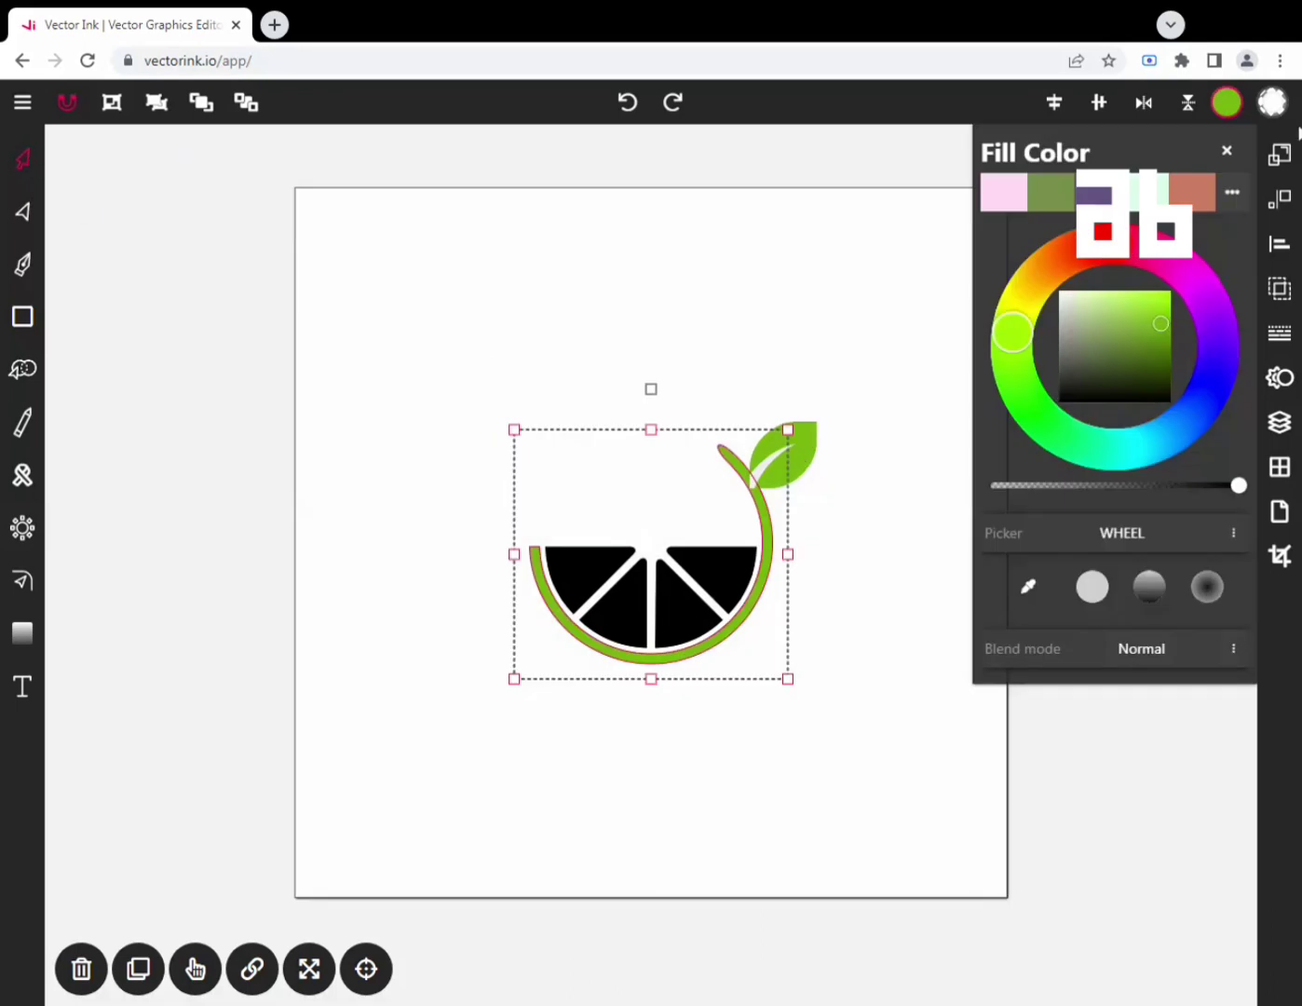
{"action": "left_click", "coordinate": [1227, 150]}
{"action": "left_click", "coordinate": [822, 306]}
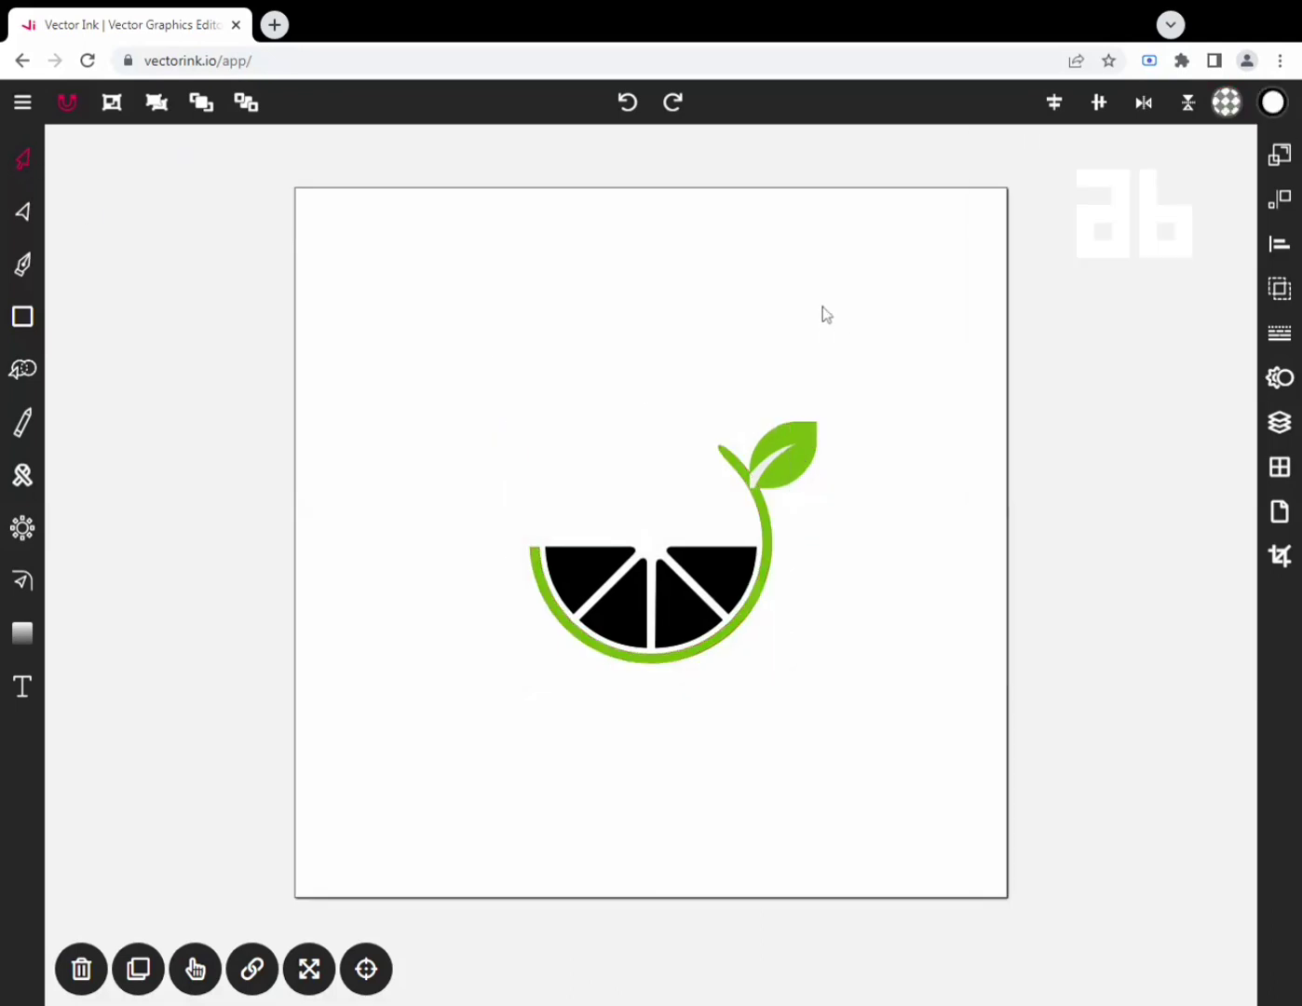
Rotate the leaf clockwise until it points nearly horizontally outward and nudge it down along the stem.
{"action": "left_click", "coordinate": [805, 481]}
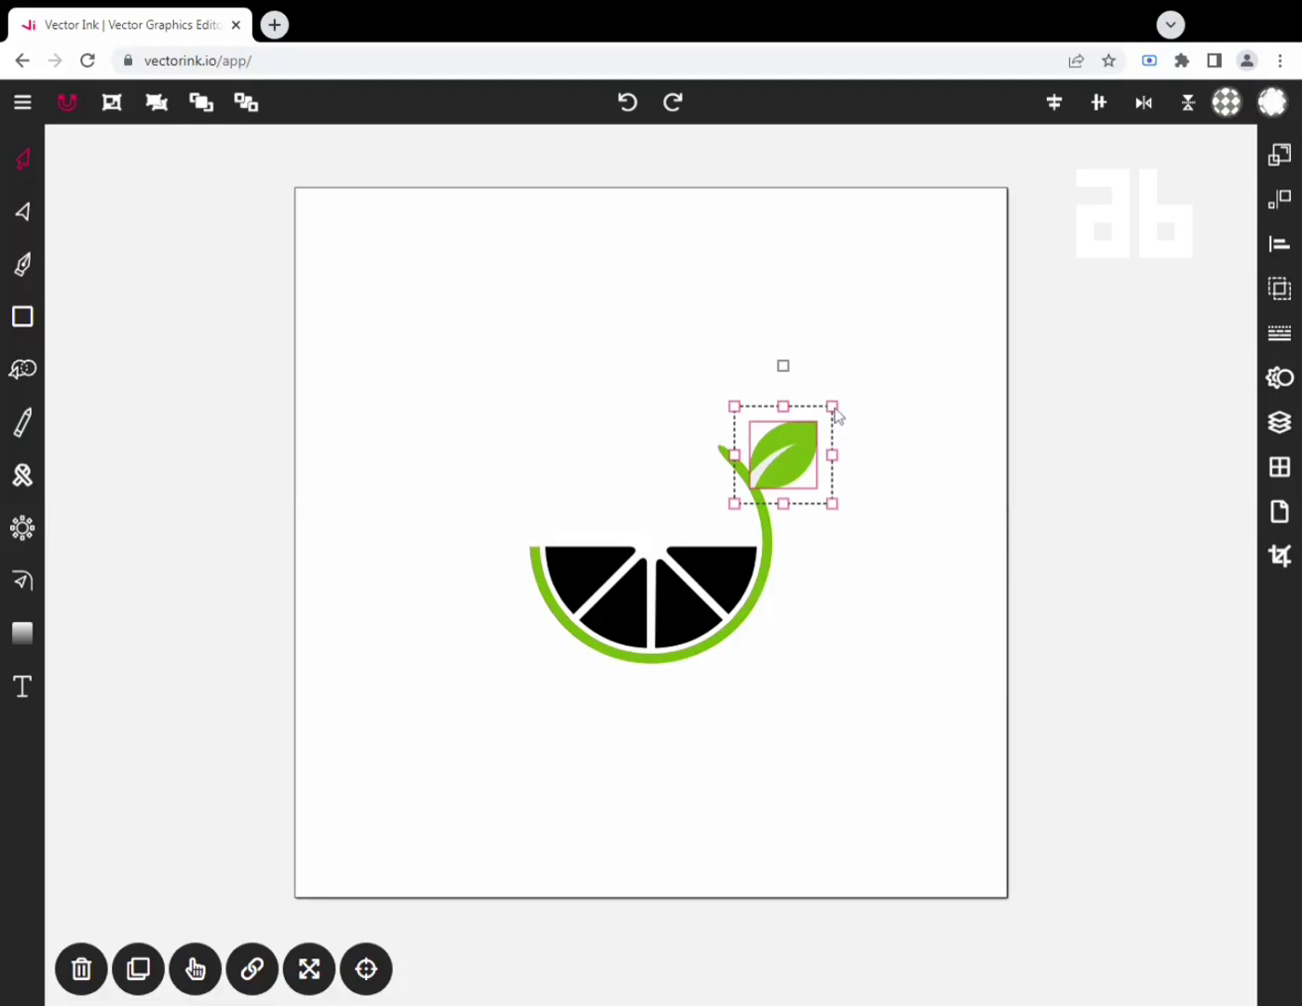
{"action": "left_click_drag", "start_coordinate": [832, 408], "coordinate": [847, 378]}
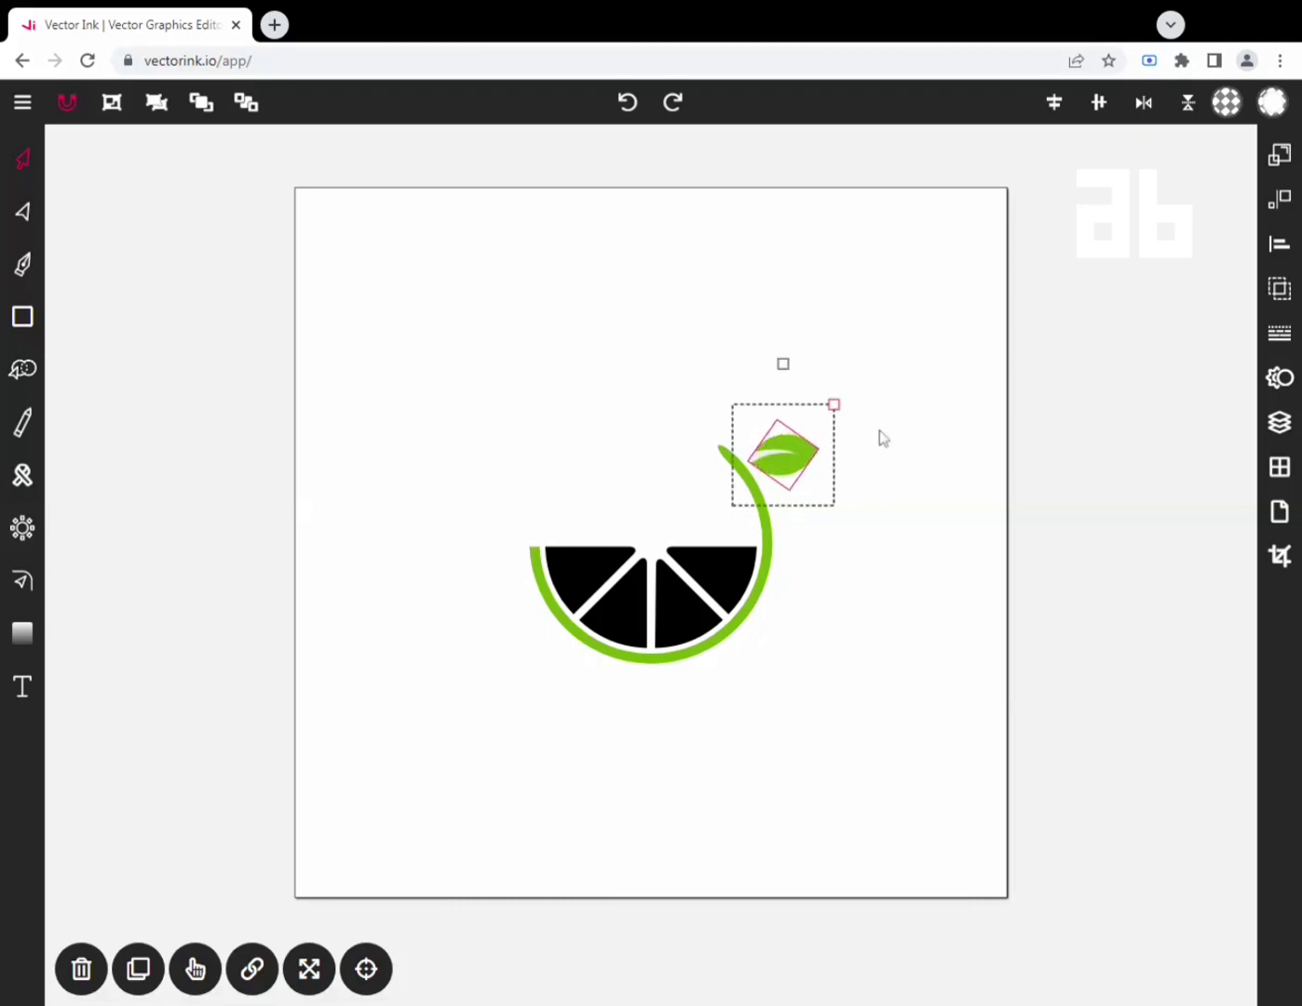
{"action": "key", "text": "Down"}
{"action": "key", "text": "Down"}
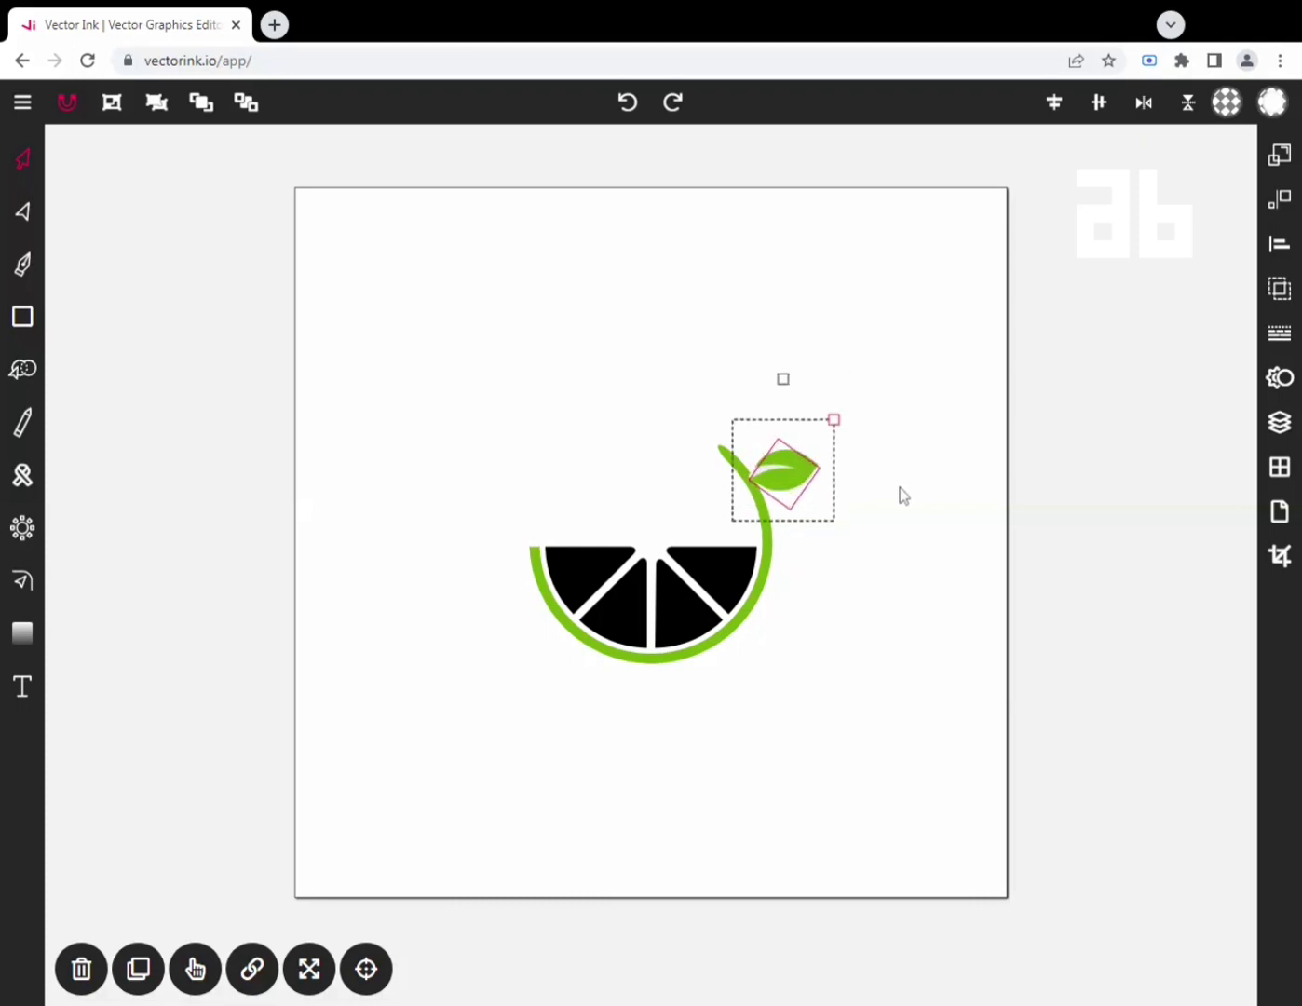
{"action": "key", "text": "Down"}
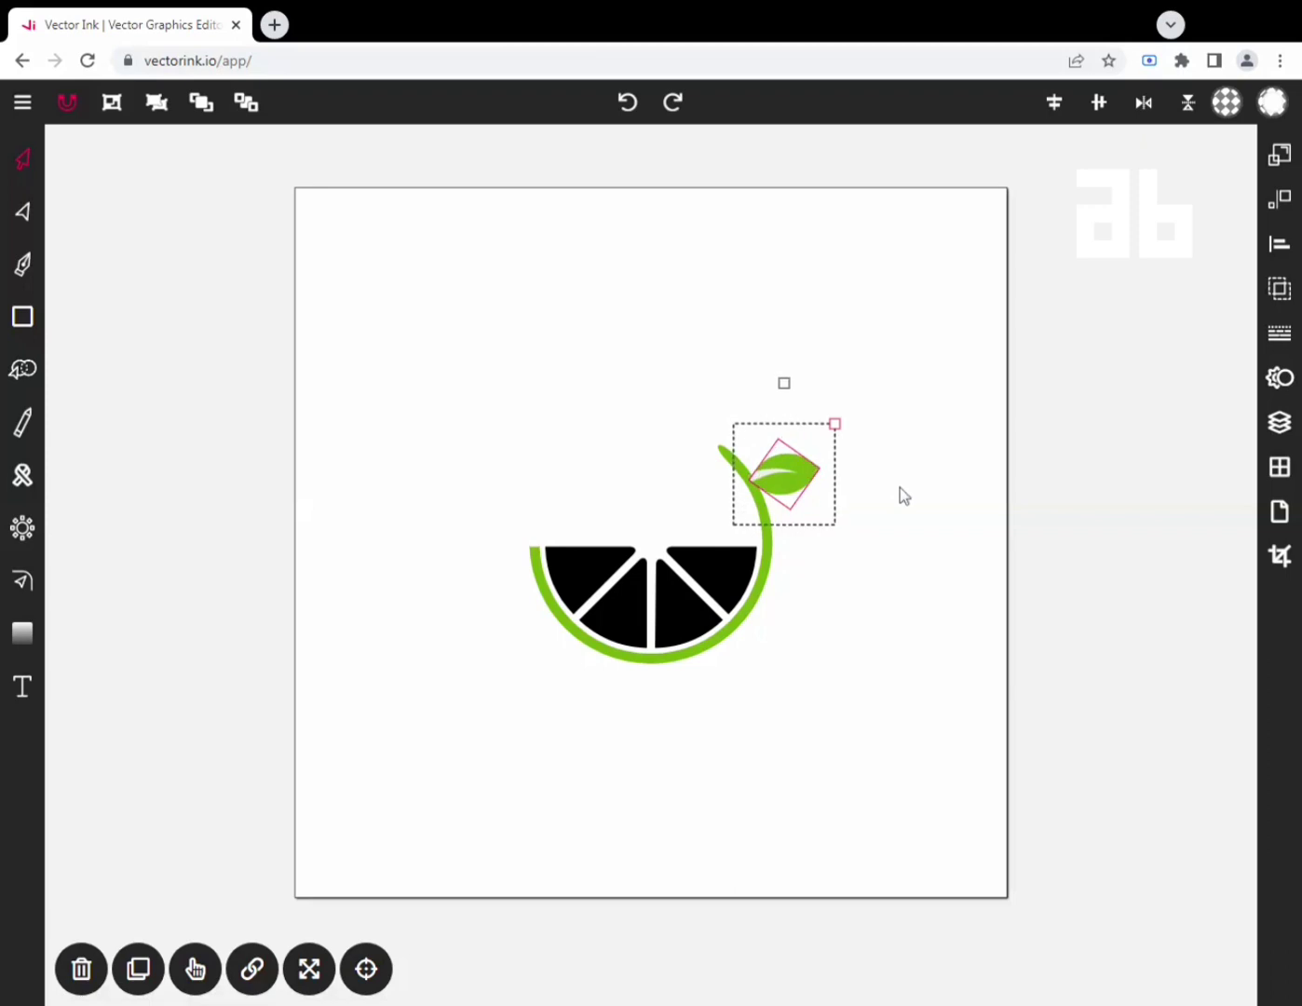
Rotate the leaf counterclockwise until its tip points up and outward, and seat it slightly higher behind the stem.
{"action": "left_click_drag", "start_coordinate": [784, 383], "coordinate": [755, 373]}
{"action": "left_click", "coordinate": [882, 537]}
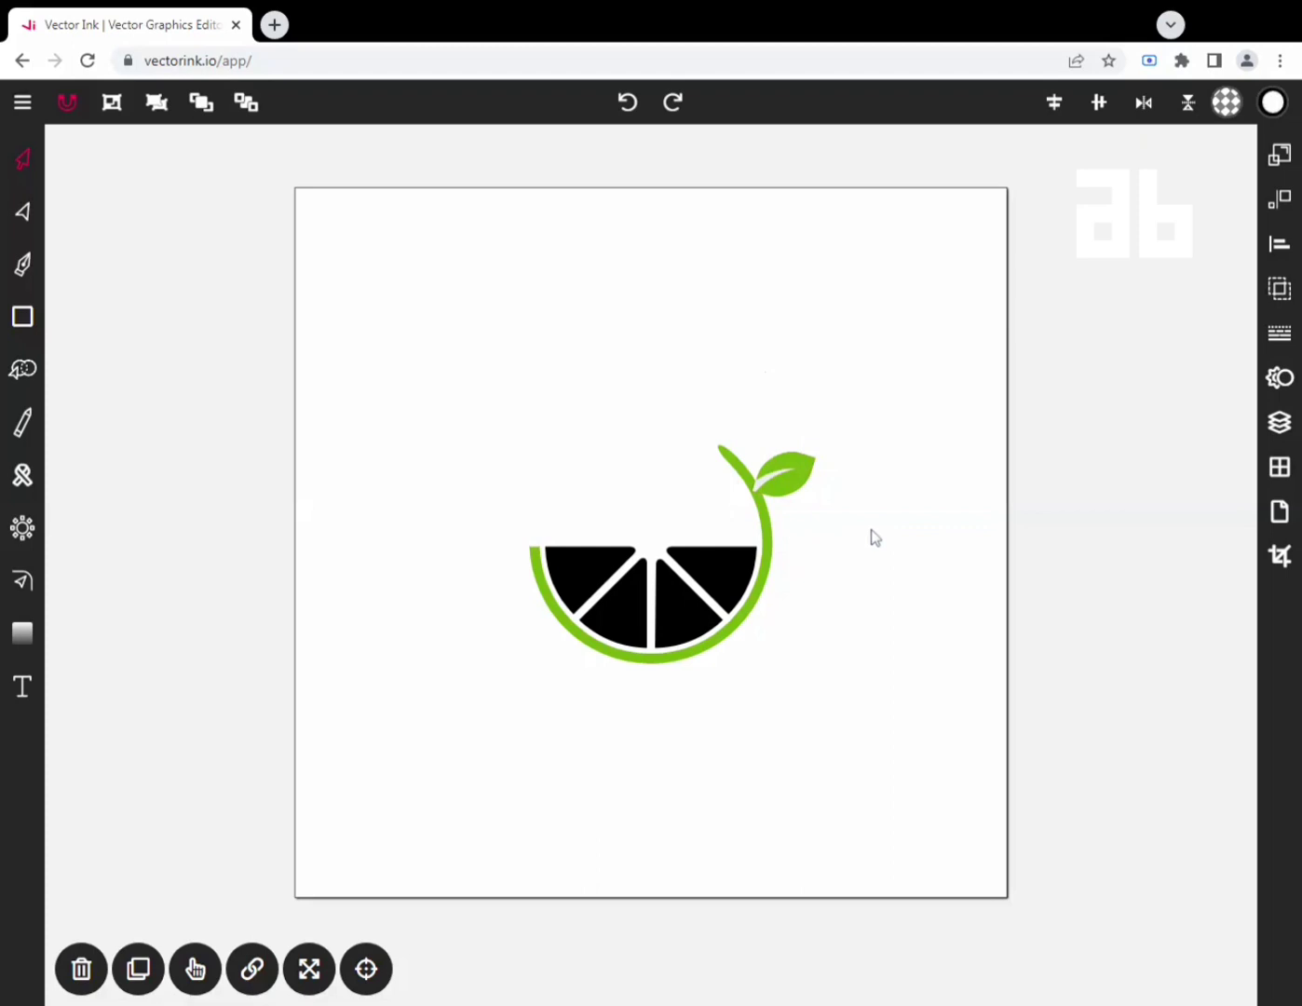
{"action": "left_click", "coordinate": [801, 493]}
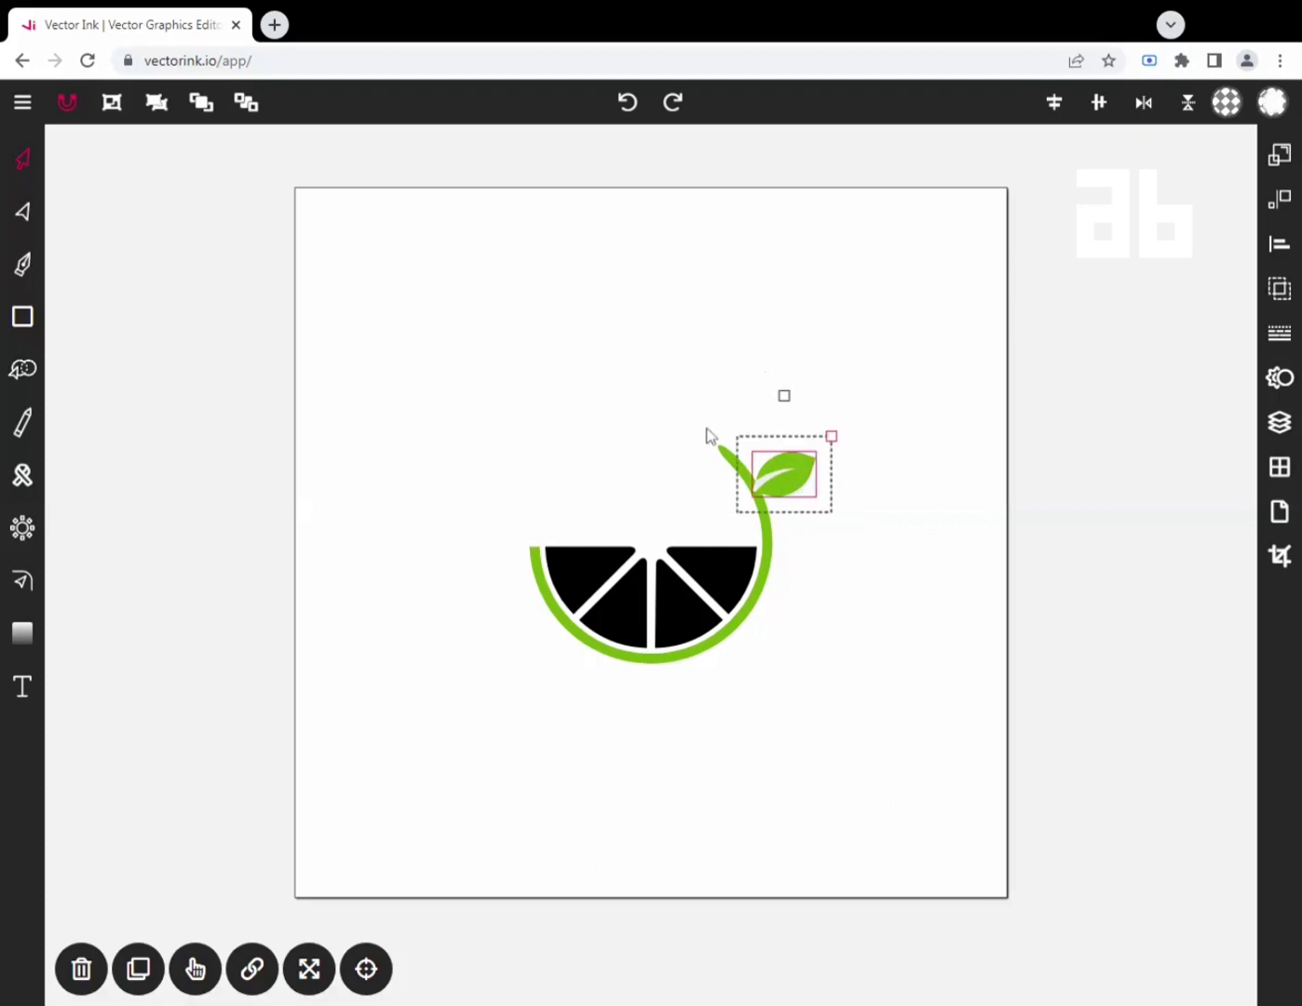
{"action": "left_click", "coordinate": [245, 103]}
{"action": "left_click_drag", "start_coordinate": [809, 502], "coordinate": [807, 496]}
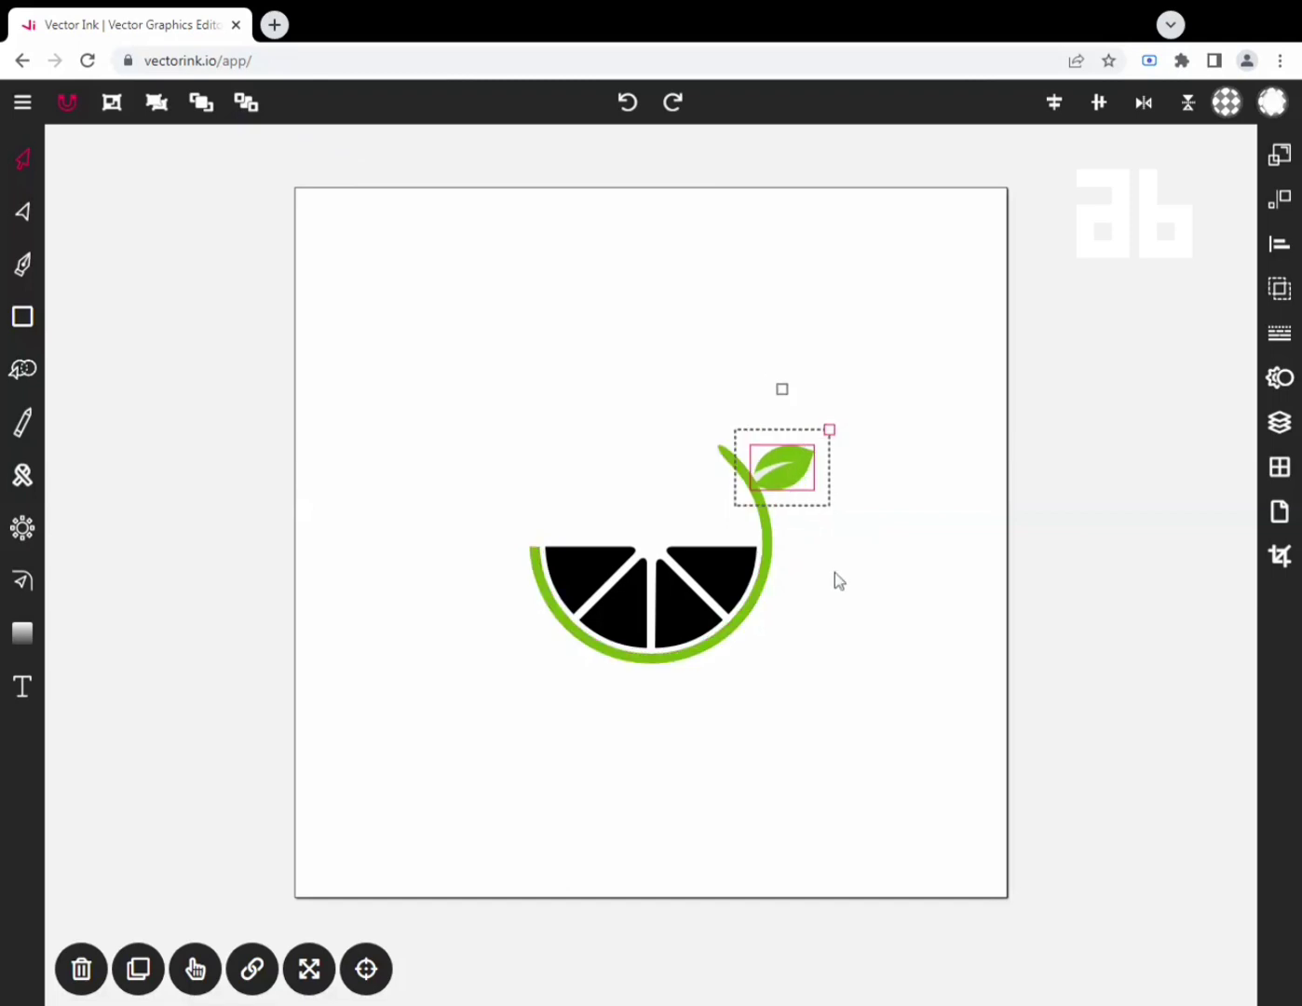
{"action": "left_click", "coordinate": [834, 573]}
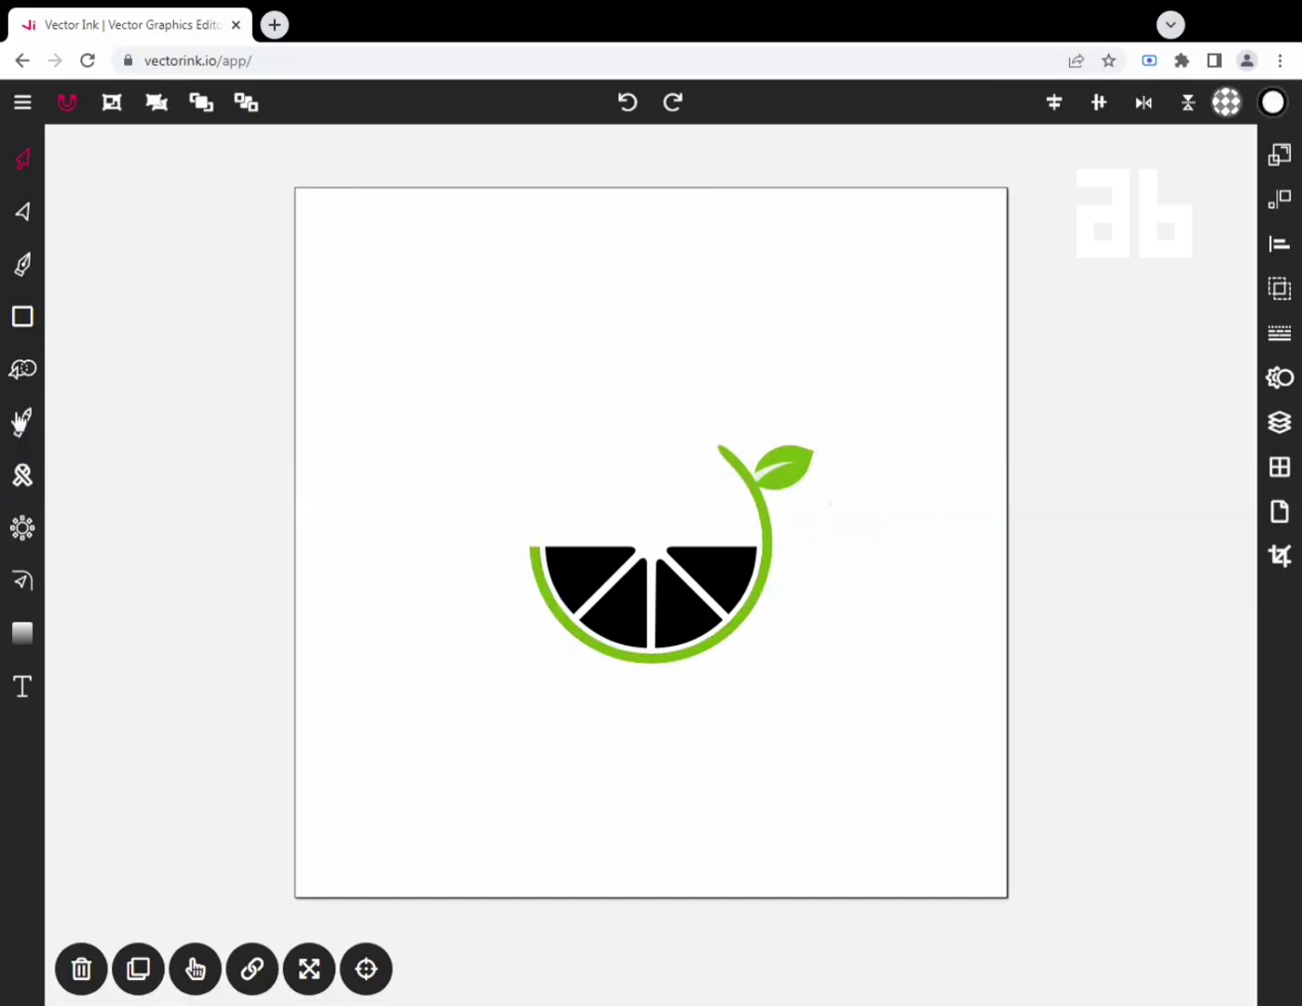
Draw a wide, flat triangle below the citrus slice using a polygon with 3 sides.
{"action": "left_click", "coordinate": [21, 321]}
{"action": "left_click", "coordinate": [22, 324]}
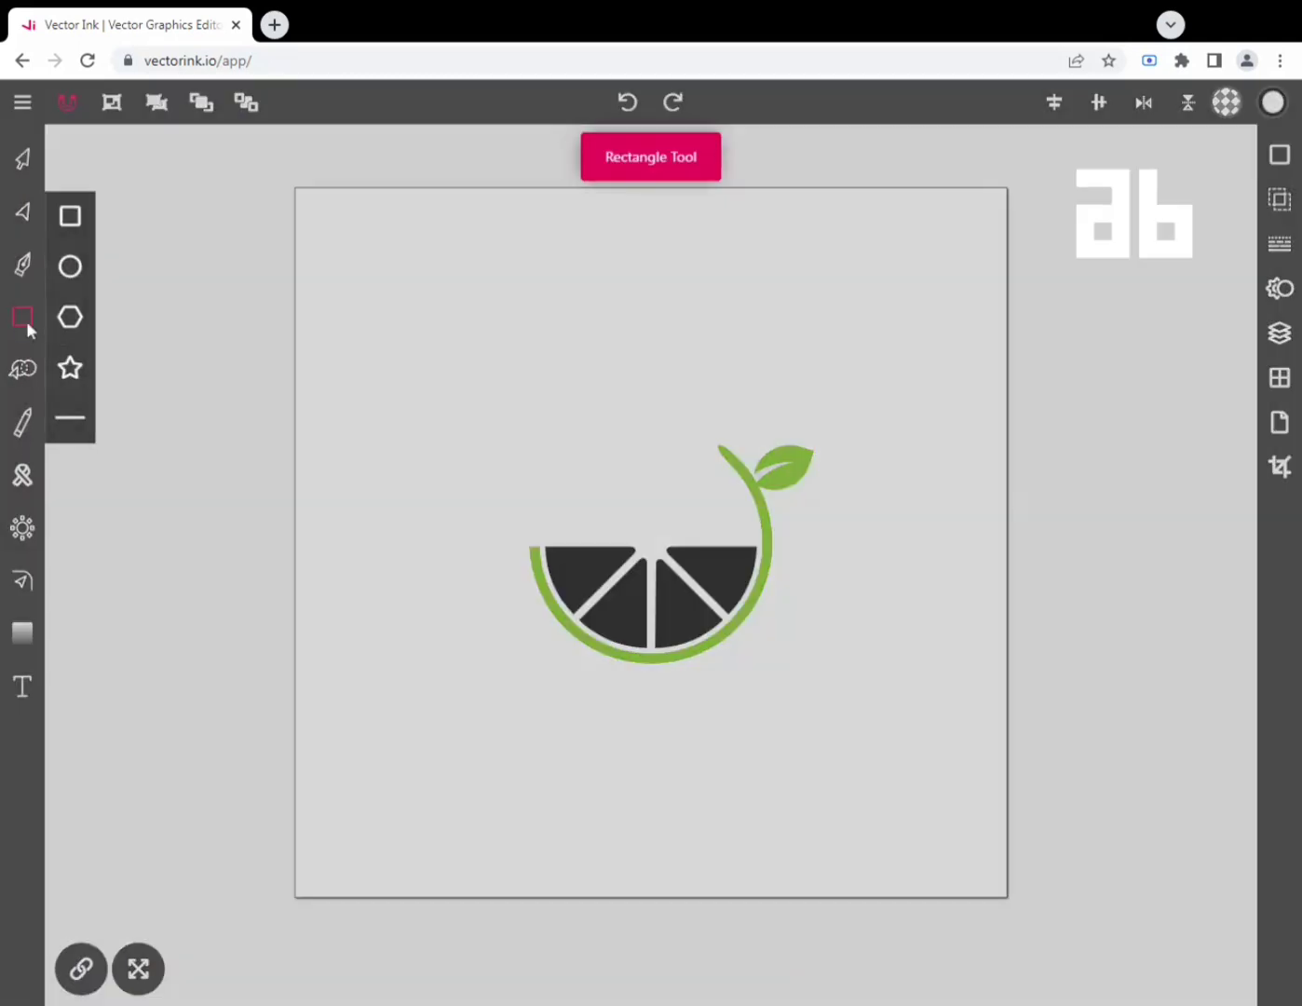
{"action": "left_click", "coordinate": [69, 320]}
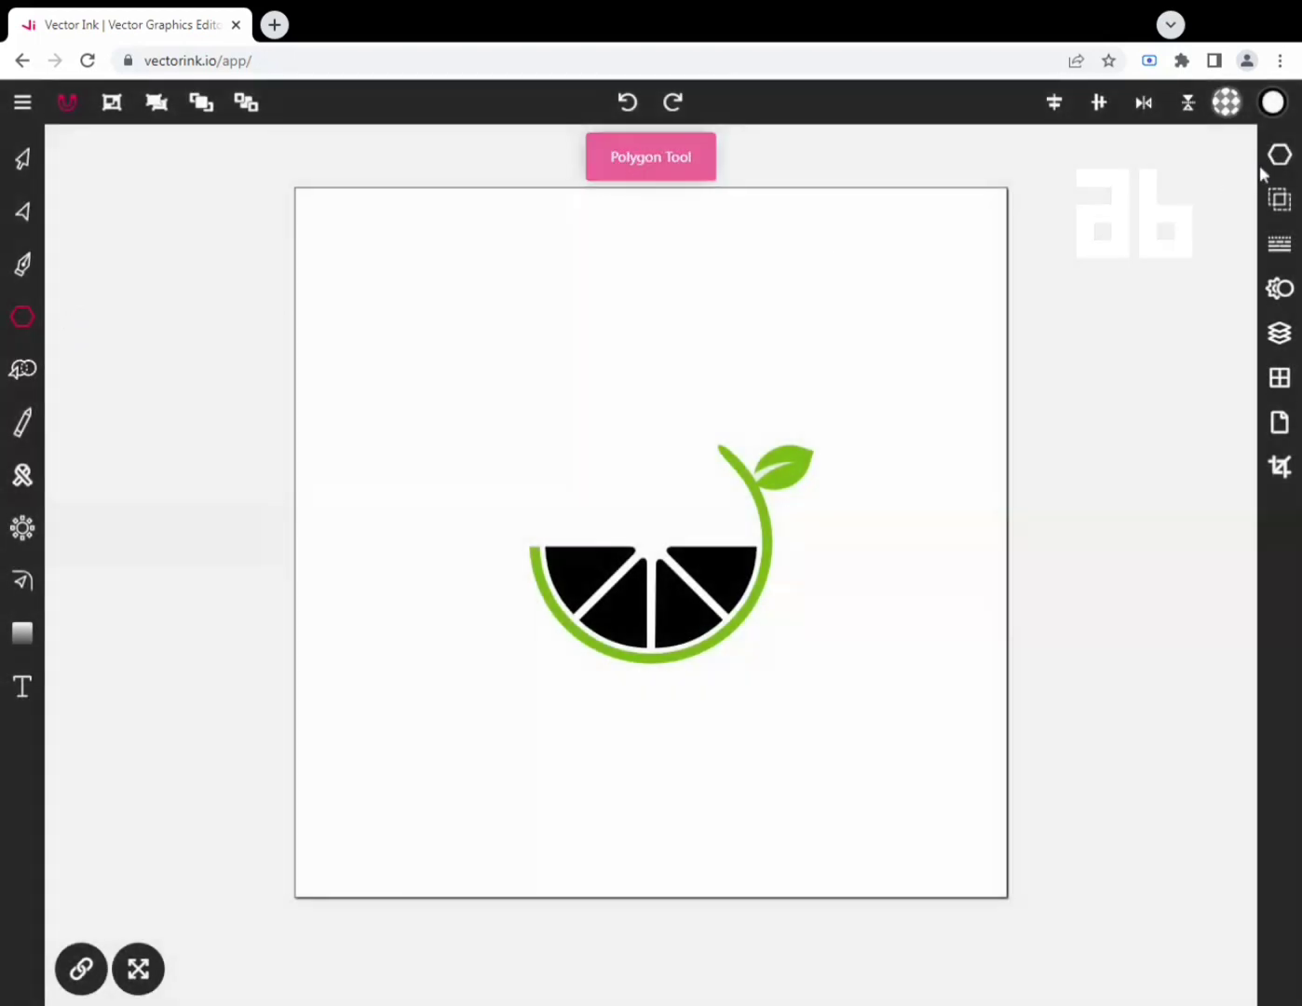
{"action": "left_click", "coordinate": [1278, 156]}
{"action": "double_click", "coordinate": [1180, 189]}
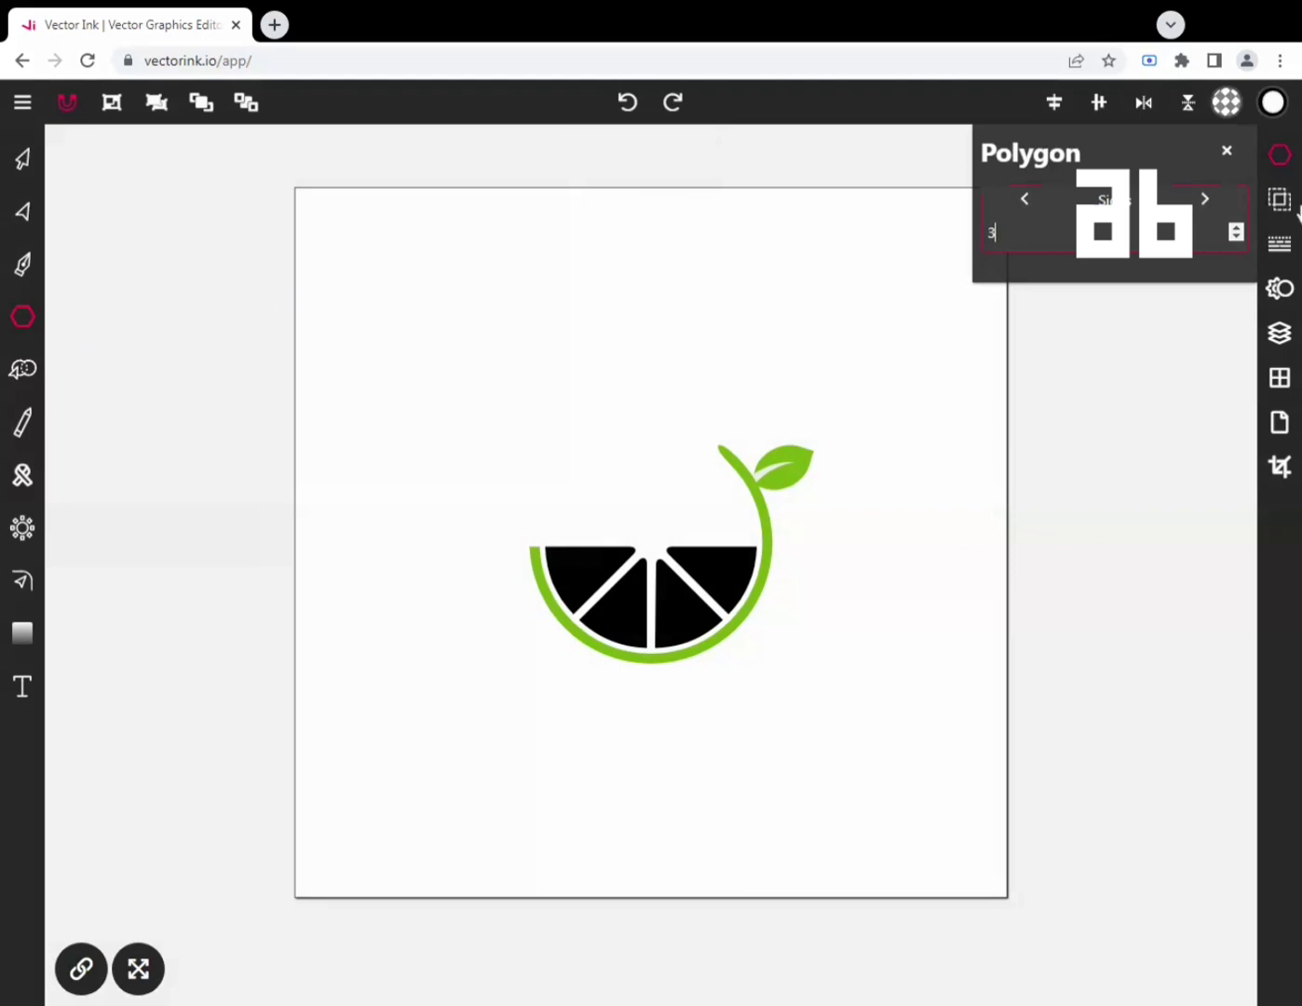
{"action": "left_click", "coordinate": [1229, 151]}
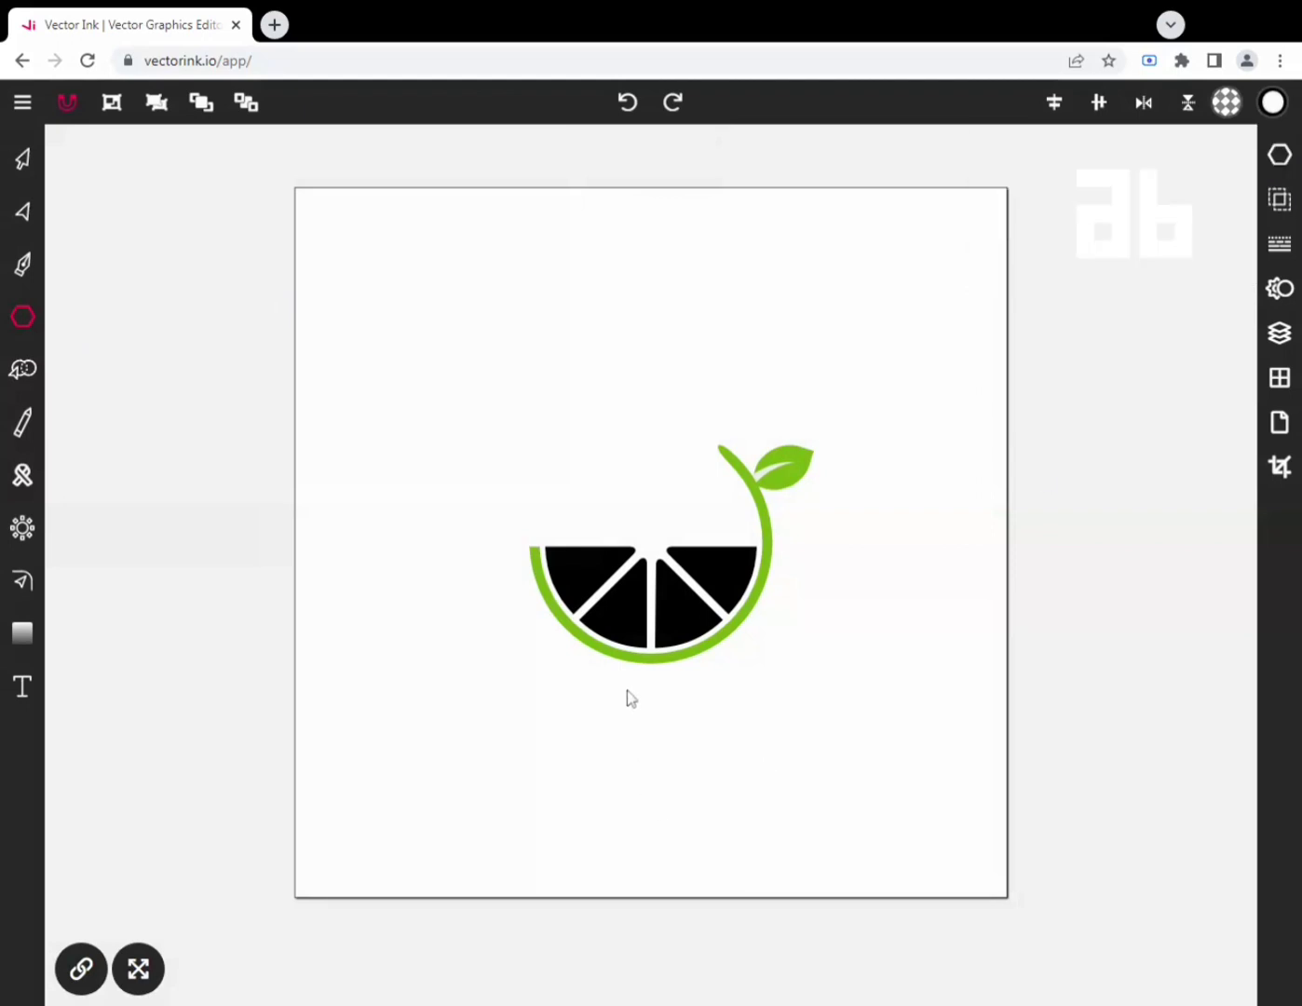
{"action": "left_click_drag", "start_coordinate": [626, 689], "coordinate": [781, 763]}
Center the triangle horizontally on the artboard and move it down, leaving a gap beneath the ring.
{"action": "left_click", "coordinate": [22, 163]}
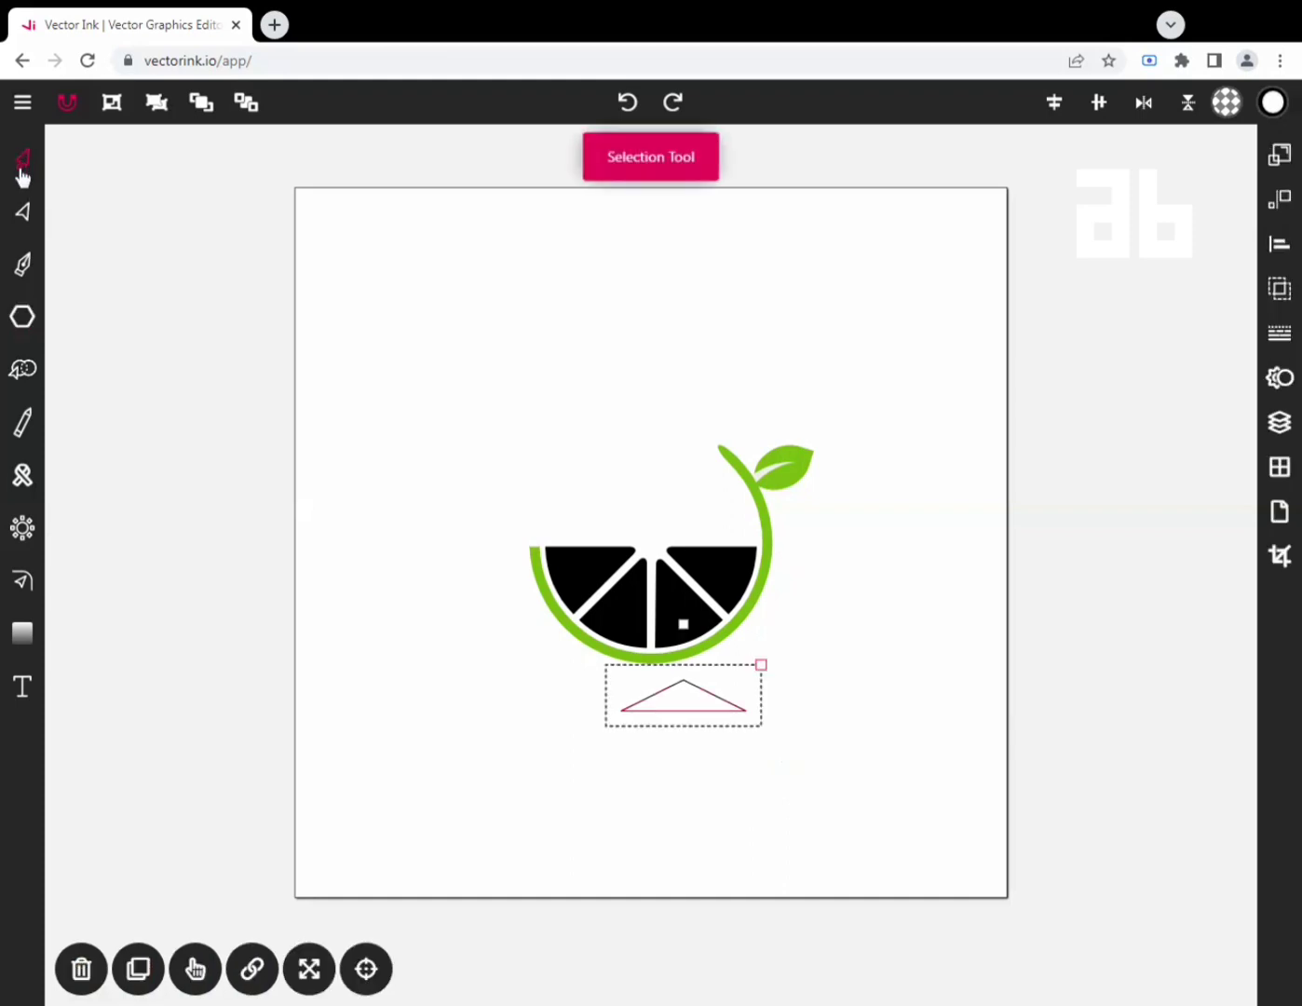
{"action": "left_click", "coordinate": [1054, 105]}
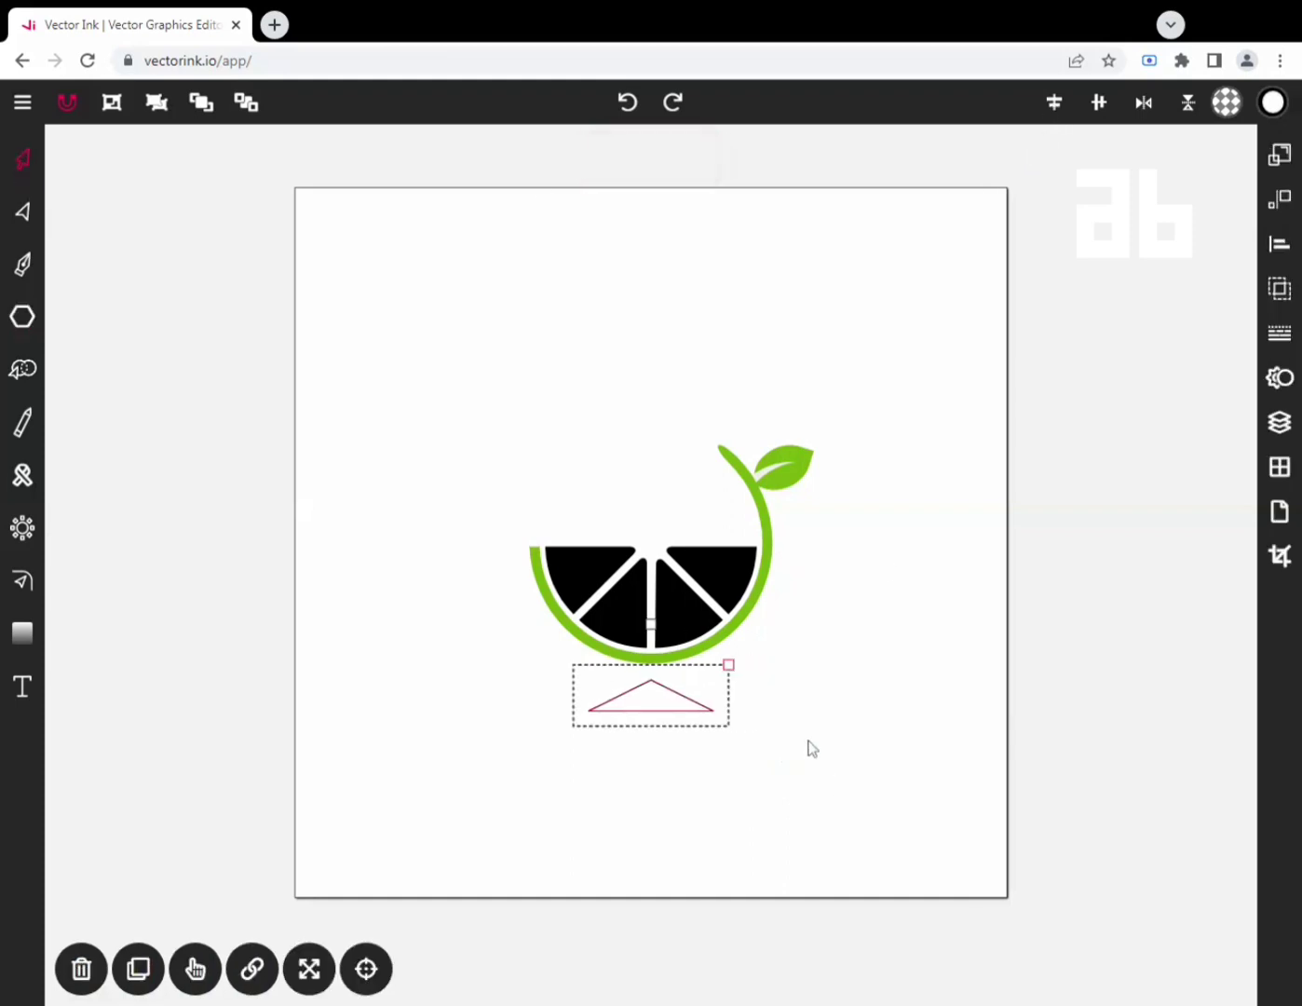
{"action": "left_click_drag", "start_coordinate": [812, 747], "coordinate": [811, 787]}
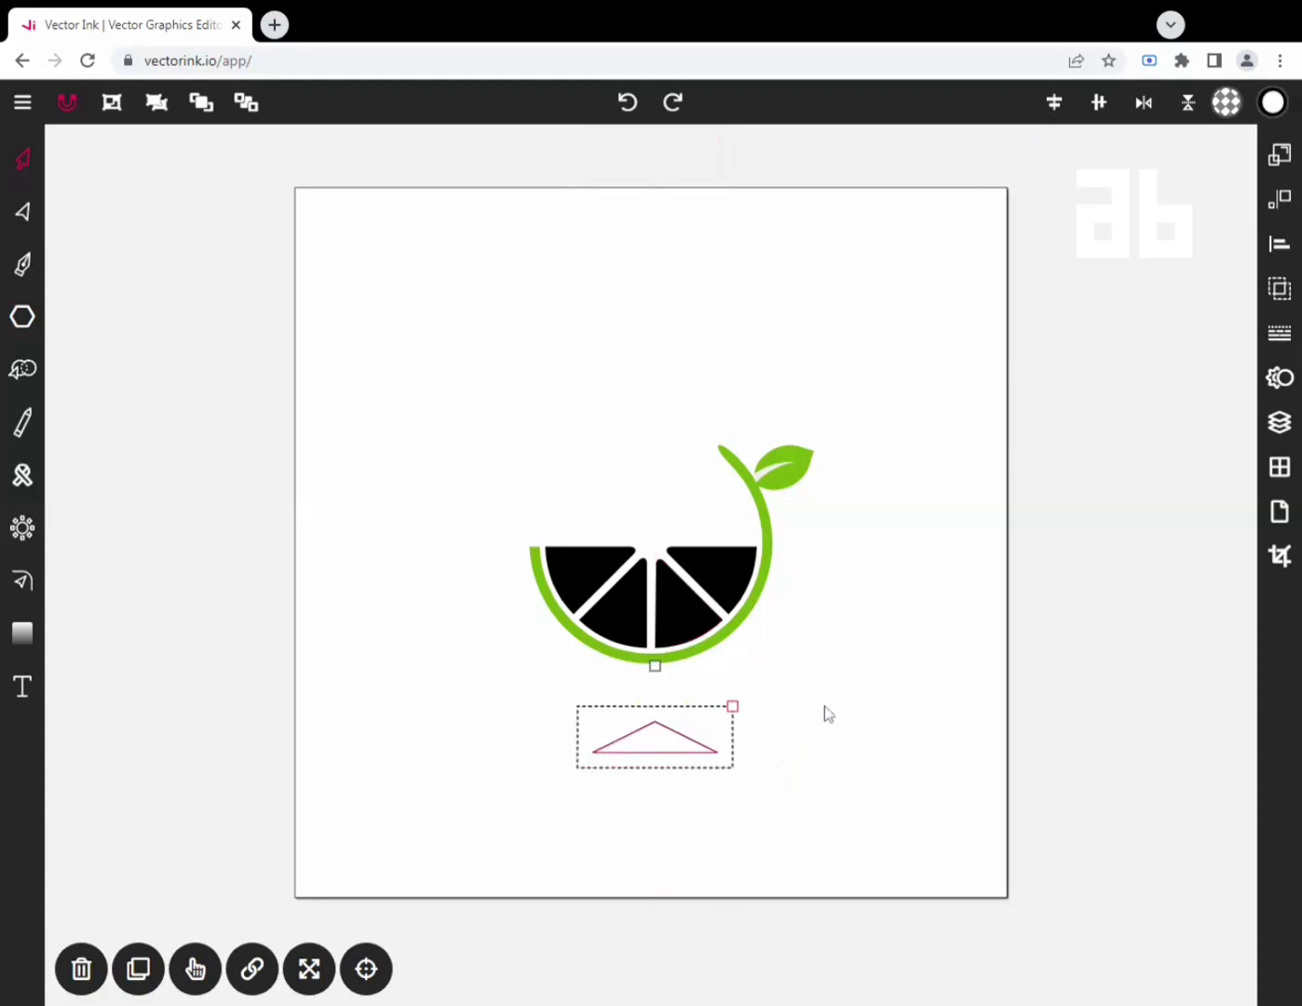
{"action": "left_click", "coordinate": [823, 708]}
Draw a tall, narrow rectangle running from the ring's lower edge down into the triangle.
{"action": "left_click", "coordinate": [22, 316]}
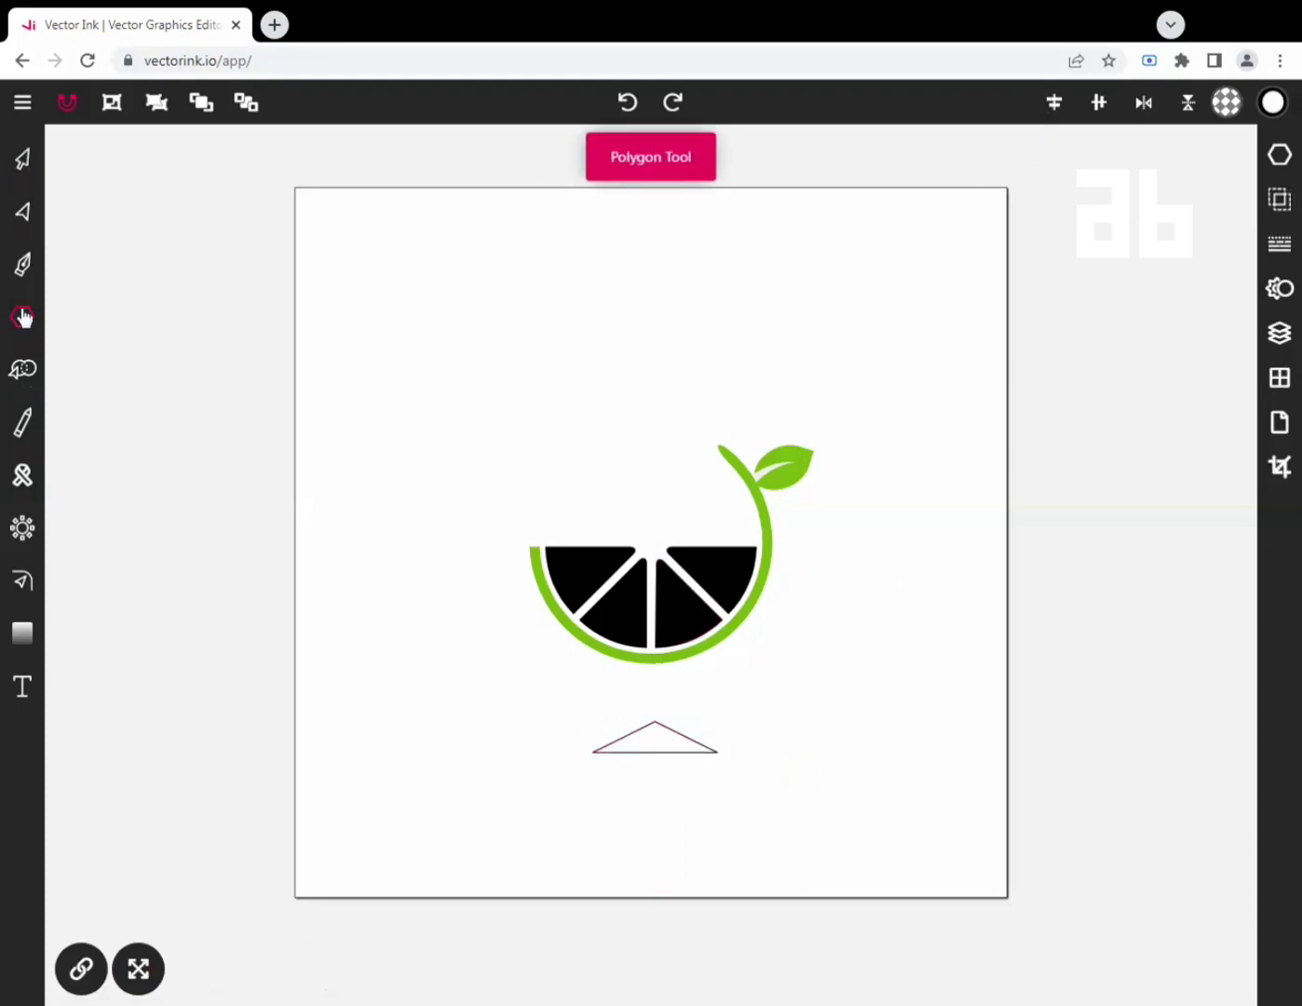
{"action": "left_click", "coordinate": [23, 317]}
{"action": "left_click", "coordinate": [68, 218]}
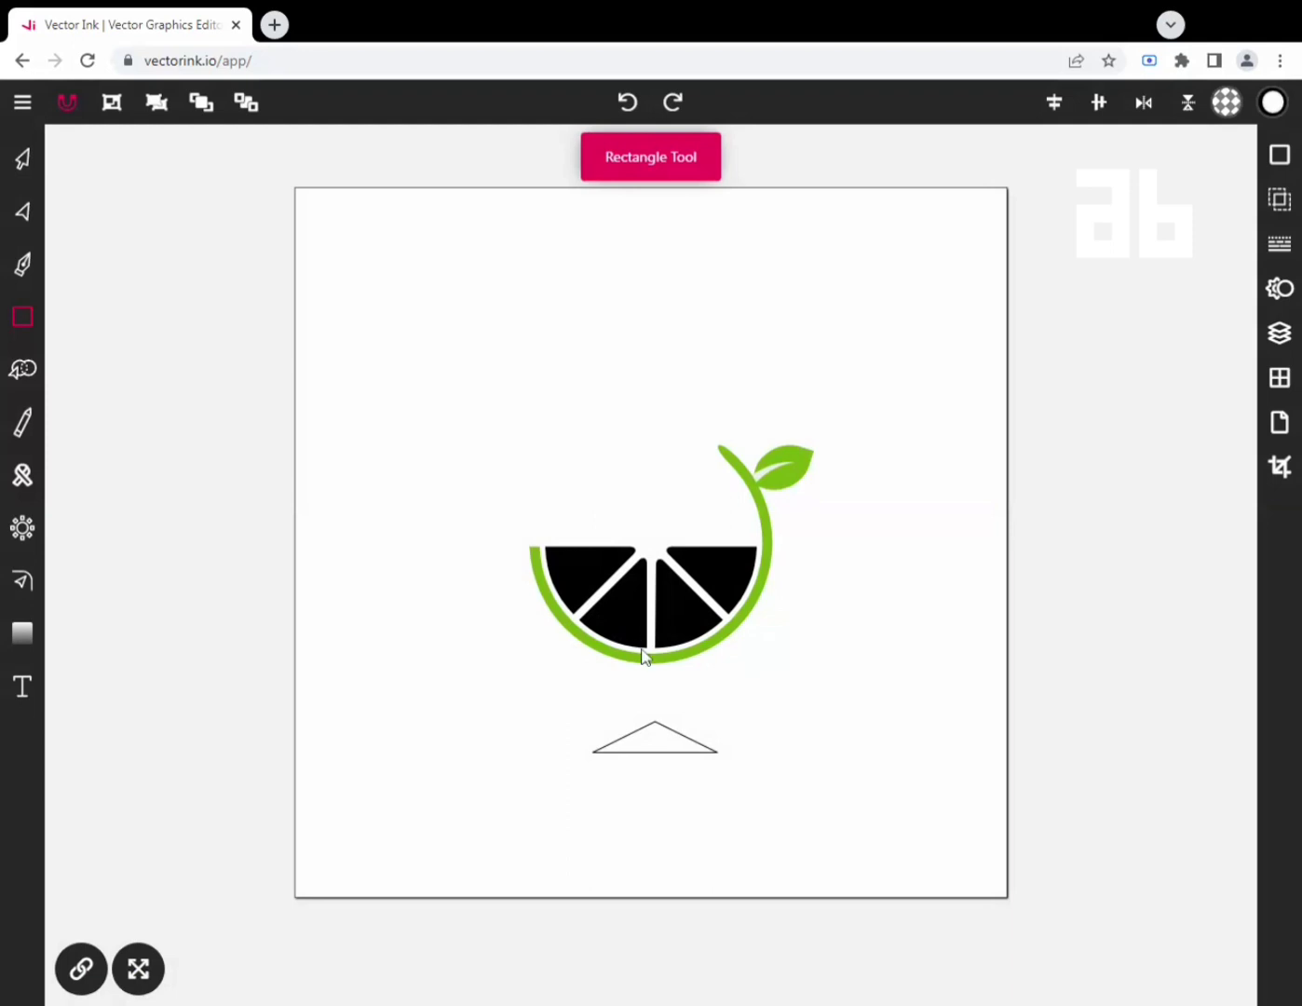
{"action": "left_click_drag", "start_coordinate": [643, 652], "coordinate": [680, 793]}
Narrow the rectangle to a thin glass stem and center it horizontally on the artboard.
{"action": "left_click", "coordinate": [23, 159]}
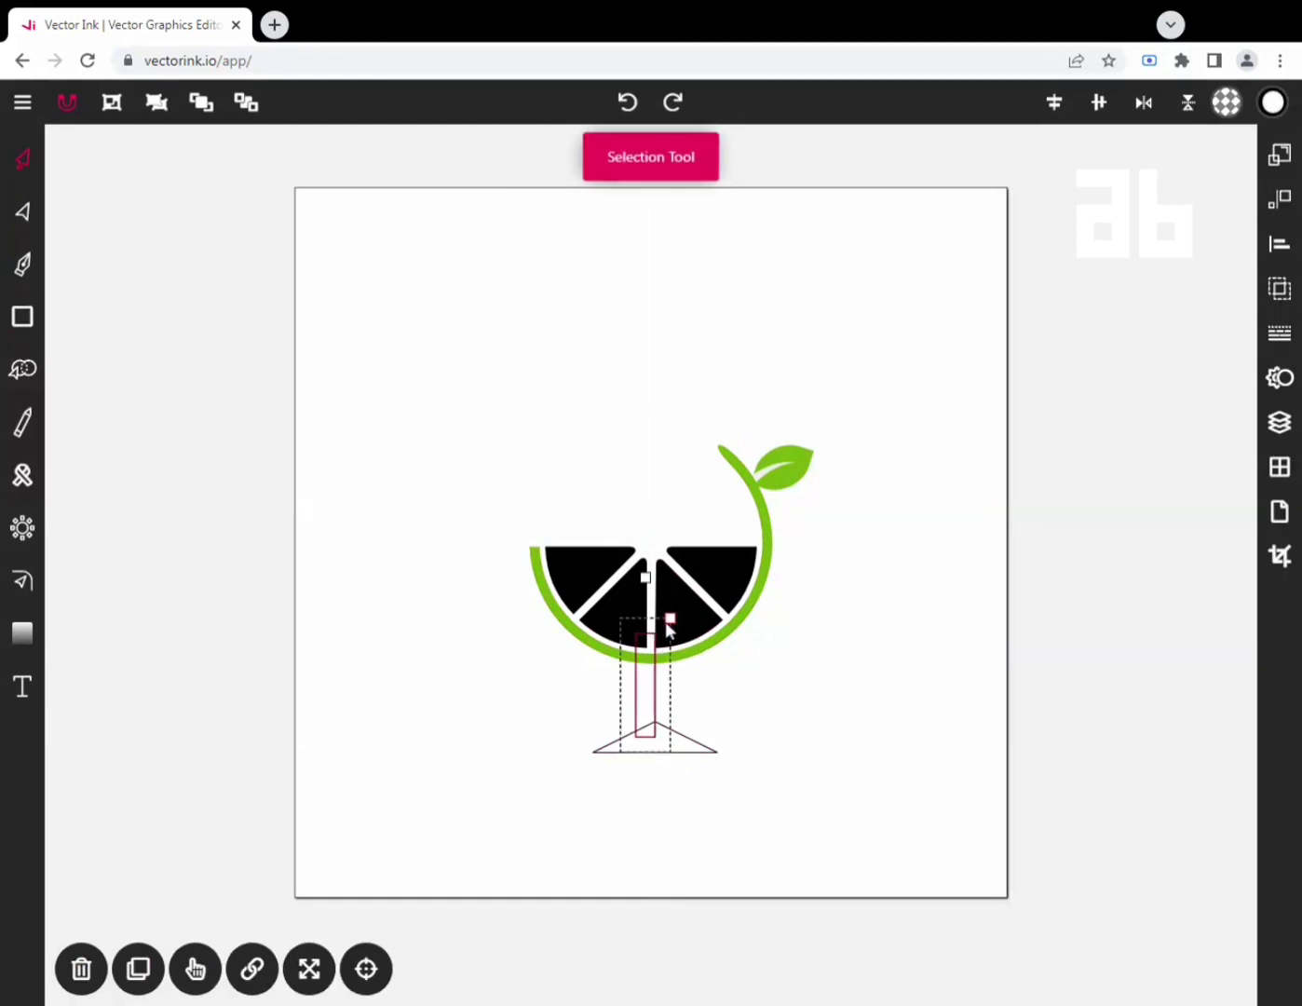
{"action": "left_click", "coordinate": [641, 698]}
{"action": "left_click", "coordinate": [624, 694]}
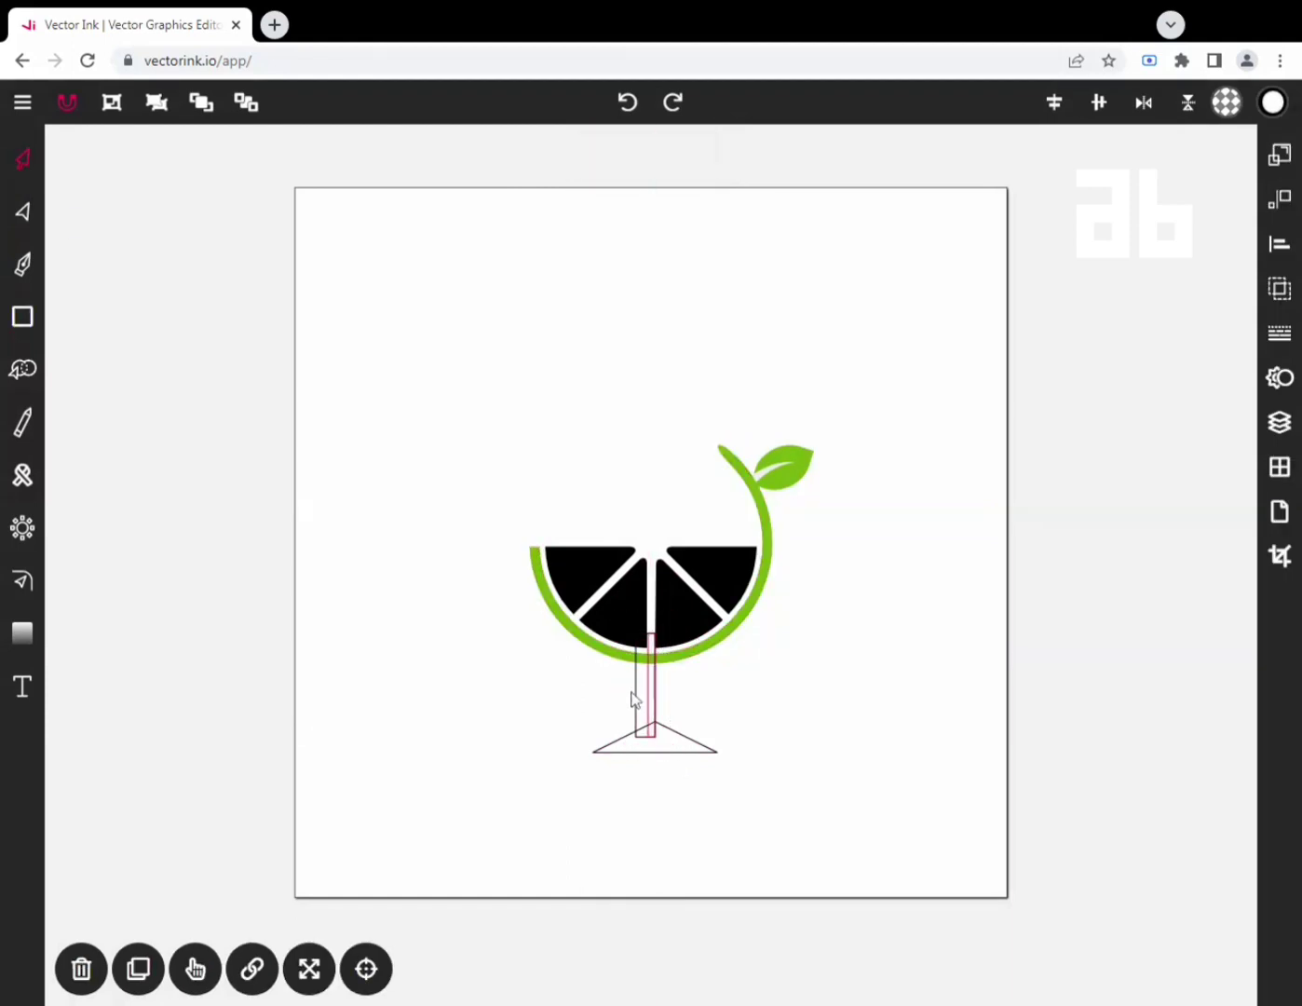
{"action": "left_click", "coordinate": [634, 698]}
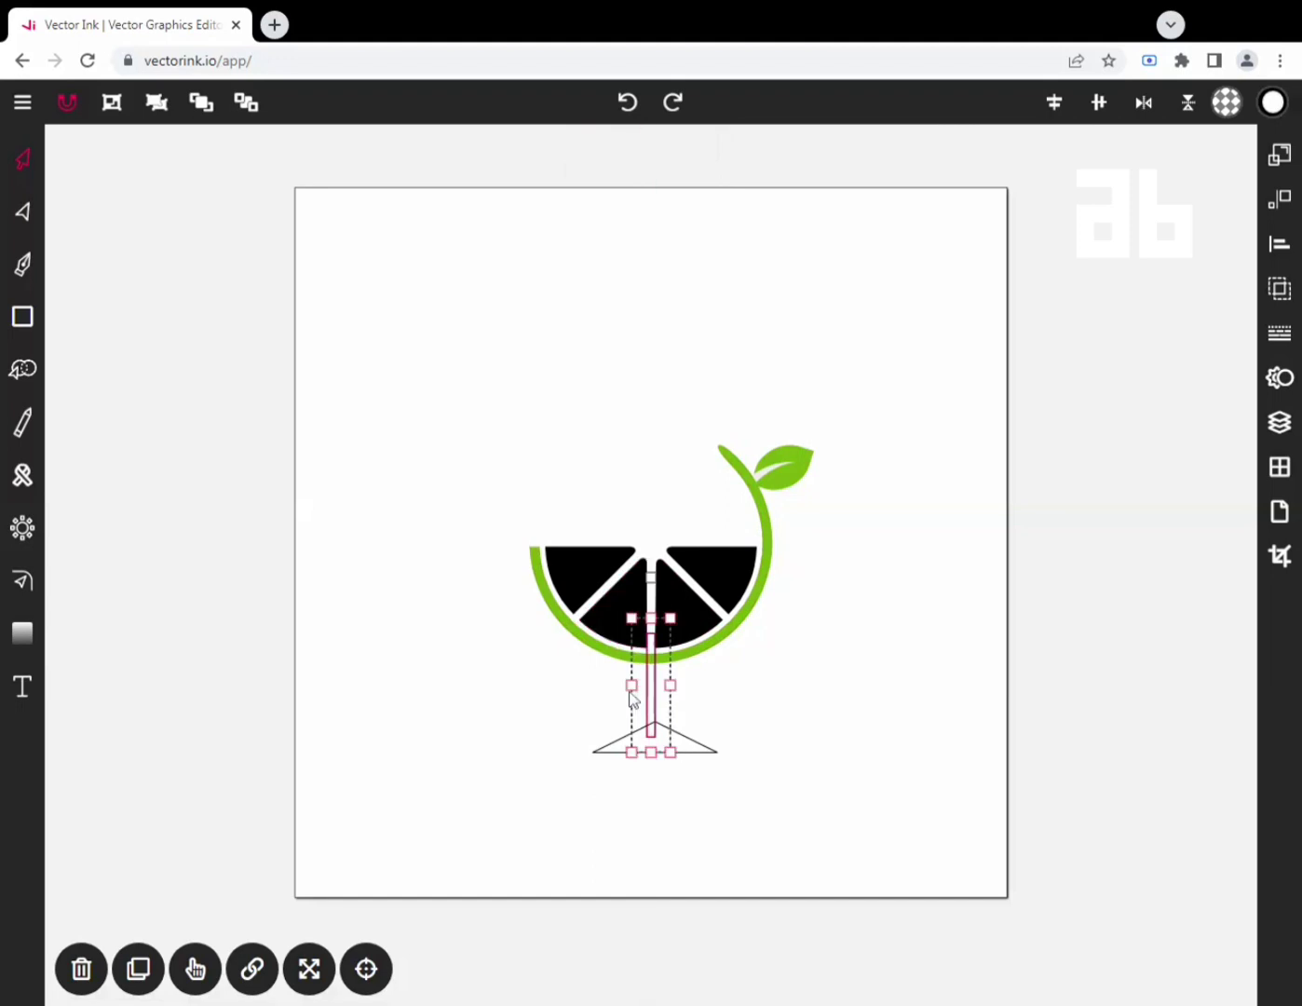
{"action": "left_click", "coordinate": [635, 691]}
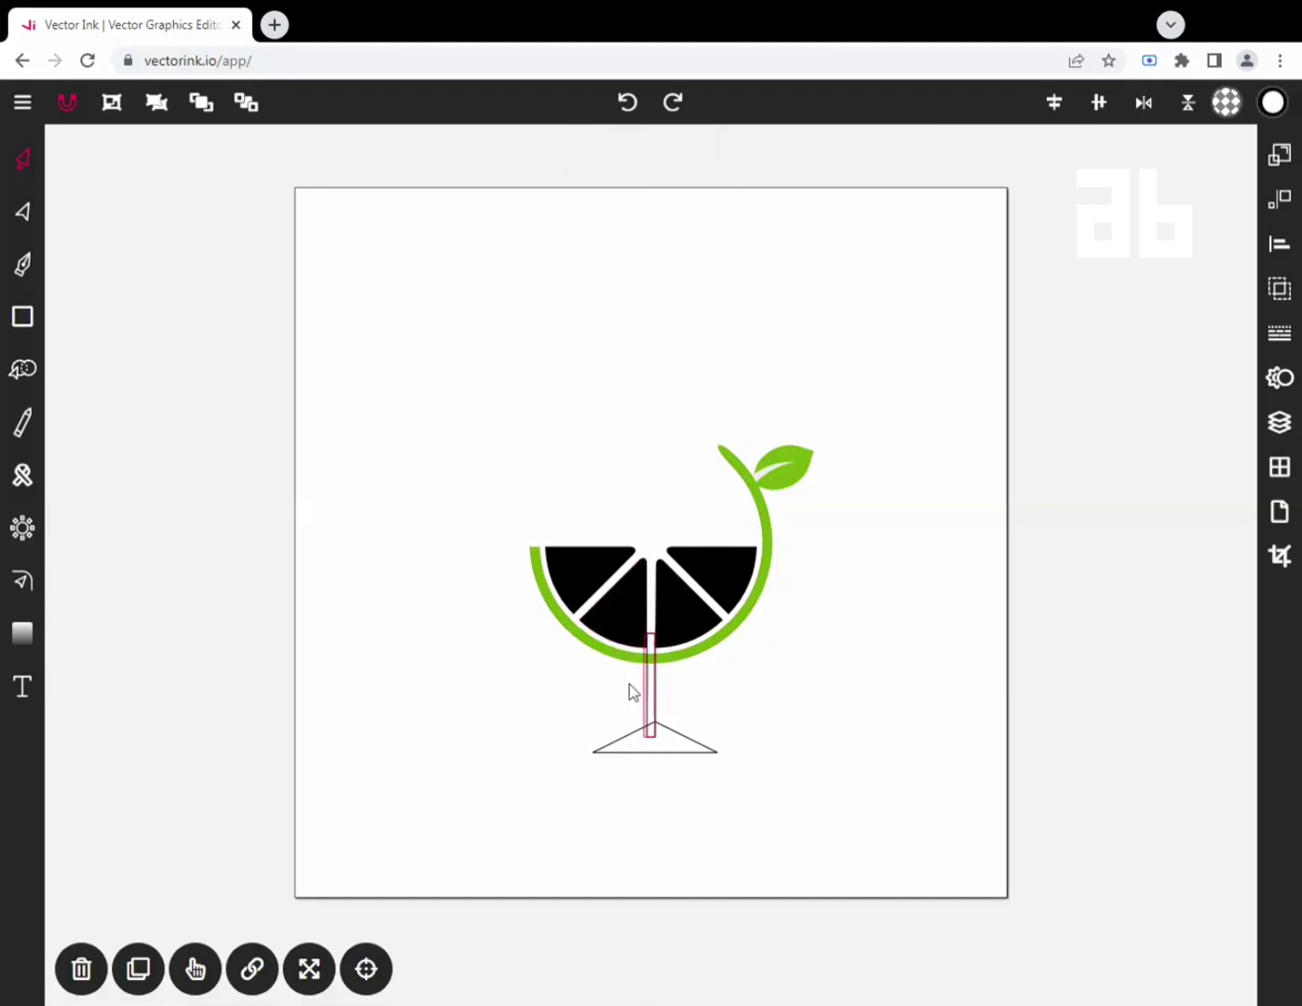
{"action": "left_click", "coordinate": [633, 690]}
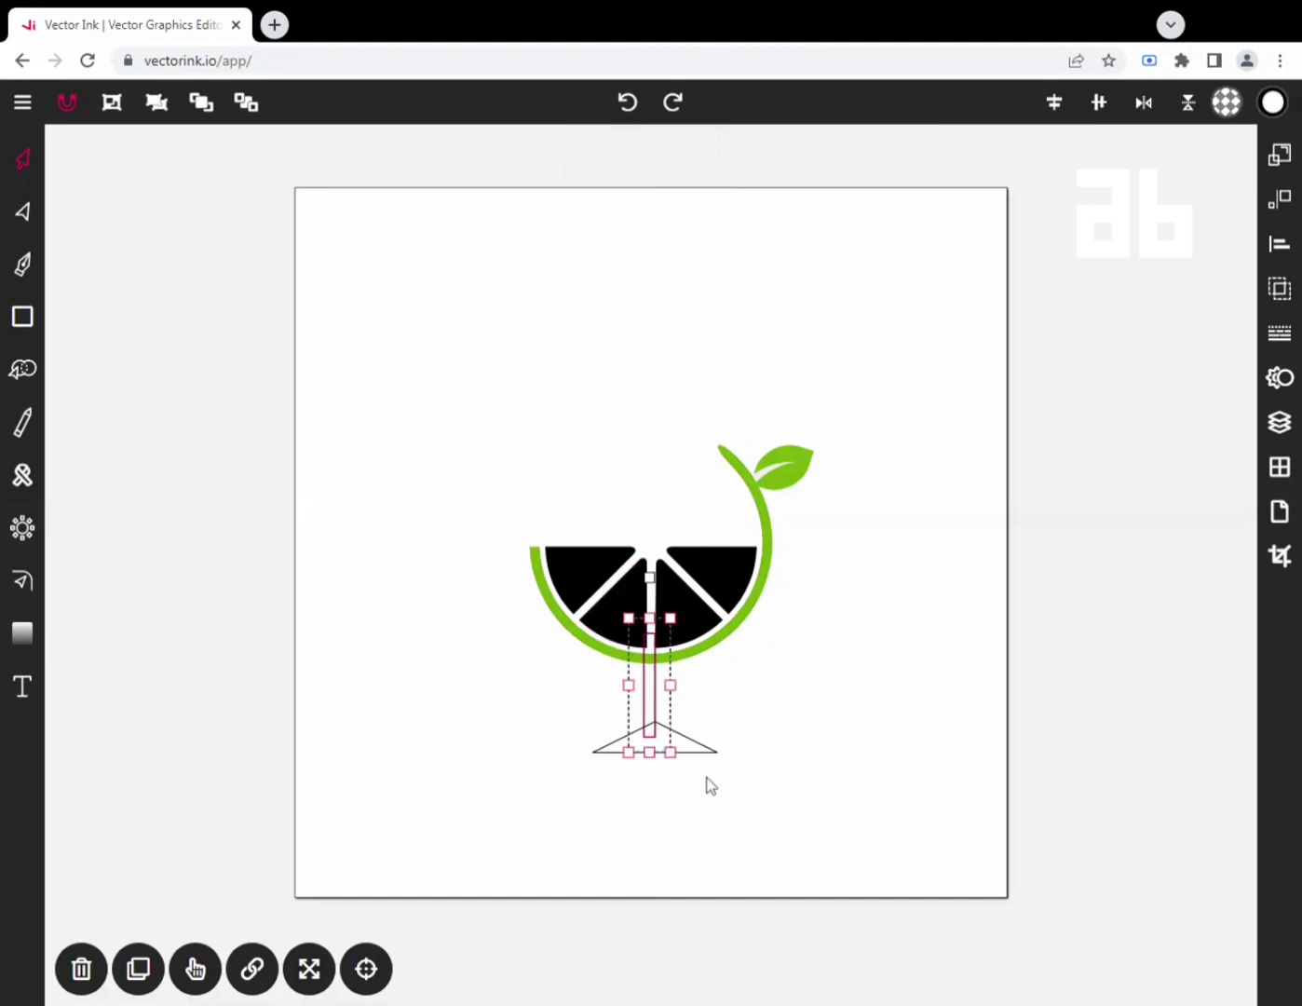
{"action": "left_click", "coordinate": [1053, 105]}
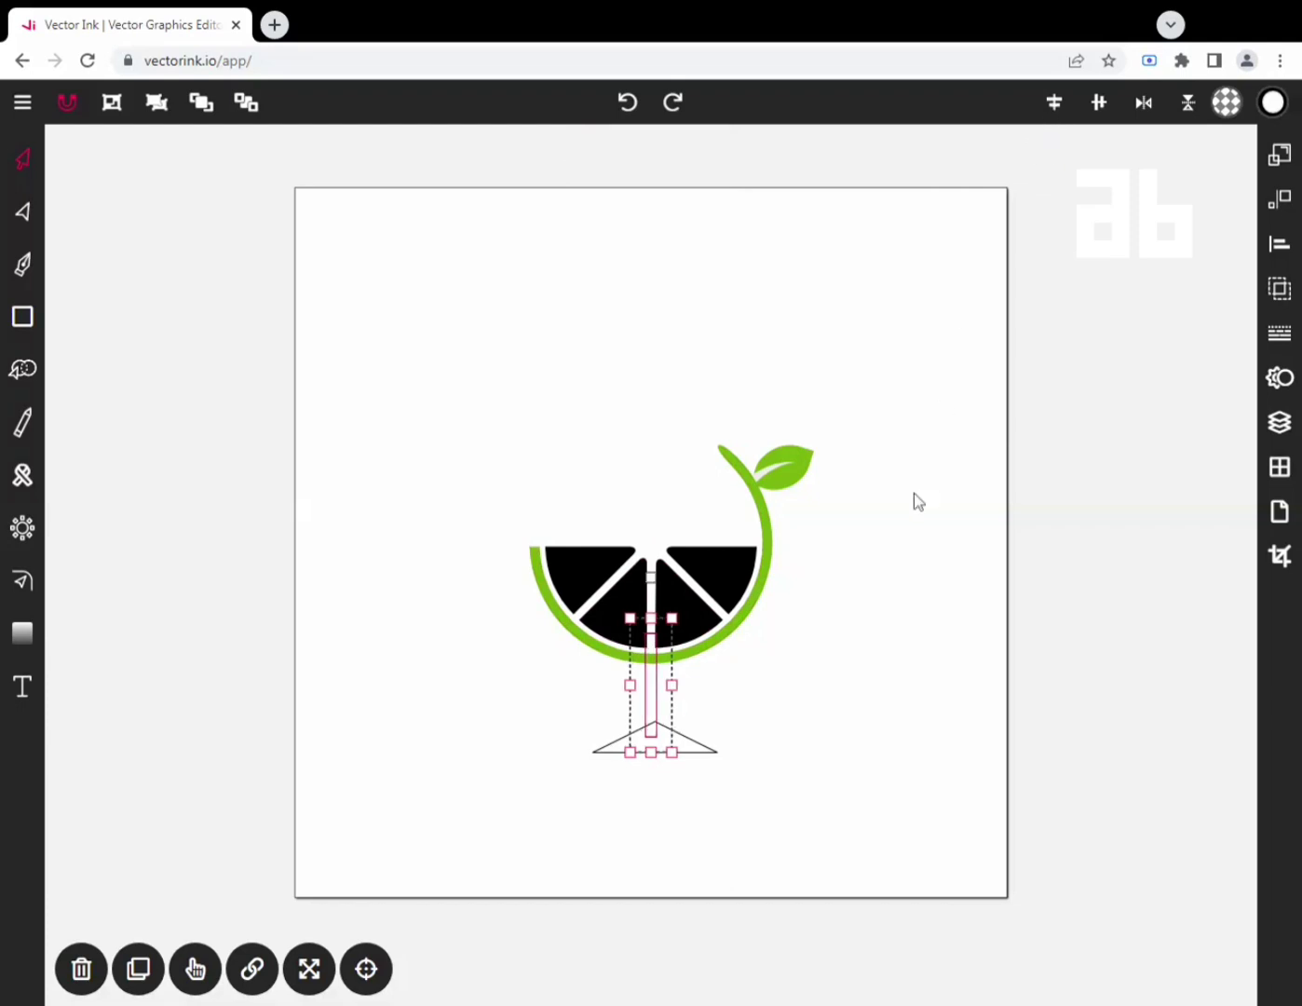
Center the triangle horizontally on the artboard so its peak lines up with the rectangle, and deselect it.
{"action": "left_click", "coordinate": [702, 751]}
{"action": "left_click", "coordinate": [1054, 106]}
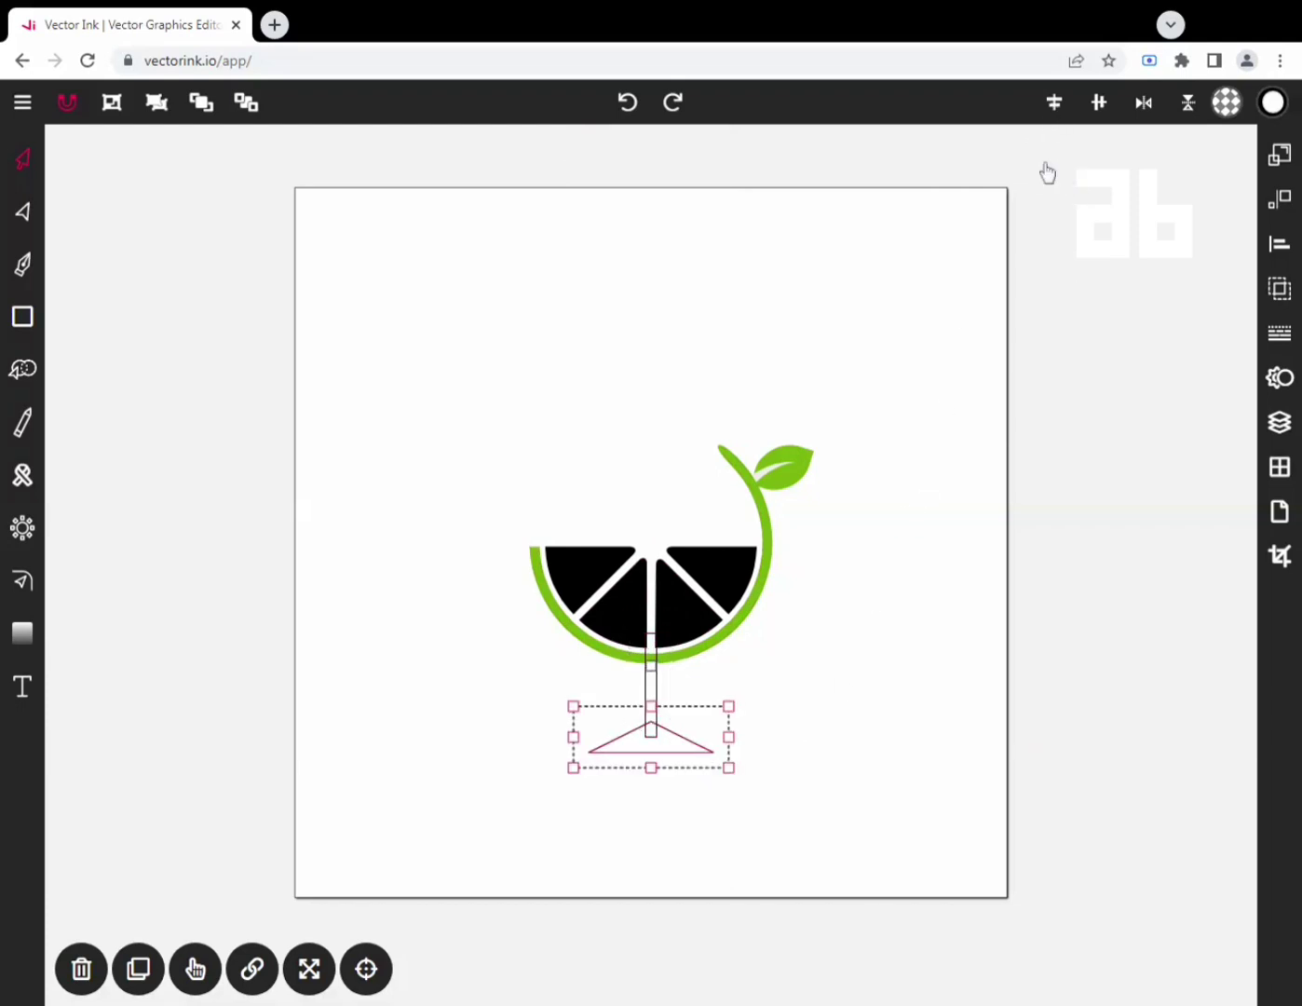
{"action": "left_click", "coordinate": [773, 806]}
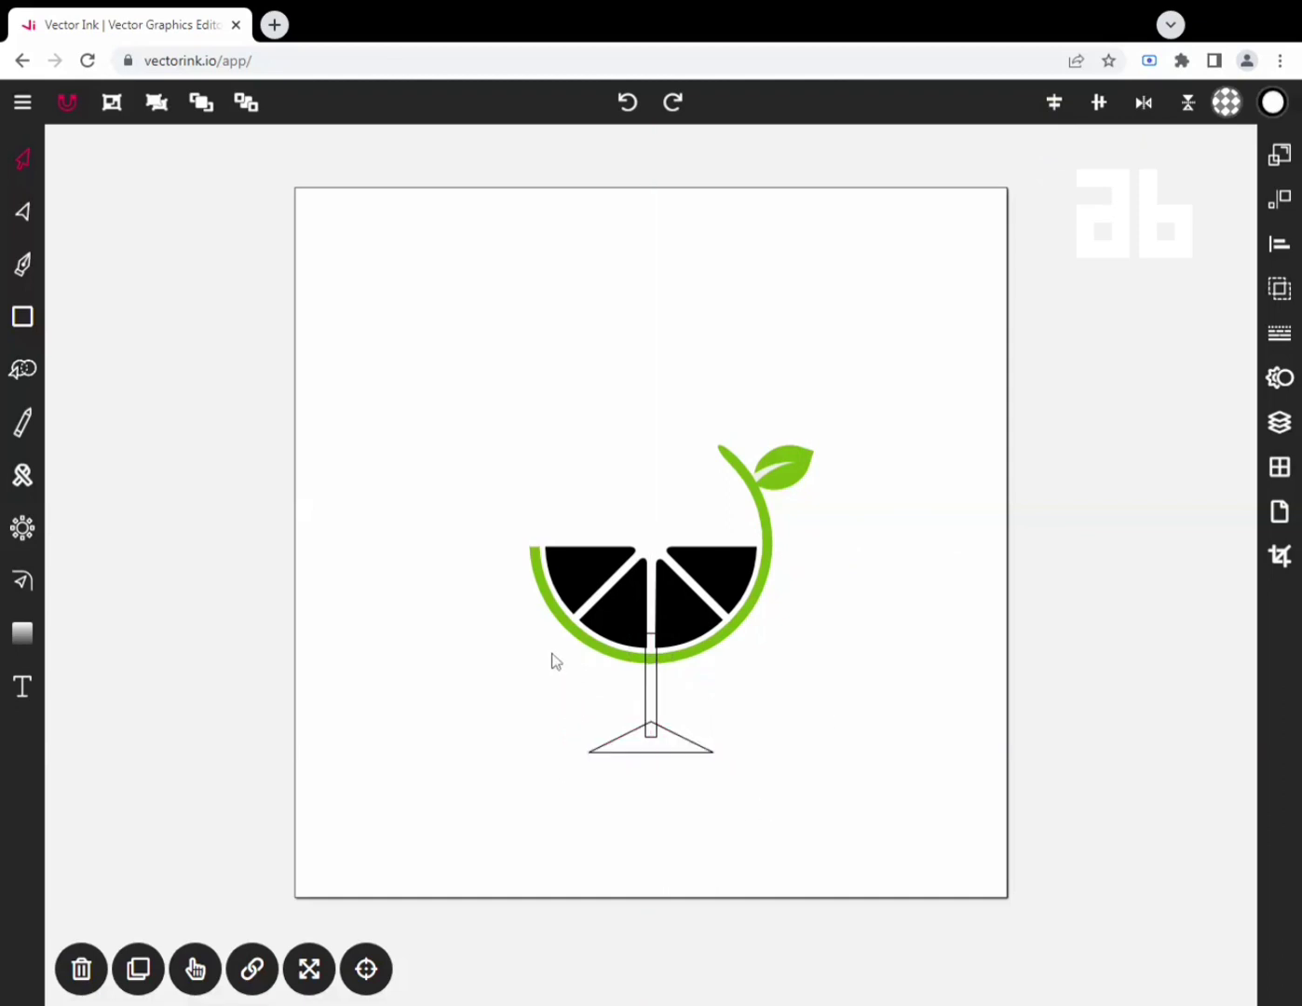
Unite the rectangle and the triangle into a single glass-foot shape.
{"action": "left_click_drag", "start_coordinate": [521, 604], "coordinate": [791, 829]}
{"action": "left_click", "coordinate": [1280, 289]}
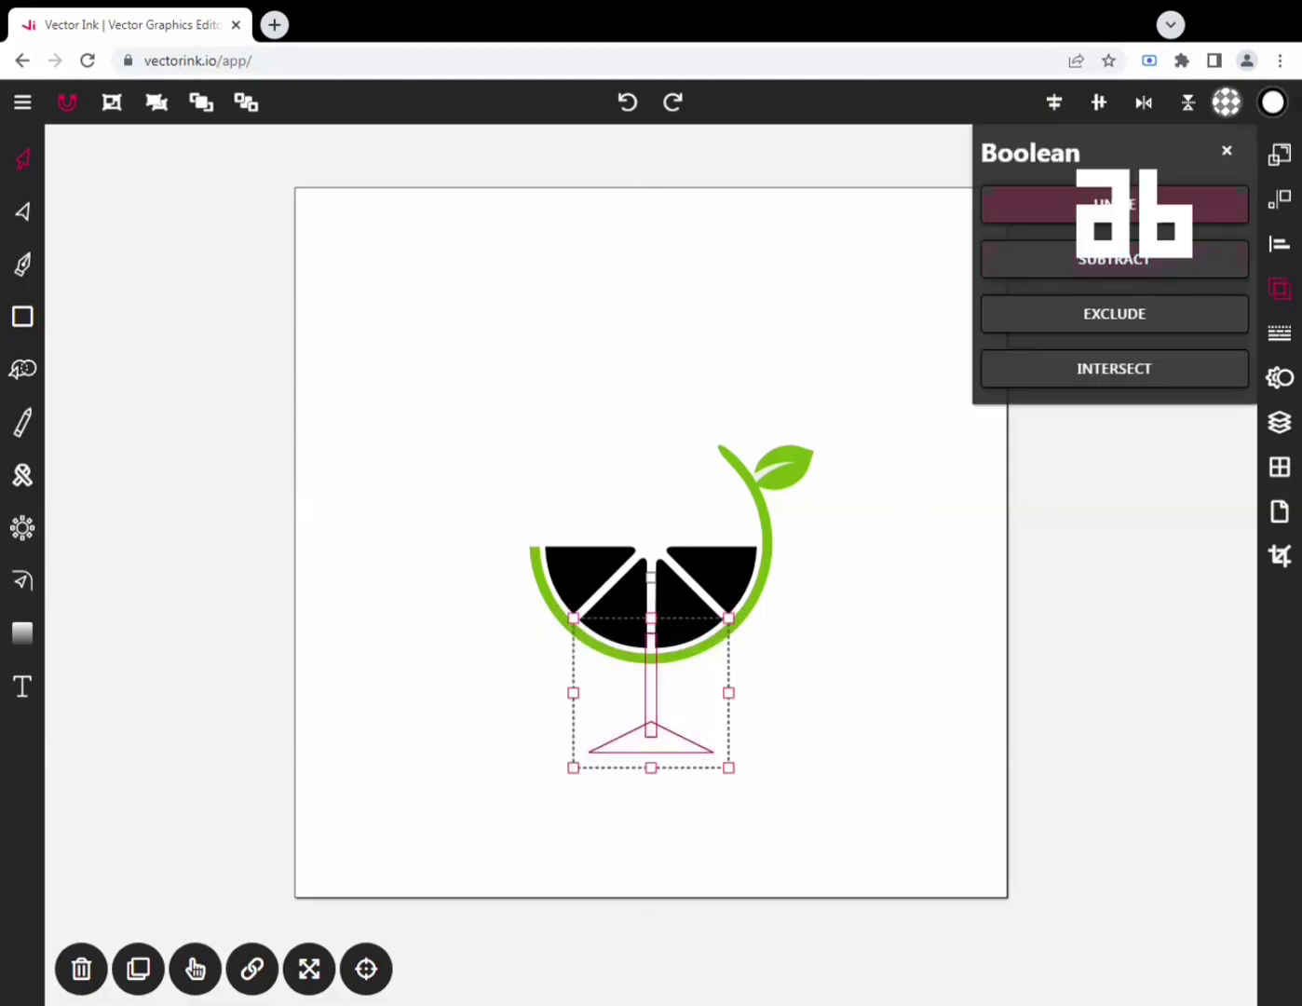
{"action": "left_click", "coordinate": [1114, 204]}
{"action": "left_click", "coordinate": [1226, 150]}
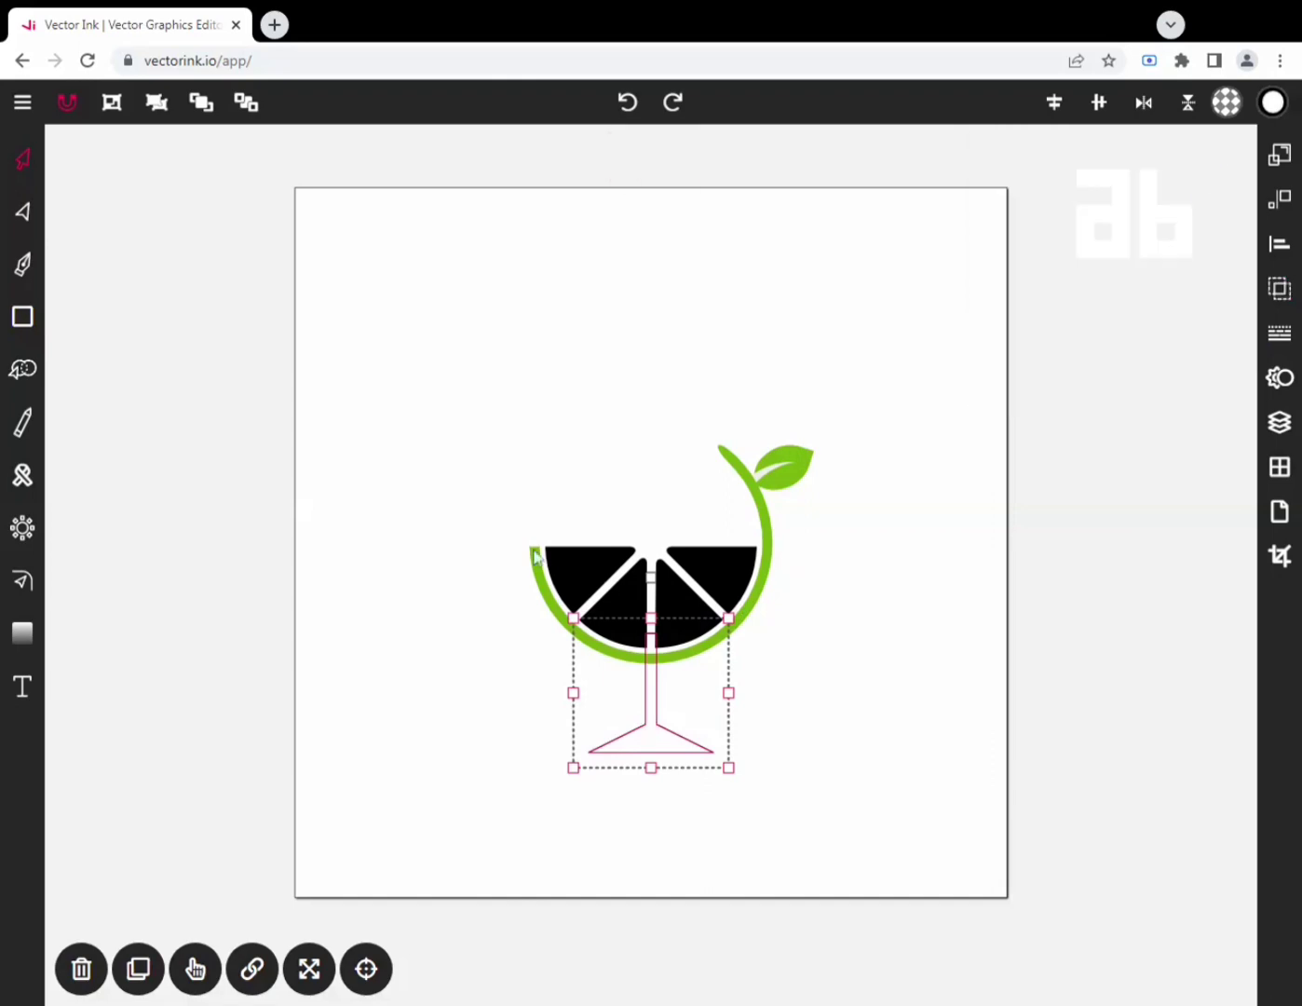
Round the two inner corners where the glass stem meets its base, and slightly round the base's outer corners.
{"action": "left_click", "coordinate": [22, 581]}
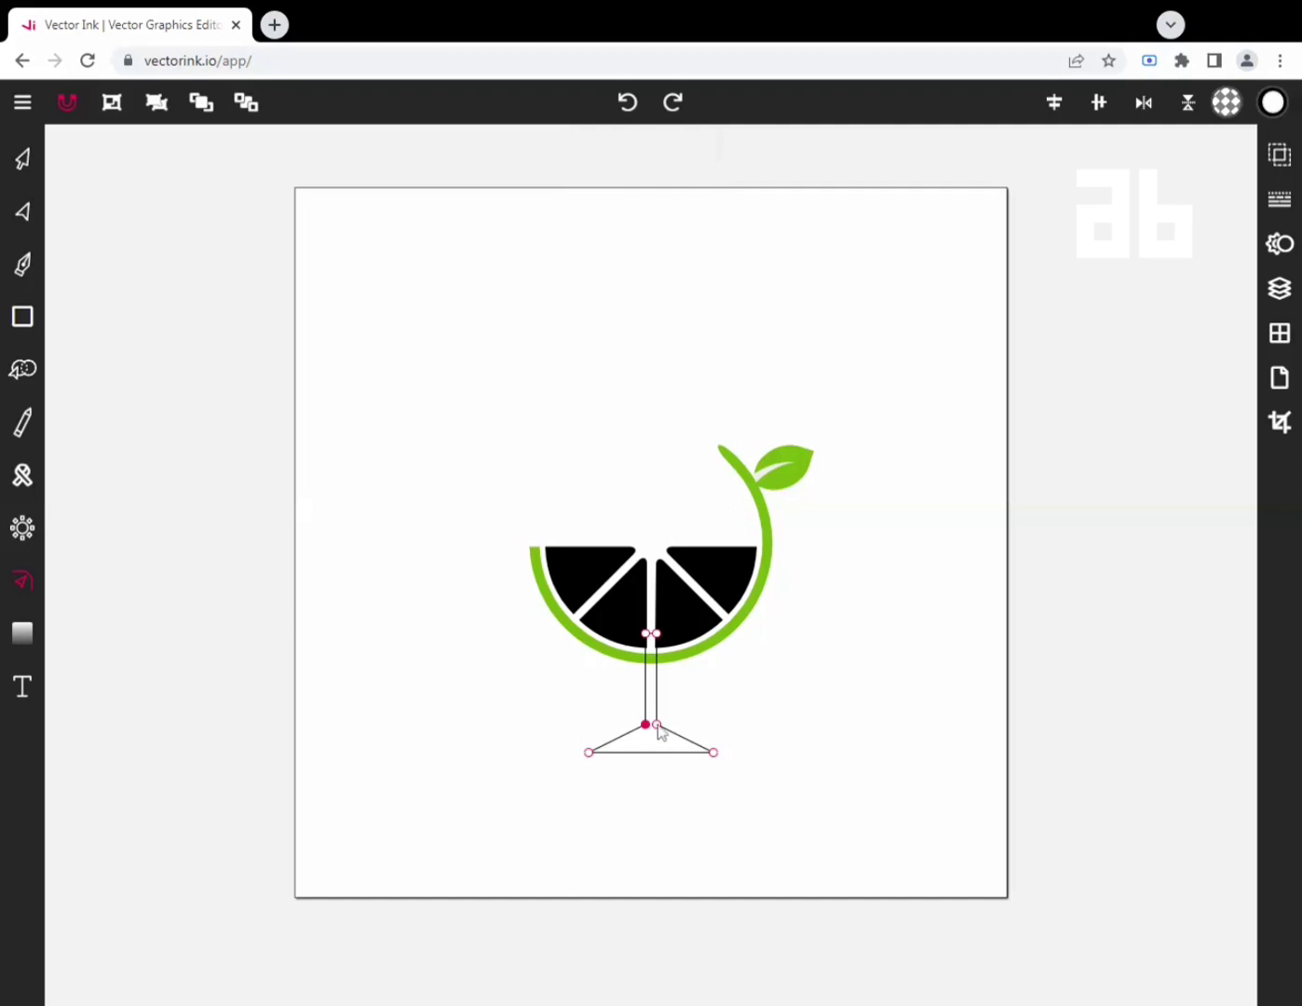
{"action": "left_click", "coordinate": [656, 723]}
{"action": "left_click_drag", "start_coordinate": [820, 732], "coordinate": [821, 755]}
{"action": "left_click", "coordinate": [589, 752]}
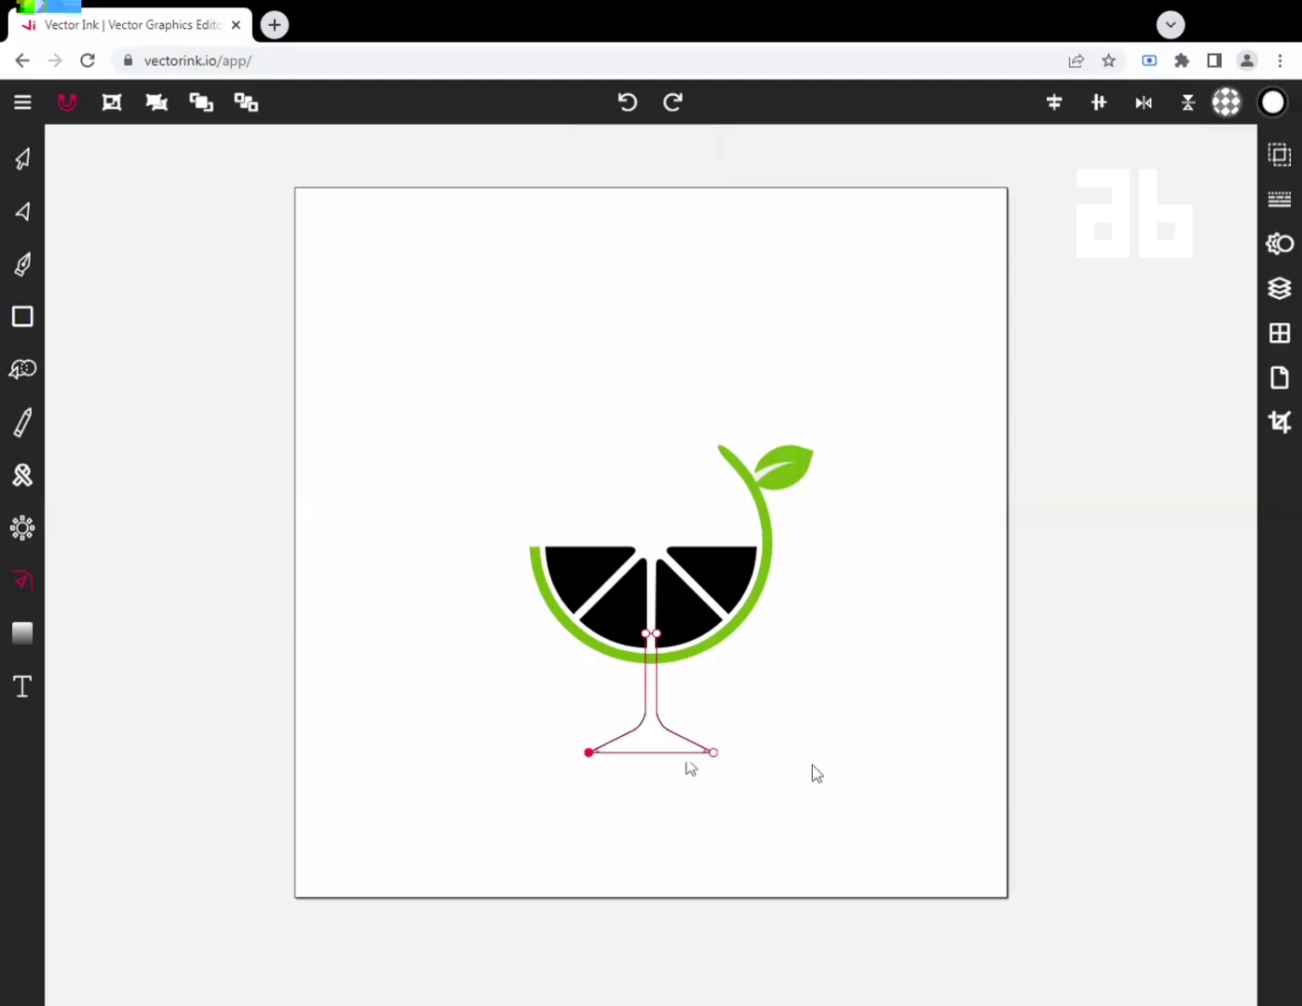
{"action": "left_click_drag", "start_coordinate": [811, 764], "coordinate": [811, 767]}
Scale the glass foot down proportionally about its center and position its upper end inside the green ring's thickness.
{"action": "left_click", "coordinate": [23, 161]}
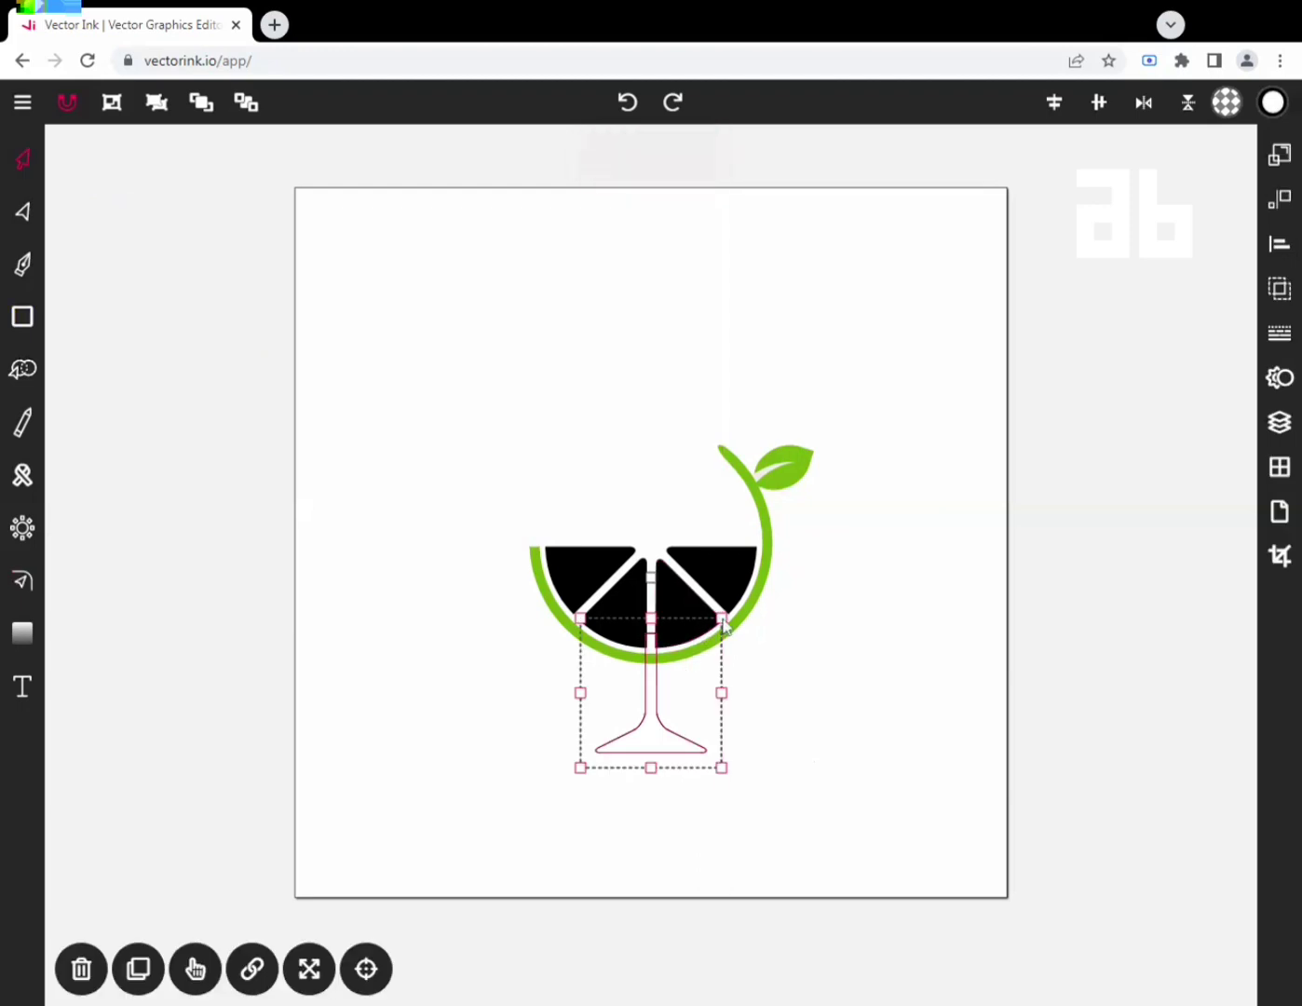
{"action": "left_click_drag", "start_coordinate": [722, 619], "coordinate": [704, 657]}
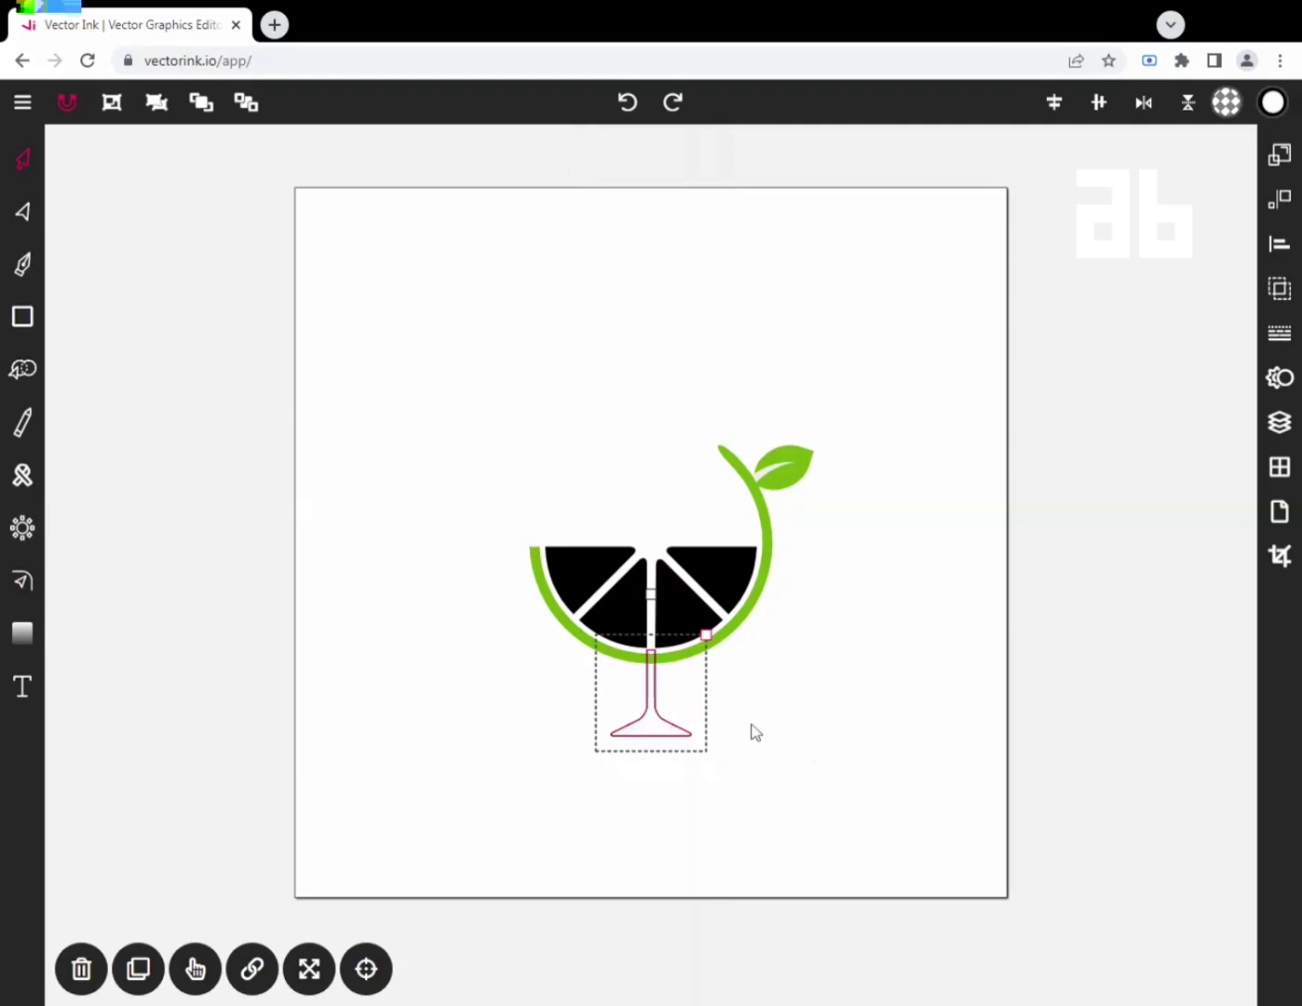
{"action": "left_click_drag", "start_coordinate": [756, 733], "coordinate": [750, 729]}
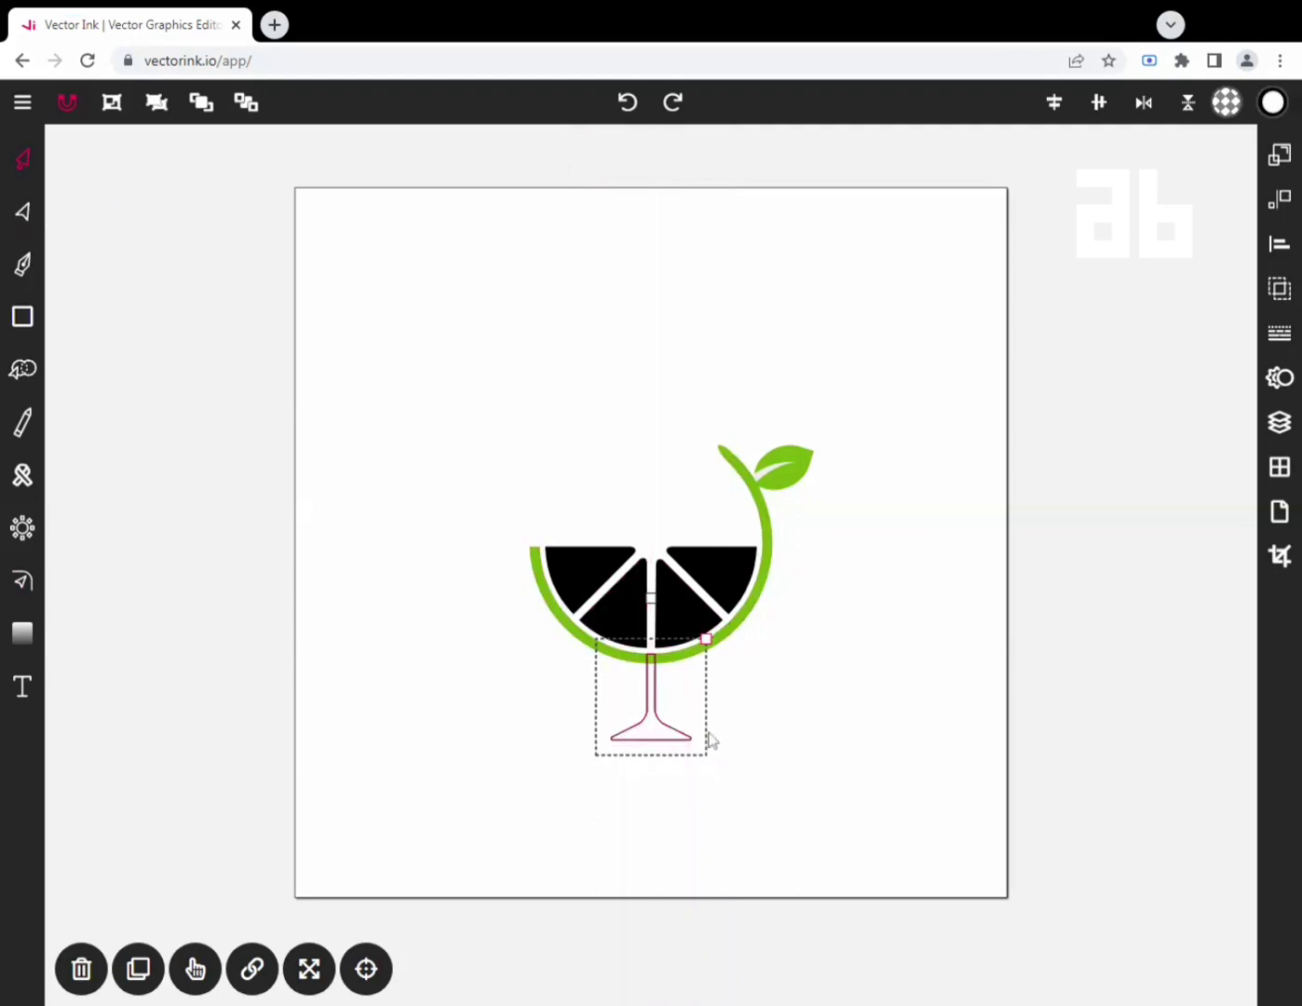
Fill the glass foot with a dark golden orange and send it to the back.
{"action": "left_click", "coordinate": [1228, 102]}
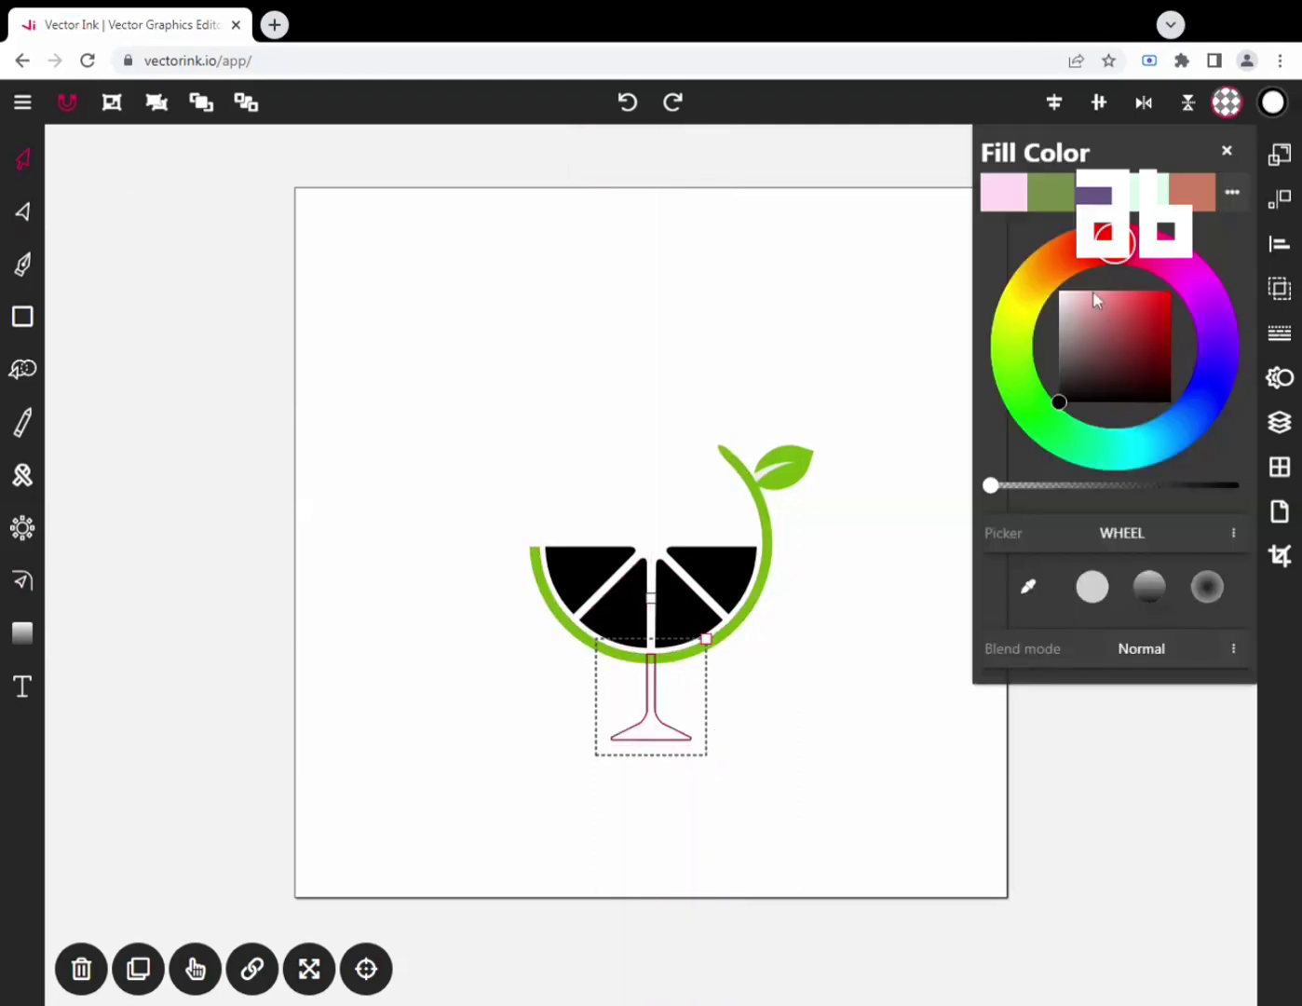
{"action": "left_click", "coordinate": [1036, 279]}
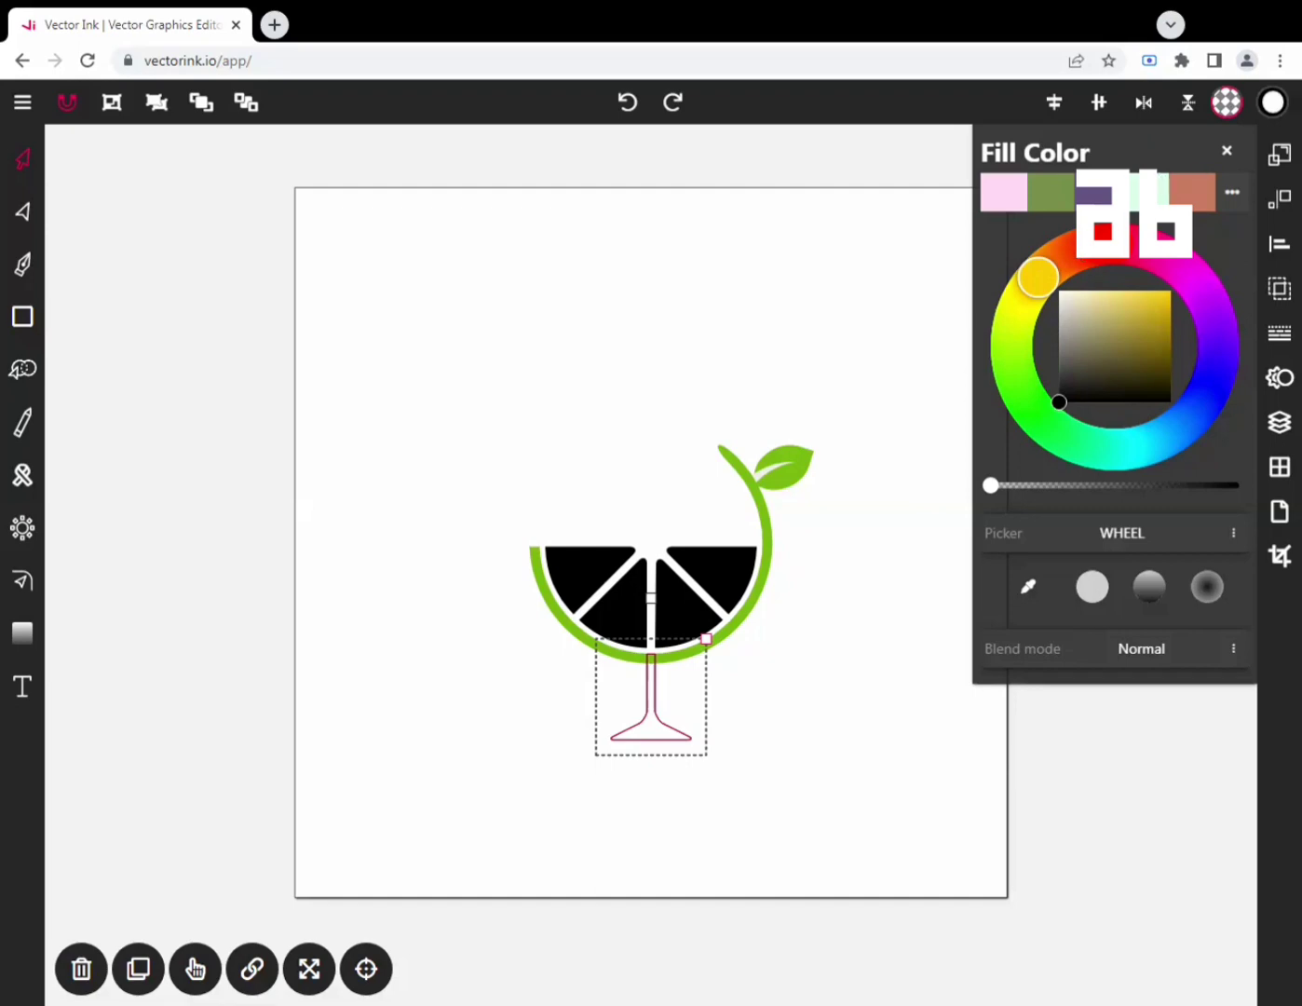
{"action": "left_click", "coordinate": [1159, 198]}
{"action": "left_click", "coordinate": [1039, 273]}
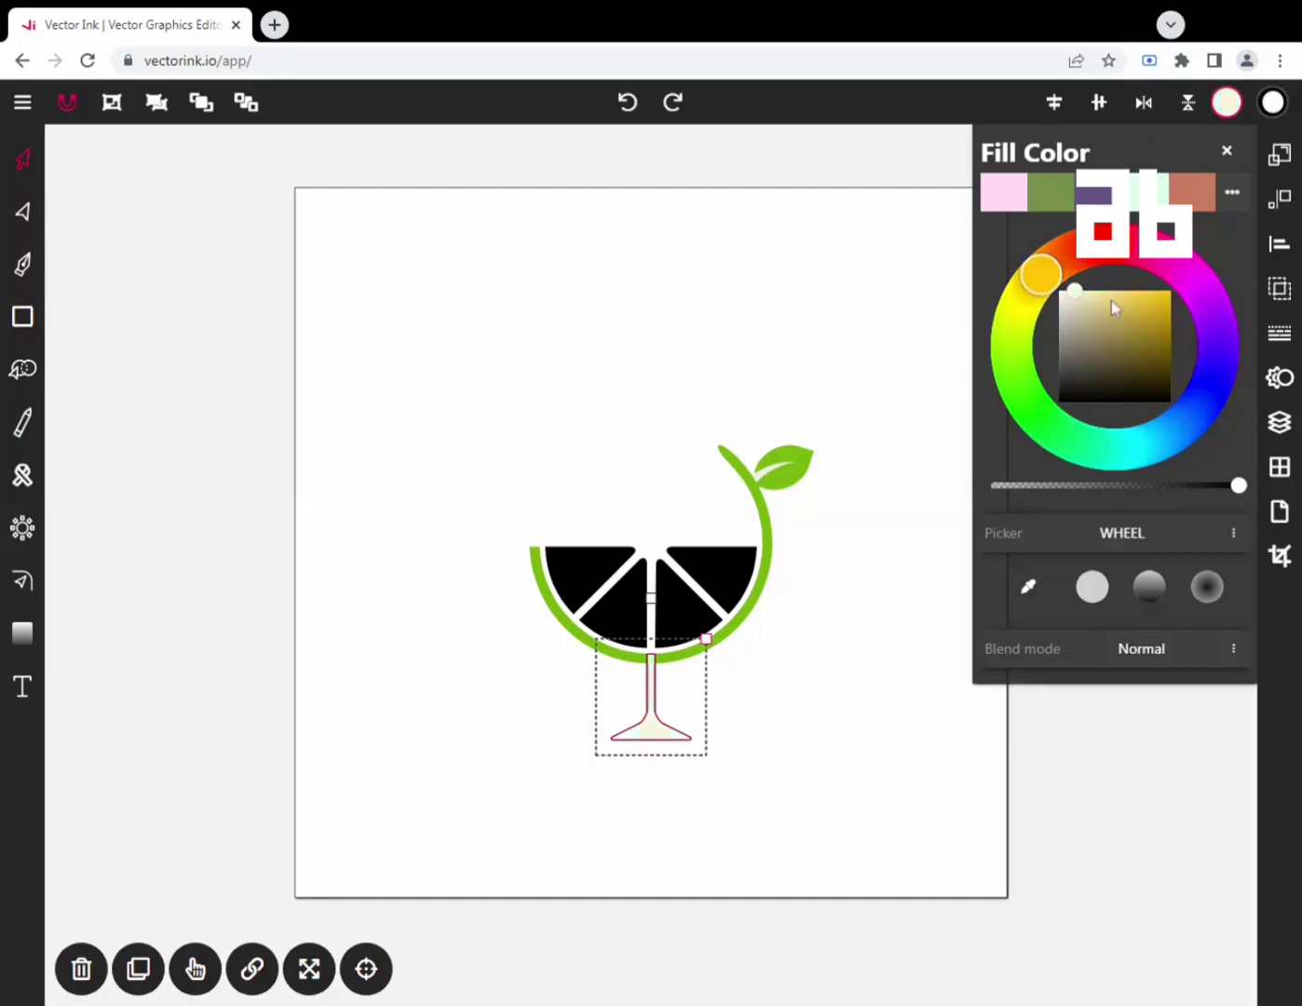
{"action": "left_click", "coordinate": [1159, 321]}
{"action": "left_click_drag", "start_coordinate": [1061, 271], "coordinate": [1039, 254]}
{"action": "left_click", "coordinate": [1163, 291]}
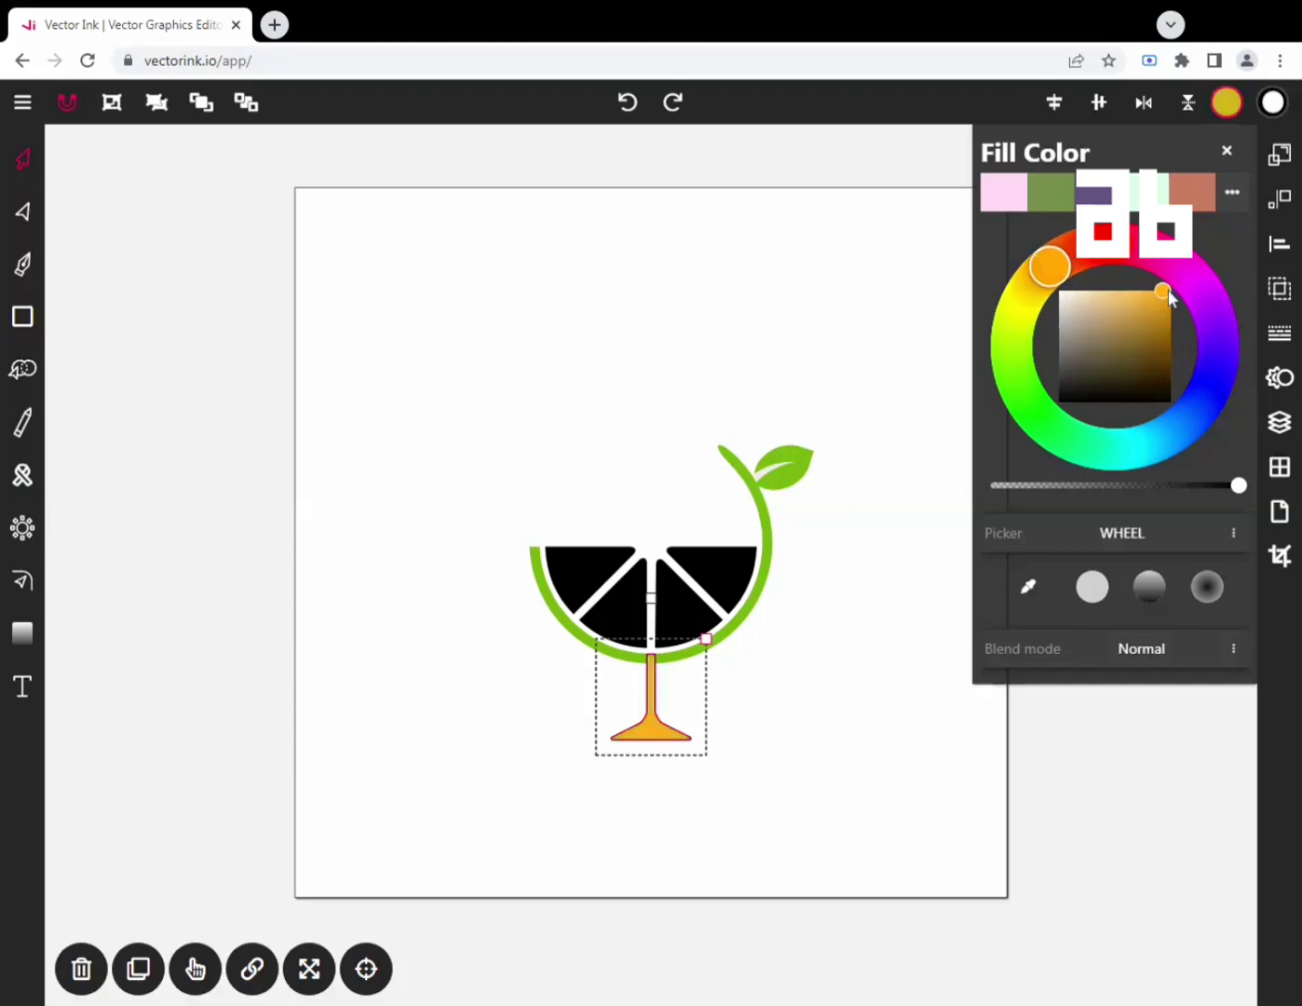
{"action": "left_click", "coordinate": [1157, 305]}
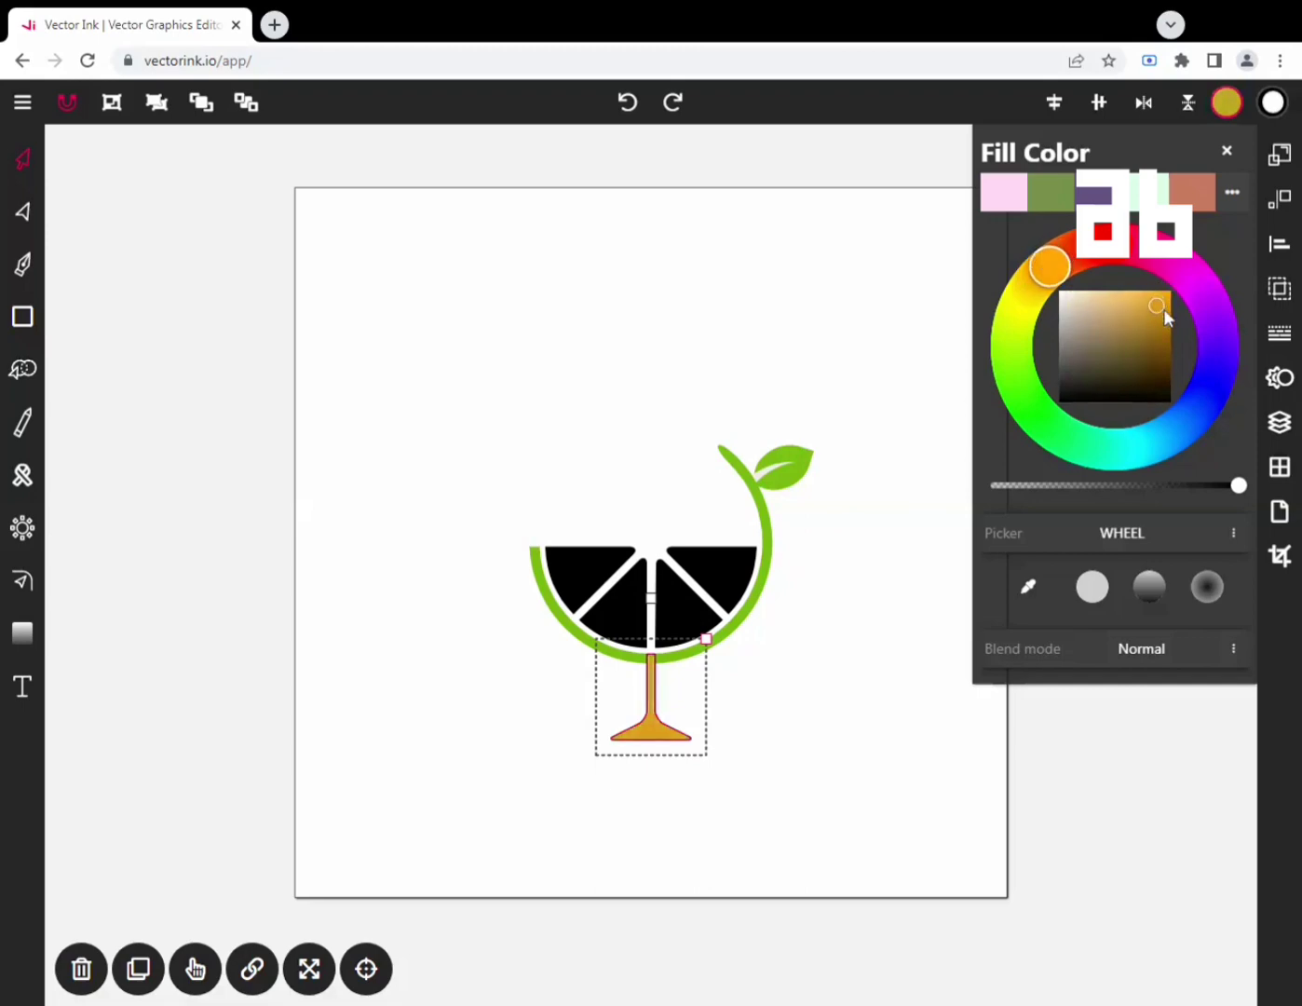
{"action": "left_click", "coordinate": [1169, 311]}
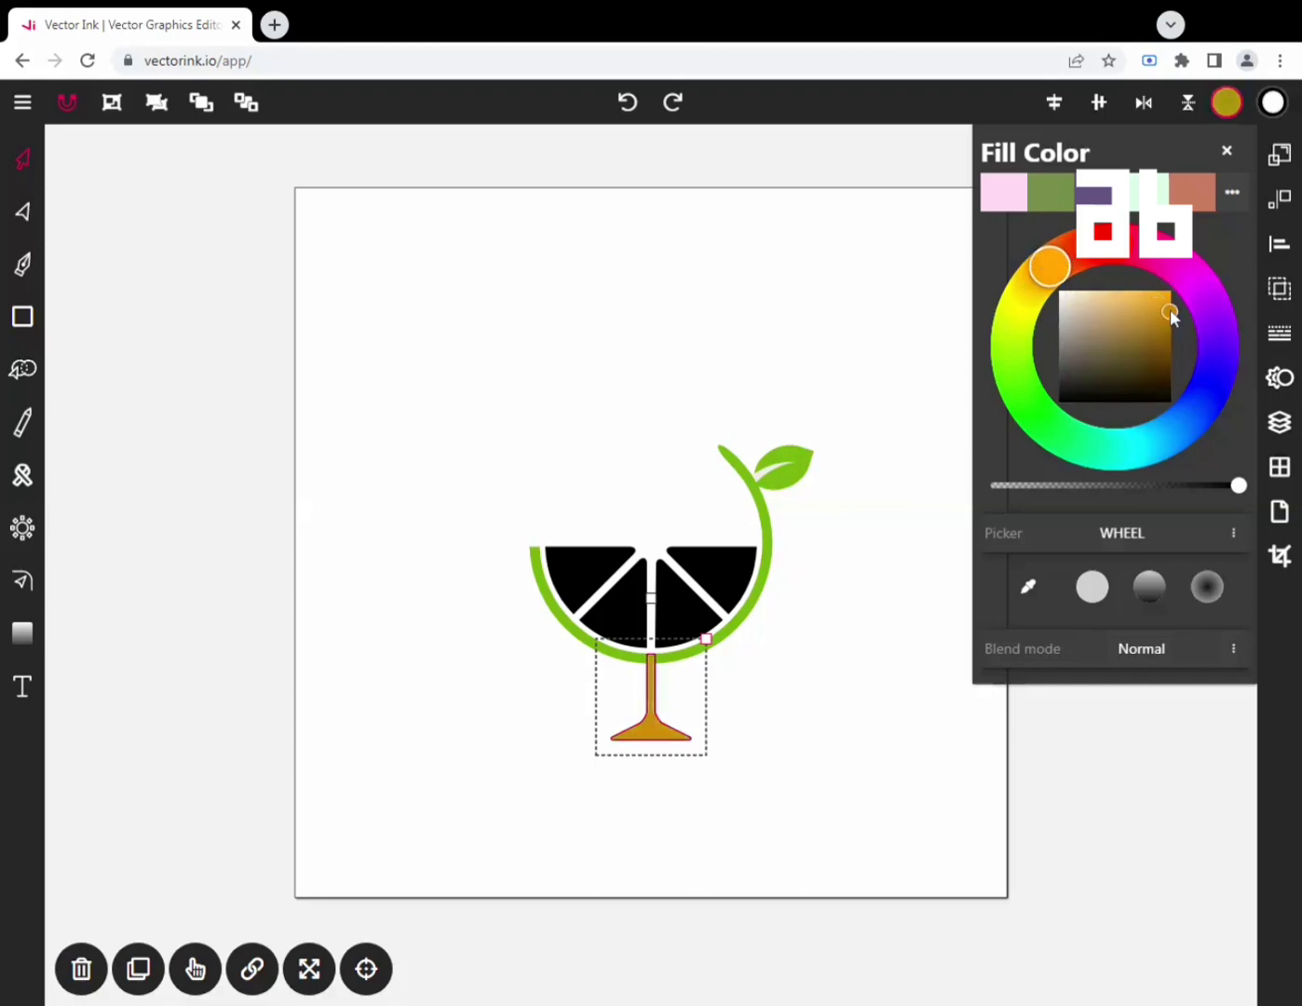
{"action": "left_click", "coordinate": [1223, 150]}
{"action": "left_click", "coordinate": [250, 105]}
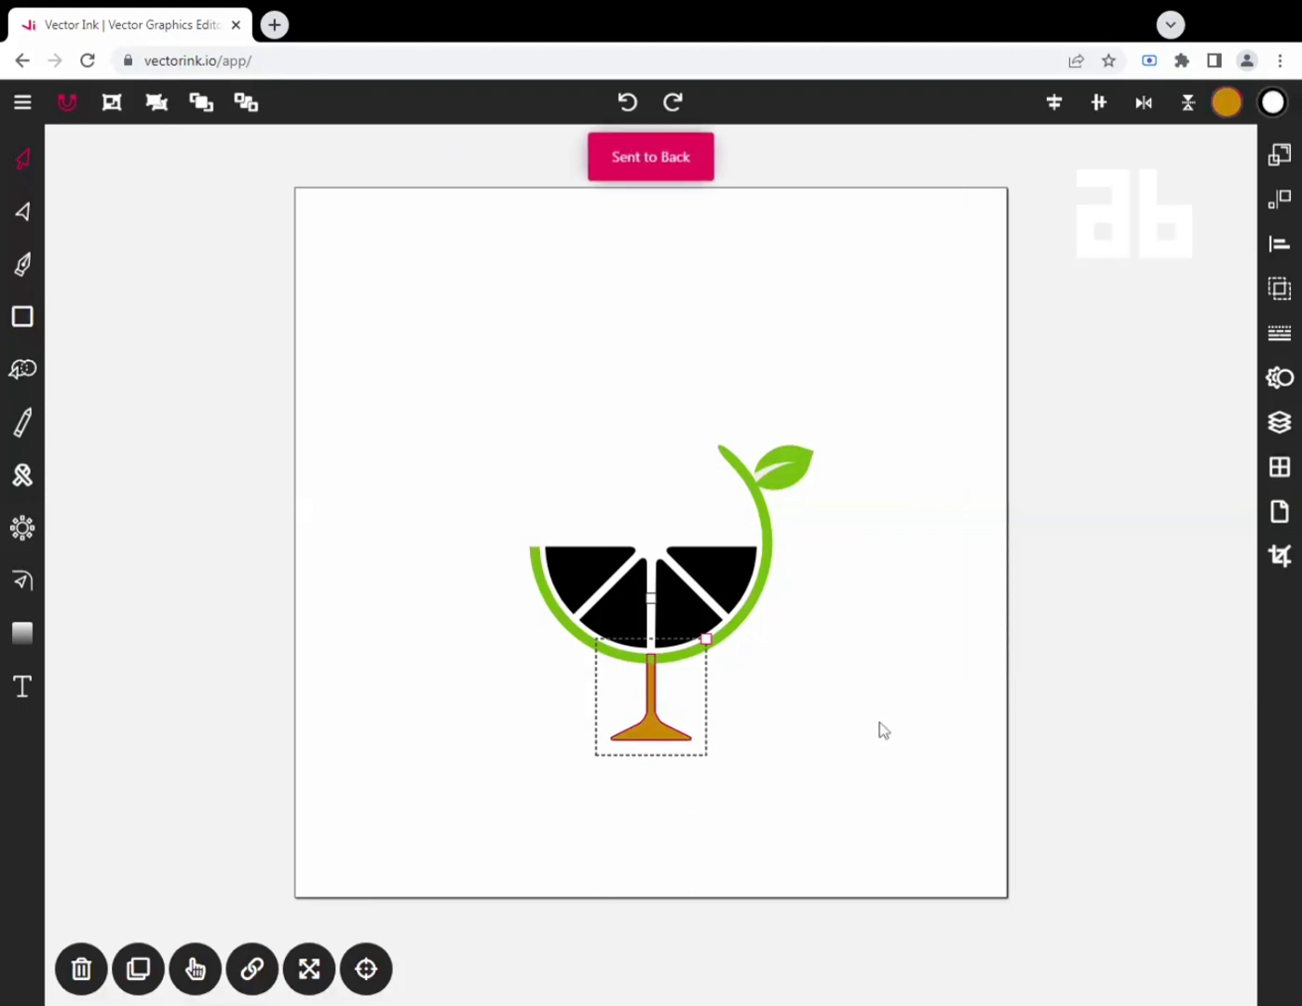
Remove the outline from the glass foot by setting its stroke width to 0.
{"action": "left_click", "coordinate": [831, 734]}
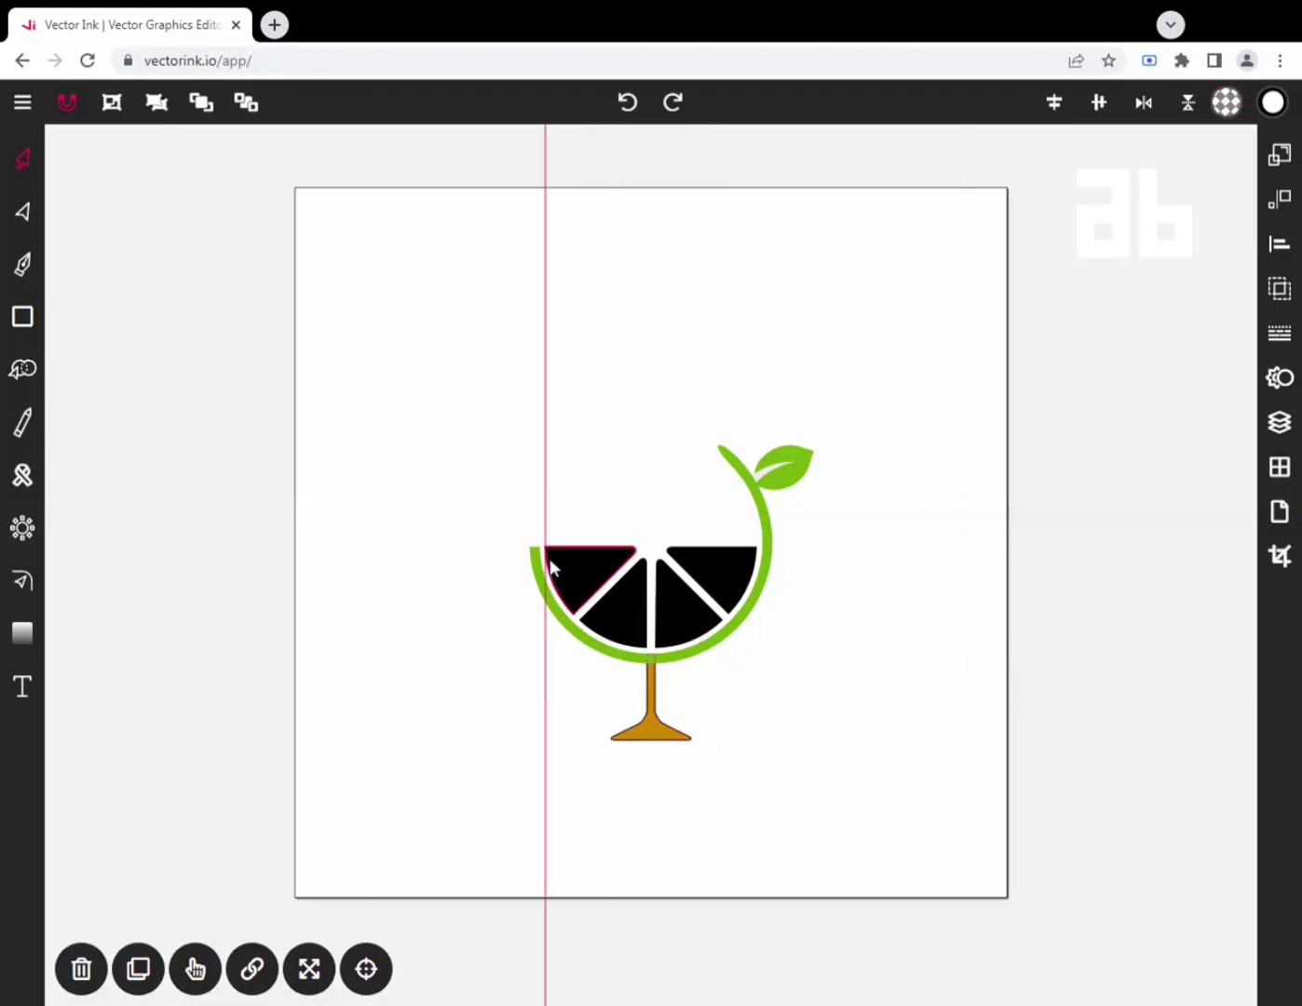
{"action": "left_click", "coordinate": [662, 743]}
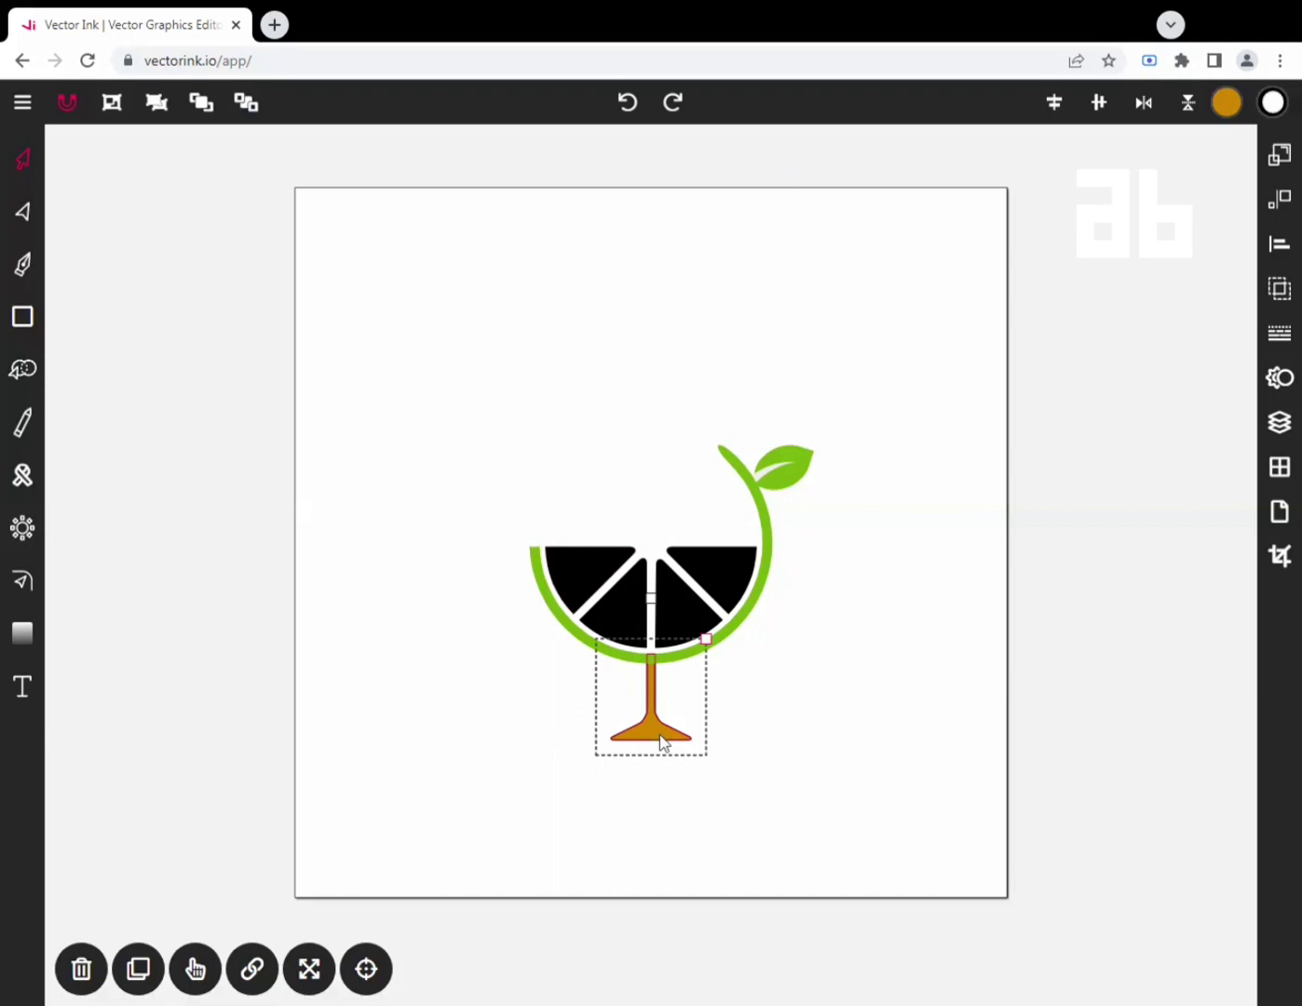
{"action": "left_click", "coordinate": [1279, 340]}
{"action": "left_click", "coordinate": [1023, 198]}
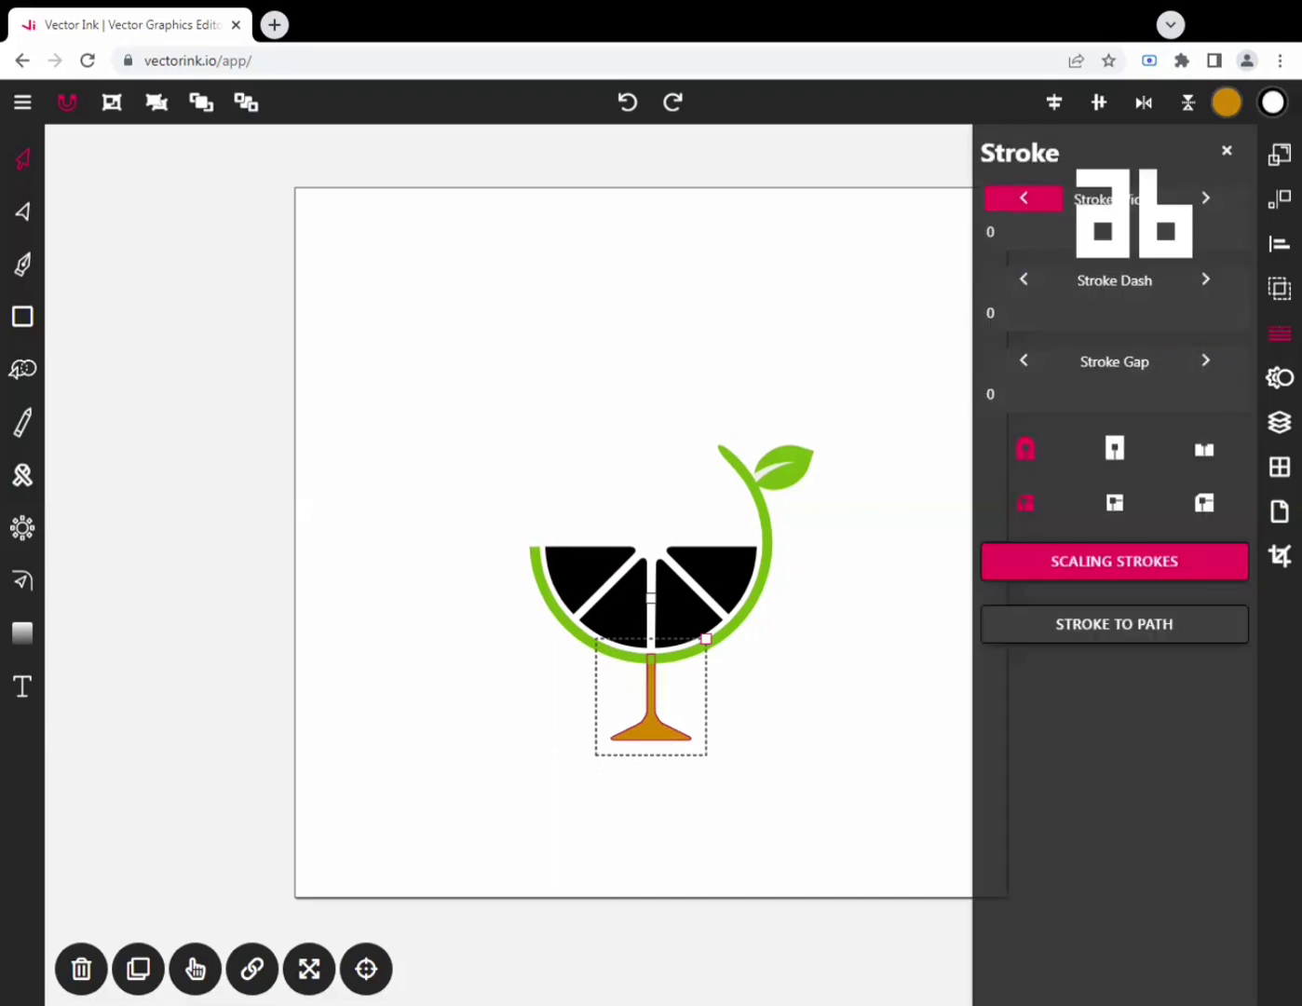
{"action": "left_click", "coordinate": [1235, 155]}
{"action": "left_click", "coordinate": [821, 646]}
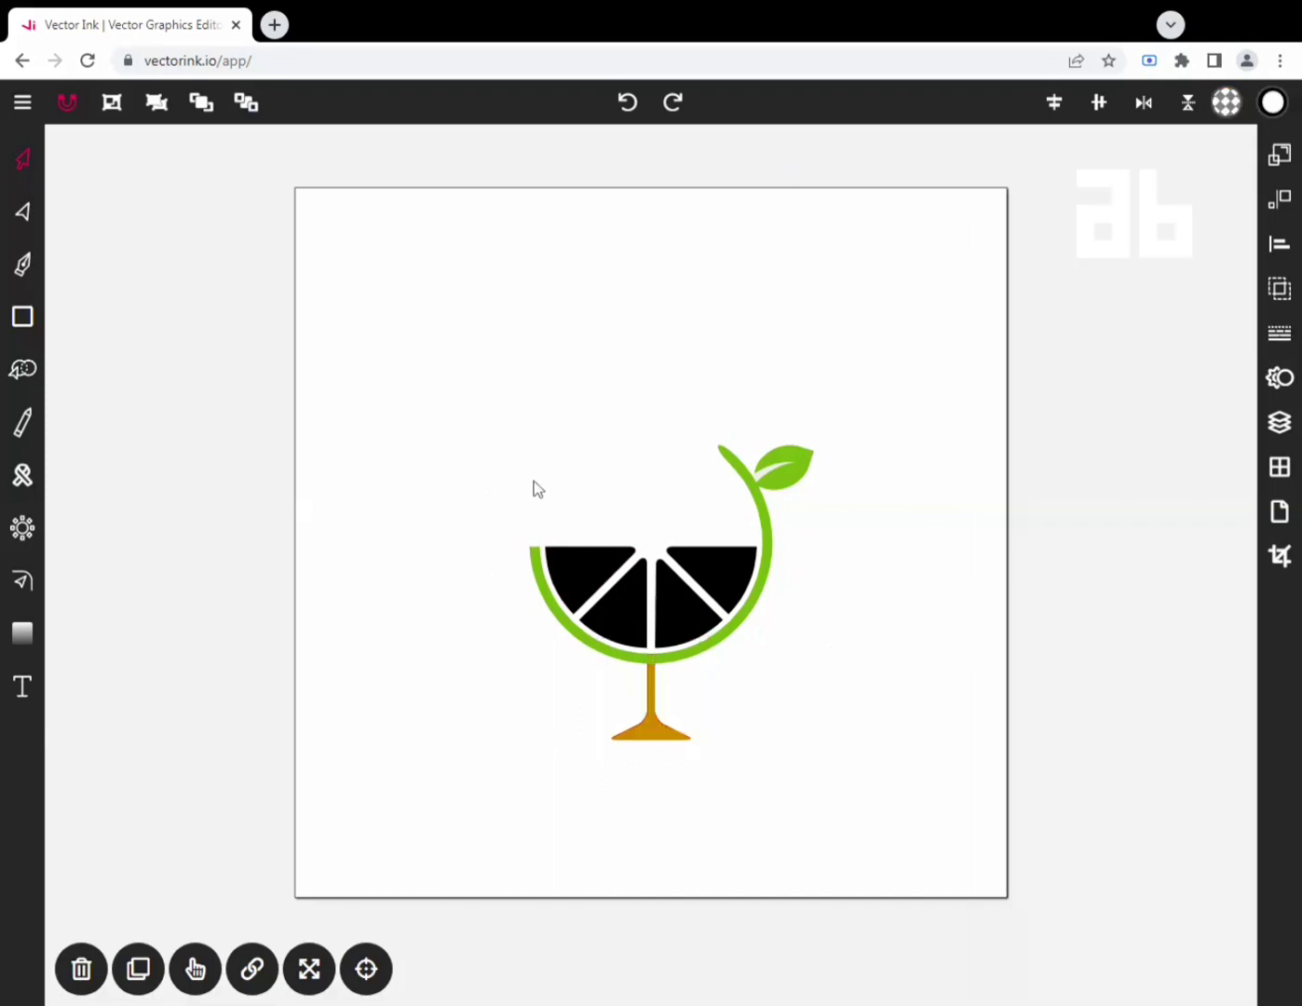
Fill the four black citrus wedges with a bright golden orange.
{"action": "mouse_move", "coordinate": [535, 480]}
{"action": "left_mouse_down"}
{"action": "mouse_move", "coordinate": [703, 674]}
{"action": "mouse_move", "coordinate": [779, 684]}
{"action": "left_mouse_up"}
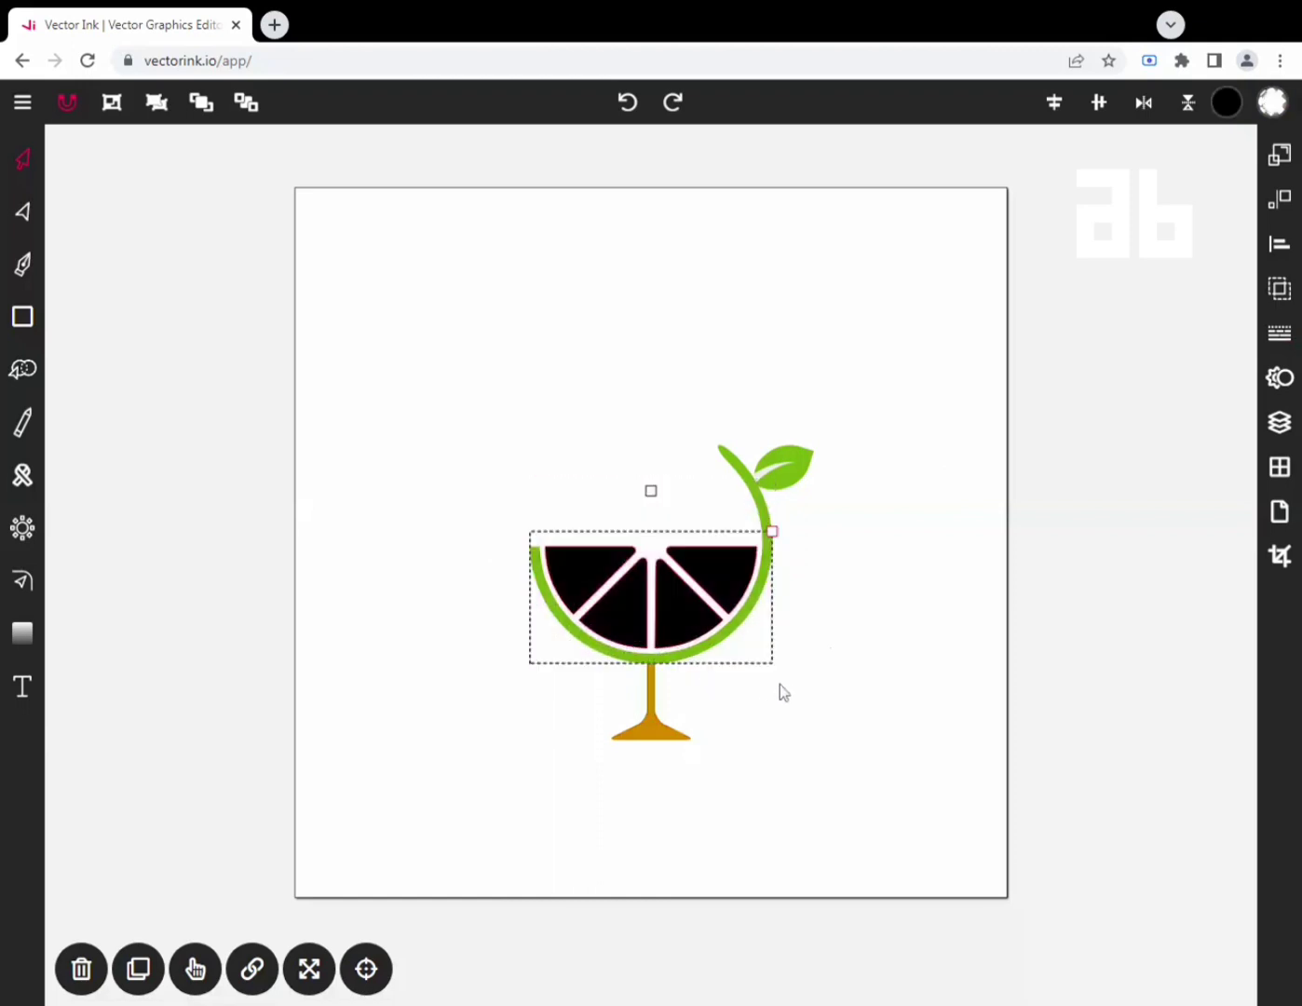
{"action": "left_click", "coordinate": [1229, 103]}
{"action": "left_click", "coordinate": [1029, 589]}
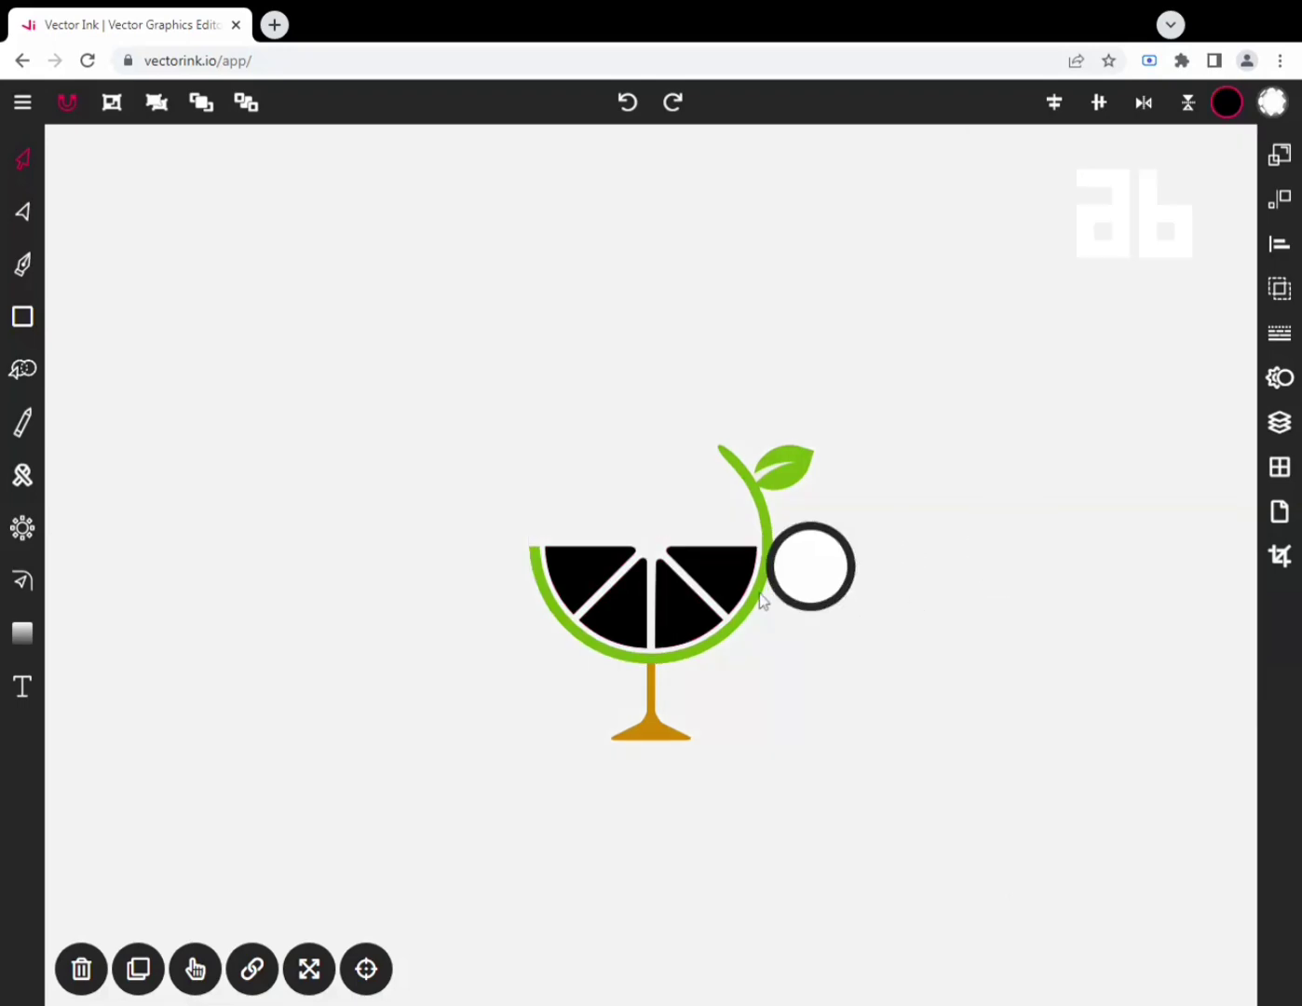
{"action": "left_click", "coordinate": [655, 735]}
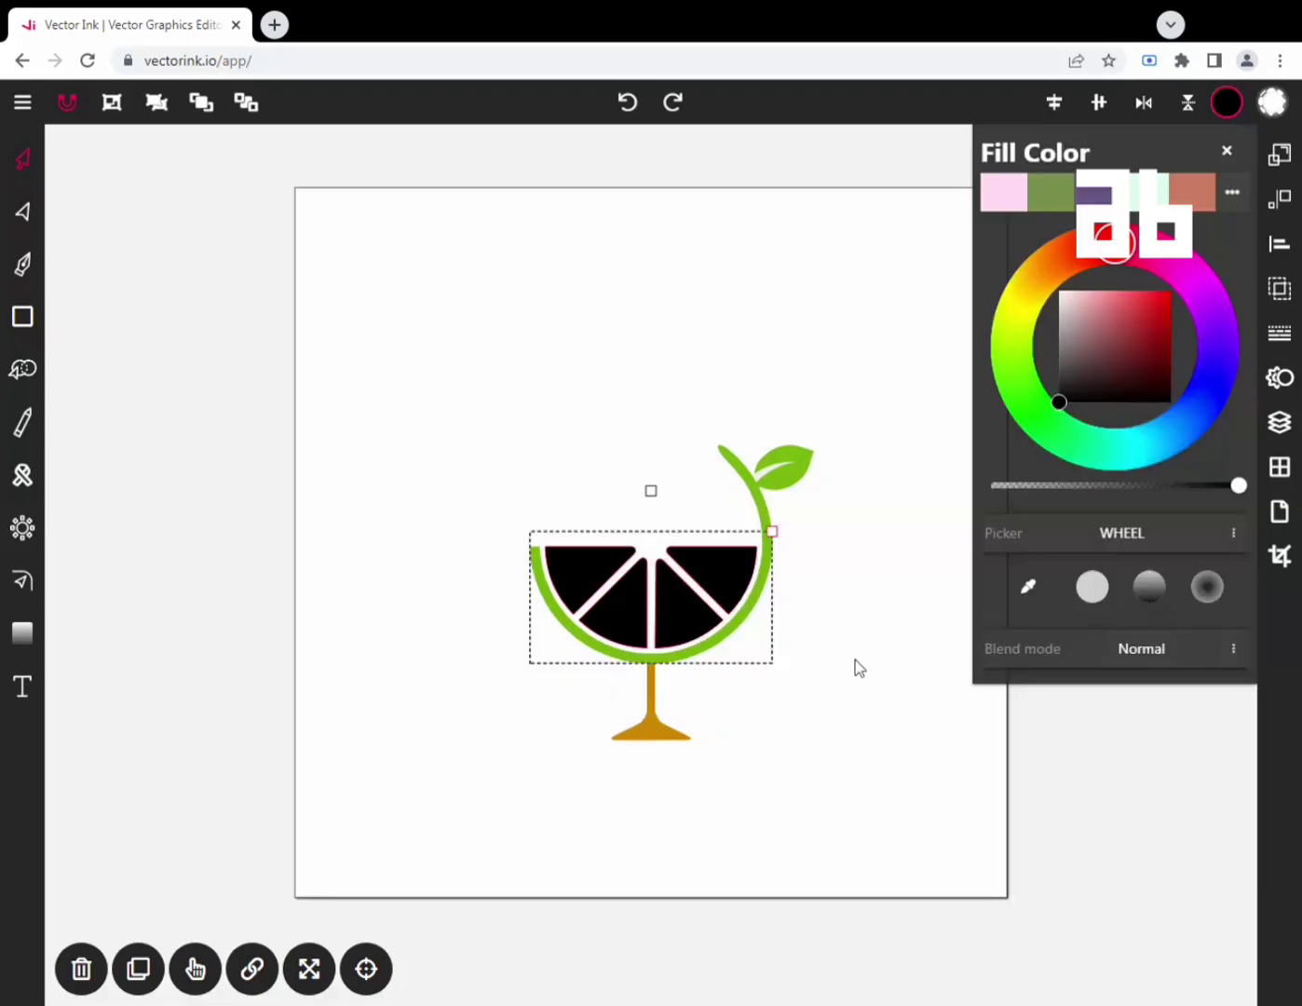
{"action": "left_click_drag", "start_coordinate": [1169, 304], "coordinate": [1170, 260]}
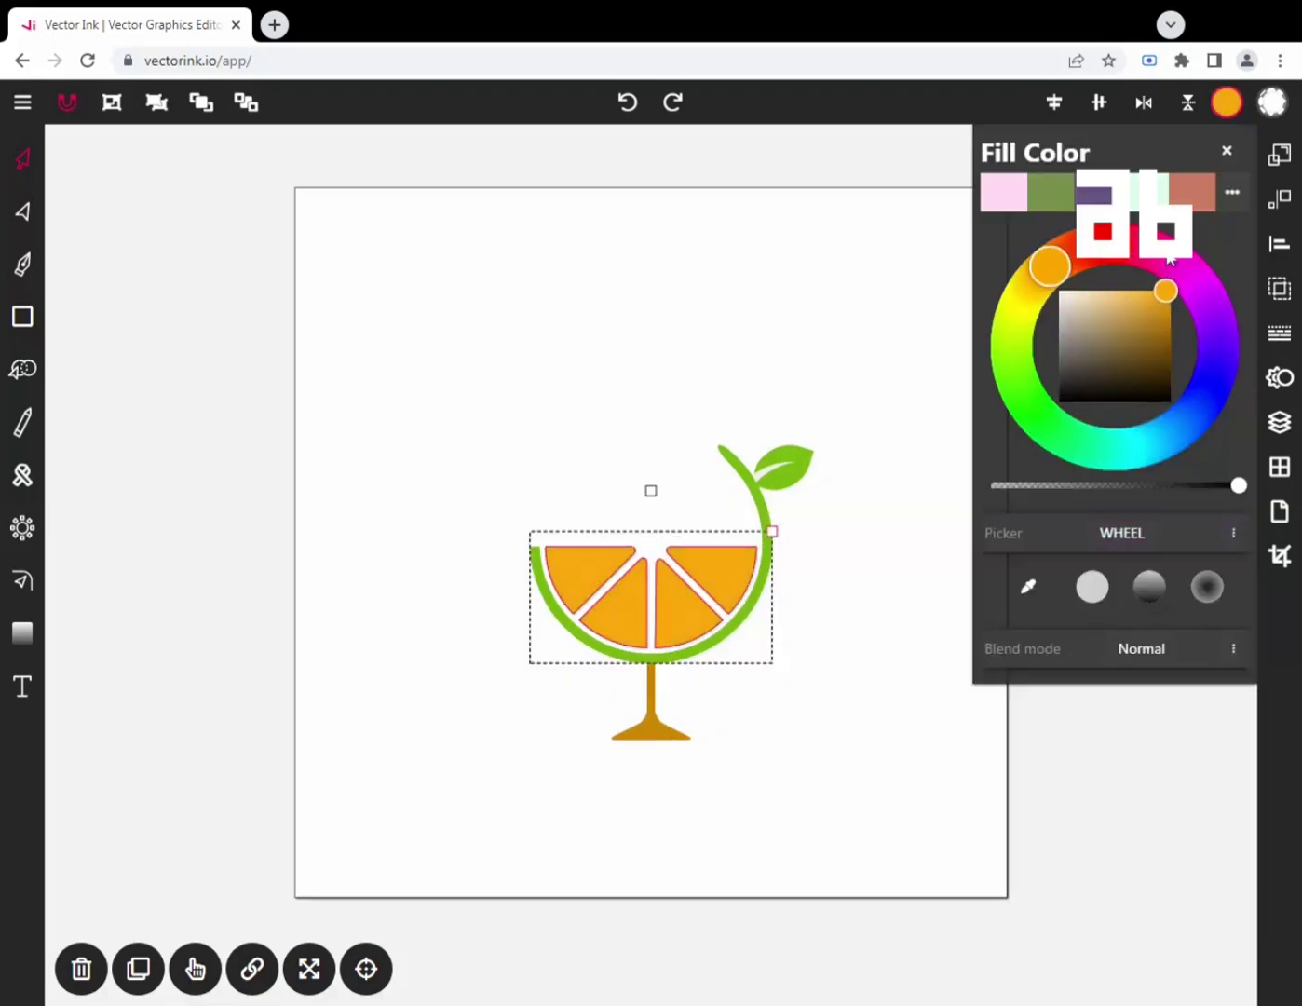
{"action": "left_click", "coordinate": [1226, 149]}
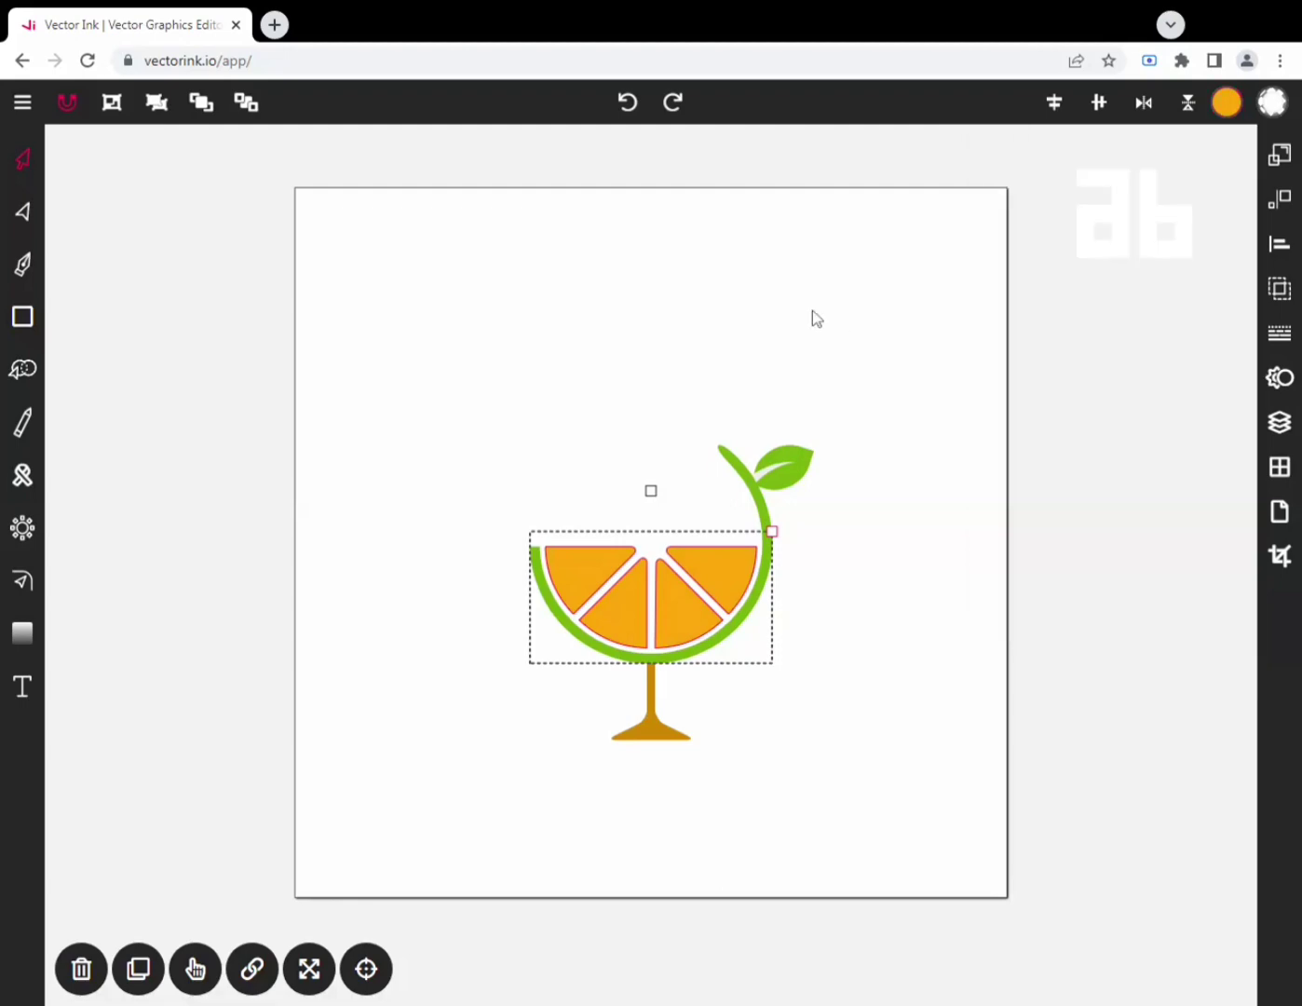
{"action": "left_click", "coordinate": [807, 308]}
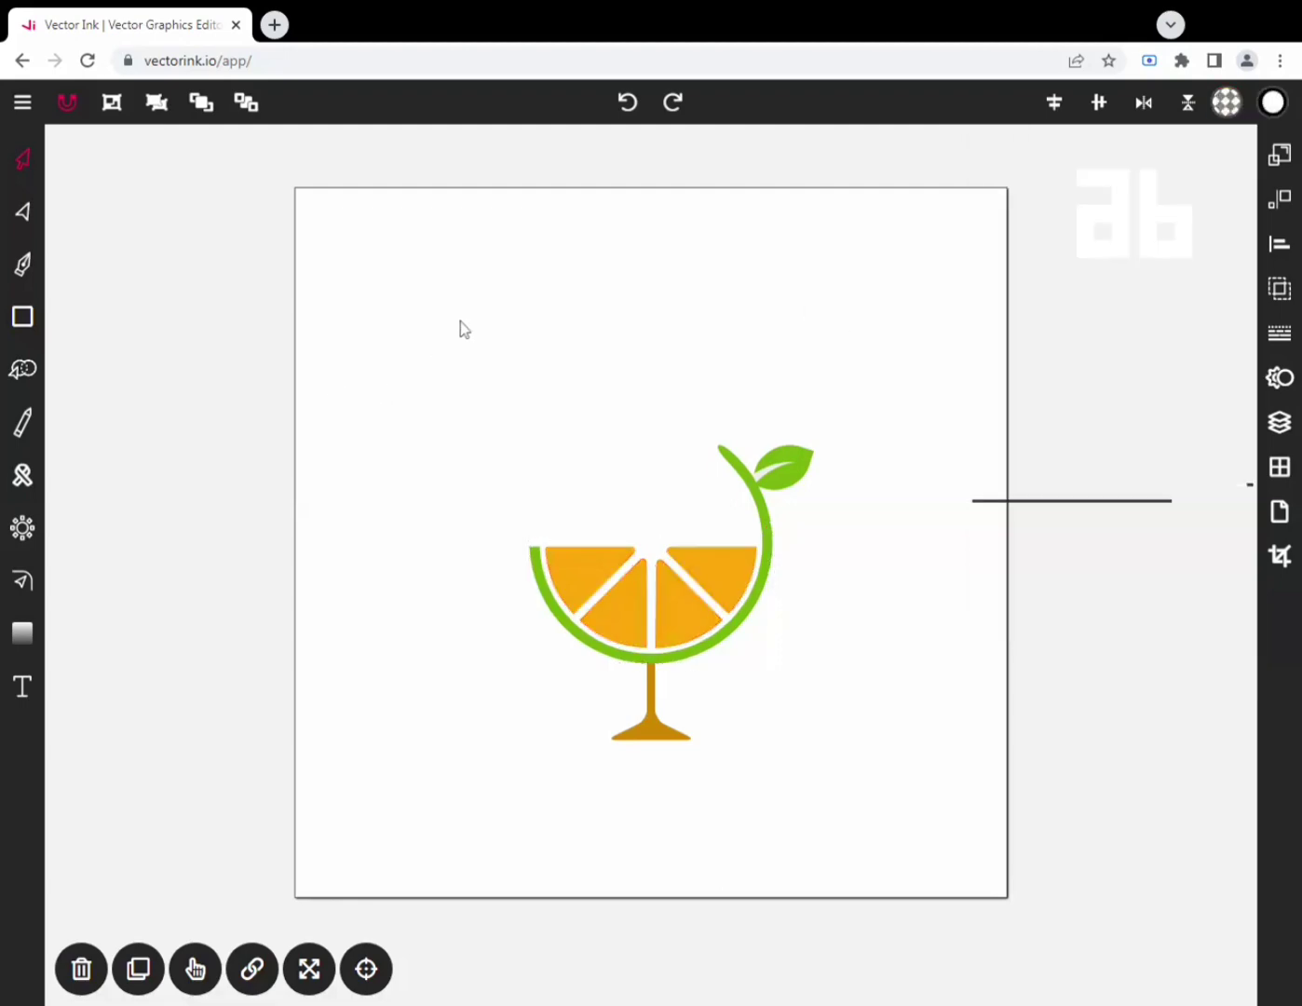
Scale the whole cocktail-glass artwork down proportionally and move it to the upper middle of the artboard.
{"action": "left_click_drag", "start_coordinate": [459, 321], "coordinate": [844, 796]}
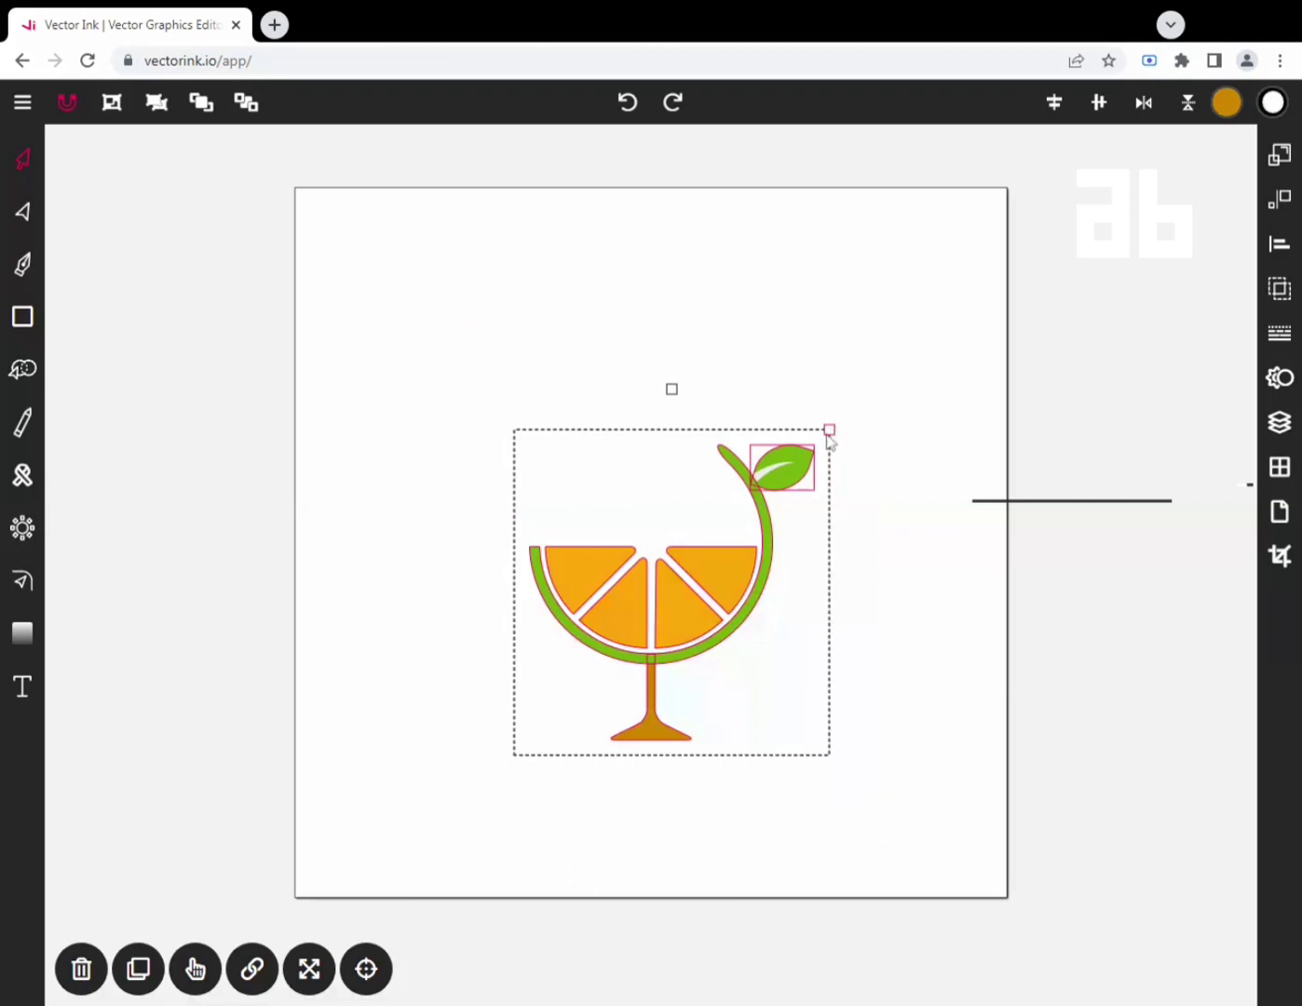
{"action": "left_click_drag", "start_coordinate": [829, 434], "coordinate": [773, 578]}
{"action": "left_click_drag", "start_coordinate": [796, 659], "coordinate": [796, 457]}
{"action": "left_click_drag", "start_coordinate": [832, 574], "coordinate": [833, 582]}
{"action": "left_click", "coordinate": [837, 607]}
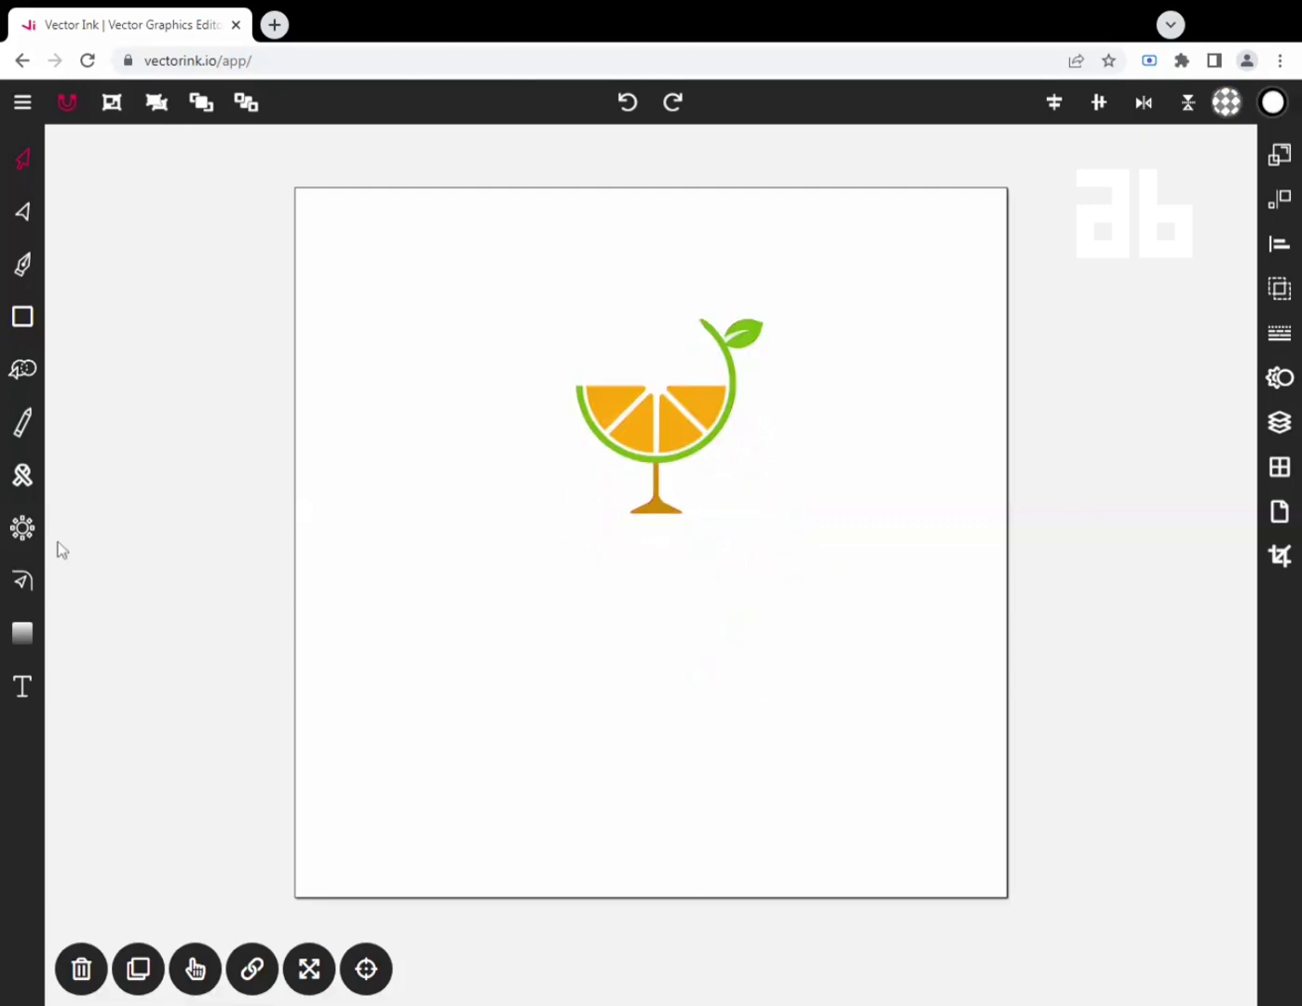
Start a new text object reading "cocktail bar" and set its font to CopyrightHouseIndustries.
{"action": "left_click", "coordinate": [26, 689]}
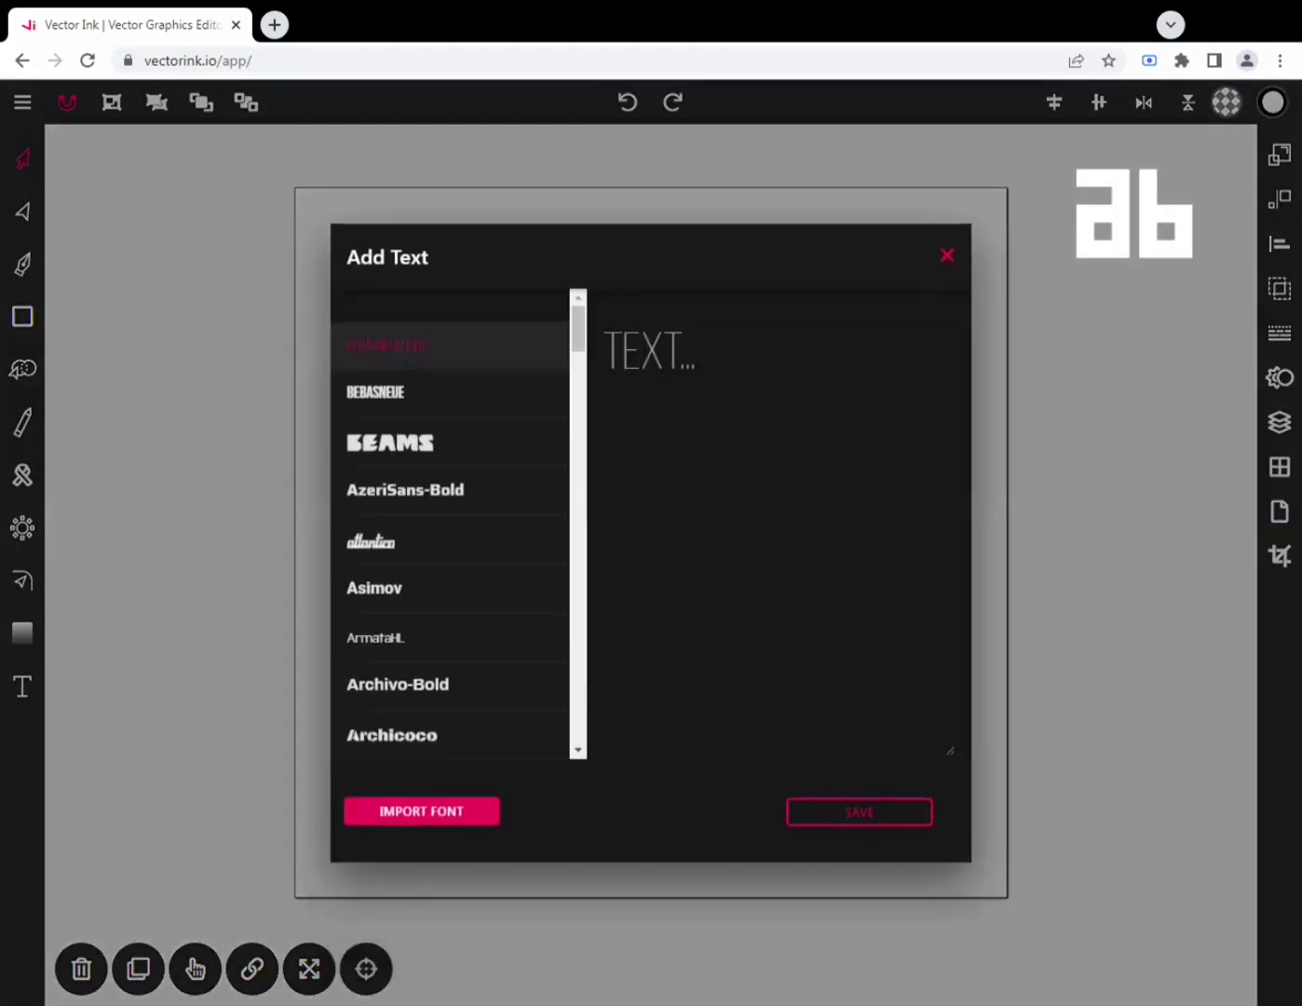
{"action": "type", "text": "COC"}
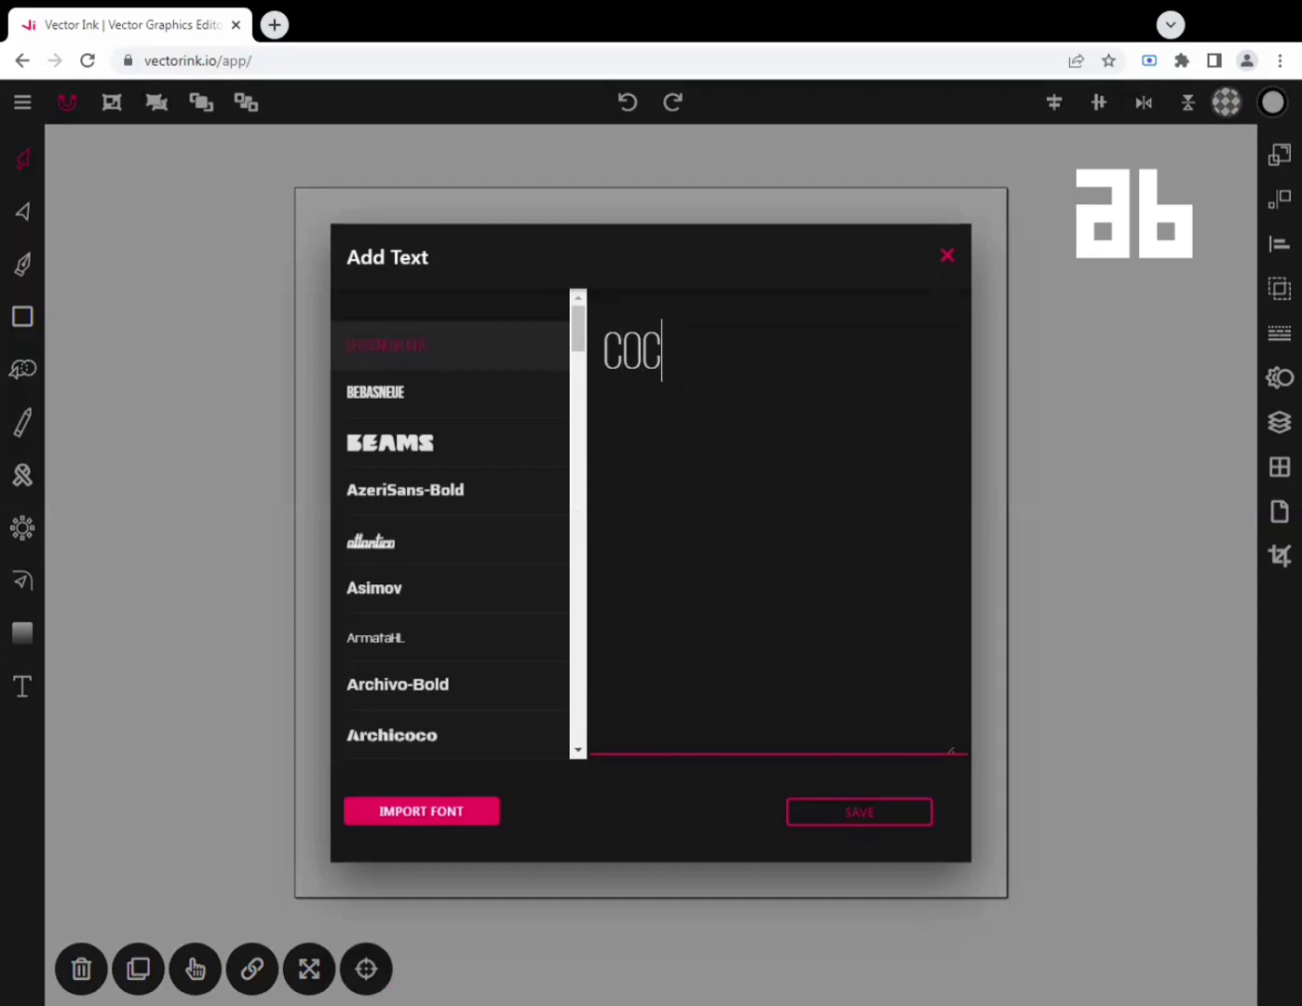
{"action": "type", "text": "KTAIL"}
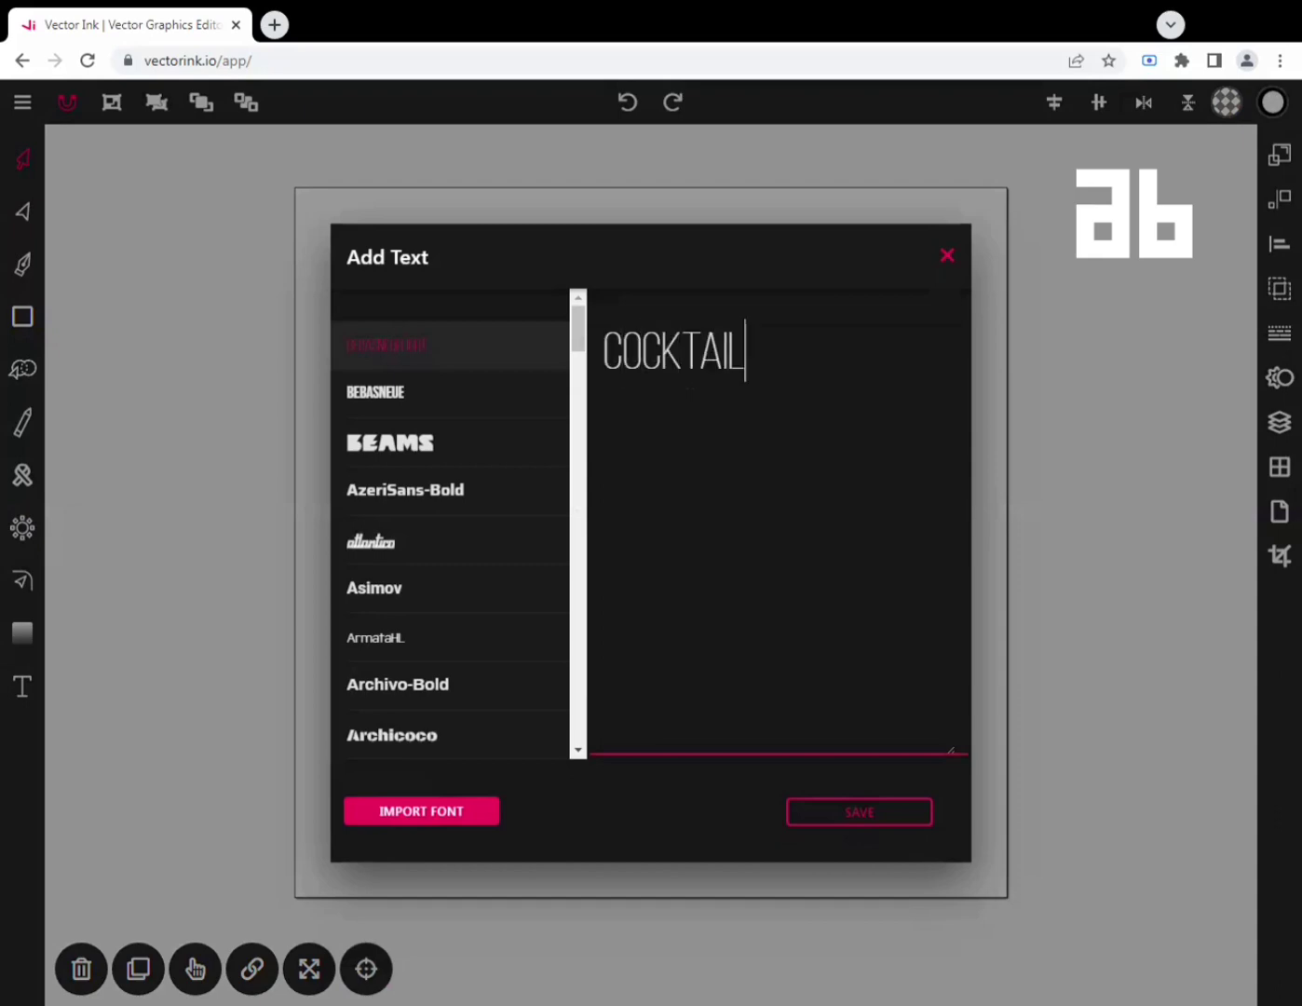
{"action": "type", "text": " BAR"}
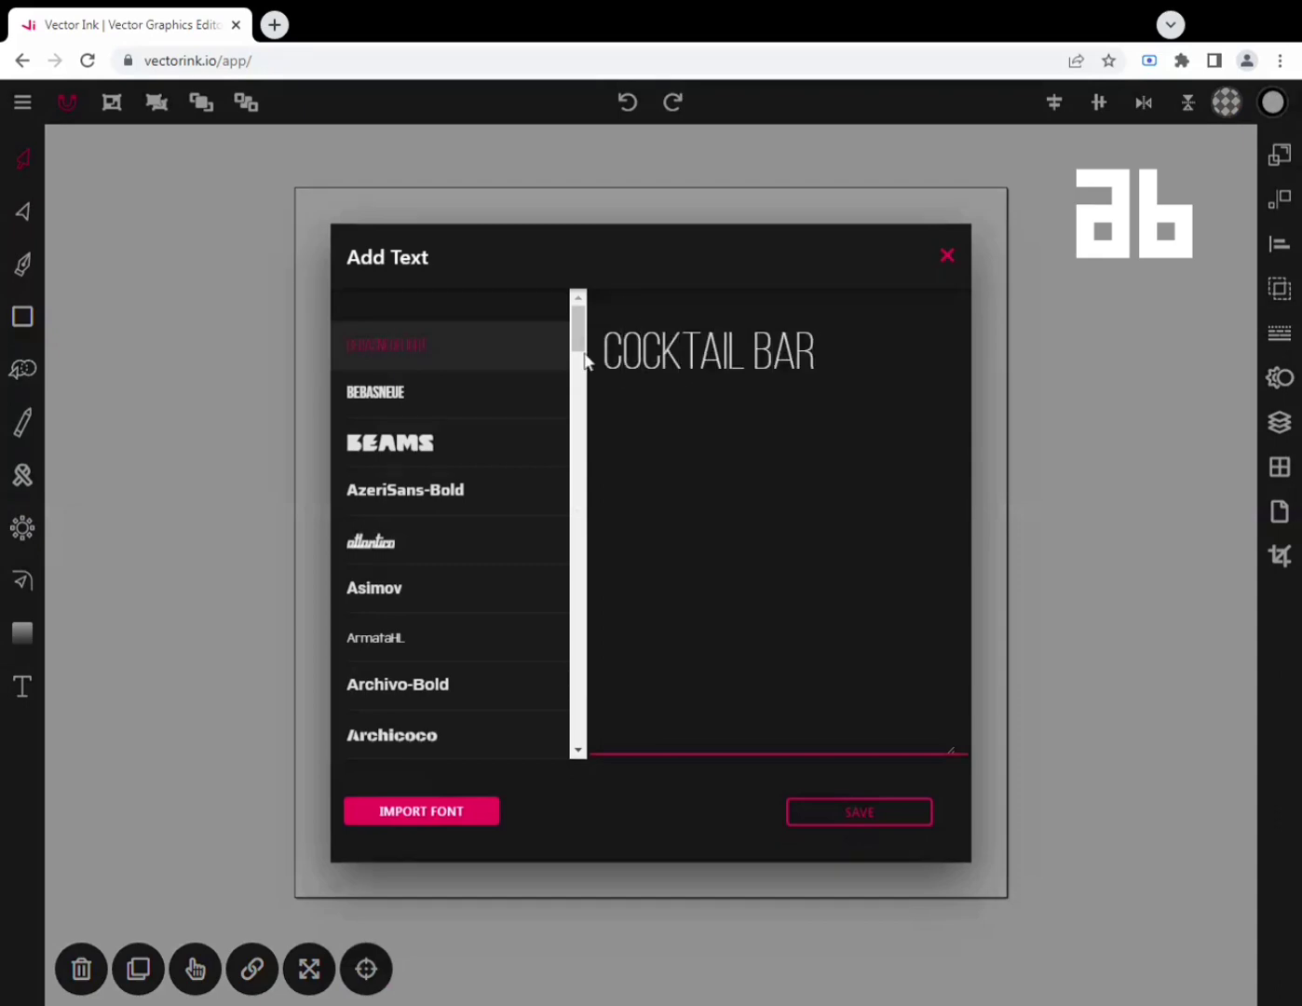
{"action": "left_click_drag", "start_coordinate": [576, 351], "coordinate": [378, 689]}
{"action": "left_click", "coordinate": [425, 678]}
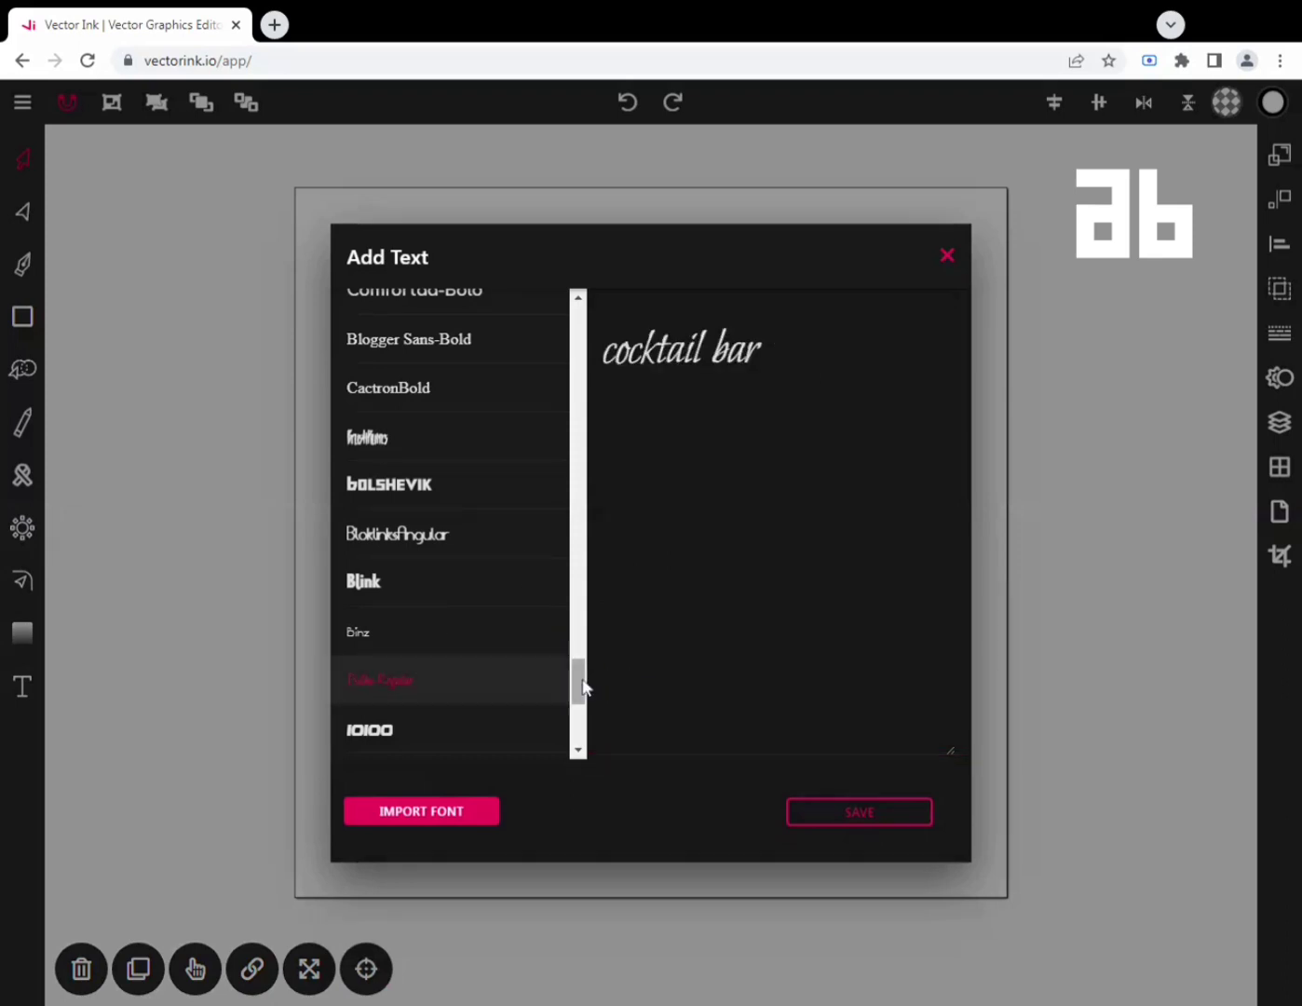
{"action": "left_click_drag", "start_coordinate": [582, 686], "coordinate": [578, 653]}
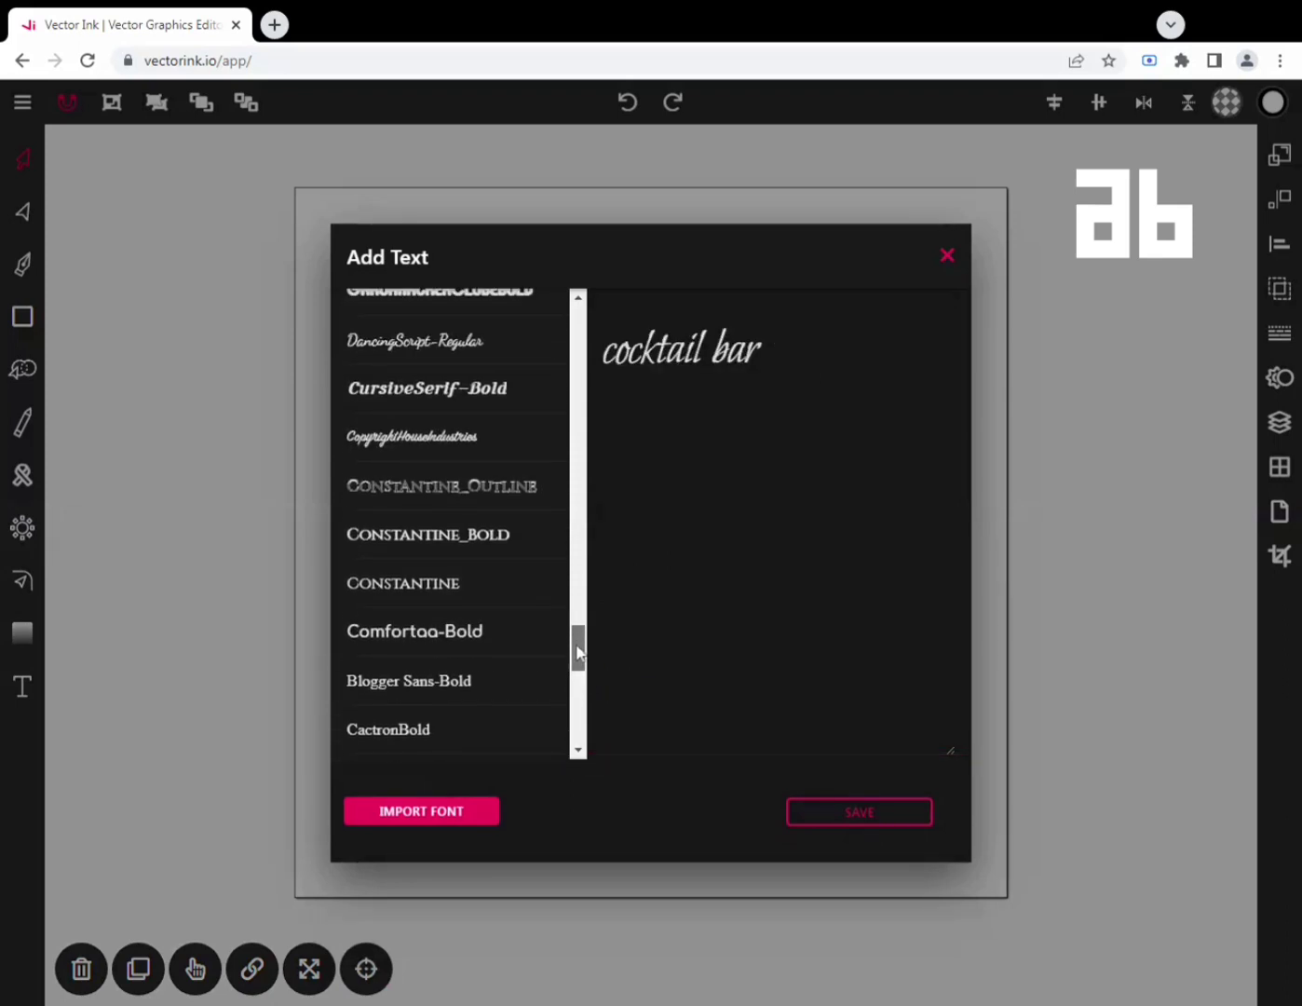
{"action": "left_click", "coordinate": [391, 443]}
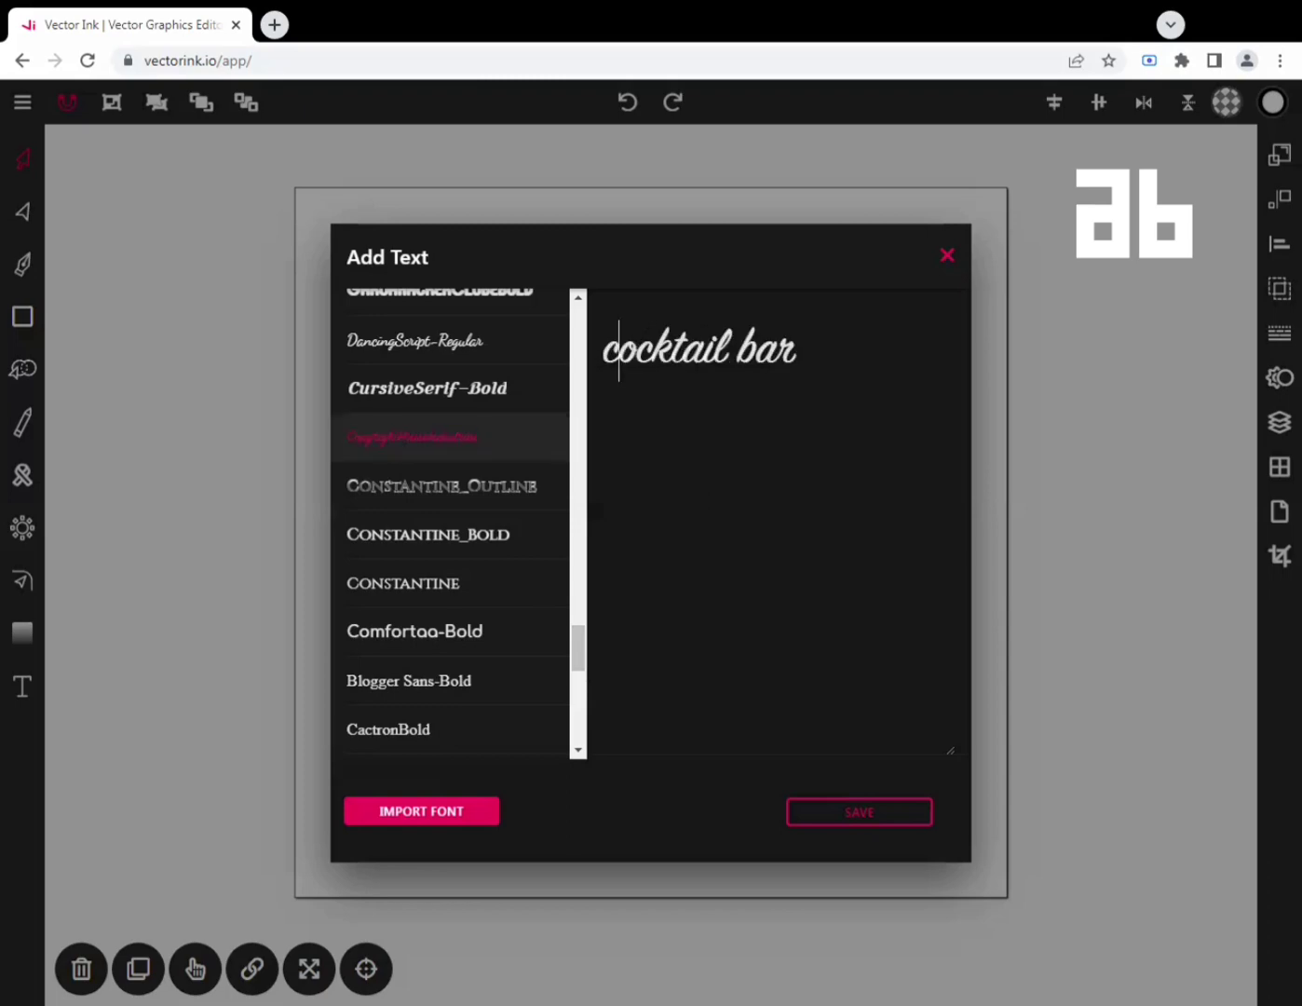
Capitalize both initials so the text reads "Cocktail Bar" and add it to the artboard.
{"action": "key", "text": "BackSpace"}
{"action": "type", "text": "C"}
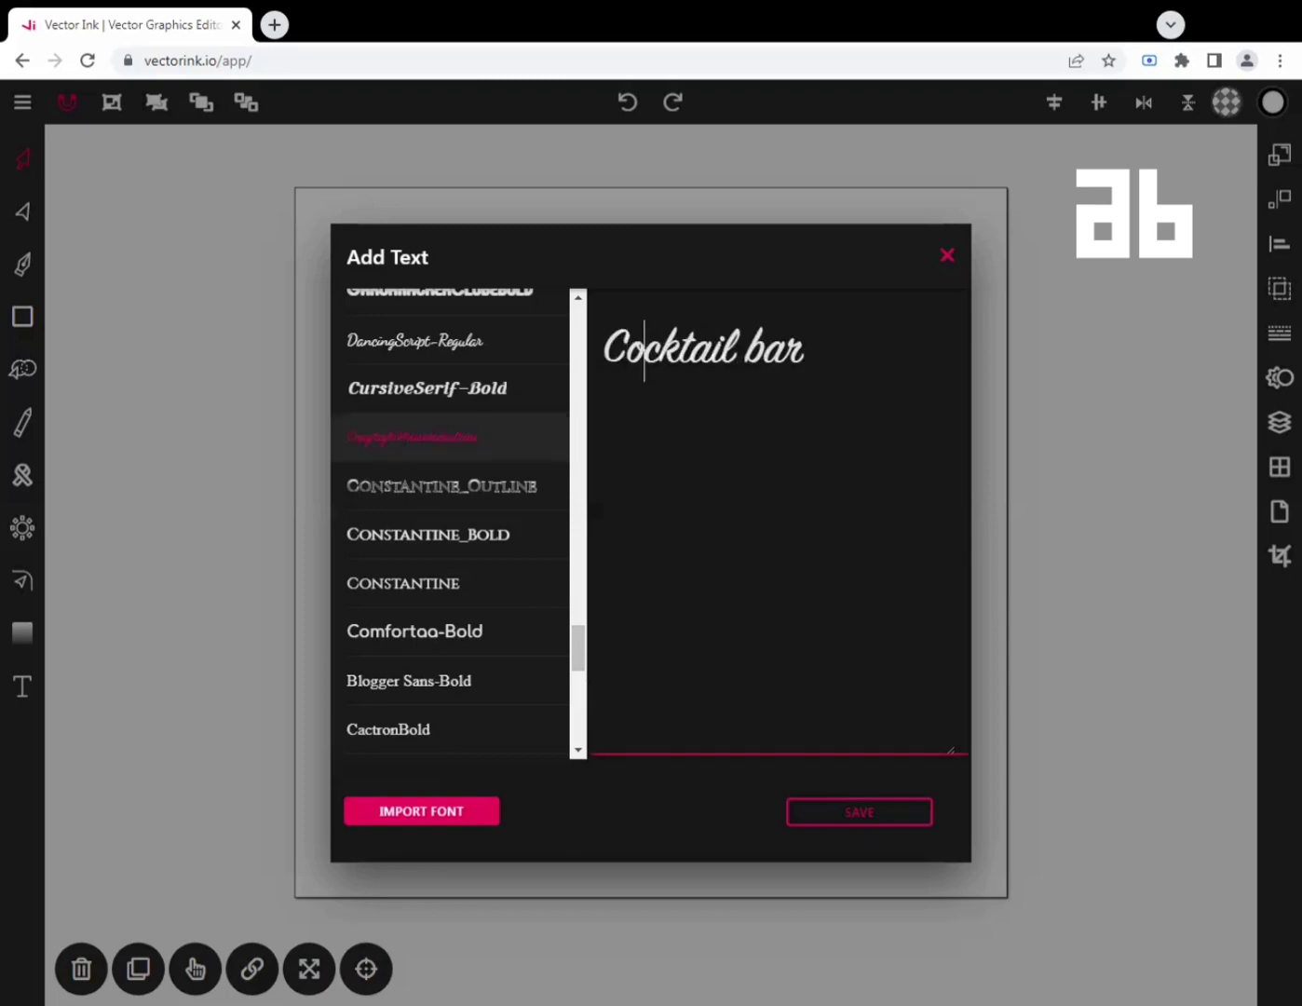
{"action": "key", "text": "Right"}
{"action": "key", "text": "Right"}
{"action": "key", "text": "Right"}
{"action": "key", "text": "Right"}
{"action": "key", "text": "Right"}
{"action": "key", "text": "Right"}
{"action": "key", "text": "Right"}
{"action": "key", "text": "Right"}
{"action": "key", "text": "Right"}
{"action": "key", "text": "Right"}
{"action": "key", "text": "Right"}
{"action": "key", "text": "Left"}
{"action": "key", "text": "Left"}
{"action": "key", "text": "BackSpace"}
{"action": "type", "text": "B"}
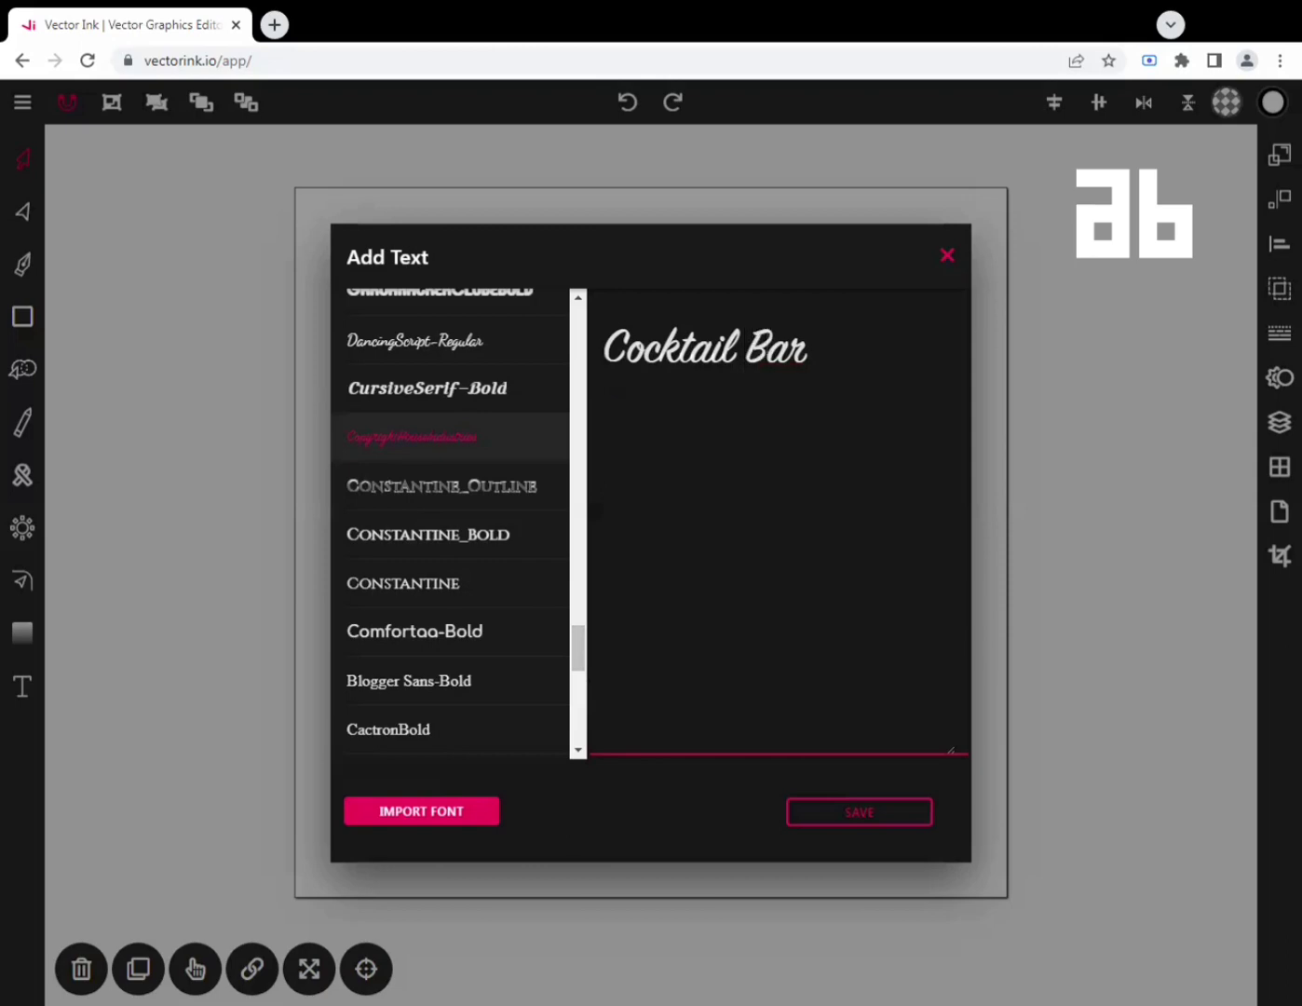
{"action": "left_click", "coordinate": [892, 818]}
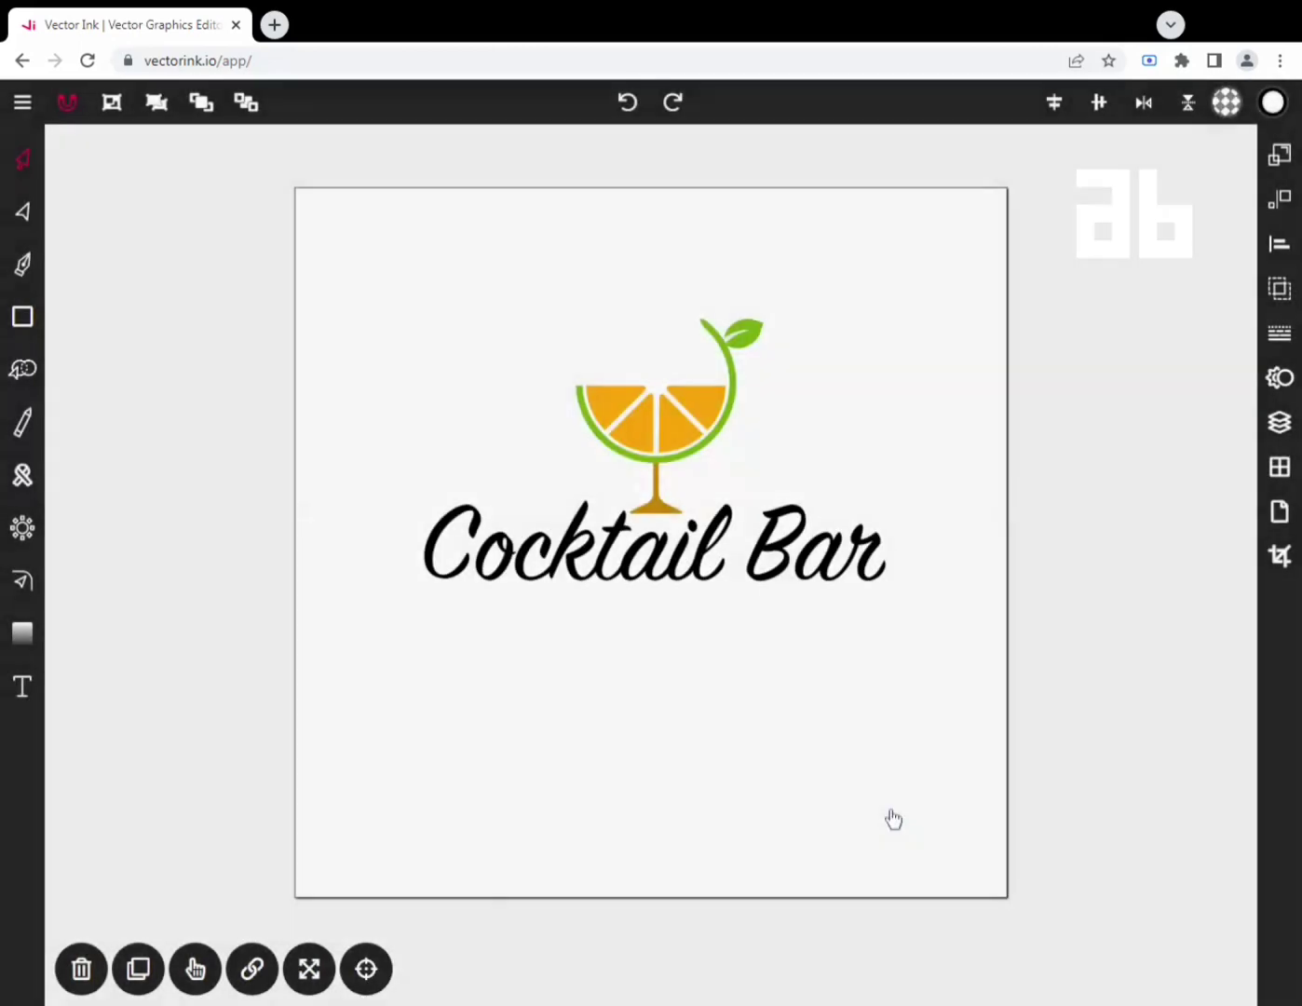
Convert the "Cocktail Bar" text to paths.
{"action": "left_click", "coordinate": [822, 578]}
{"action": "left_click", "coordinate": [1282, 155]}
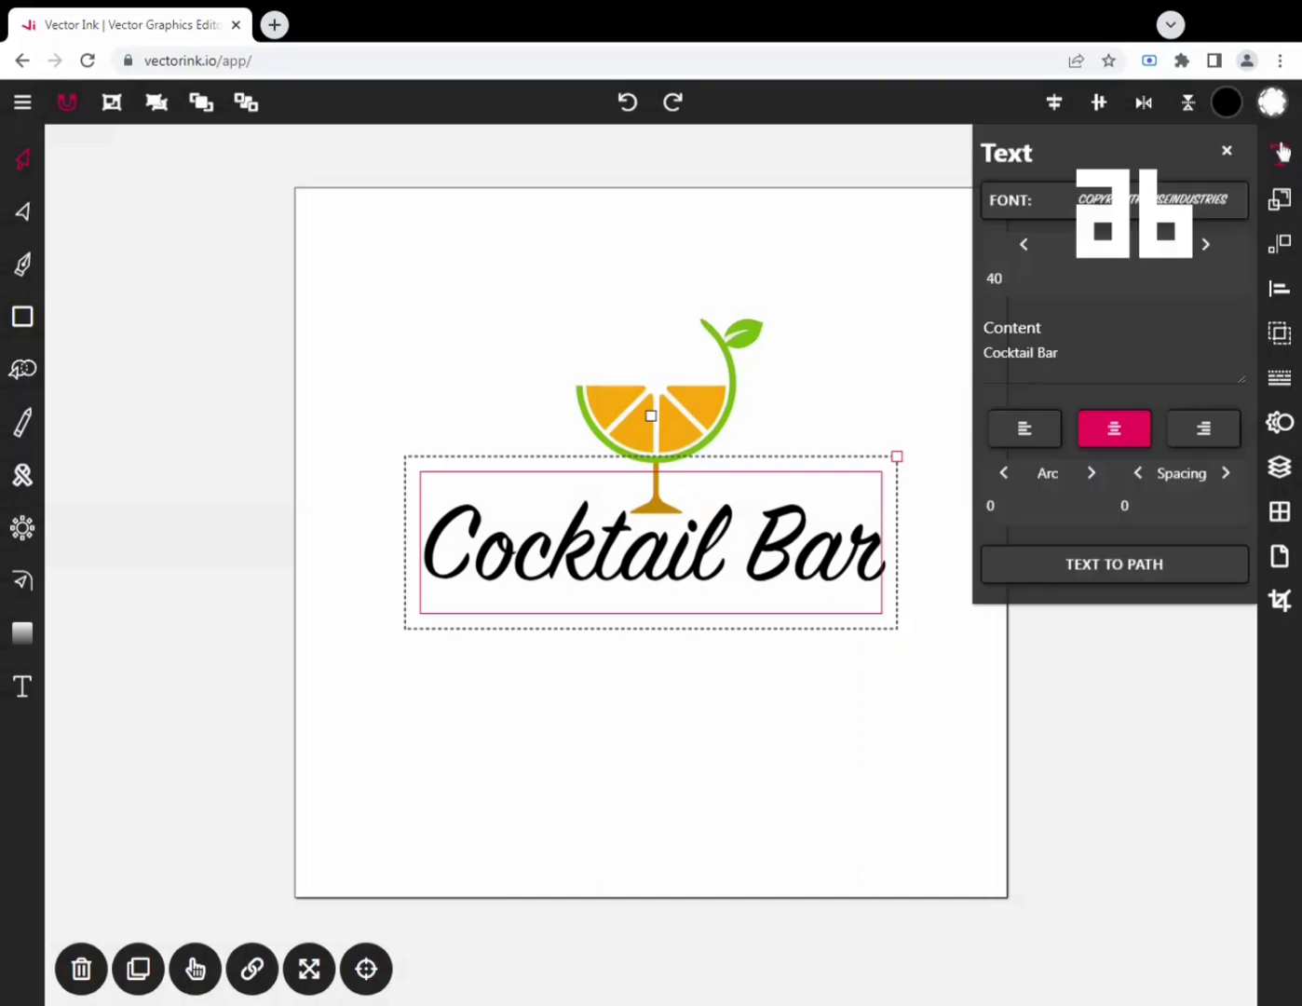
{"action": "left_click", "coordinate": [1180, 570]}
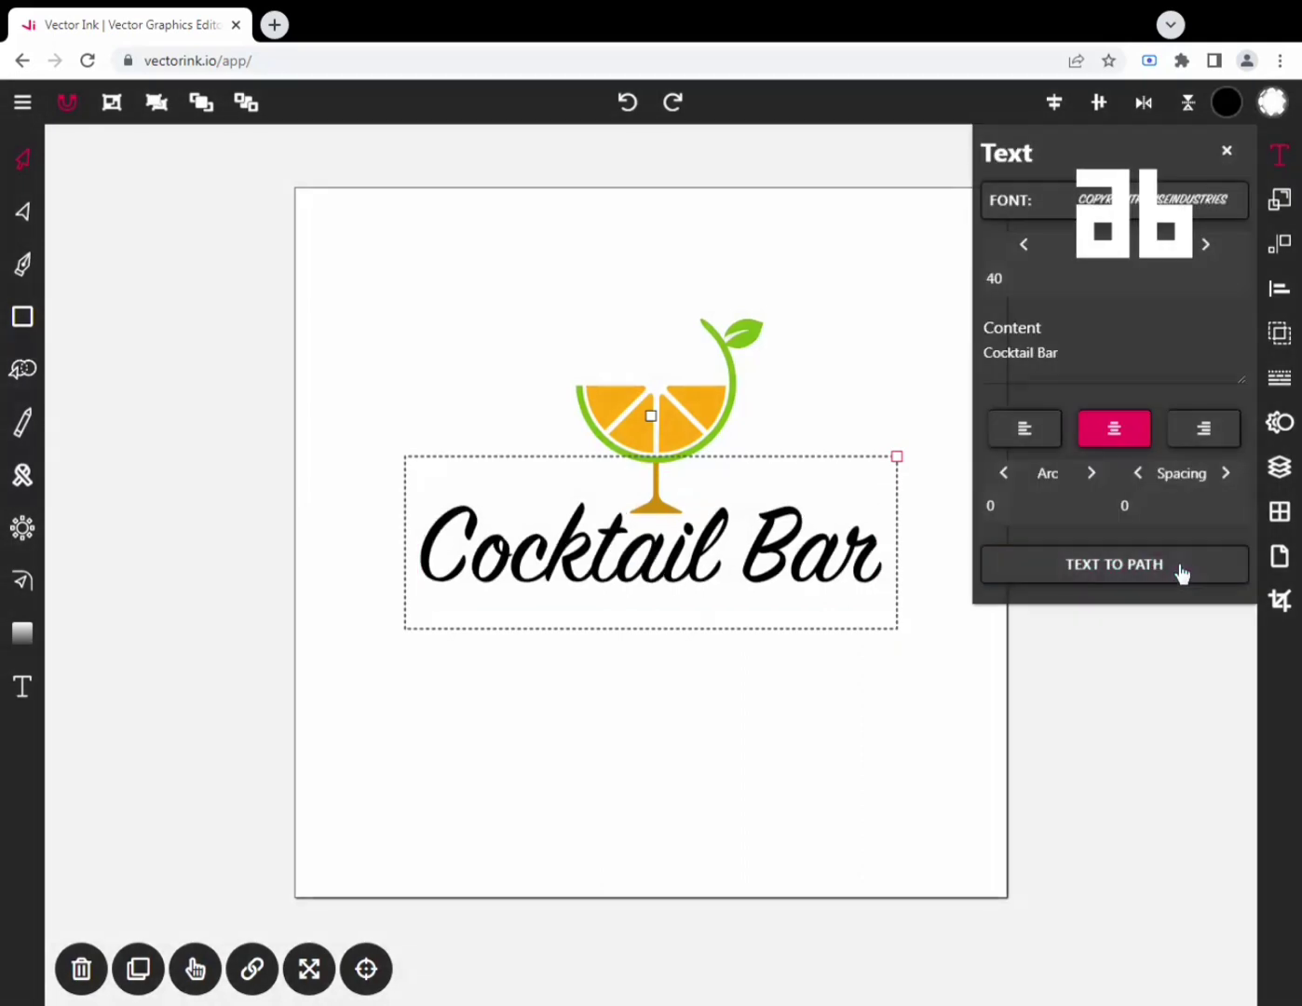
{"action": "left_click", "coordinate": [1227, 149]}
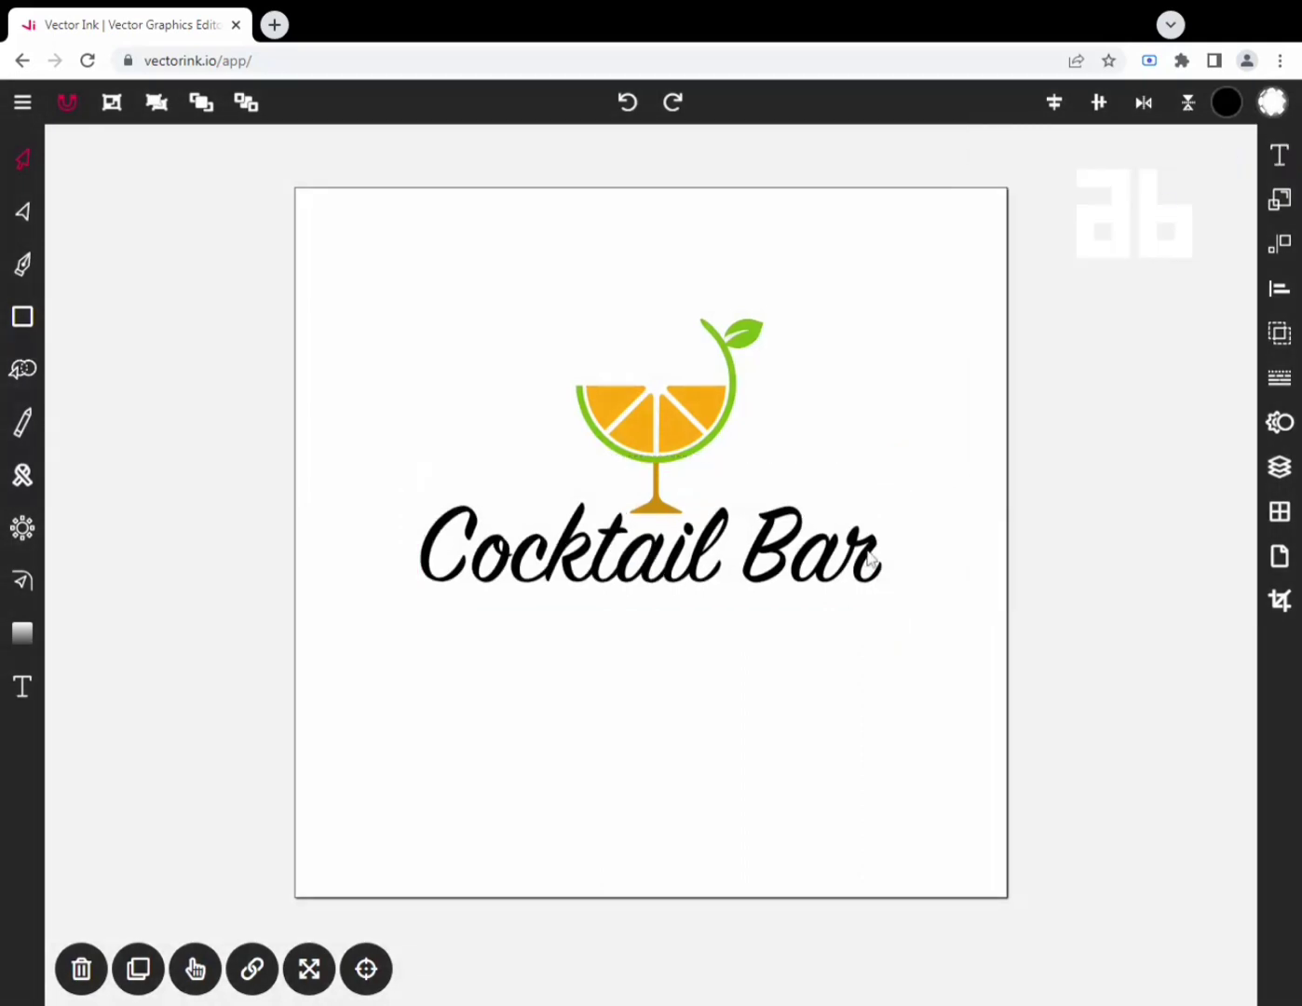
Scale the "Cocktail Bar" lettering down proportionally about its center and place it below the glass foot with a small gap.
{"action": "left_click", "coordinate": [873, 551]}
{"action": "left_click_drag", "start_coordinate": [897, 494], "coordinate": [747, 562]}
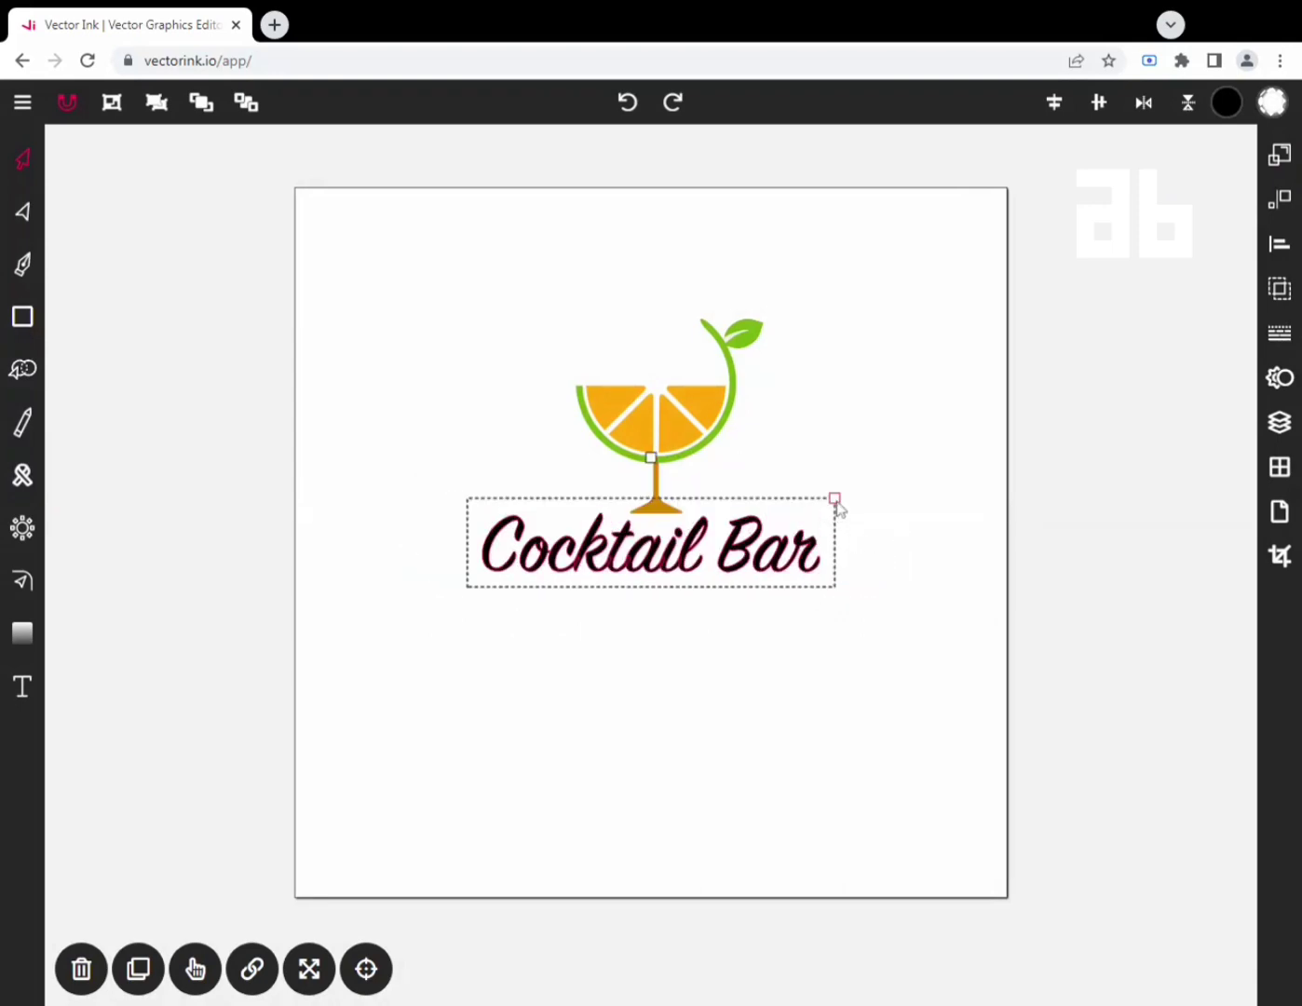
{"action": "left_click_drag", "start_coordinate": [835, 500], "coordinate": [792, 554]}
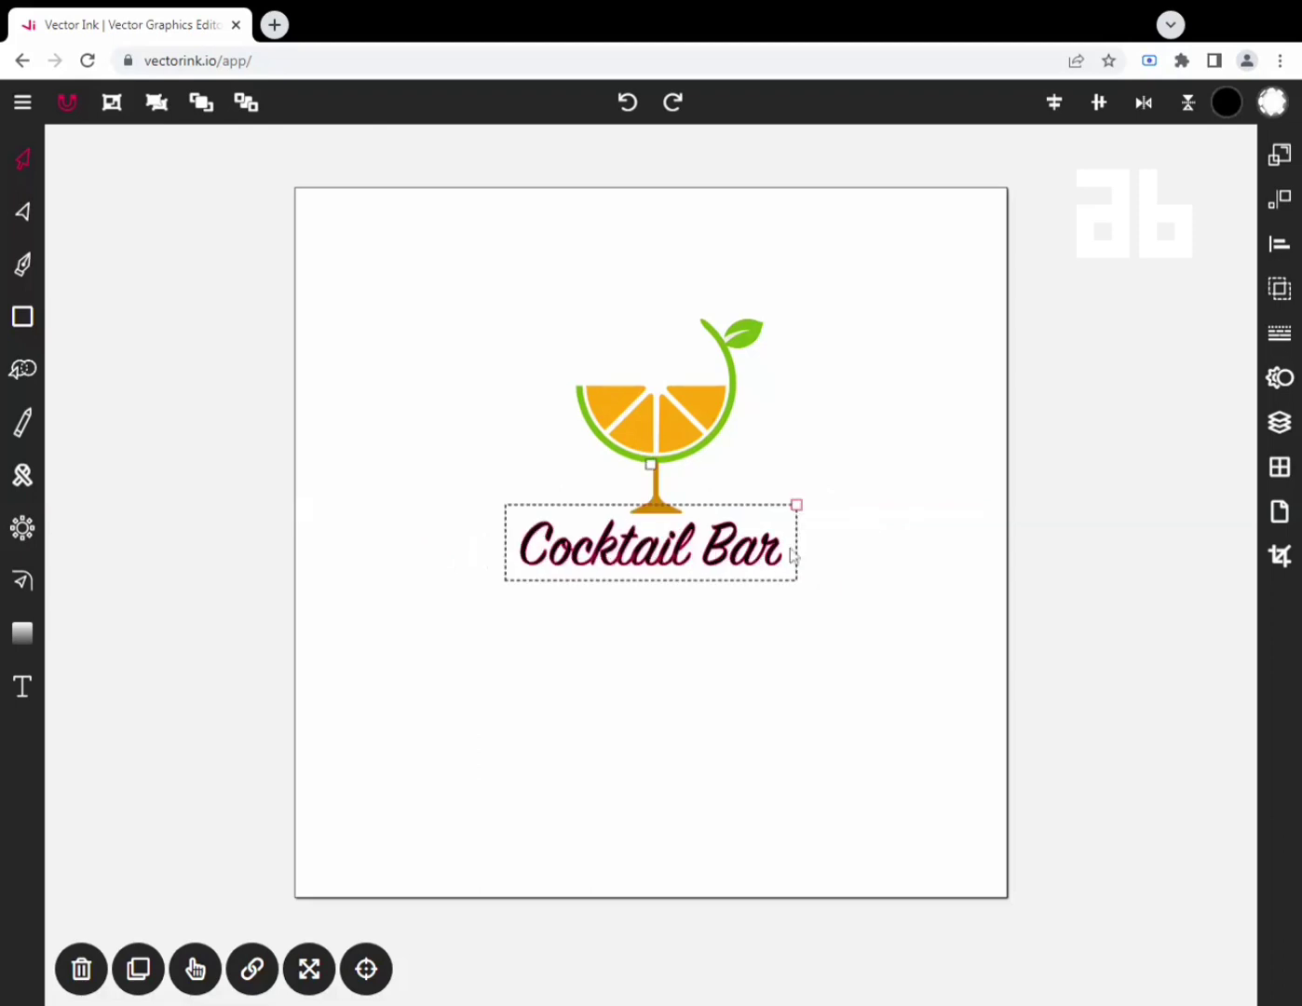
{"action": "left_click_drag", "start_coordinate": [711, 556], "coordinate": [735, 622]}
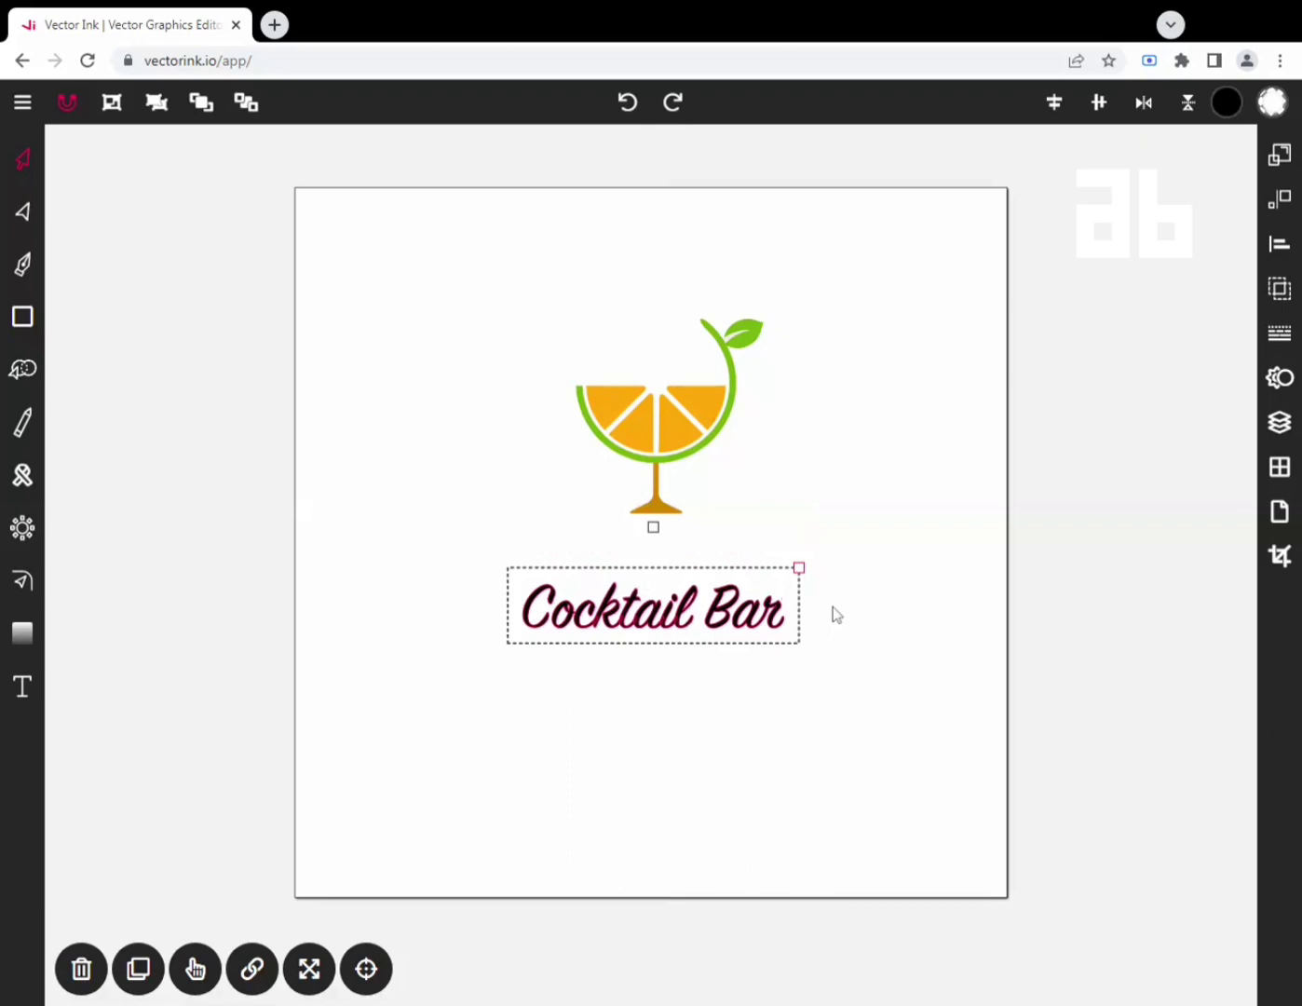
{"action": "left_click", "coordinate": [871, 628]}
Draw a short horizontal line just beneath the middle of the "Cocktail Bar" lettering with the line tool.
{"action": "left_click", "coordinate": [23, 320]}
{"action": "left_click", "coordinate": [21, 324]}
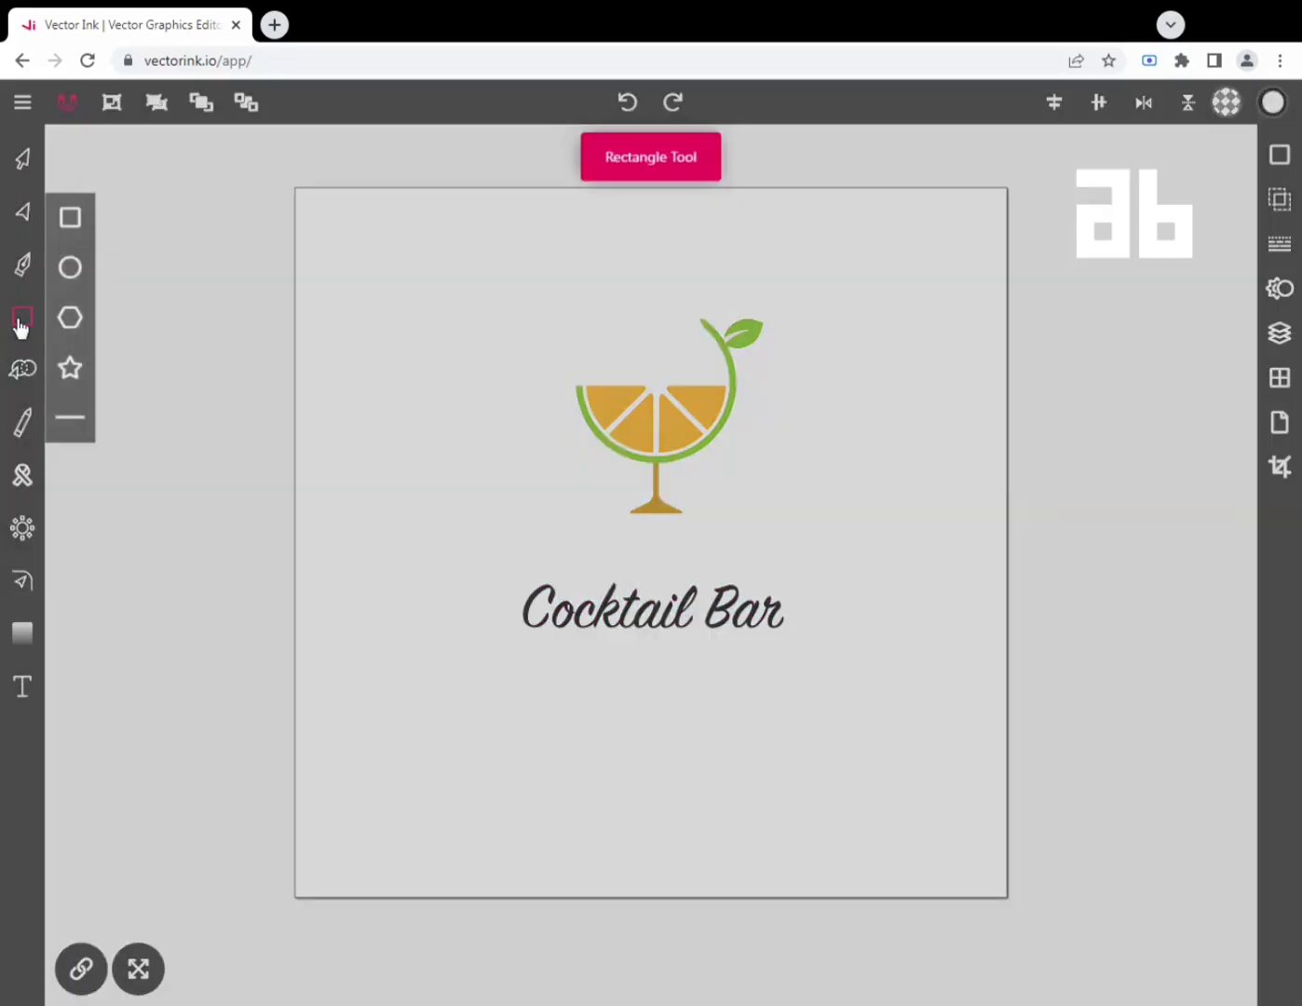
{"action": "left_click", "coordinate": [71, 419]}
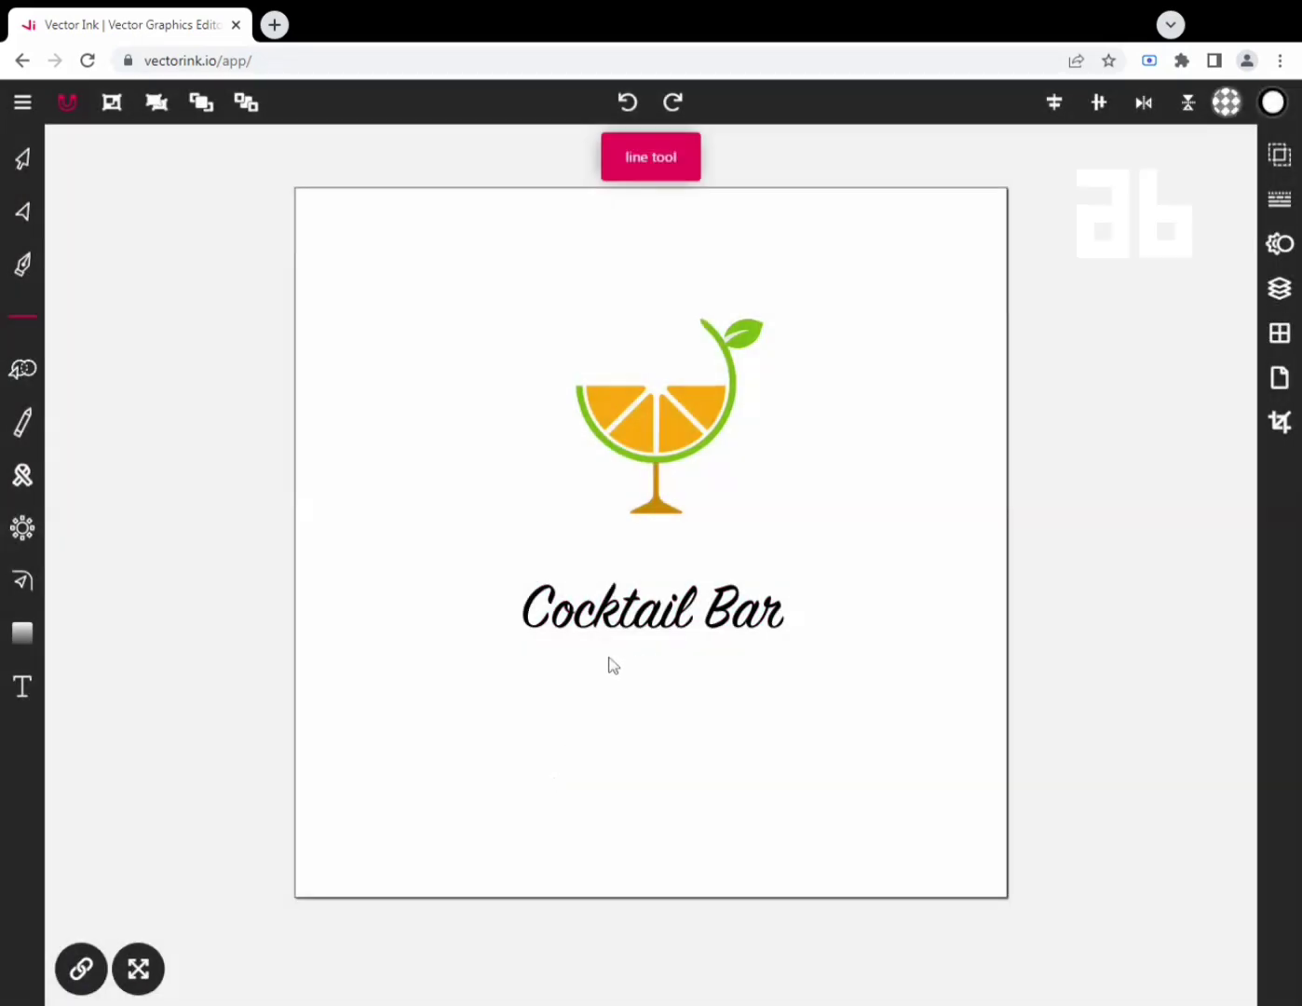
{"action": "left_click_drag", "start_coordinate": [593, 651], "coordinate": [736, 652]}
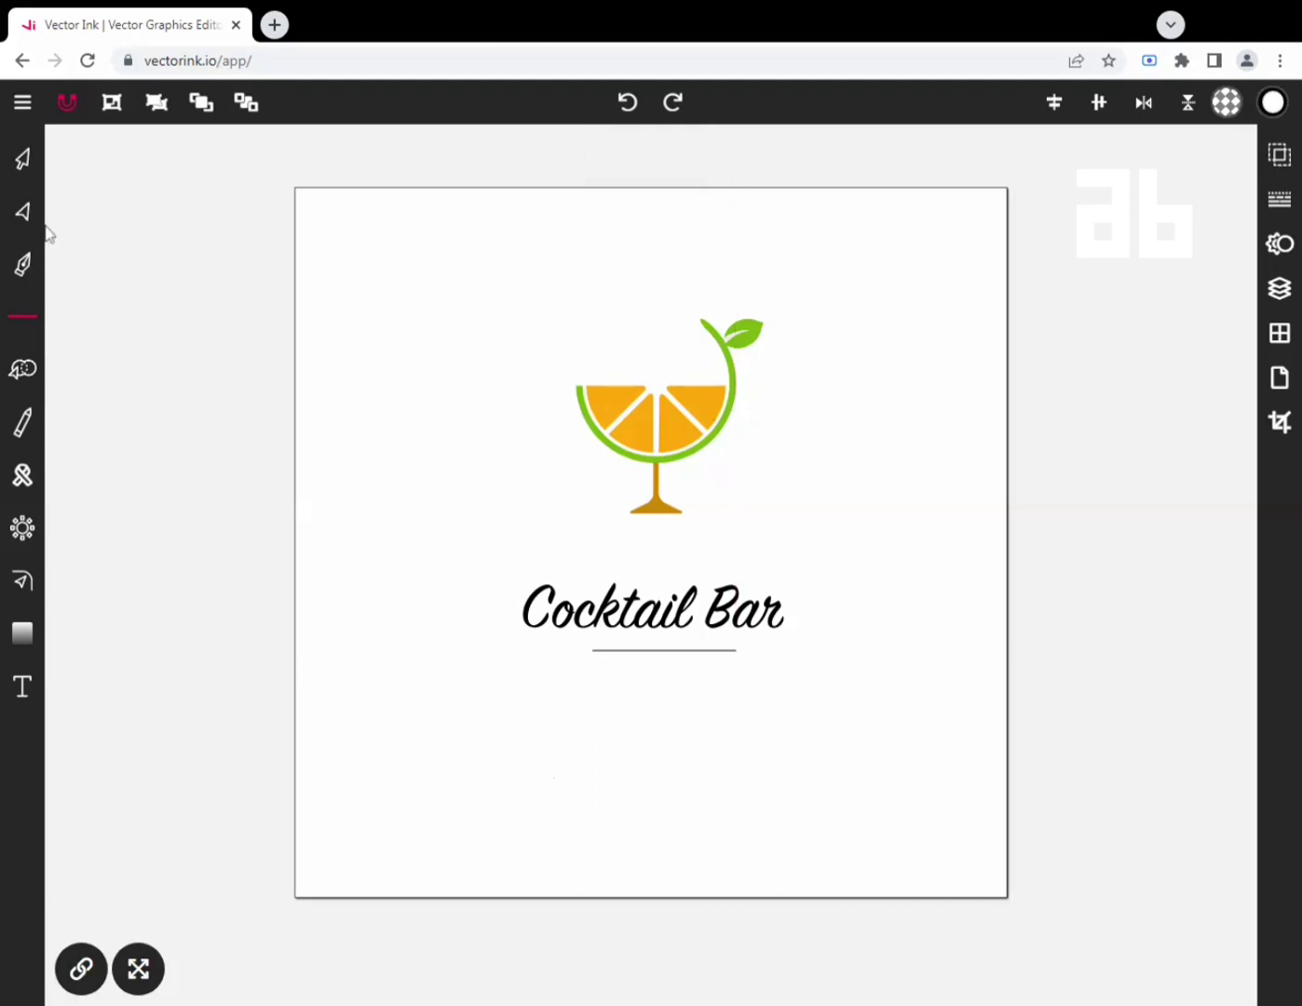
Set the stroke width of the line beneath the lettering to 5.
{"action": "left_click", "coordinate": [23, 158]}
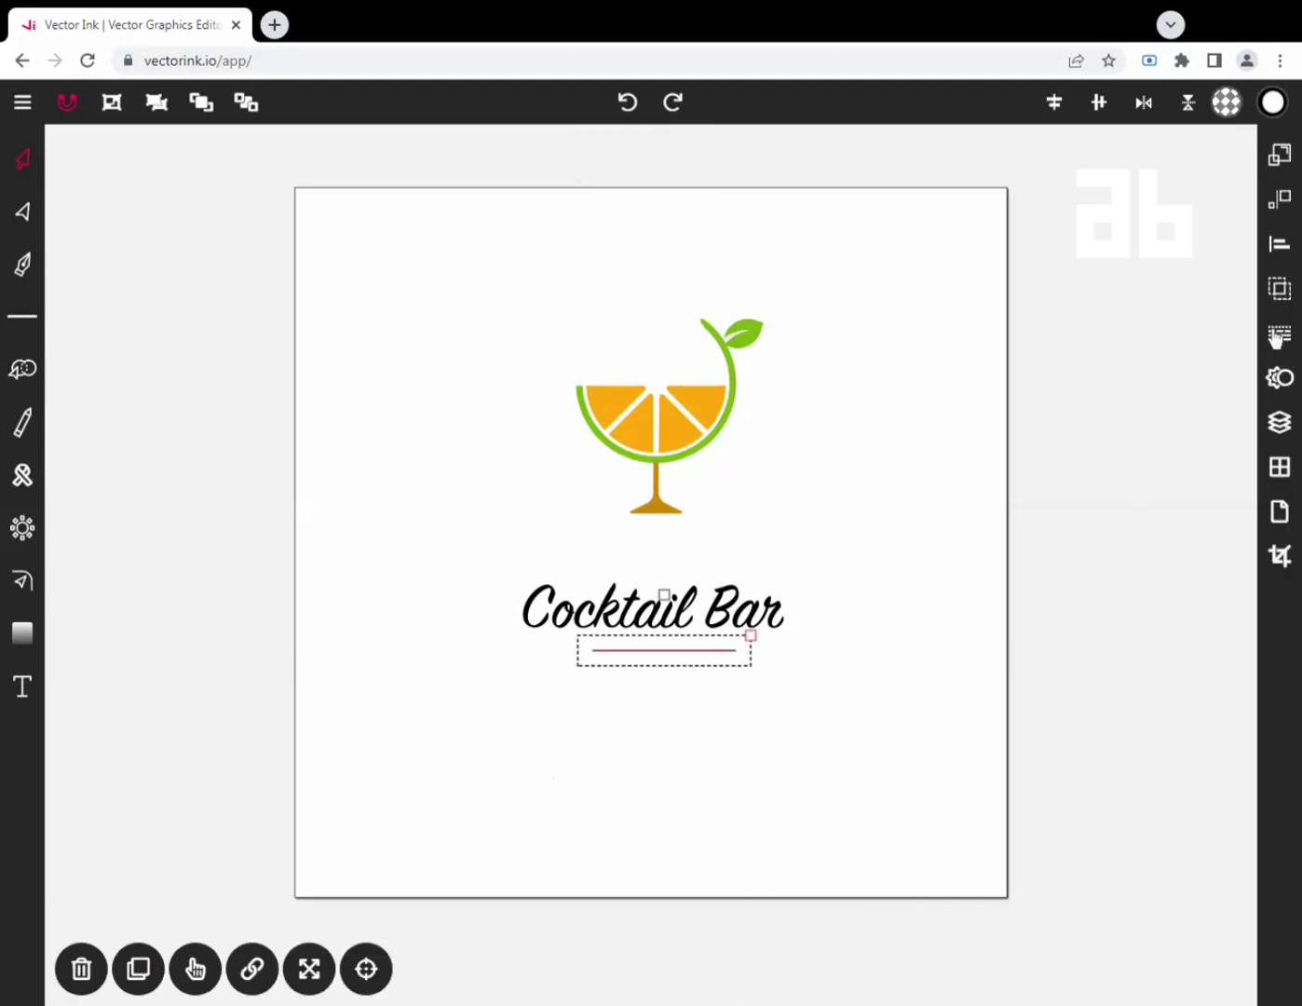
{"action": "left_click", "coordinate": [1281, 332]}
{"action": "left_click", "coordinate": [990, 232]}
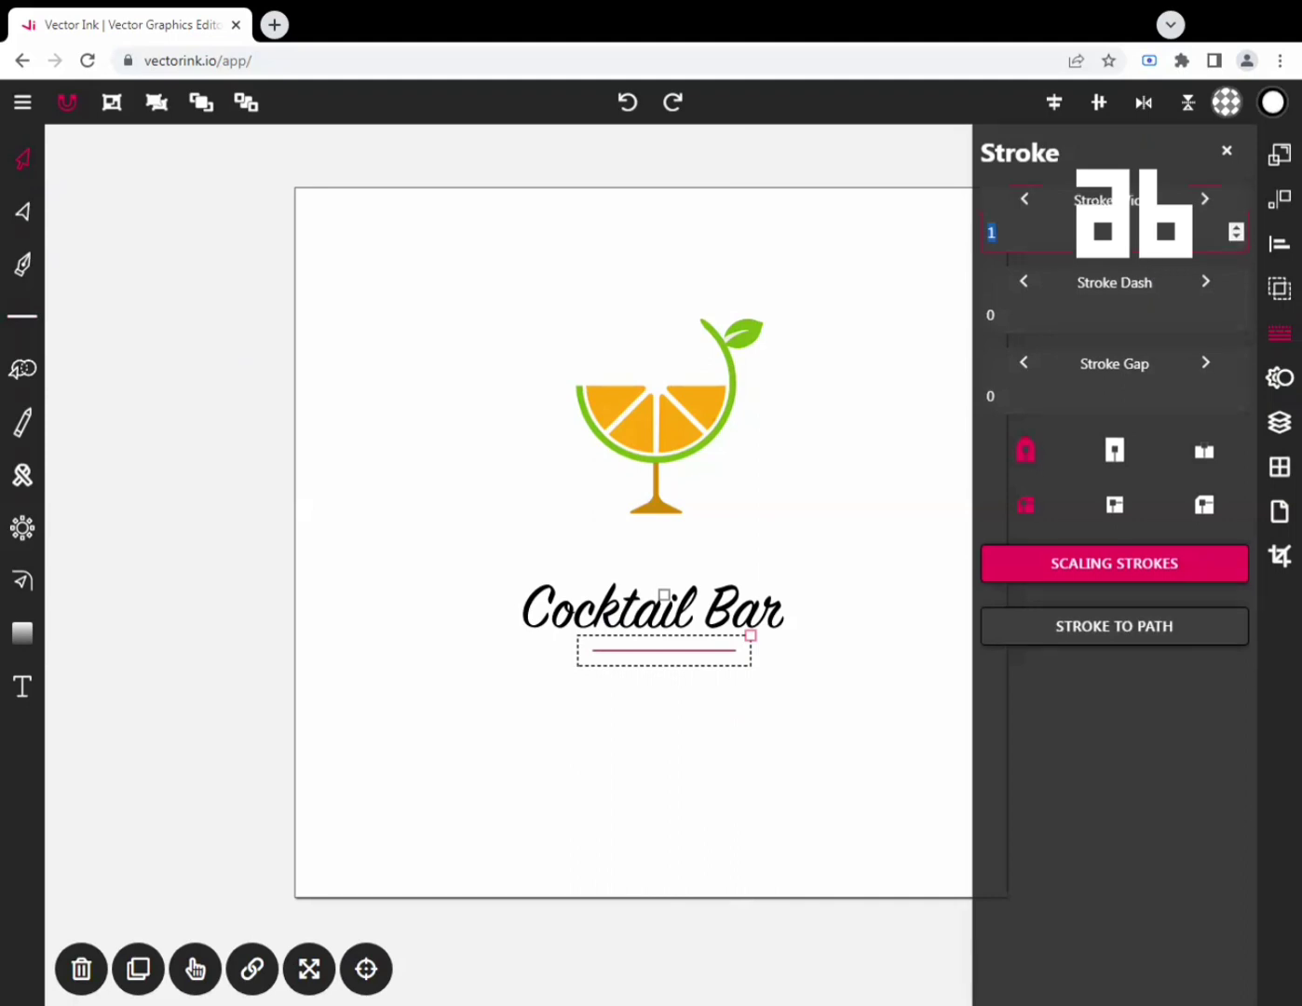
{"action": "type", "text": "10"}
{"action": "key", "text": "Return"}
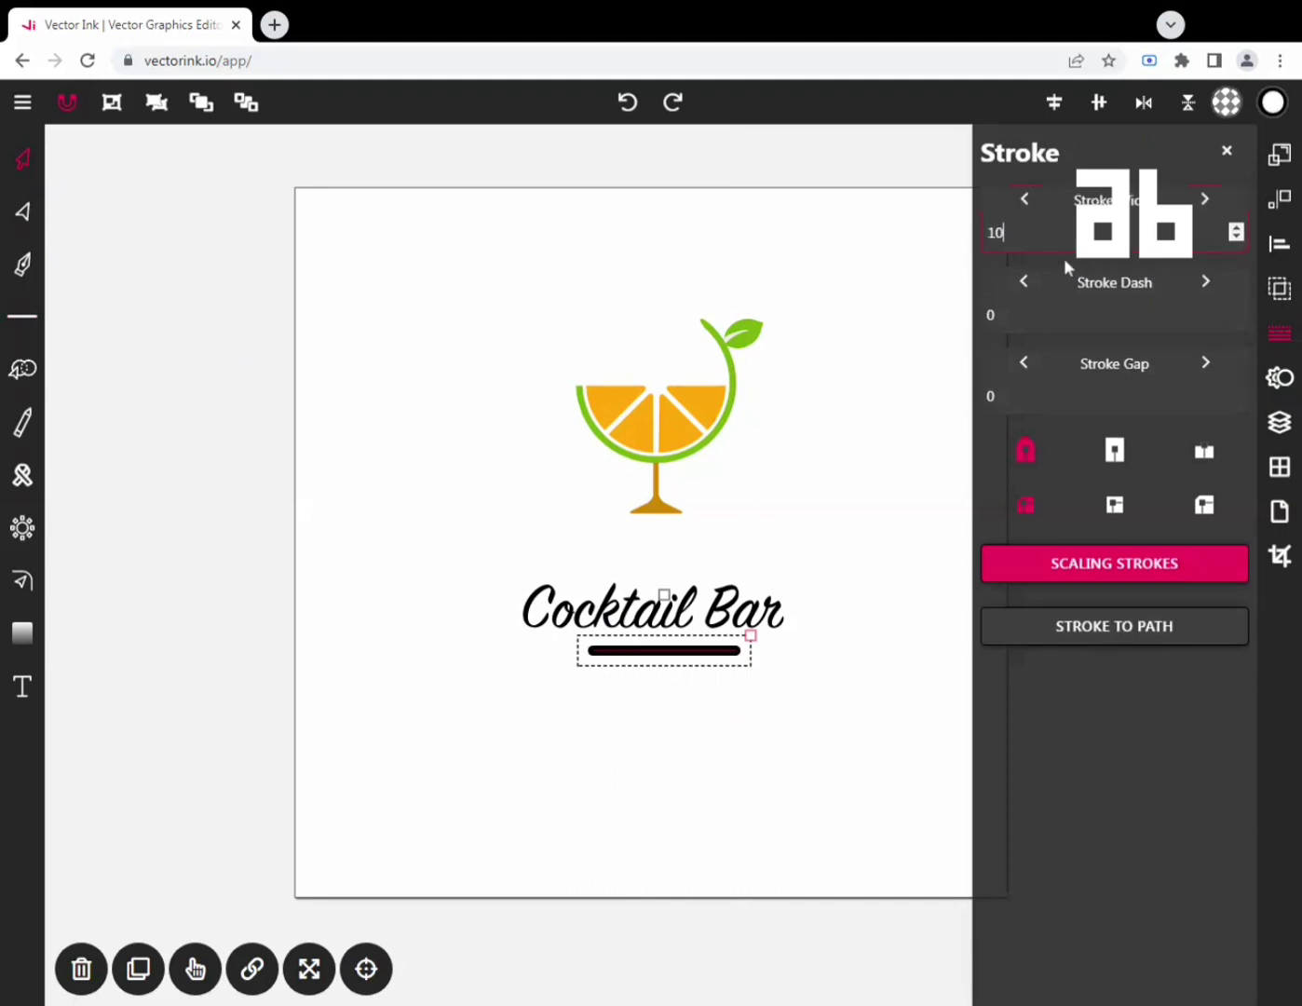
{"action": "left_click", "coordinate": [1024, 201]}
{"action": "left_click", "coordinate": [1023, 201]}
{"action": "left_click", "coordinate": [1024, 201]}
{"action": "left_click", "coordinate": [1023, 201]}
{"action": "left_click", "coordinate": [1023, 201]}
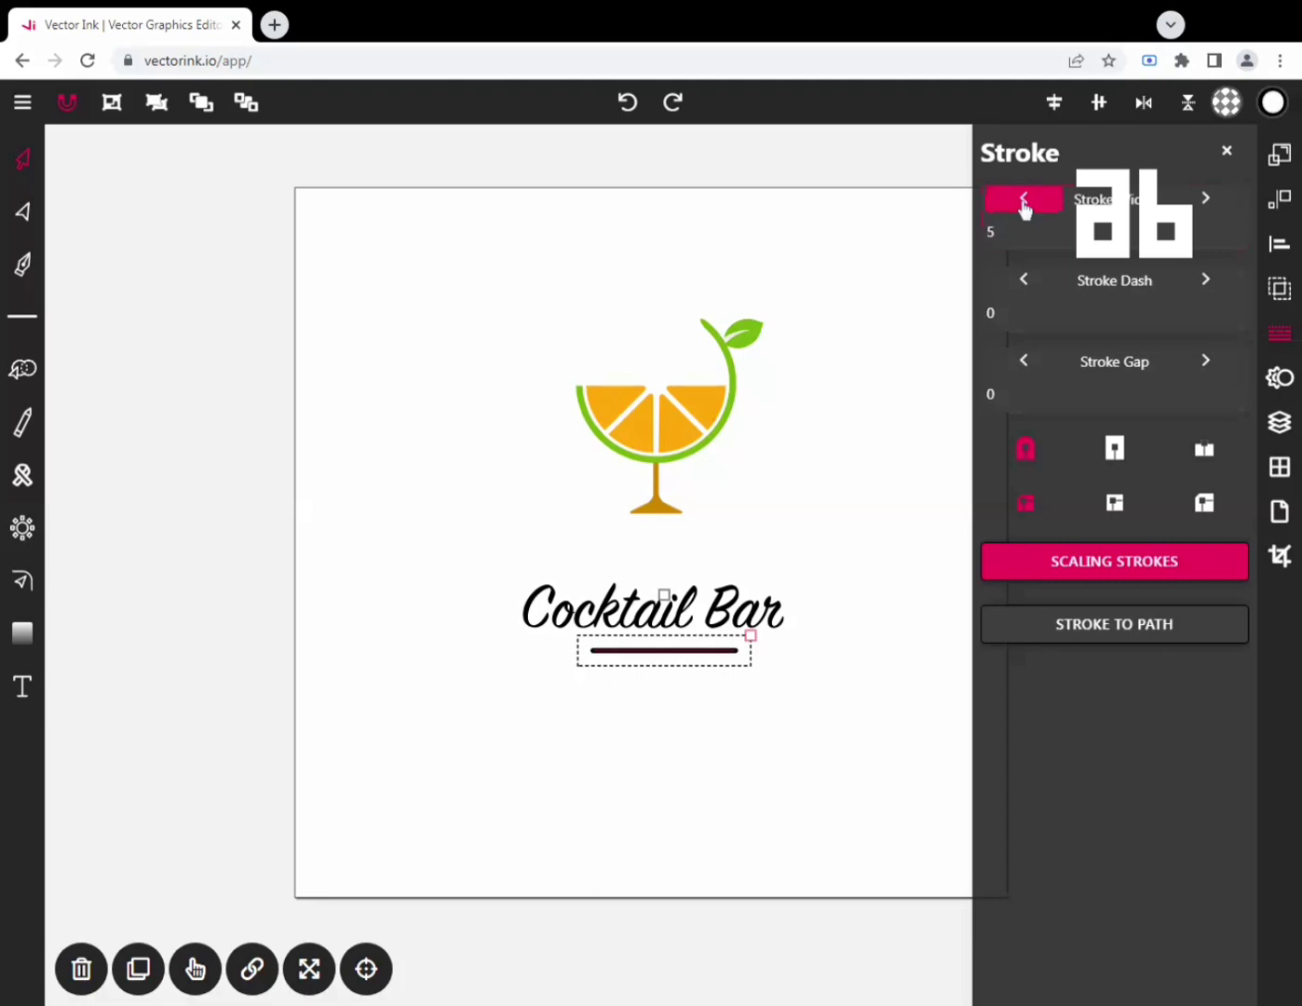
Set the stroke width of the line beneath the lettering to 6 and convert its stroke to a path.
{"action": "left_click", "coordinate": [1208, 198]}
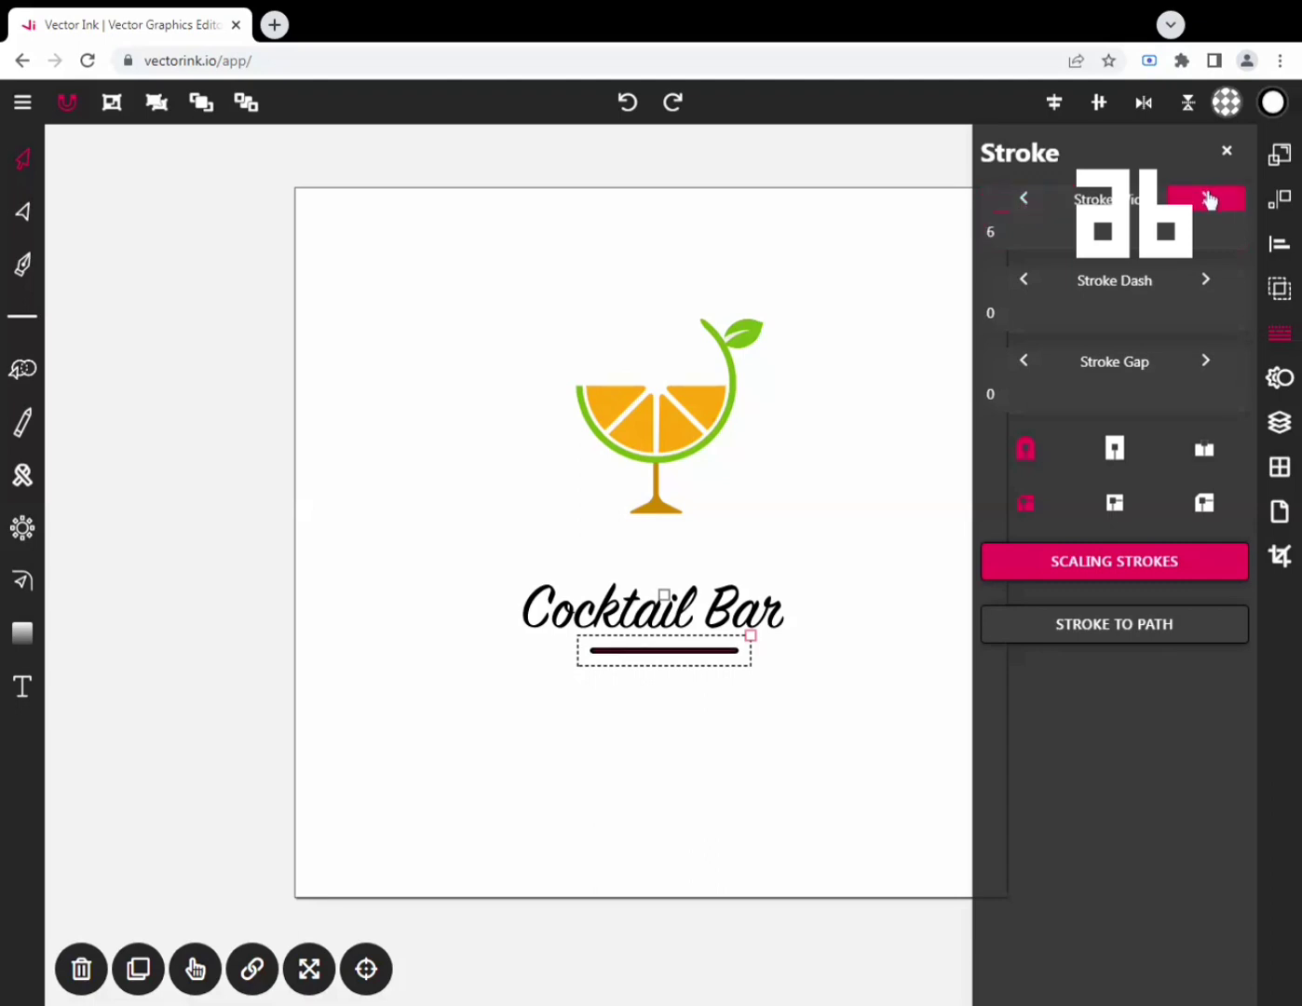
{"action": "left_click", "coordinate": [1159, 628]}
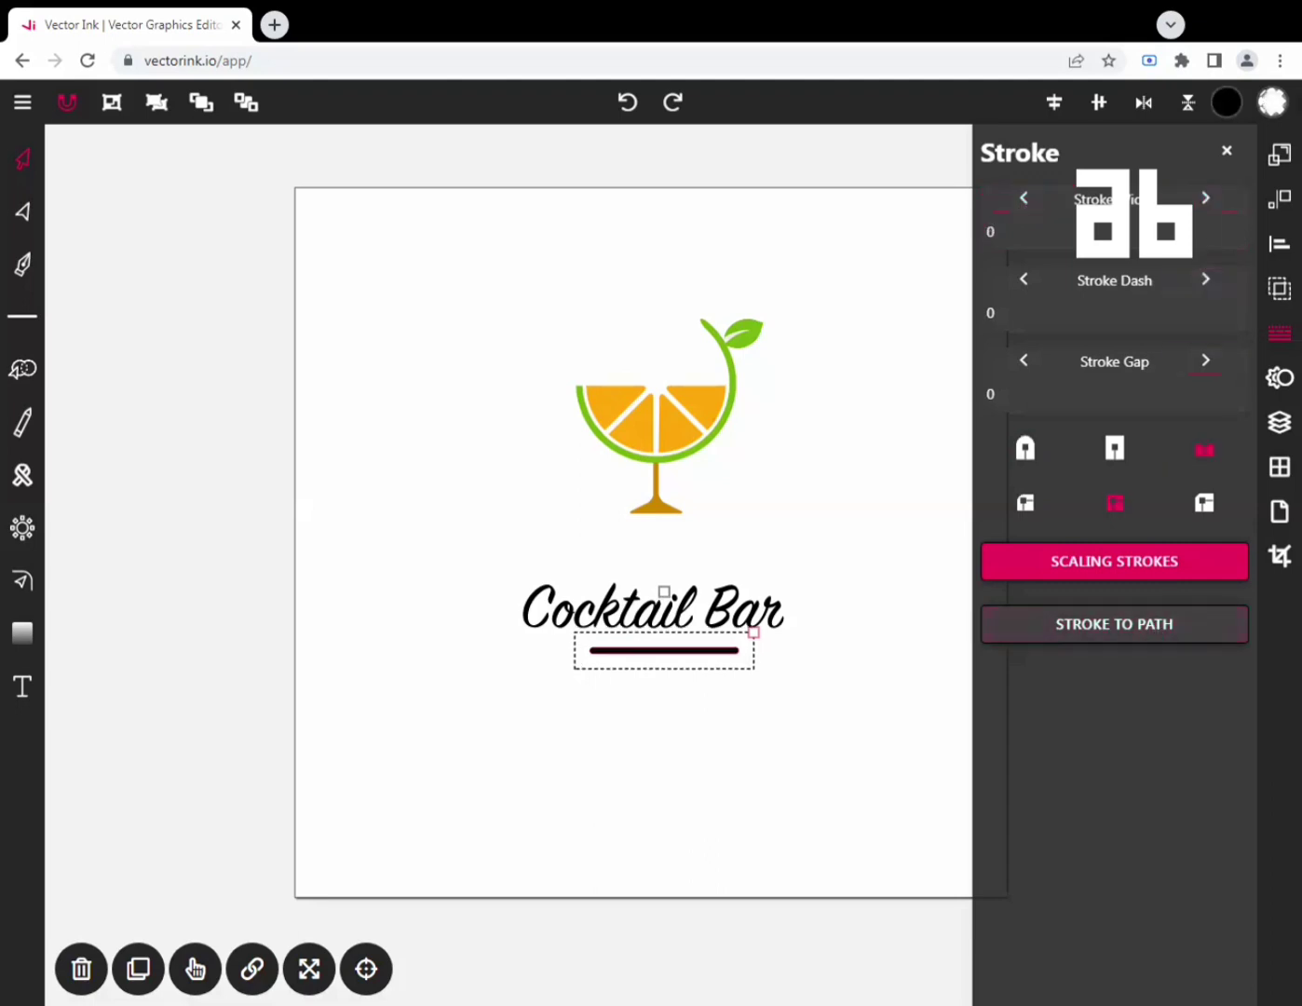
{"action": "left_click", "coordinate": [1228, 150]}
{"action": "left_click", "coordinate": [885, 621]}
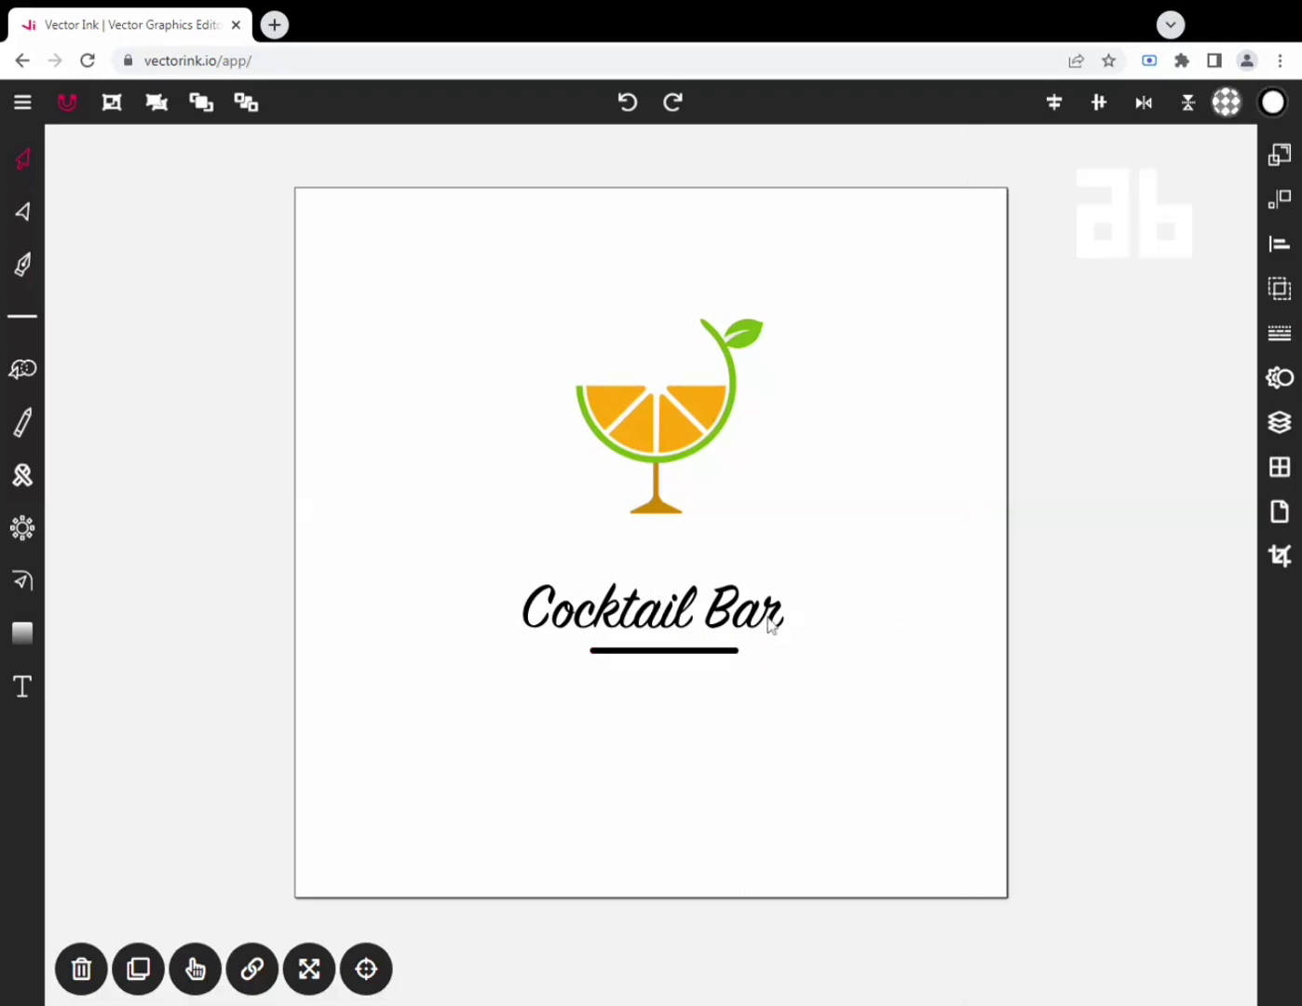
Duplicate the "Cocktail Bar" lettering and fill the copy with the orange sampled from a citrus wedge.
{"action": "left_click", "coordinate": [770, 625]}
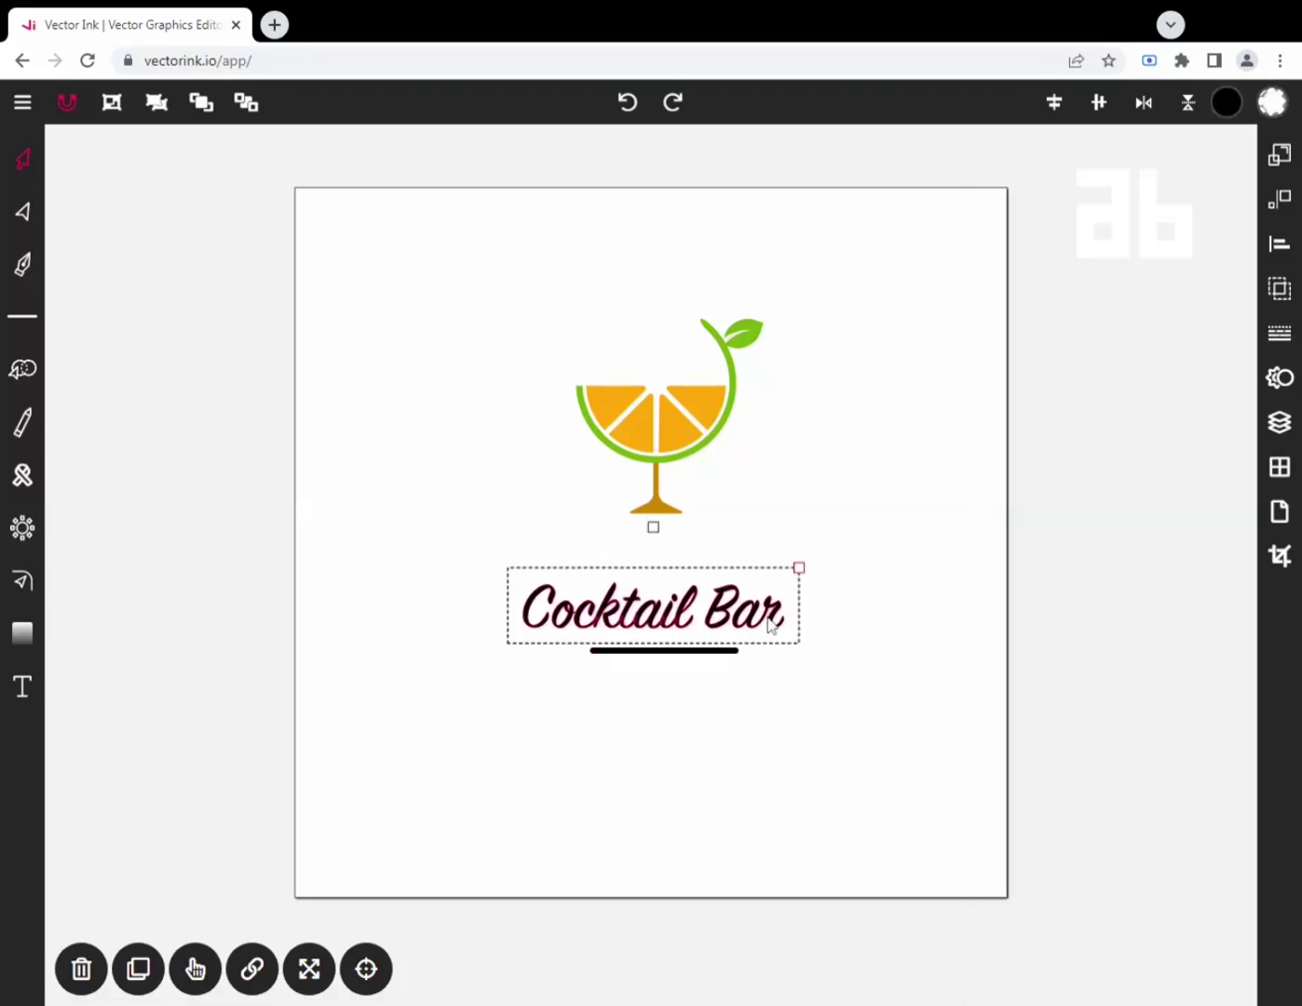
{"action": "left_click", "coordinate": [138, 973]}
{"action": "left_click", "coordinate": [1225, 105]}
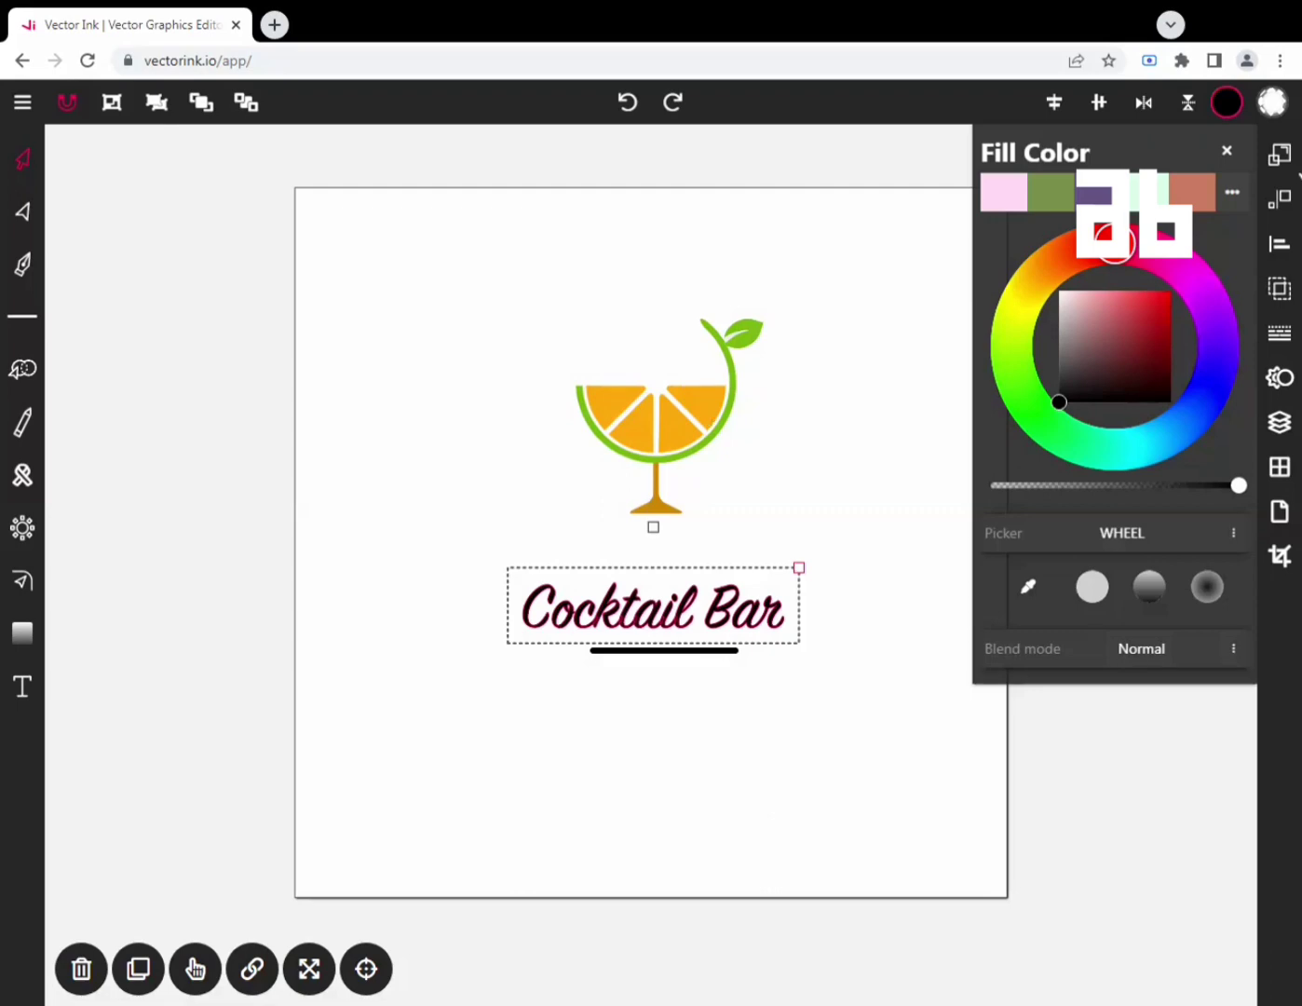
{"action": "left_click", "coordinate": [1158, 198]}
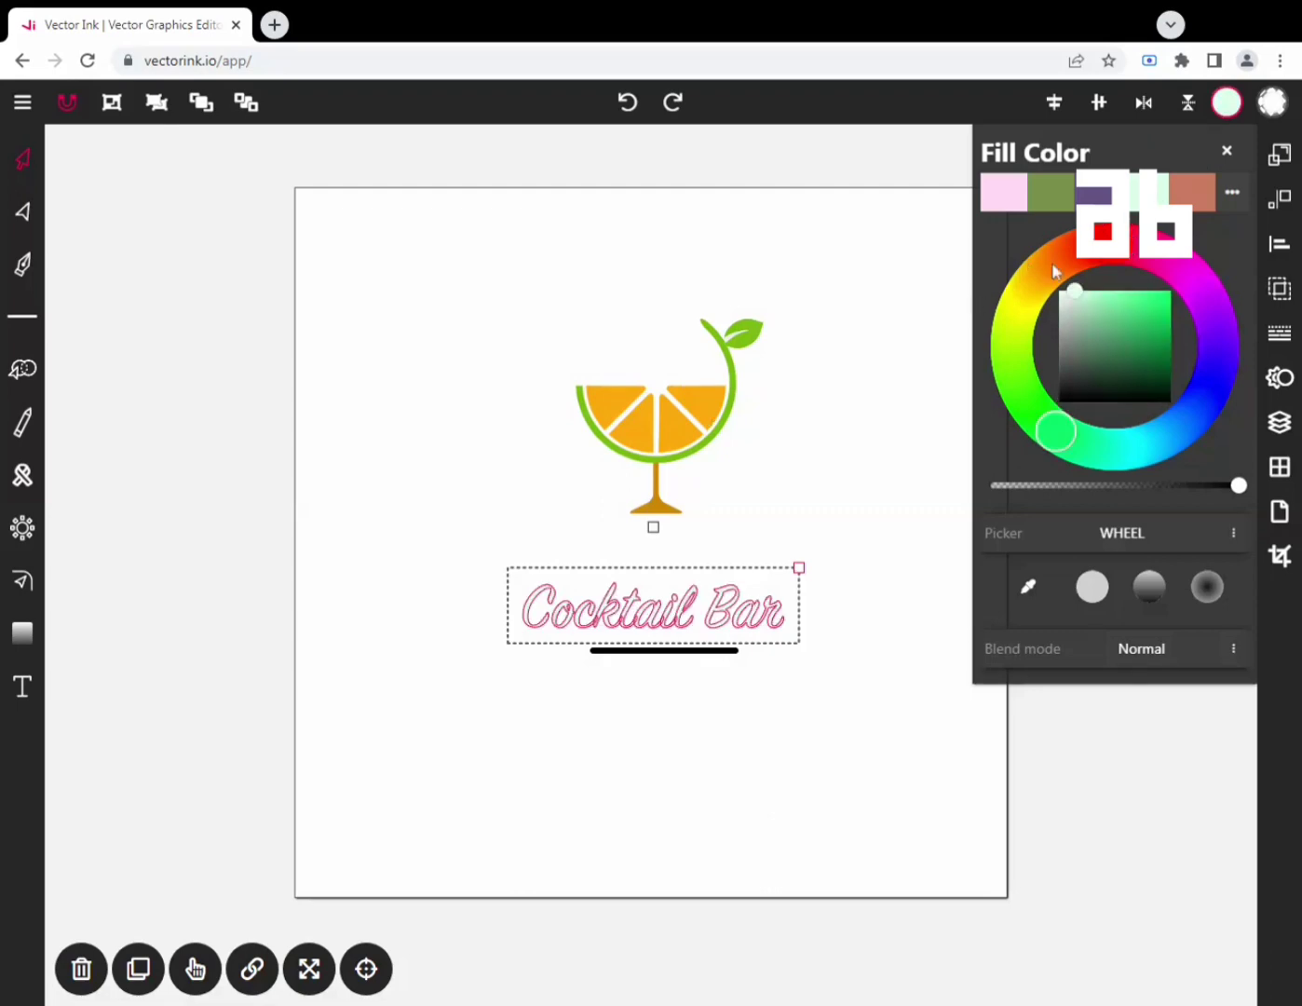
{"action": "left_click", "coordinate": [1102, 196]}
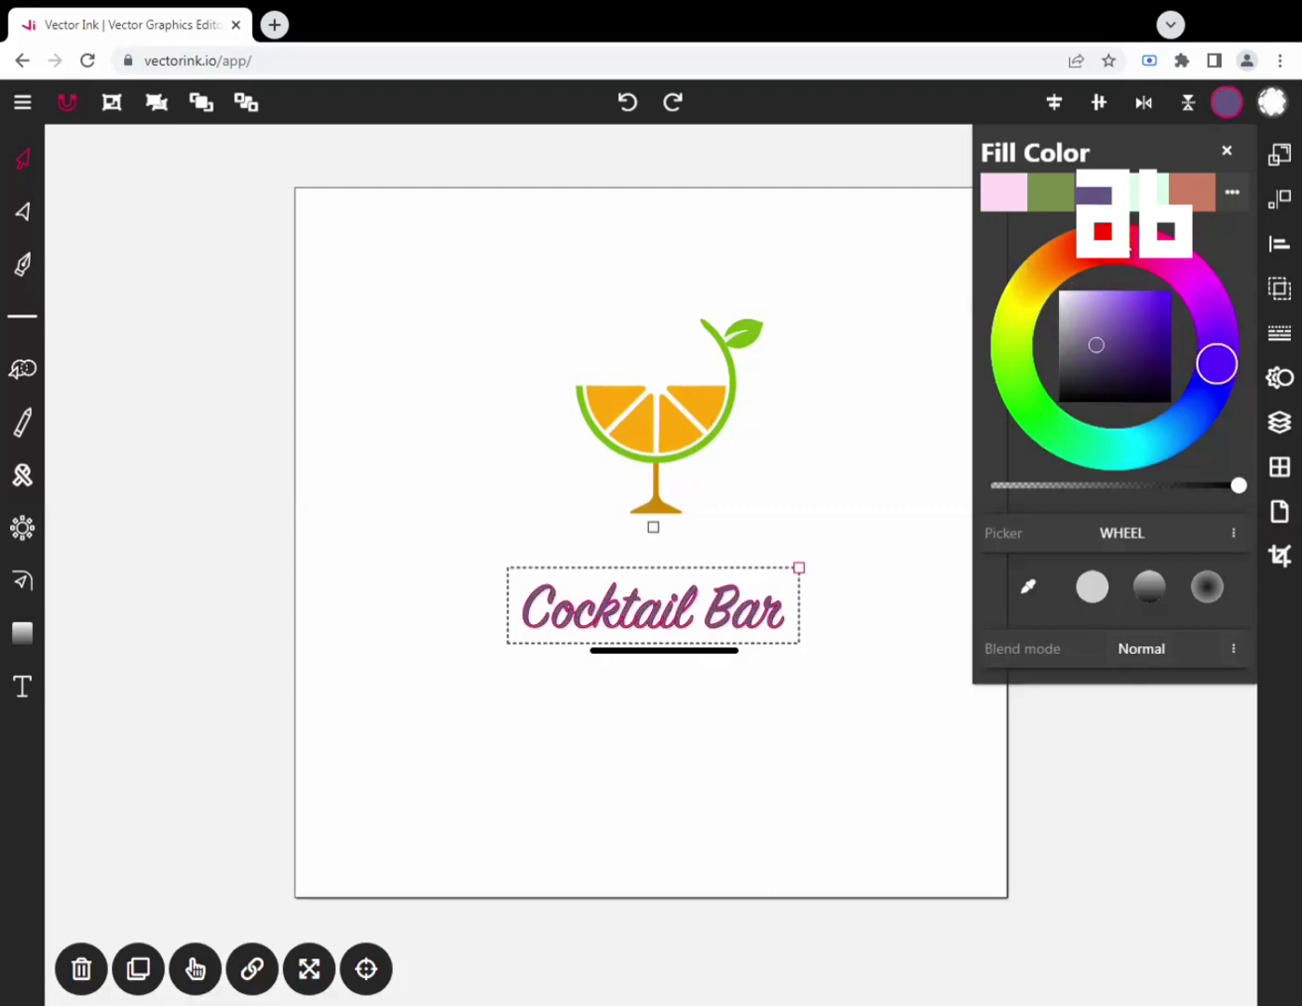
{"action": "left_click", "coordinate": [1032, 588]}
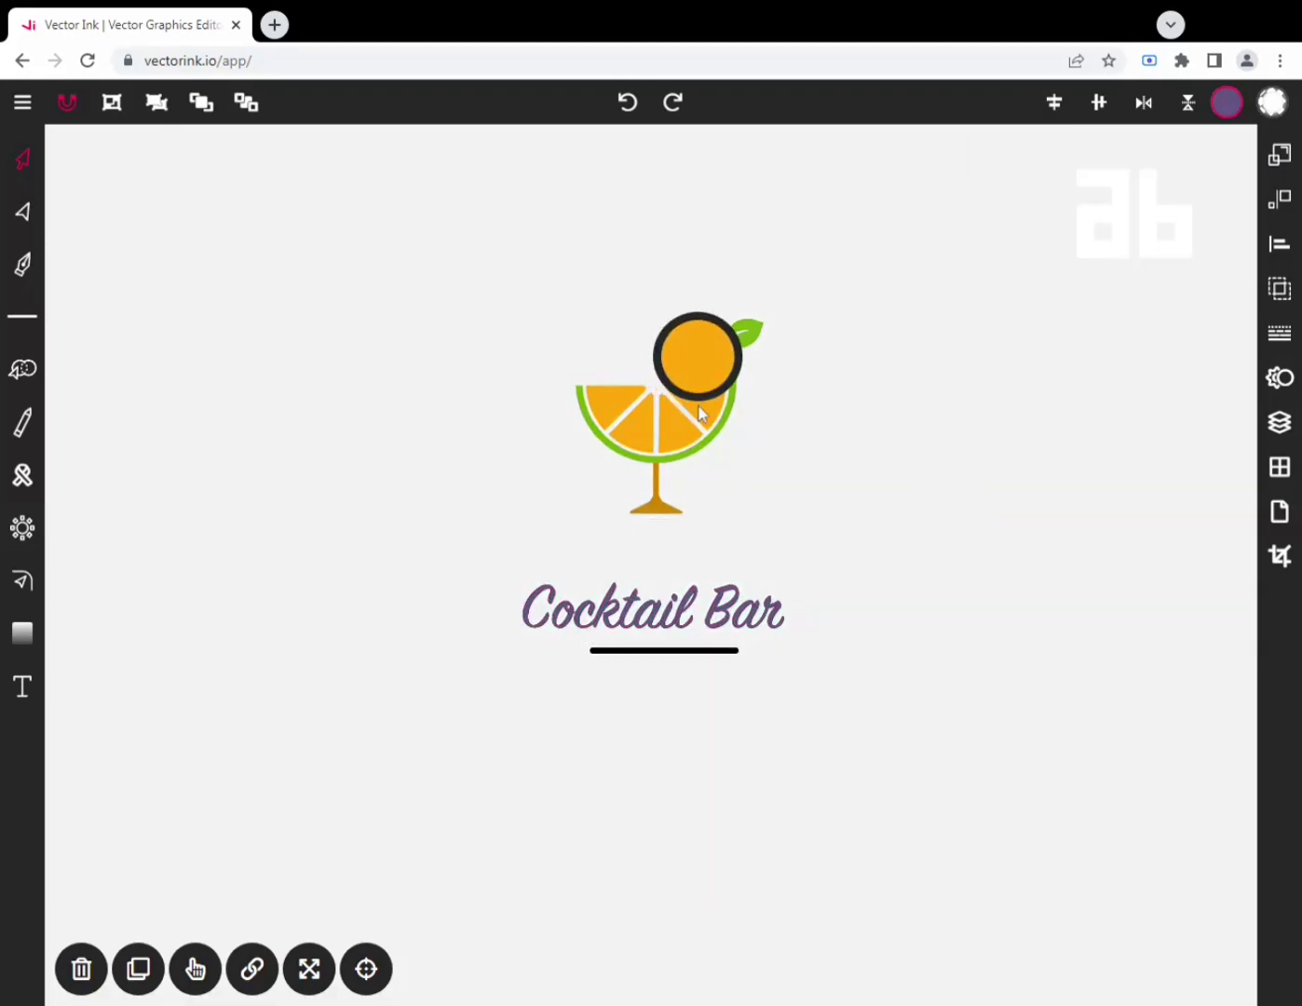
{"action": "left_click", "coordinate": [700, 411]}
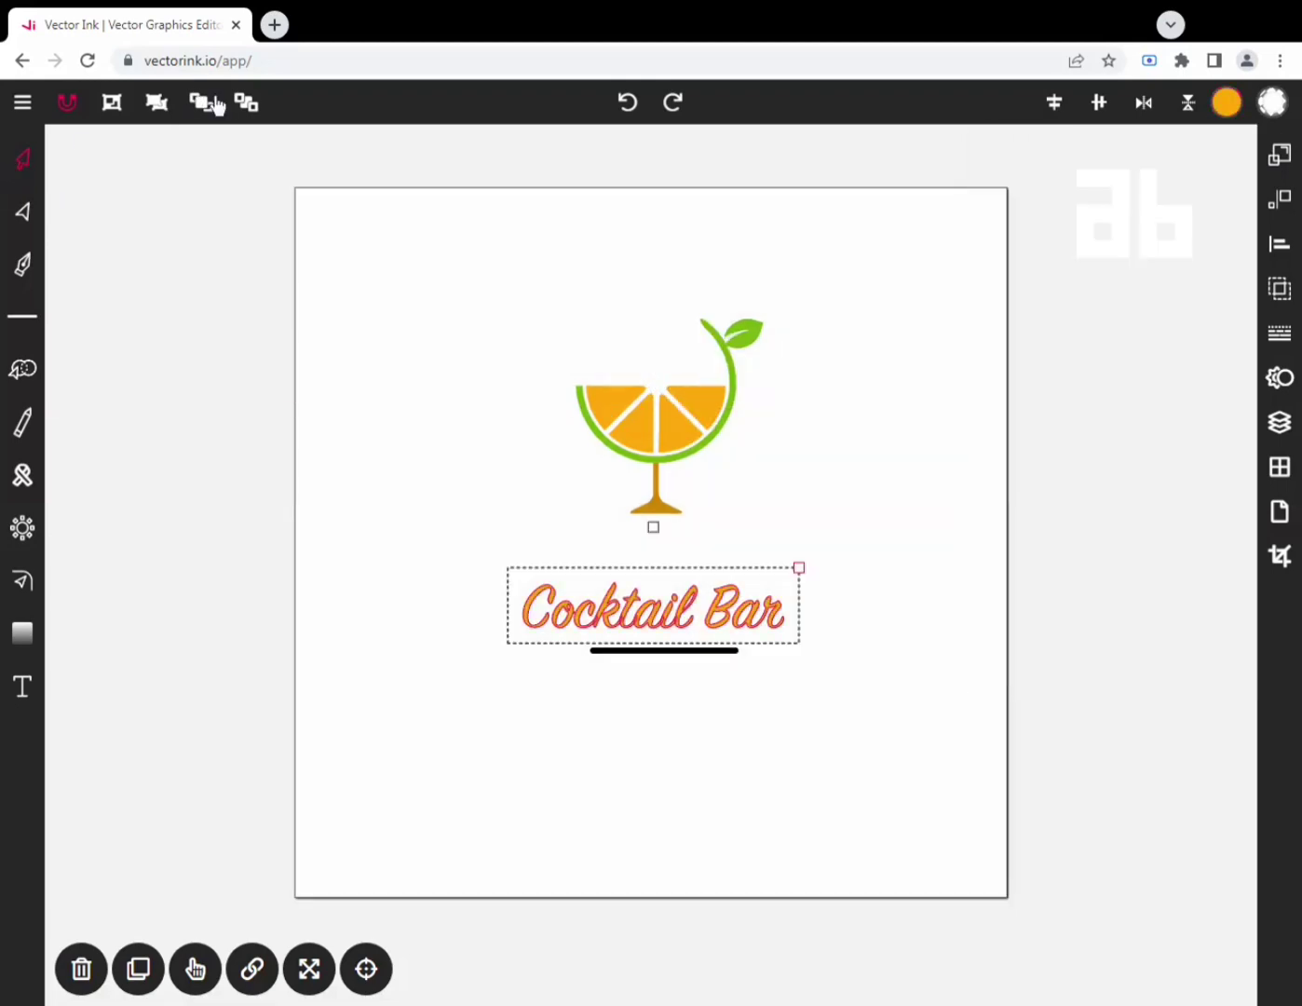
Send the orange lettering copy behind the black one and offset it slightly down and to the left as a shadow.
{"action": "left_click", "coordinate": [247, 103]}
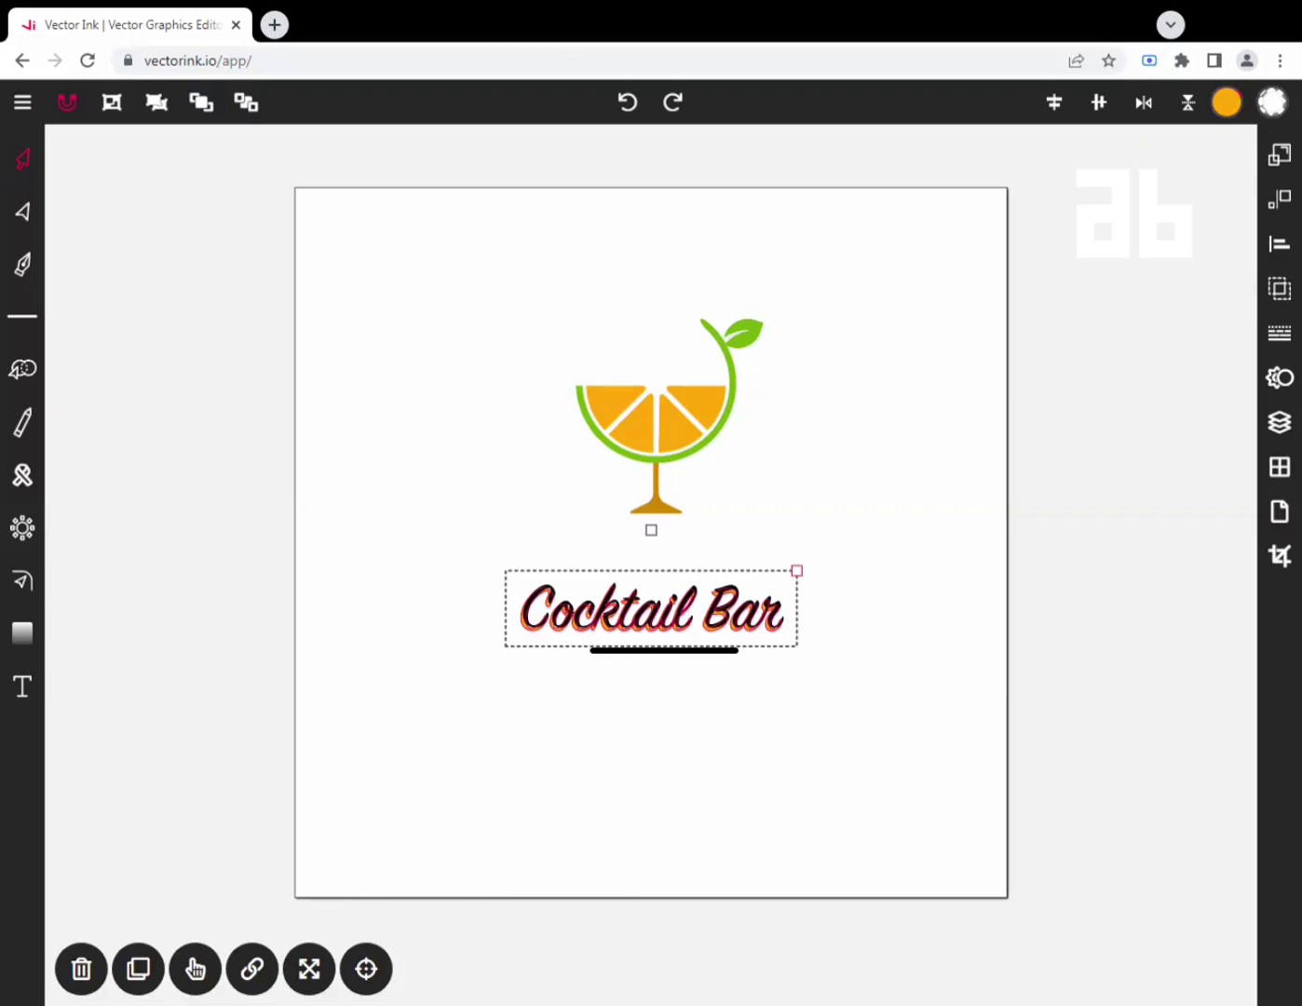
{"action": "left_click", "coordinate": [841, 552]}
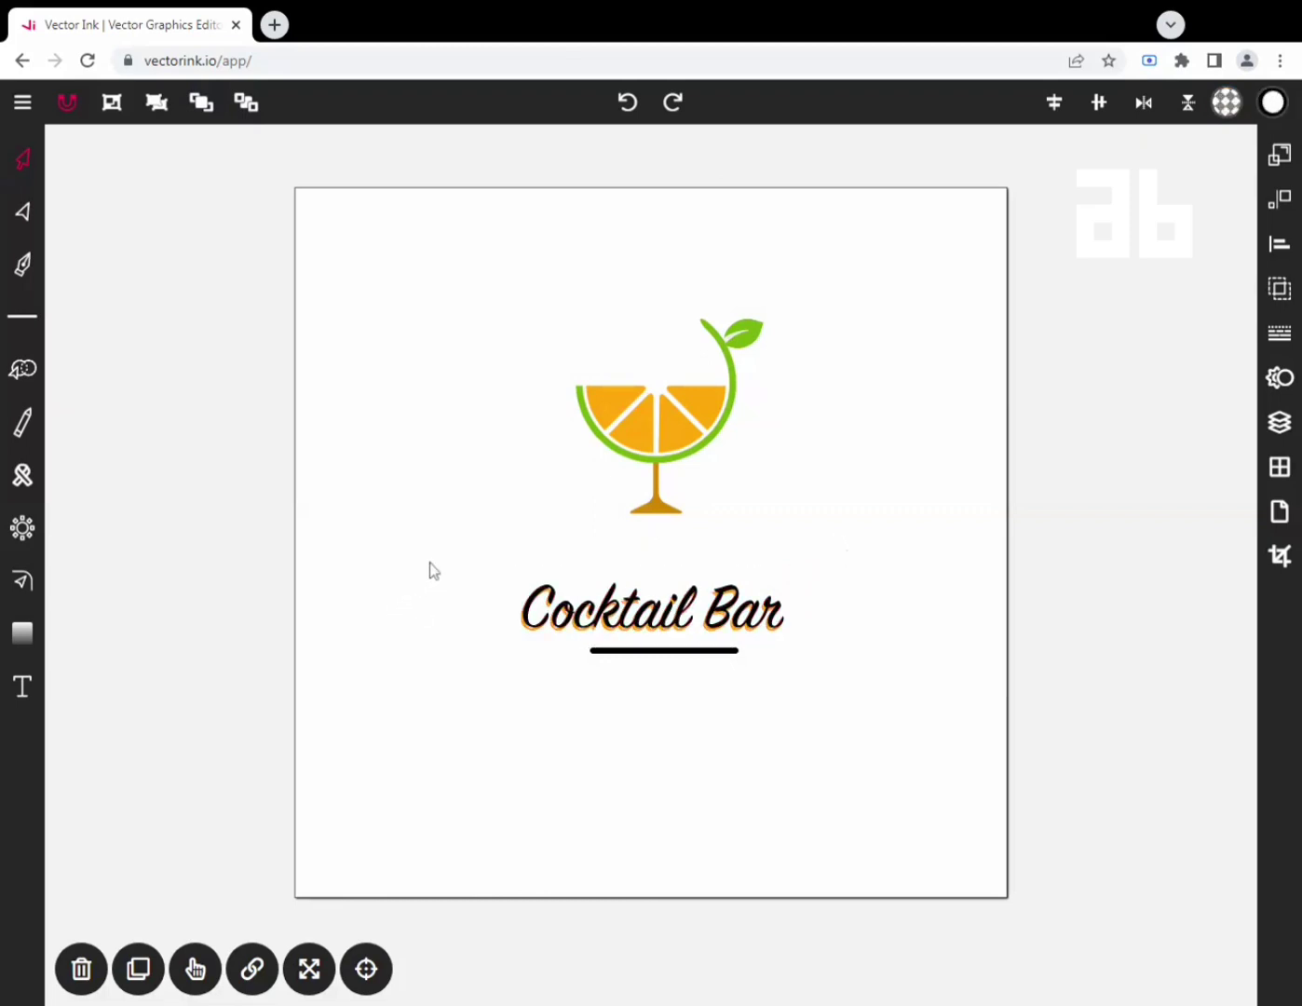
Skew both lettering copies and the underline together along Y so that they slope upward to the right.
{"action": "left_click_drag", "start_coordinate": [446, 533], "coordinate": [908, 716]}
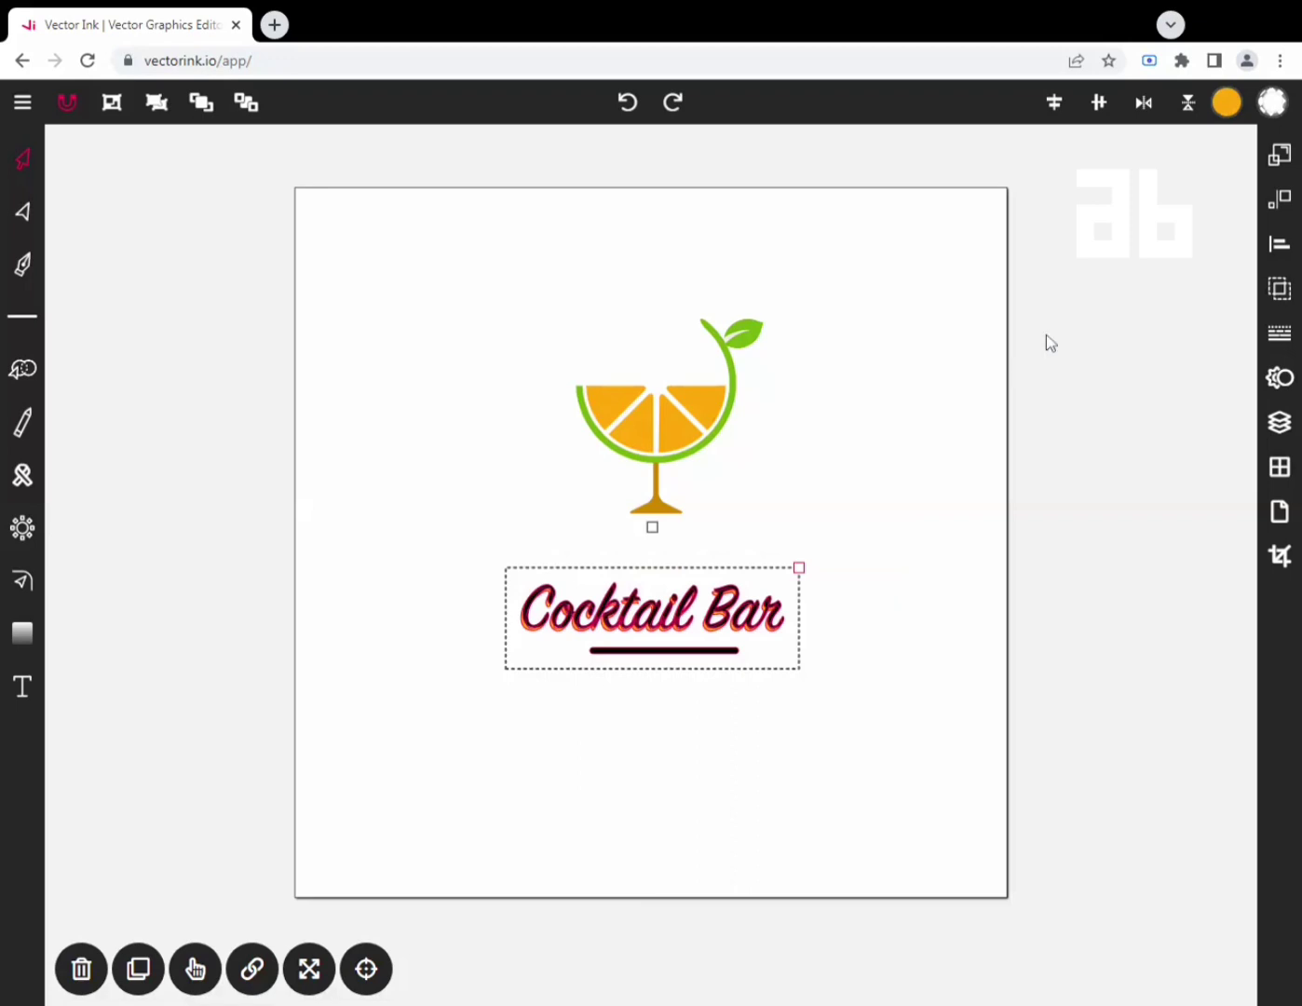
{"action": "left_click", "coordinate": [1278, 156]}
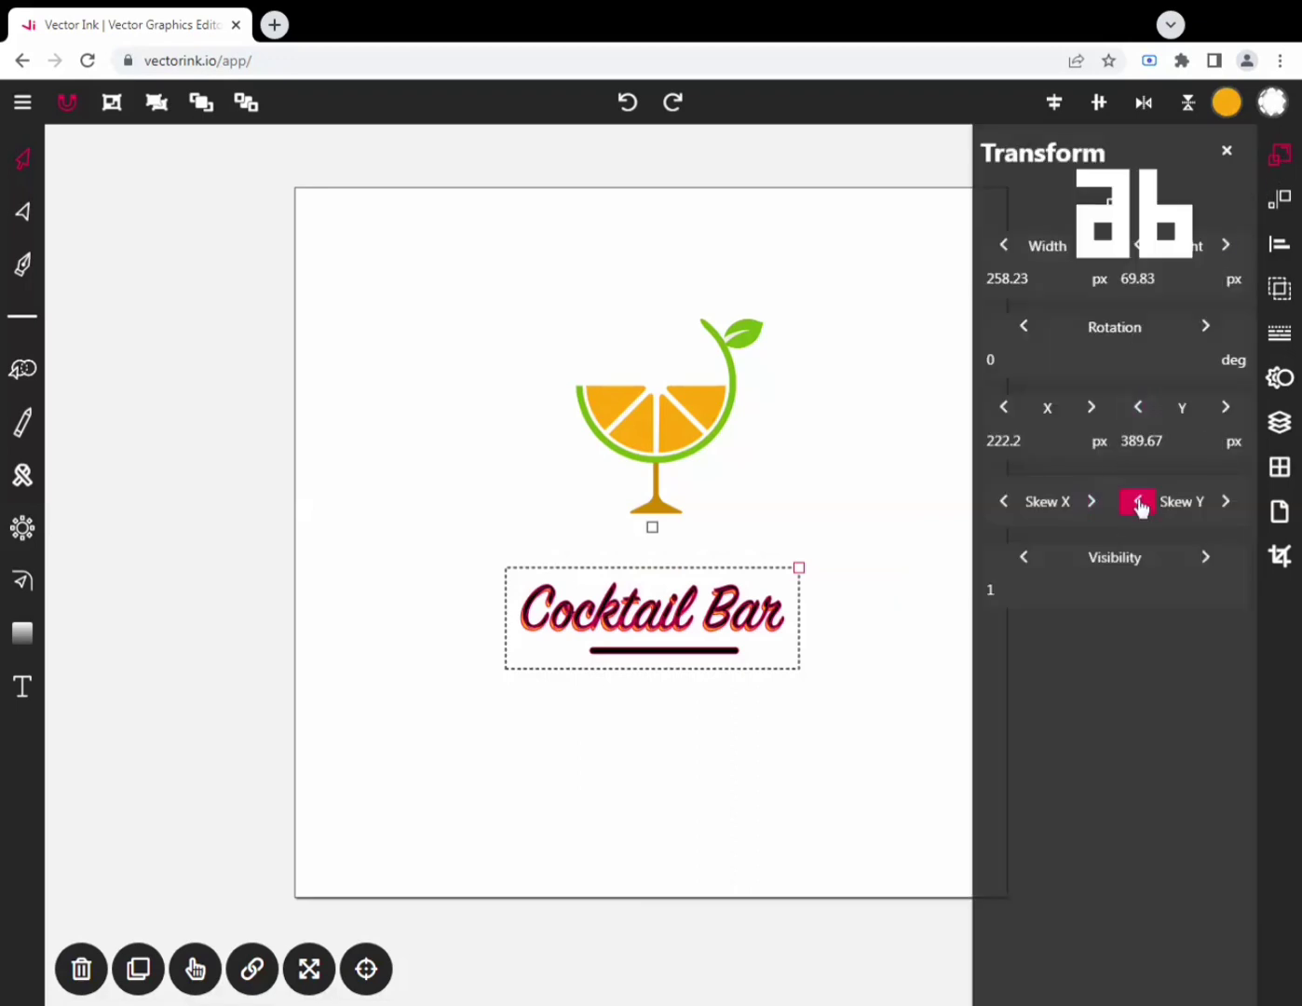
{"action": "left_click", "coordinate": [1137, 501]}
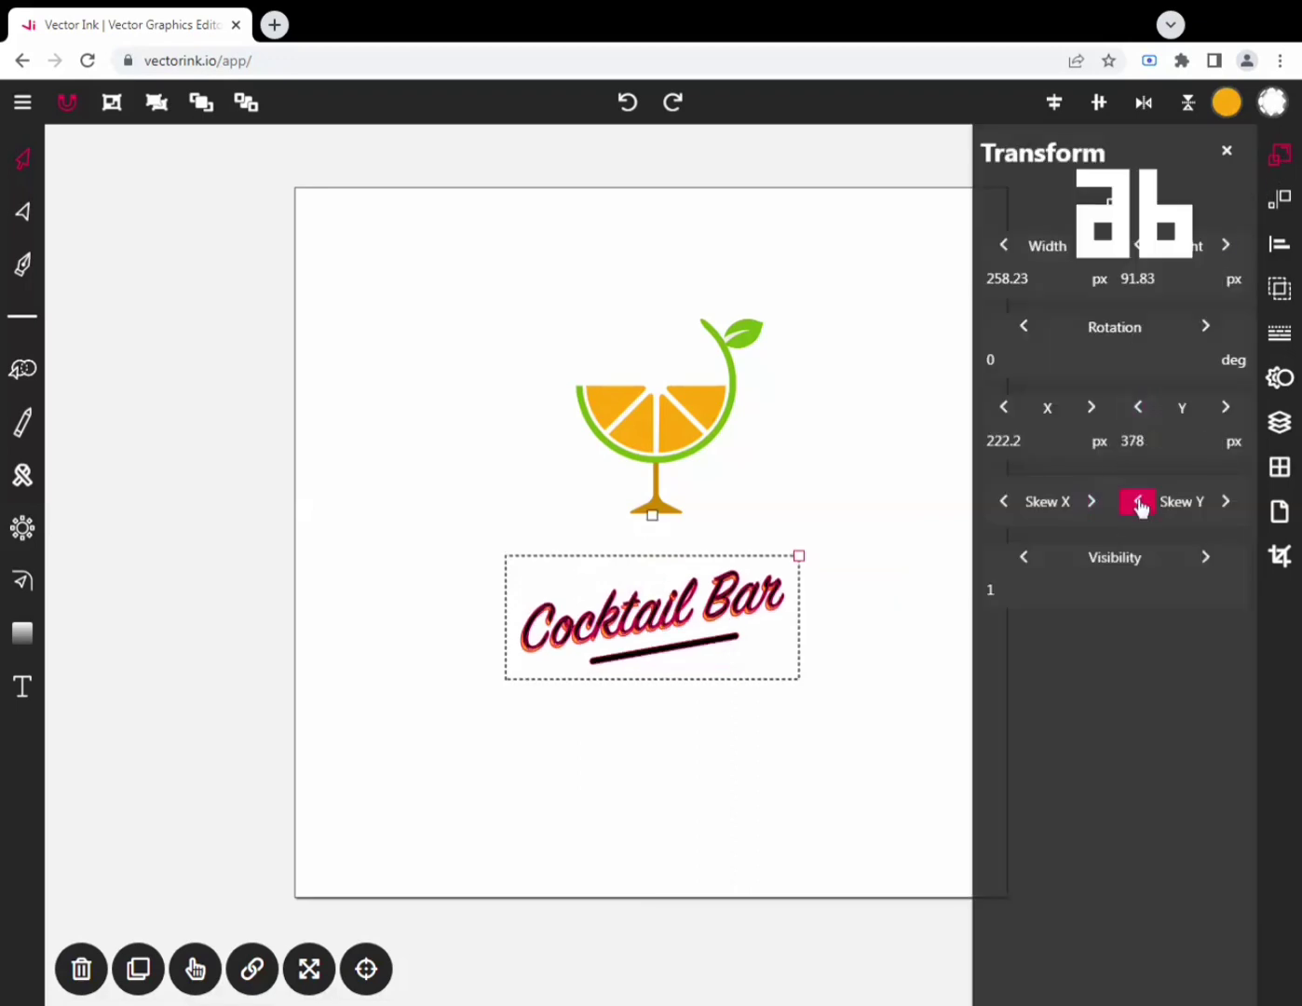
{"action": "left_click", "coordinate": [1226, 151]}
{"action": "left_click", "coordinate": [799, 784]}
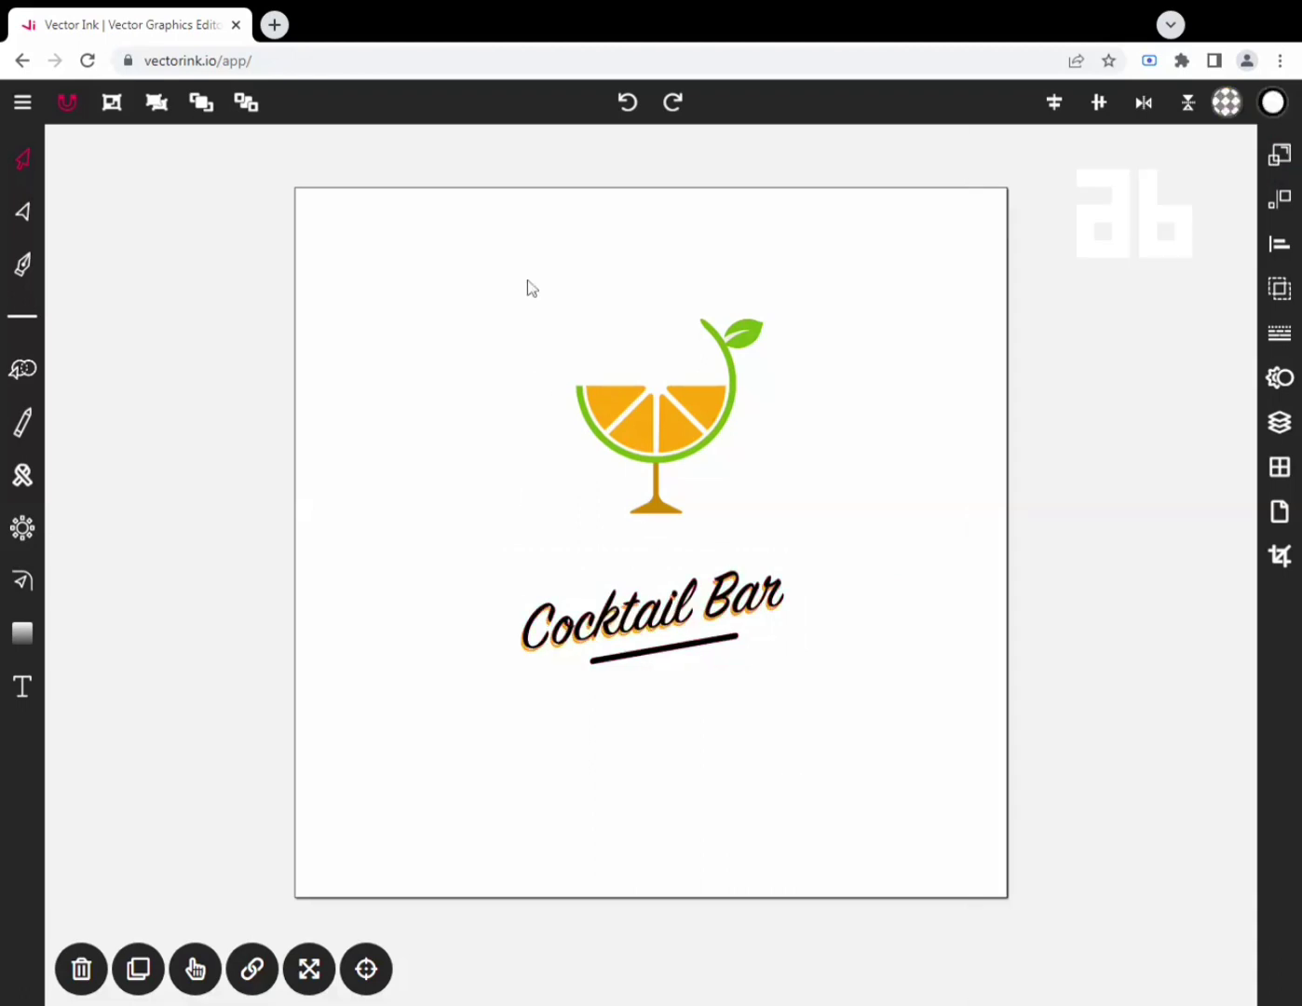
Move the whole cocktail glass artwork down so that its foot sits just above the slanted lettering.
{"action": "left_click_drag", "start_coordinate": [500, 240], "coordinate": [907, 457]}
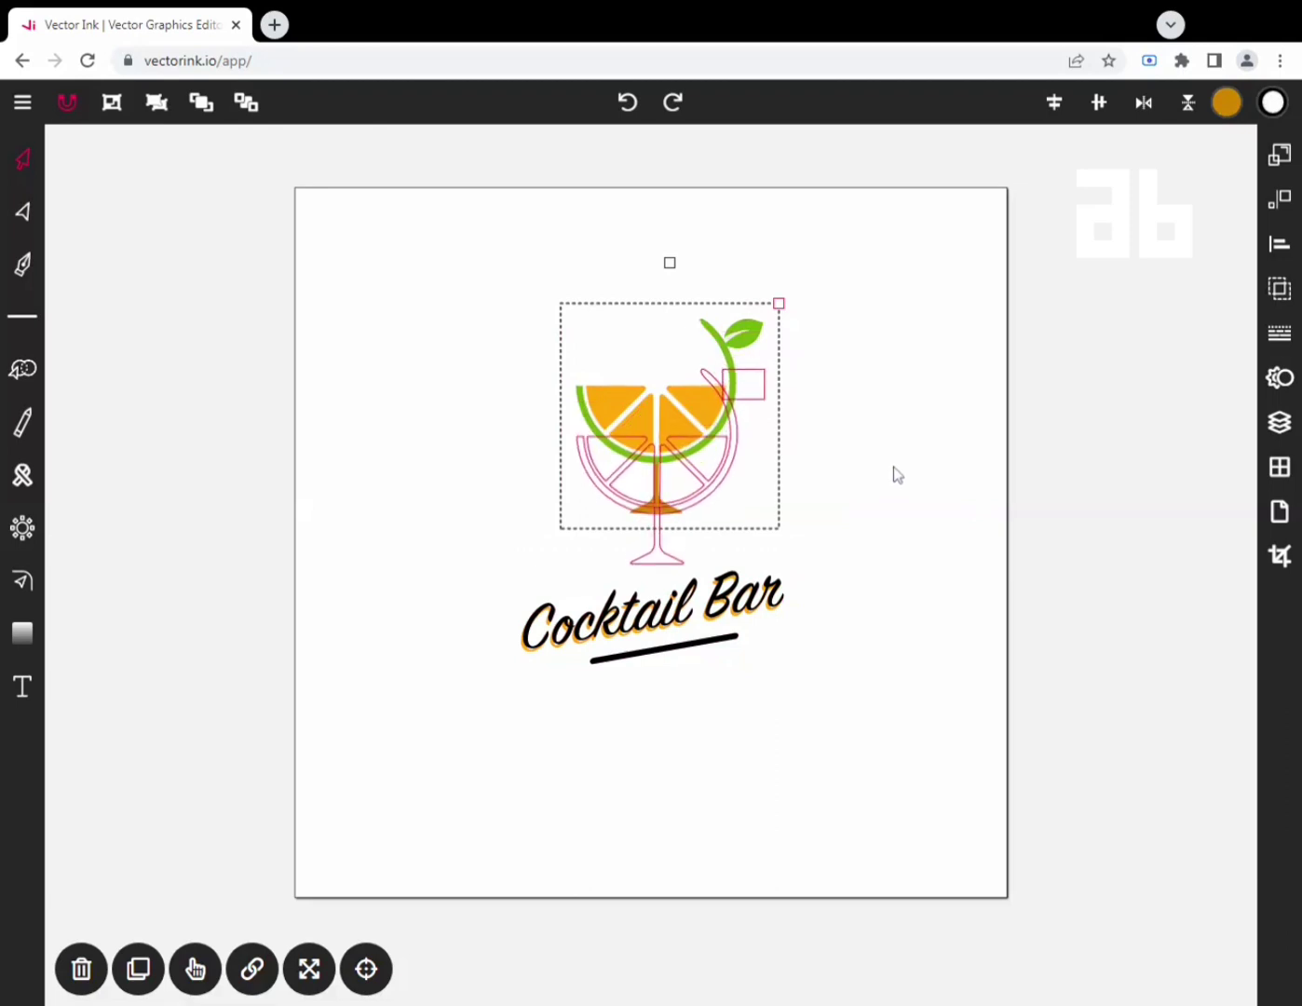
{"action": "left_click", "coordinate": [897, 520]}
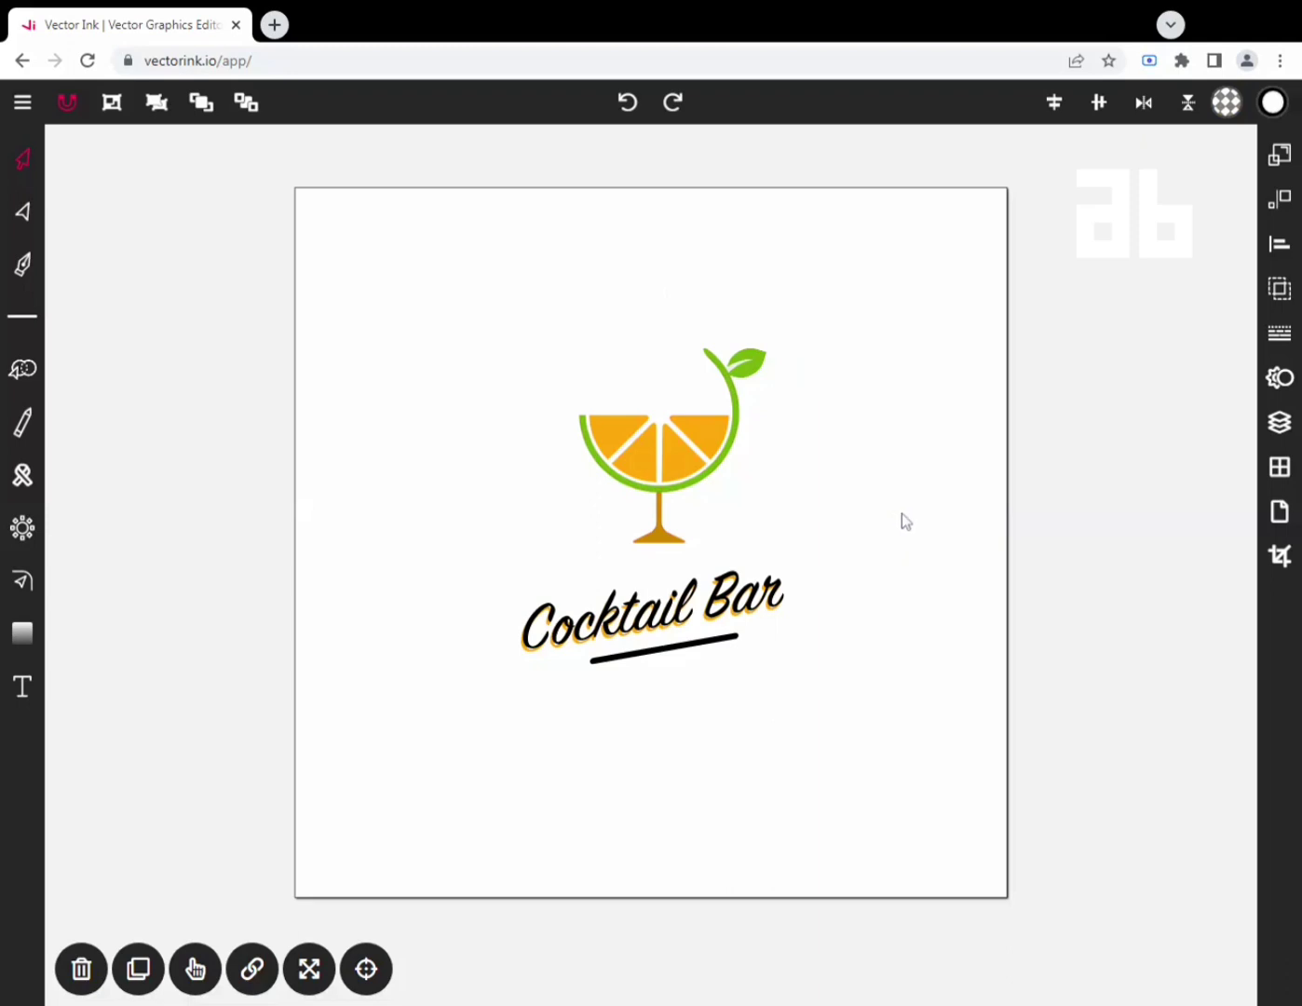